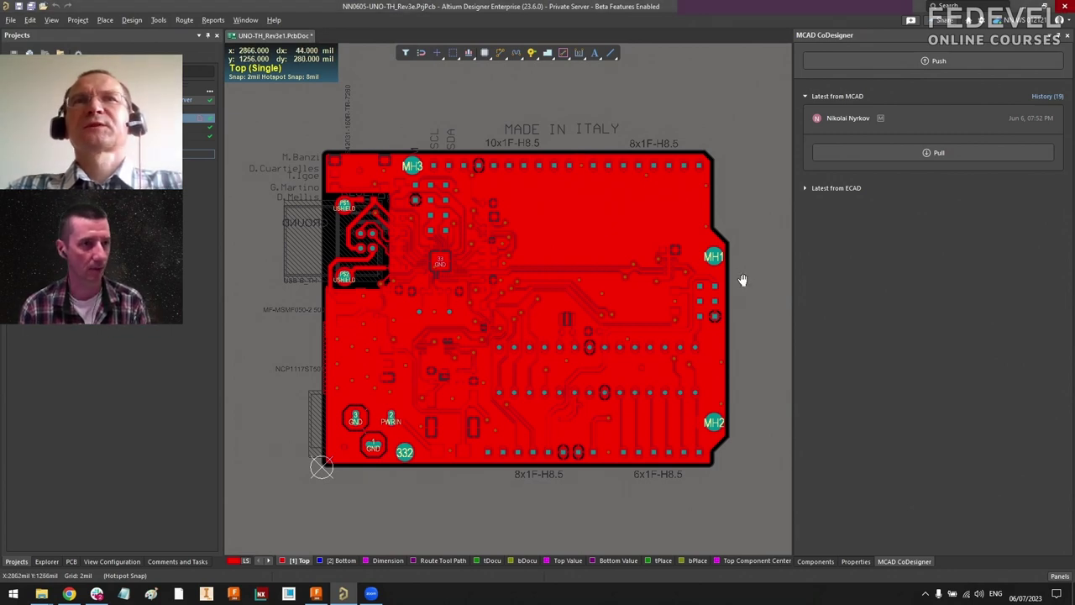
Step: Show the Arduino UNO board in 3D and orbit it to a tilted angle
right_drag(743, 280, 749, 292)
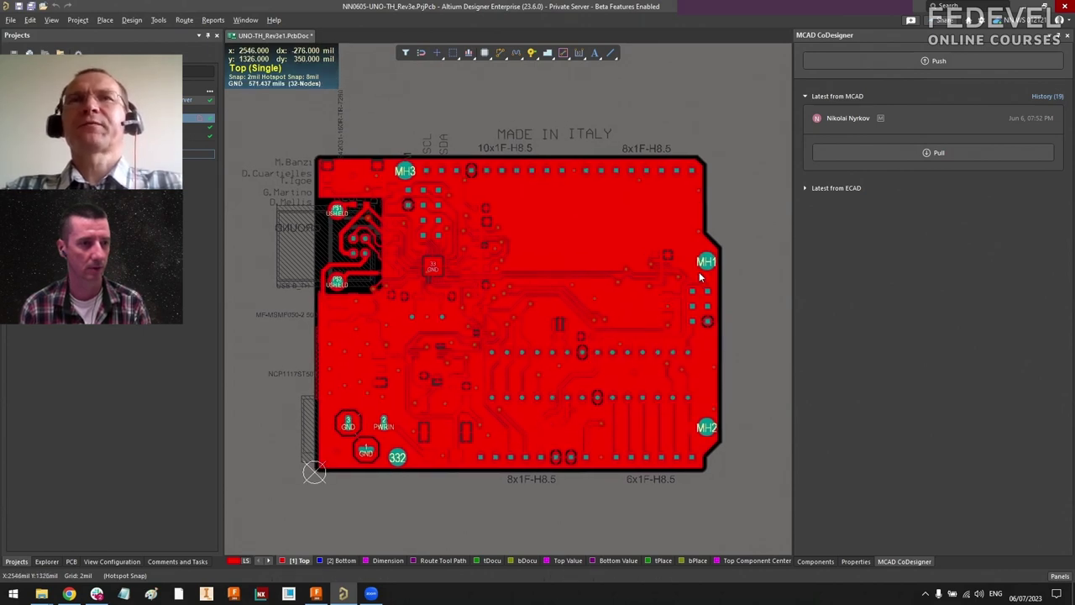
key(3)
shift+right_drag(699, 271, 614, 312)
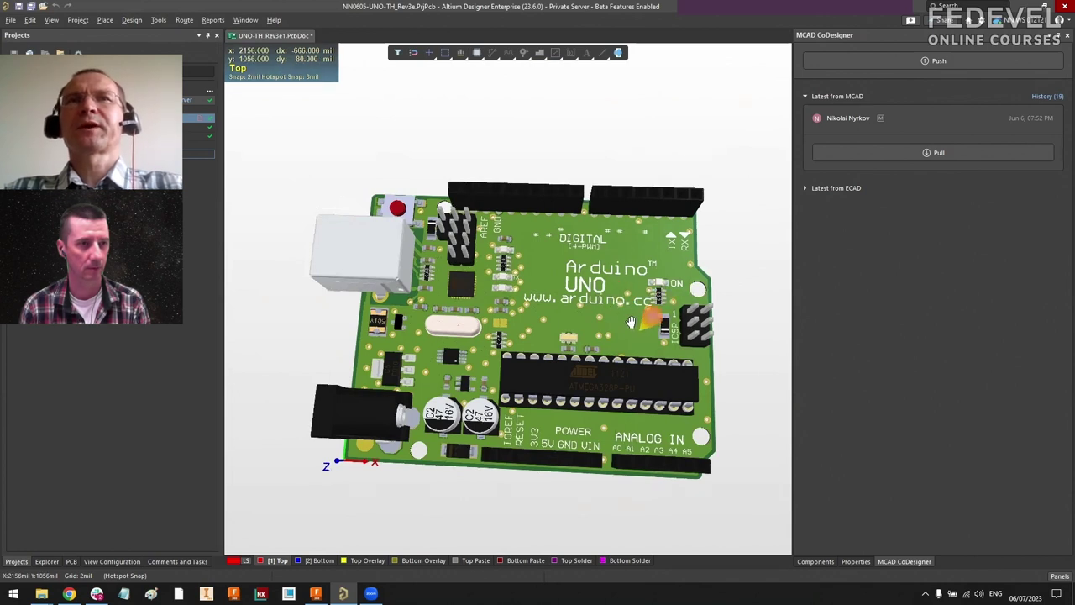
scroll(634, 317, down, 1)
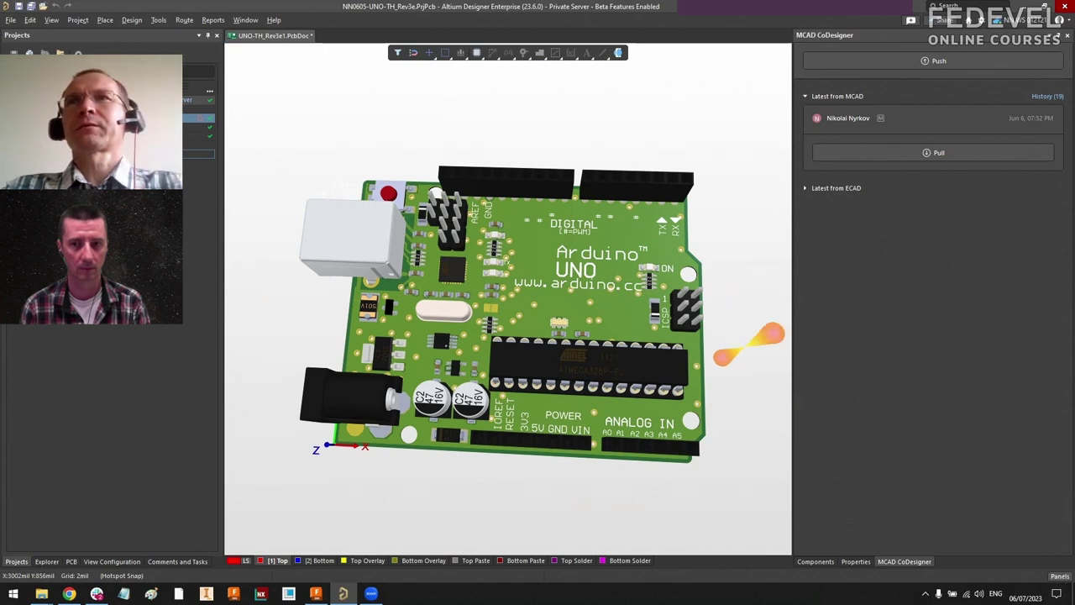
click(1060, 576)
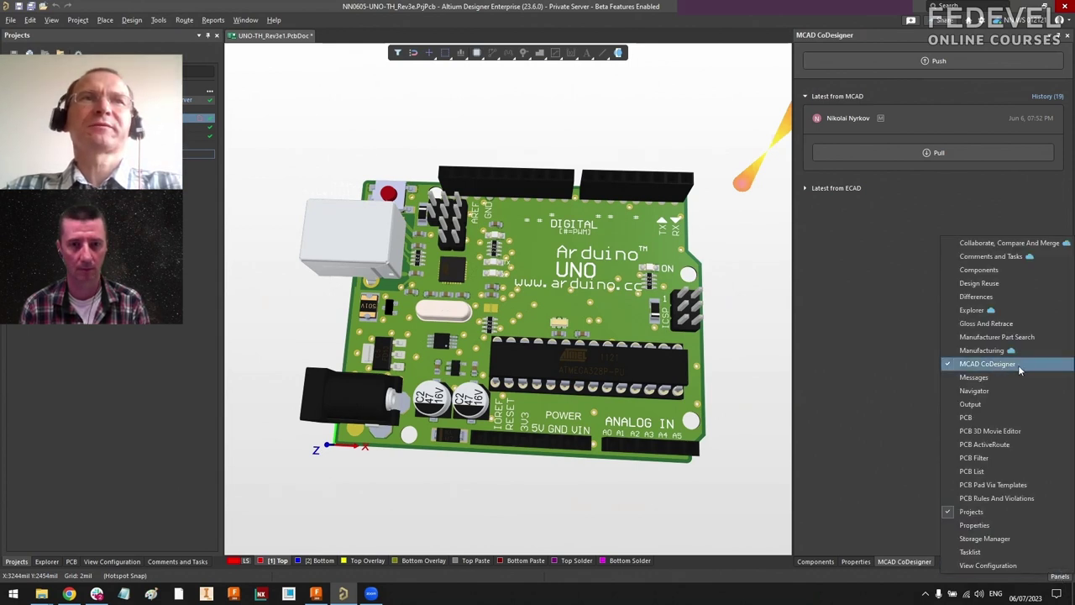
click(882, 253)
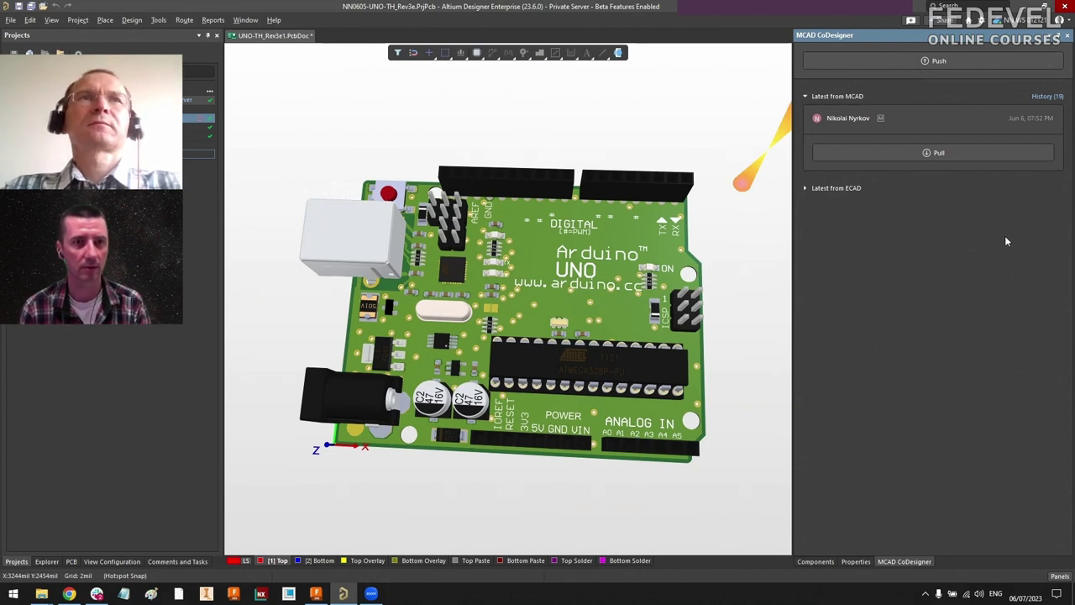
Step: Start a board push with the comment 'Initial Push' and Share unchecked
click(963, 62)
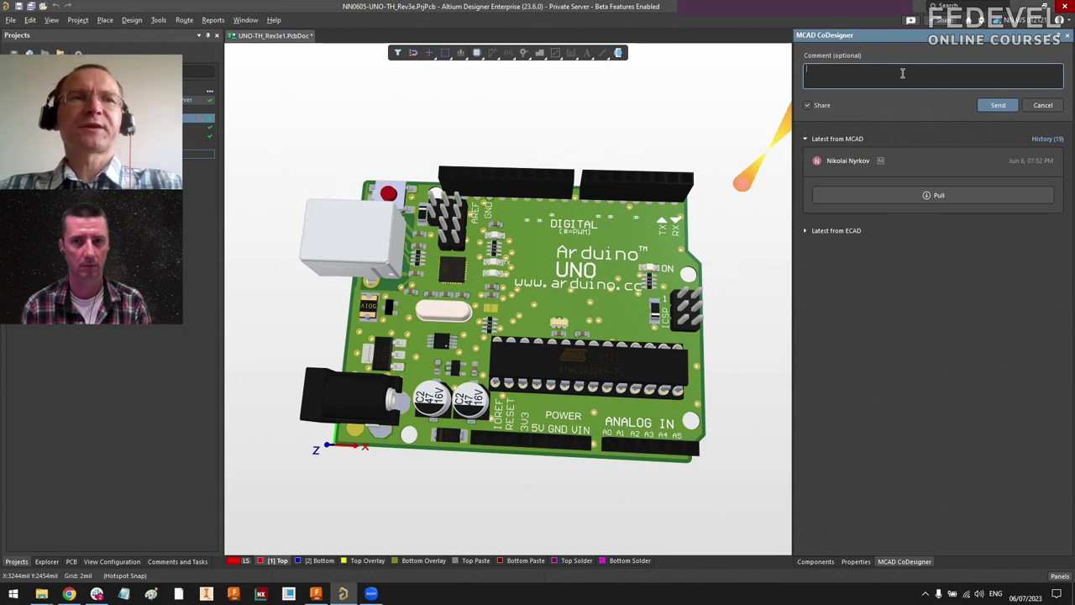
text(Ini)
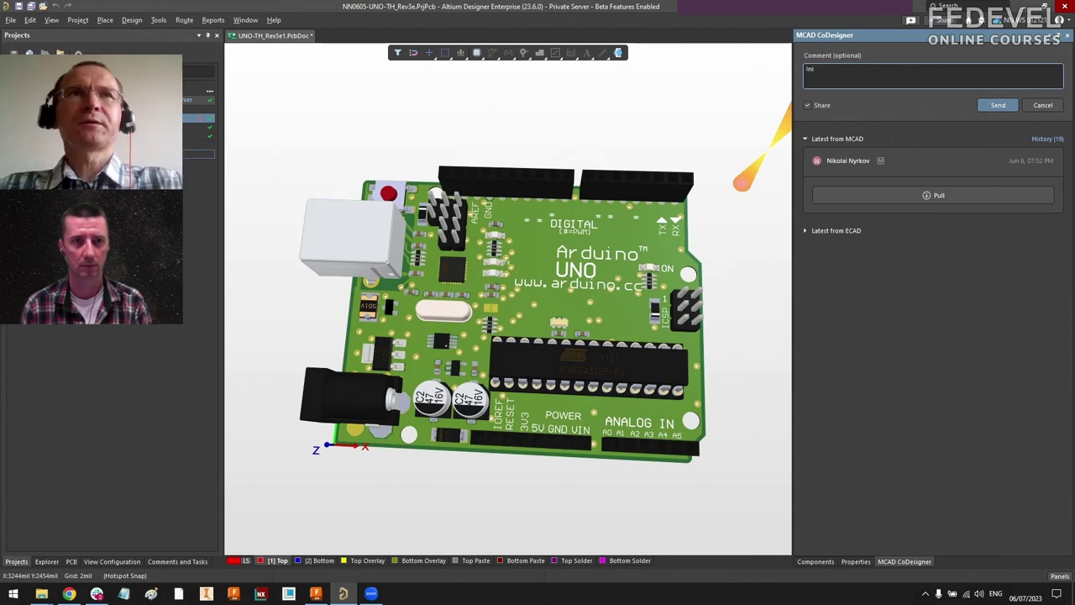
text(tial )
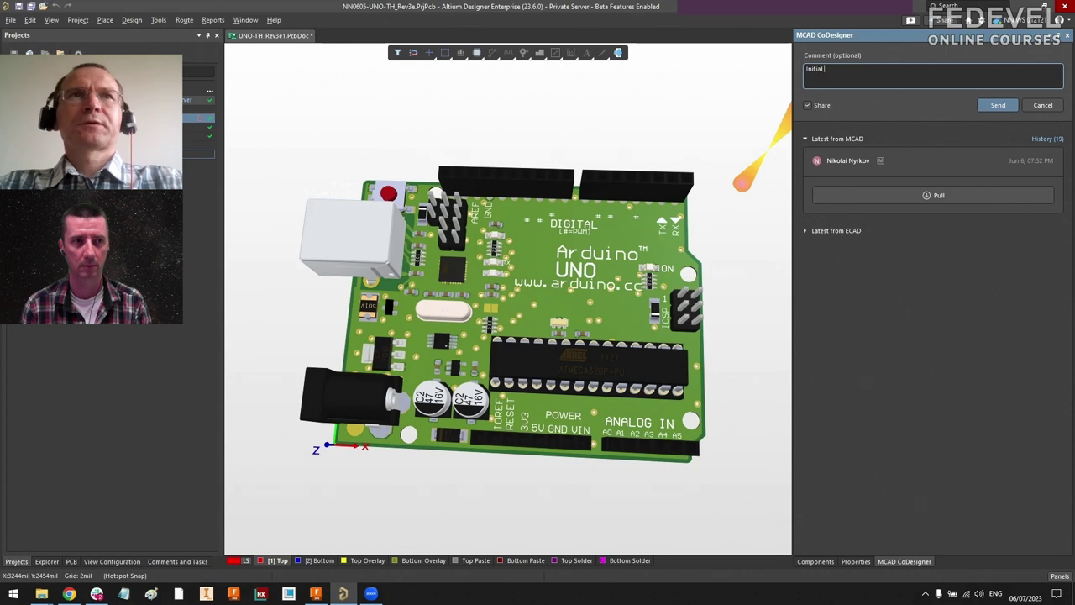
text(Push)
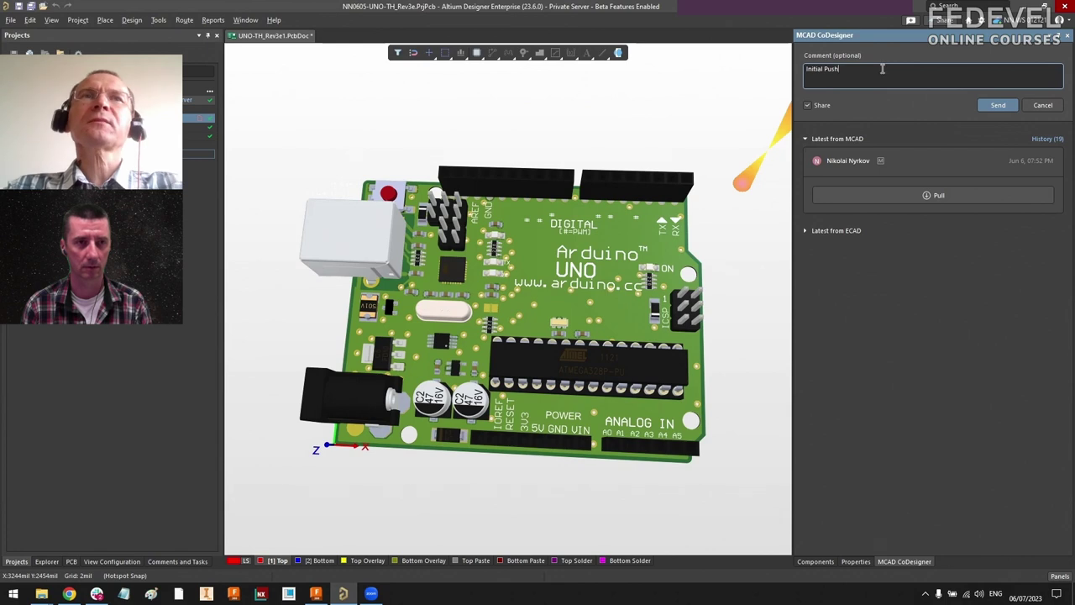
click(808, 105)
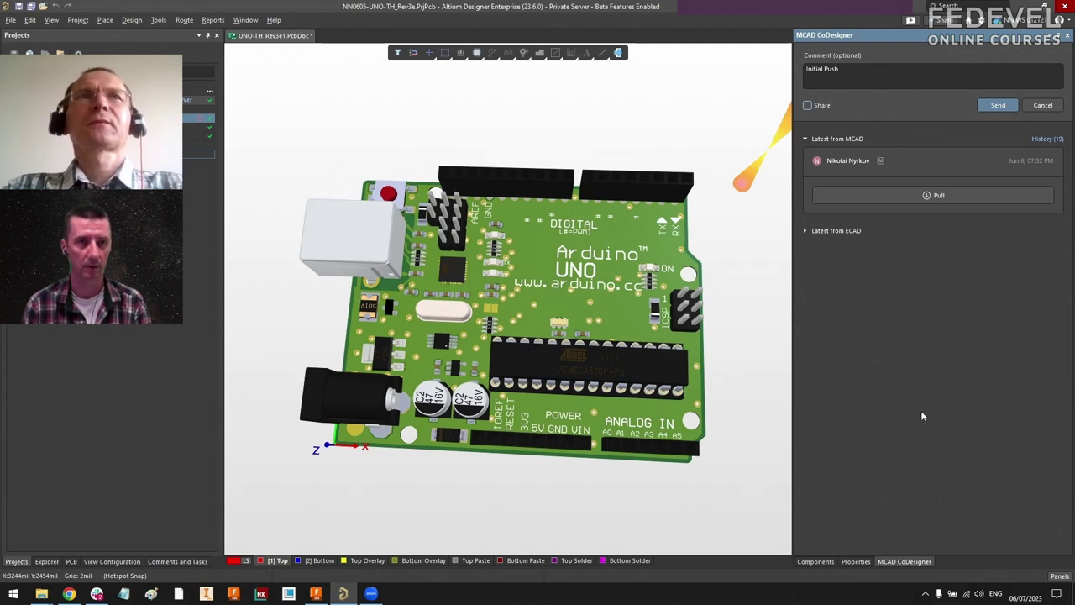
Step: Send the 'Initial Push' to the server, put the board back in 2D, and switch to Fusion 360
click(1001, 105)
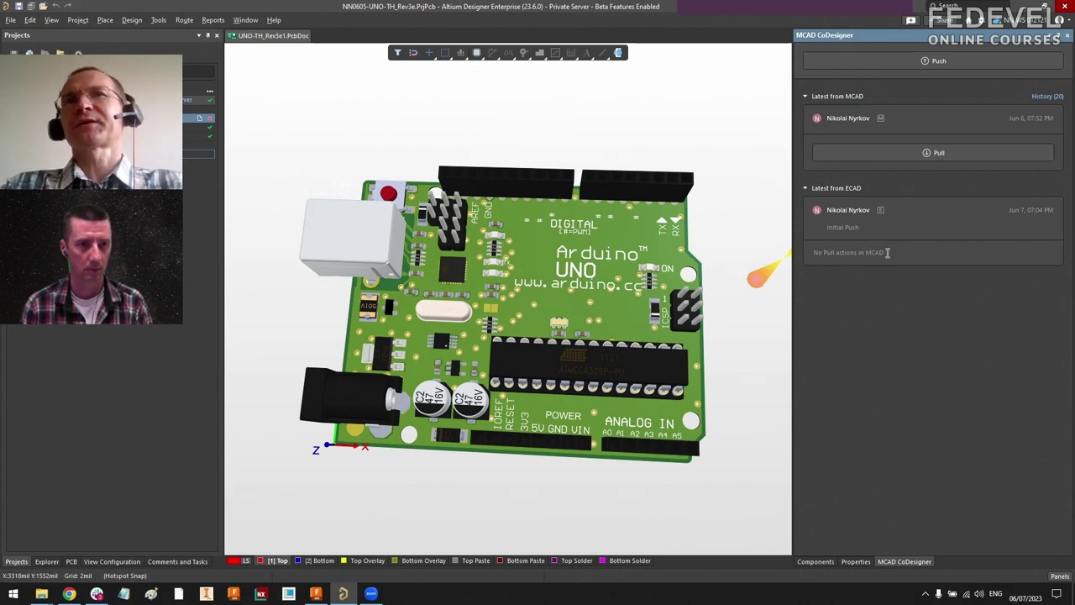
click(726, 246)
key(2)
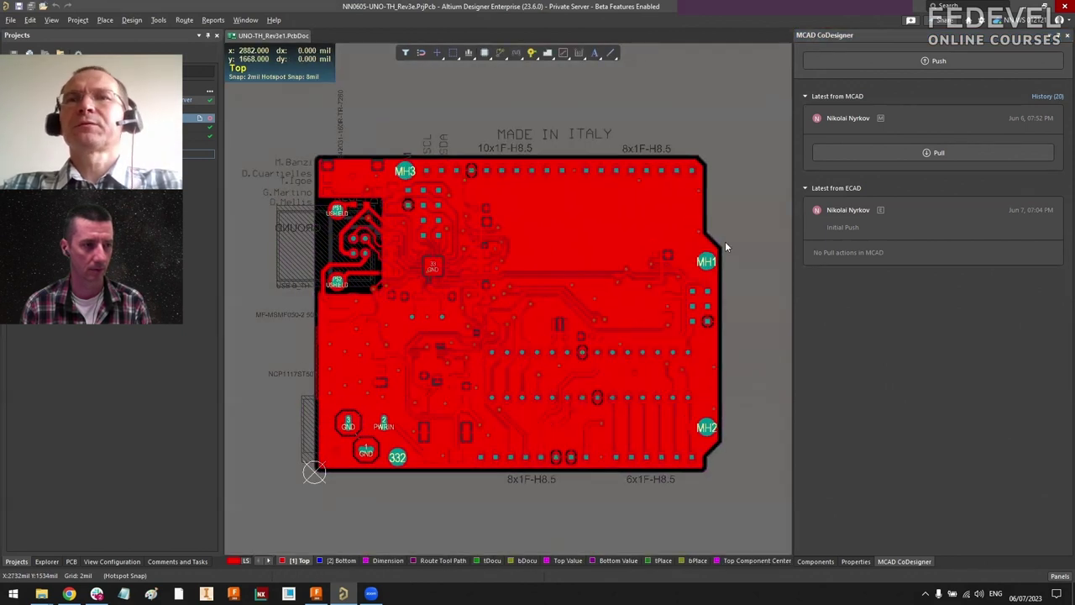
click(316, 595)
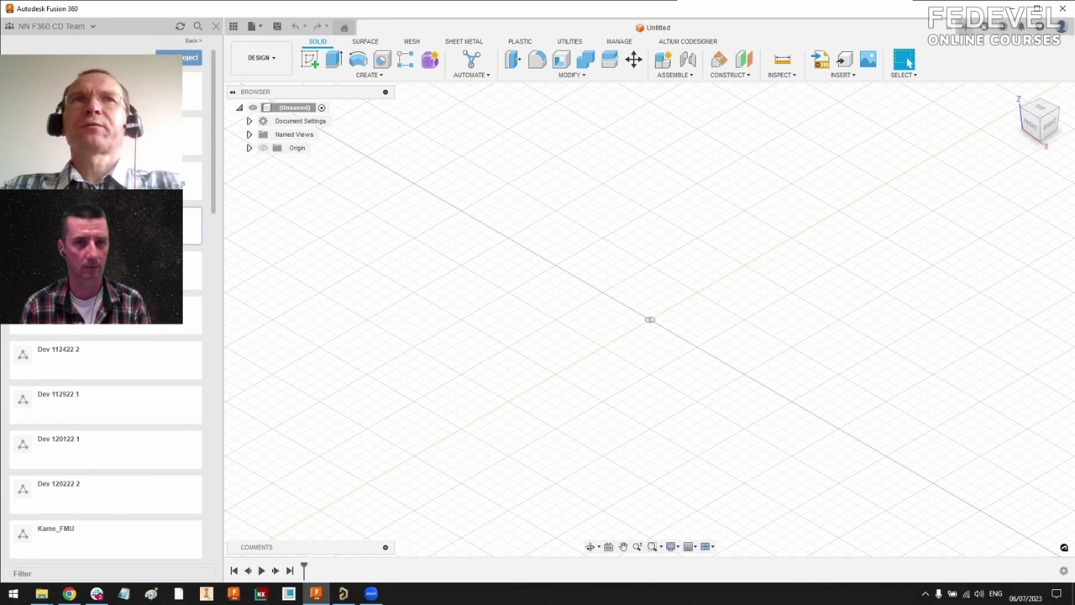
Step: Show the ALTIUM CODESIGNER toolbar tab, then switch to the browser at altium.com
click(689, 42)
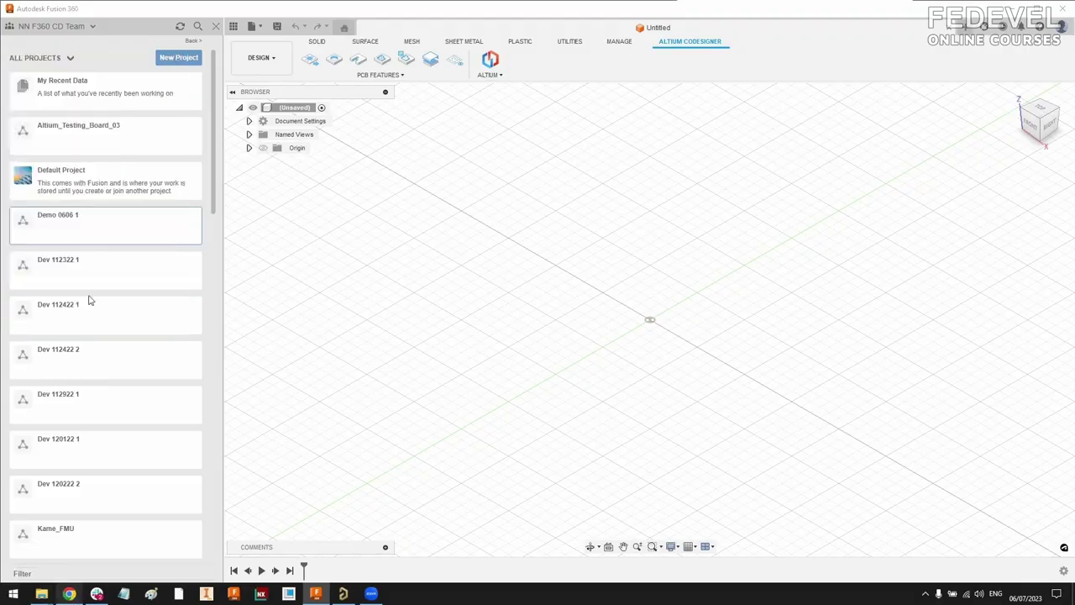
click(70, 595)
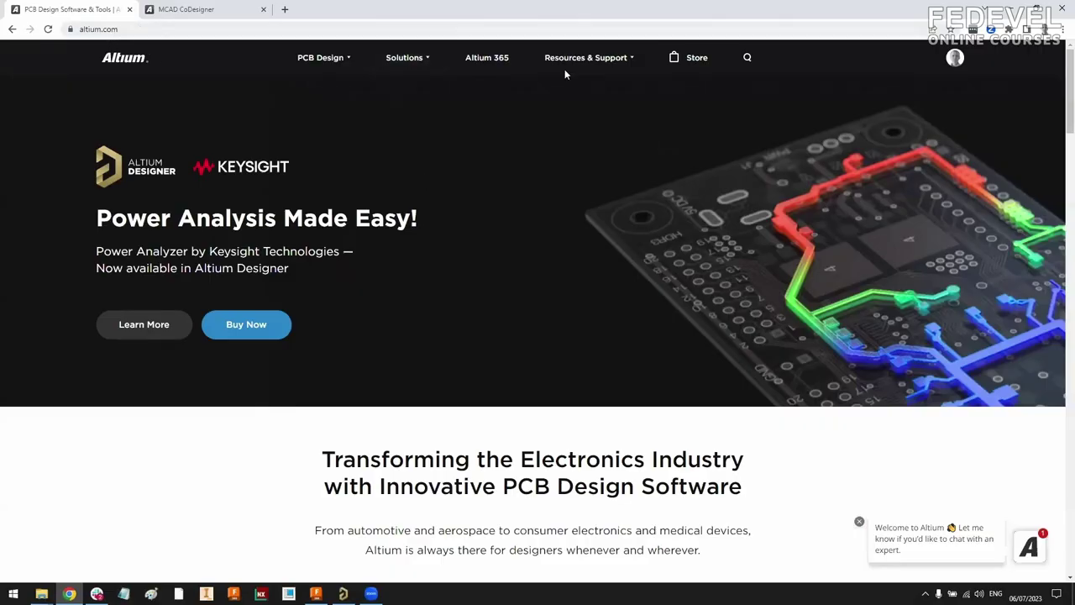
Step: Download the Autodesk Fusion 360 Plugin, latest version 3.4.0.9, from Altium's Downloads page
mouse_move(570, 66)
click(168, 160)
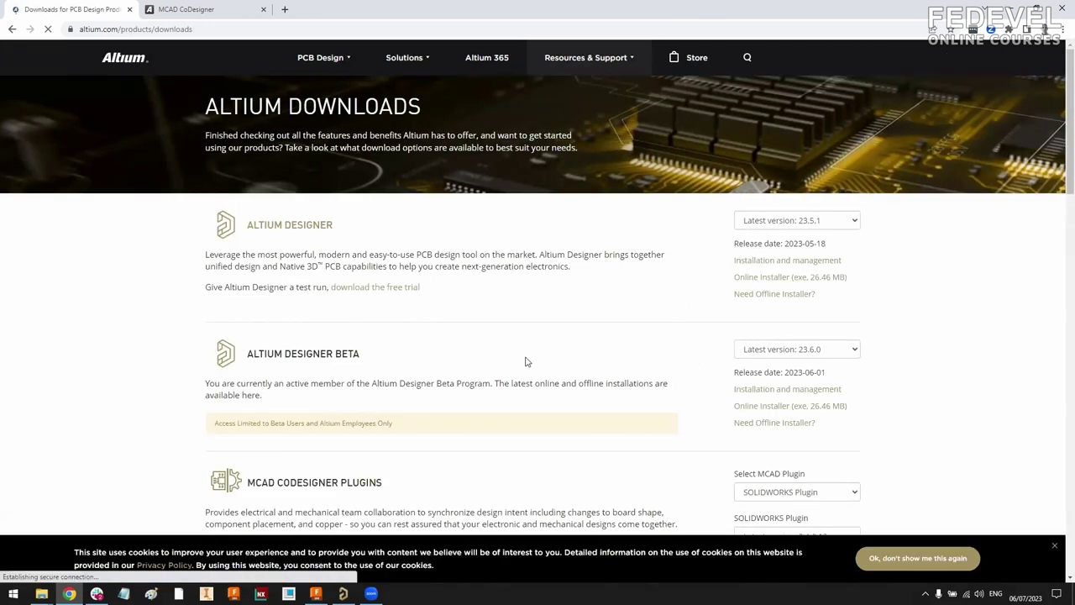
scroll(524, 360, down, 2)
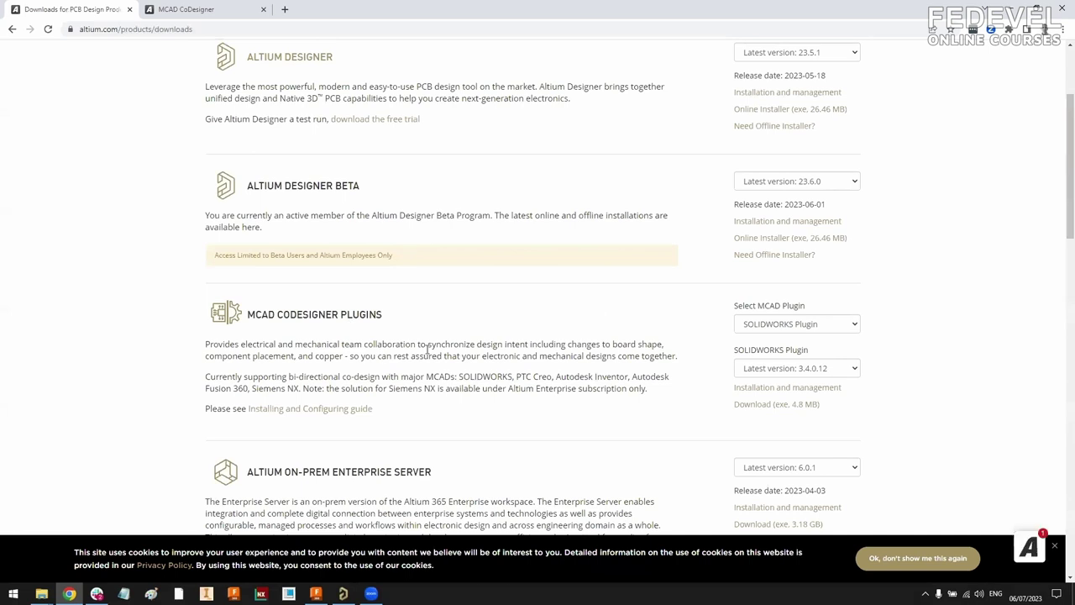
scroll(346, 321, down, 2)
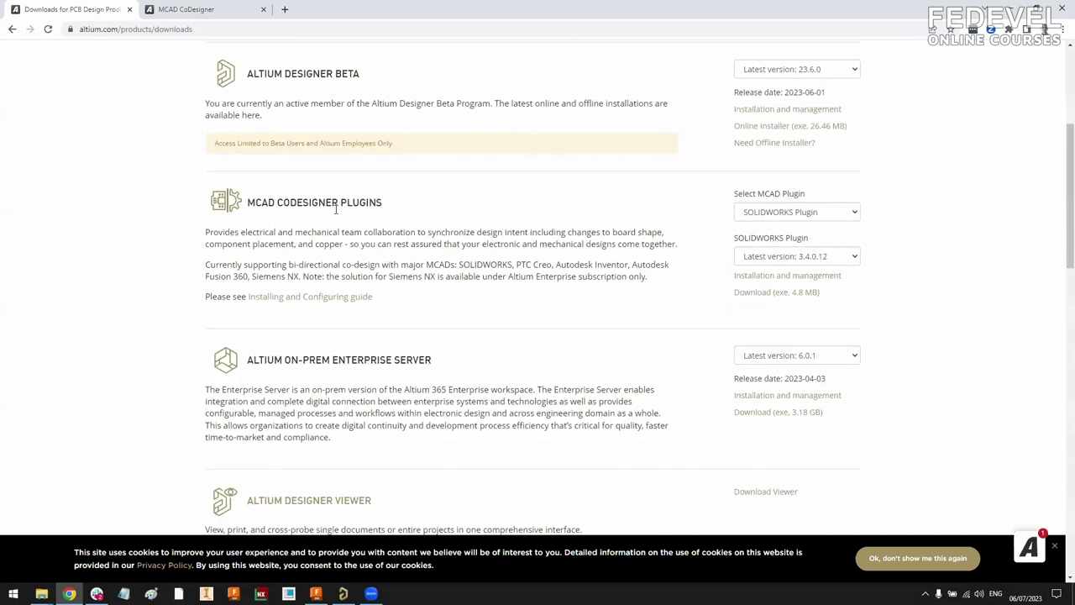
click(809, 214)
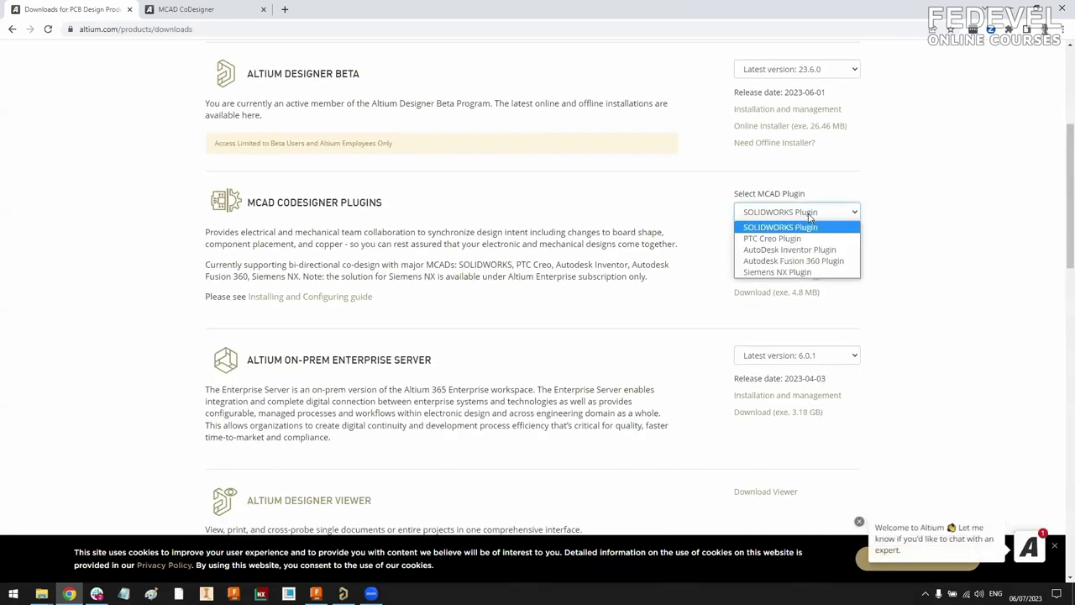
click(824, 260)
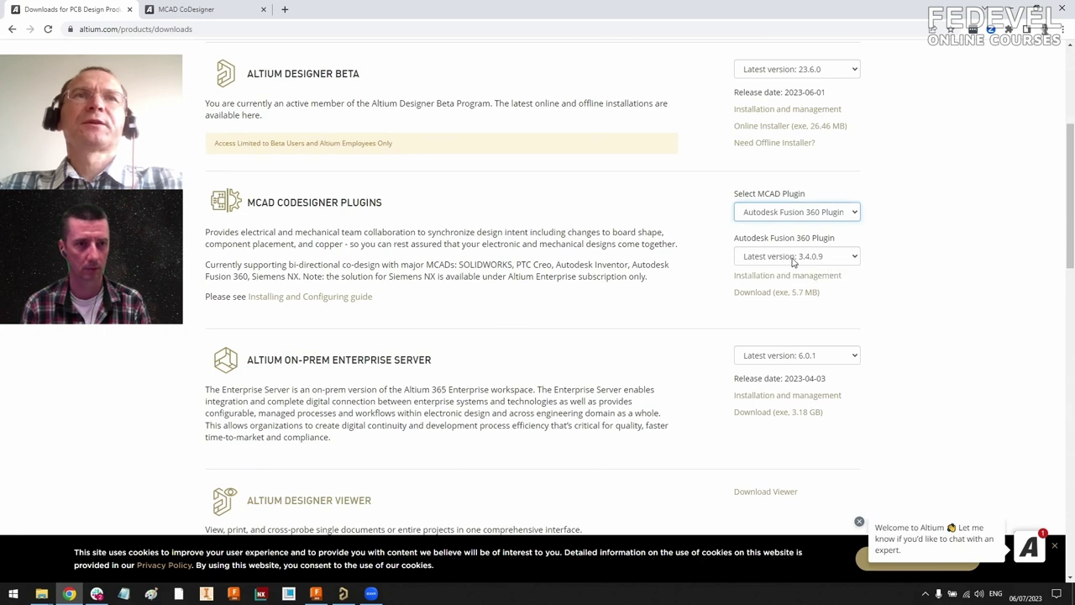
click(793, 257)
click(793, 262)
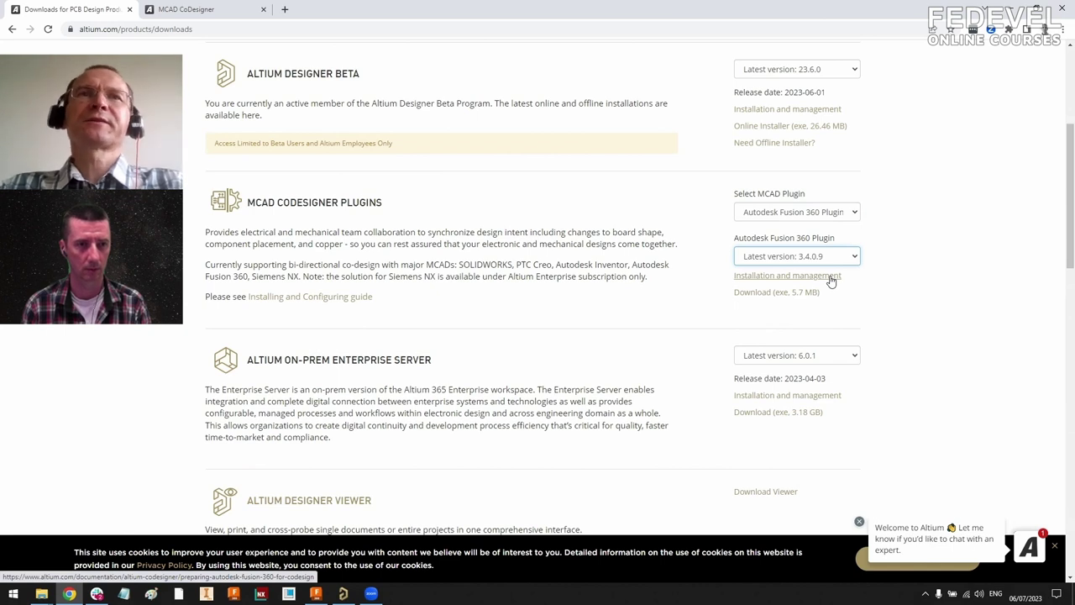
click(769, 294)
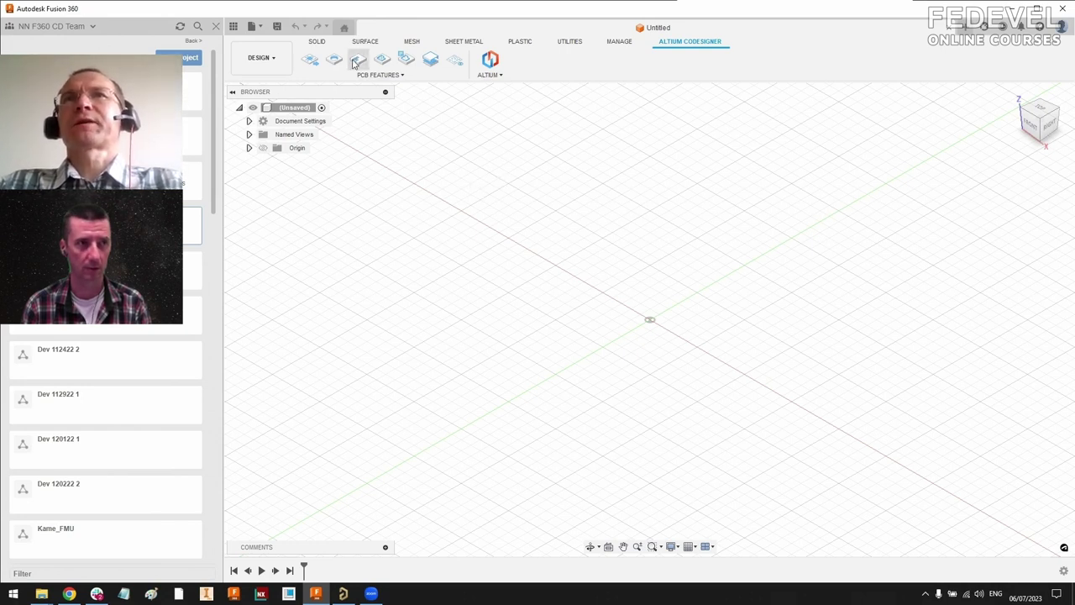
Step: Open the Altium CoDesigner panel, move it lower, and show the workspace dropdown
click(493, 64)
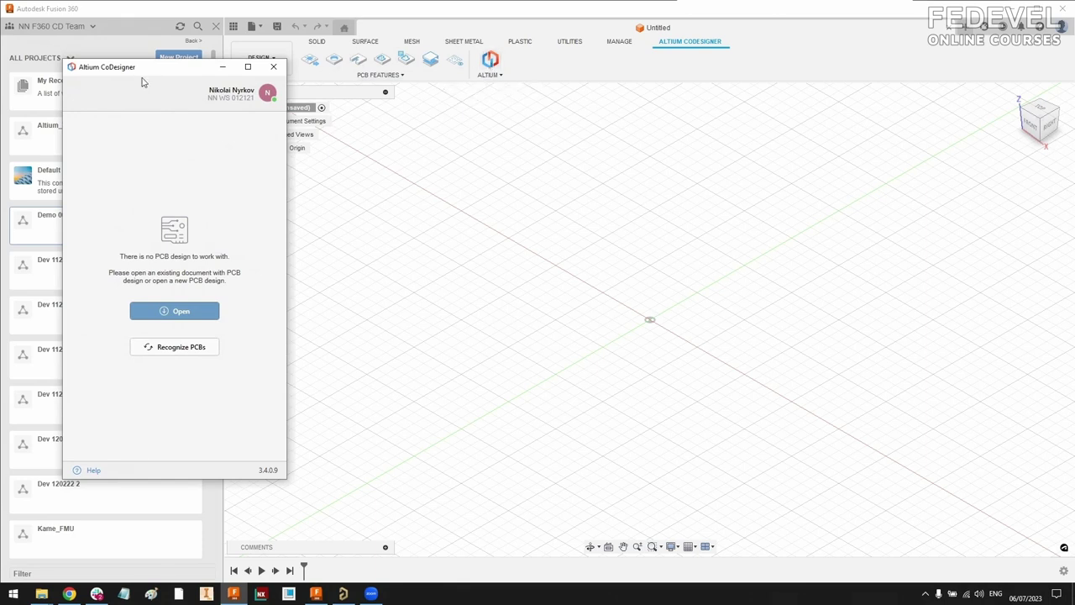
drag(142, 81, 136, 153)
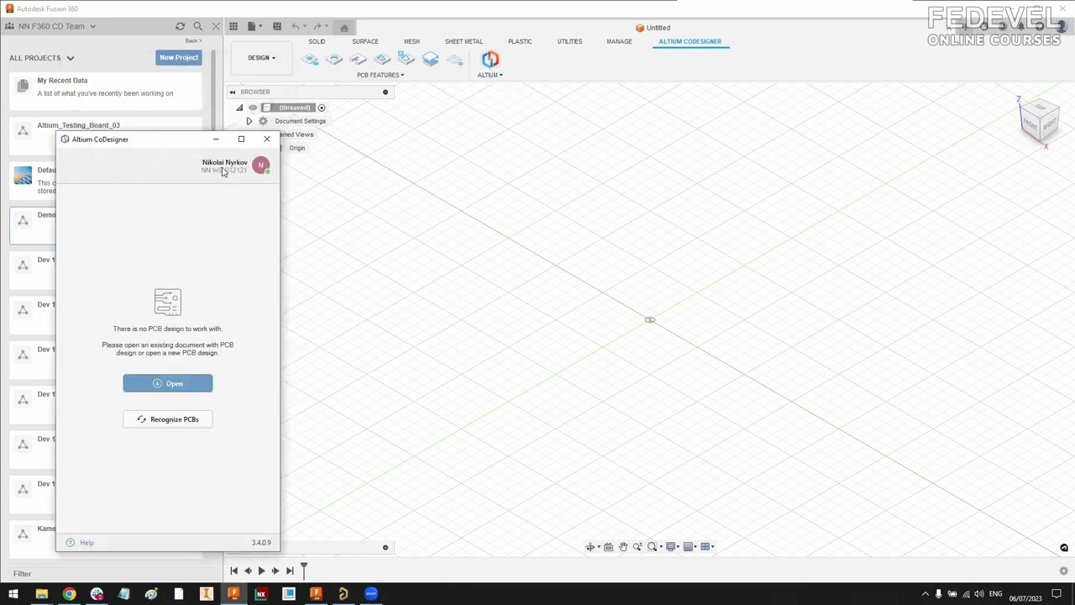
click(223, 170)
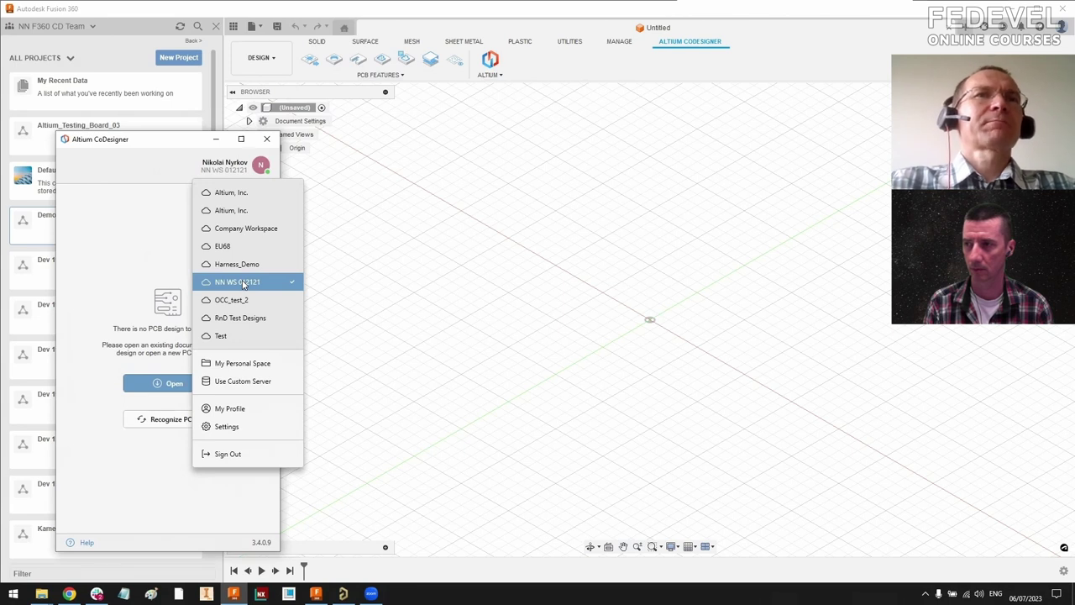
Step: Open the CoDesigner Settings and cancel, leaving the component-height threshold at 0.000 mm
click(227, 428)
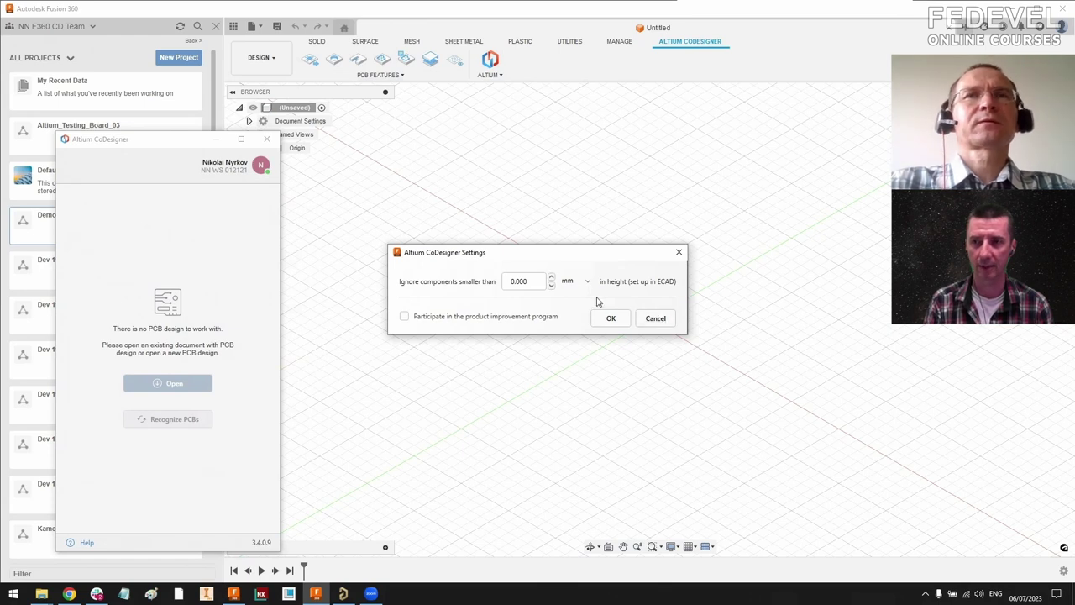
click(655, 320)
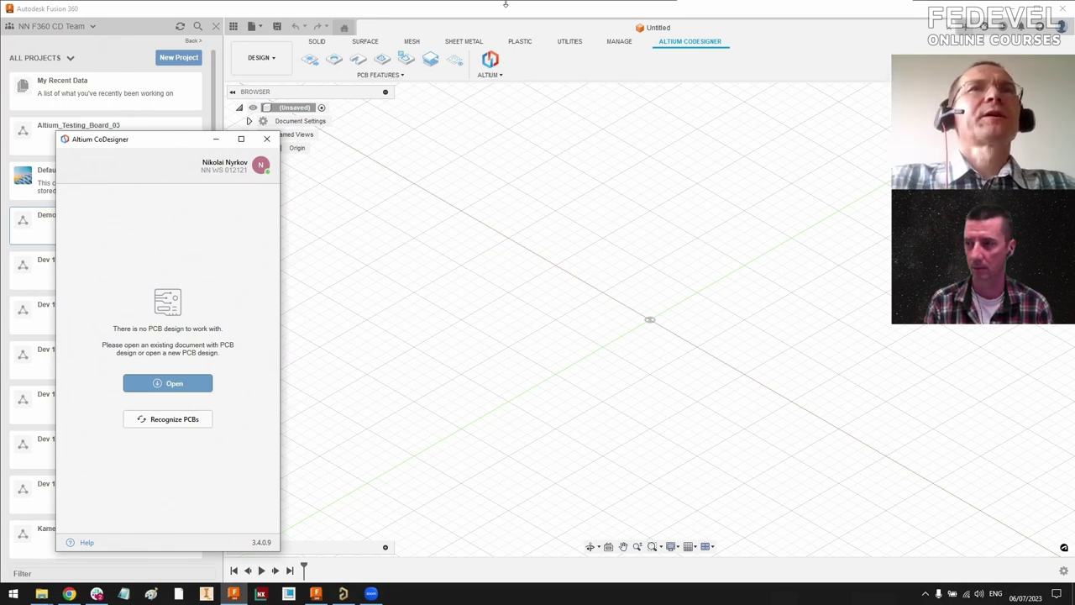
click(496, 30)
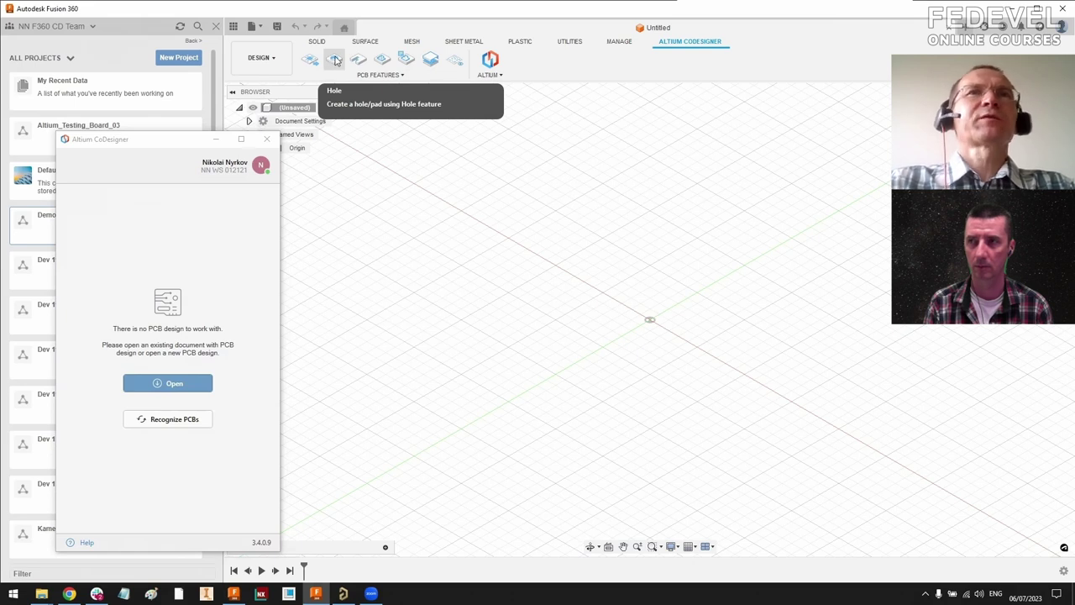
Step: Launch the Altium CoDesigner panel alongside the new untitled design
click(336, 62)
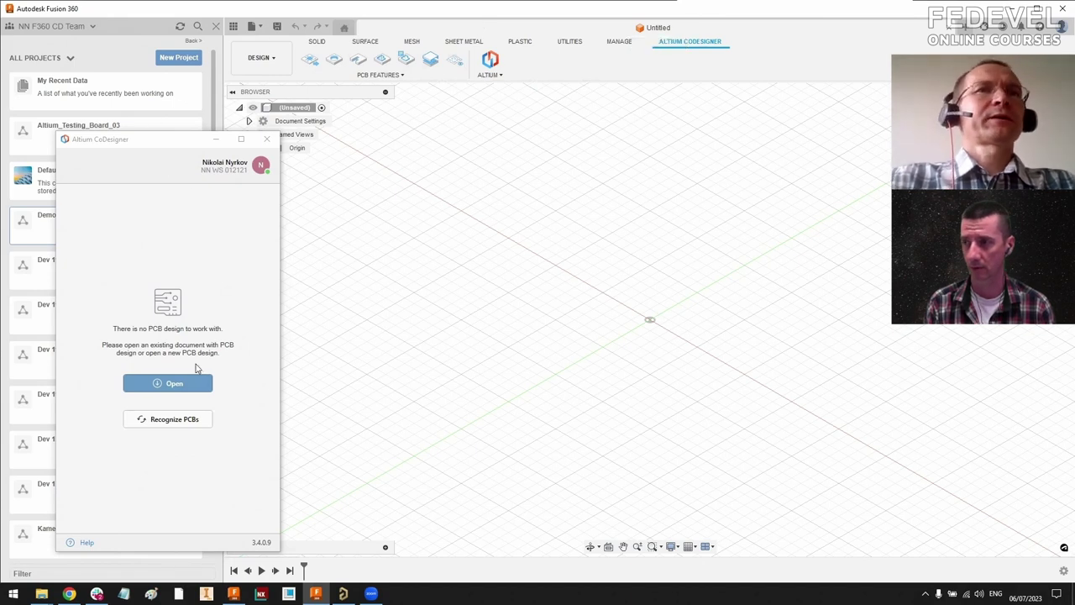
Step: Open the NN0605-UNO-TH_Rev3e PCB project from the workspace into the design
click(179, 386)
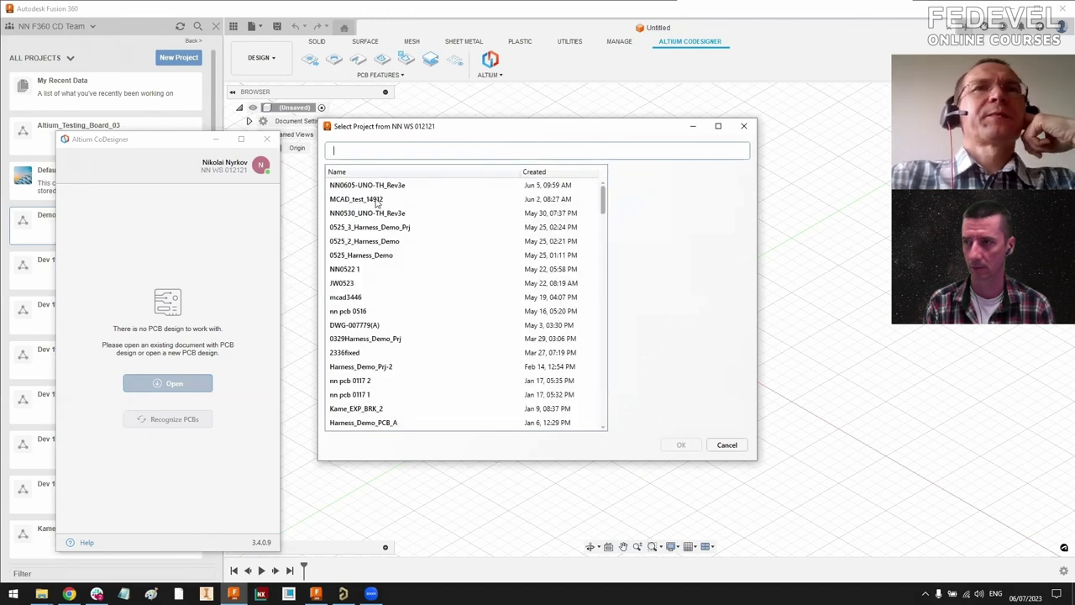
click(377, 186)
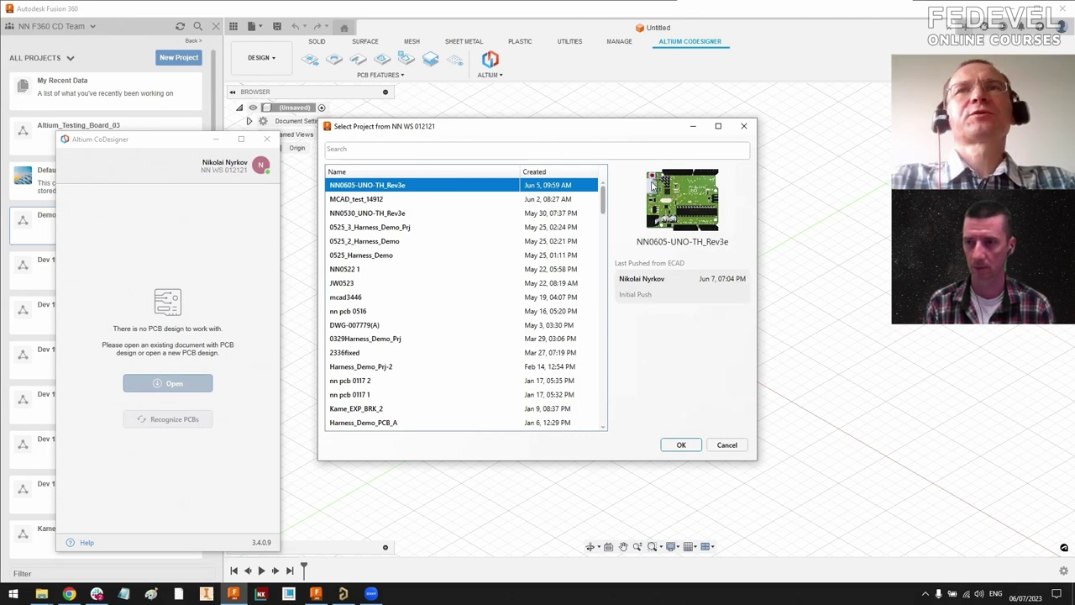
mouse_move(693, 206)
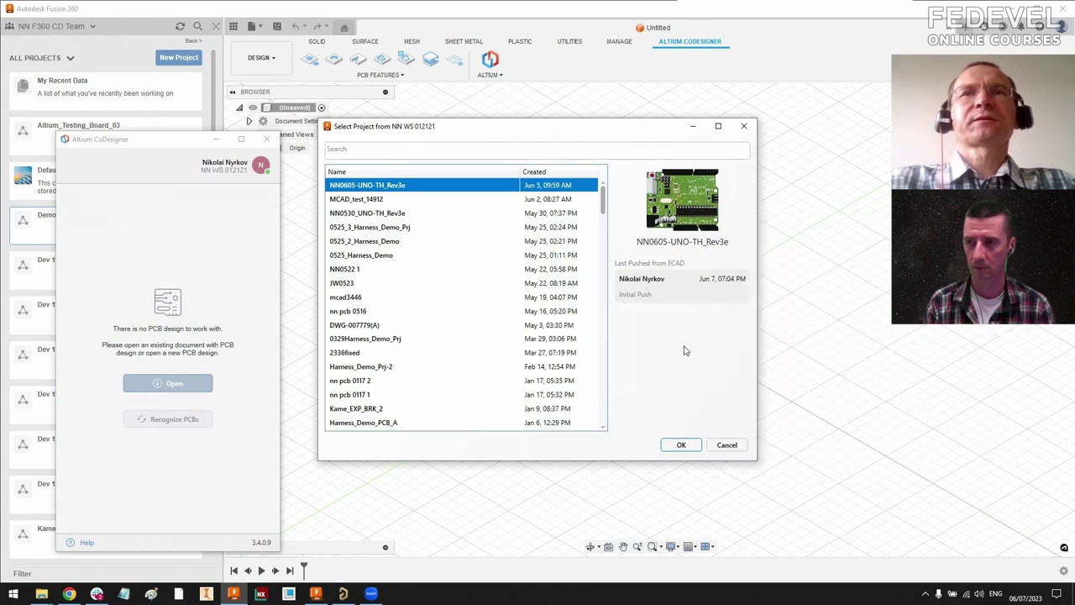
click(682, 445)
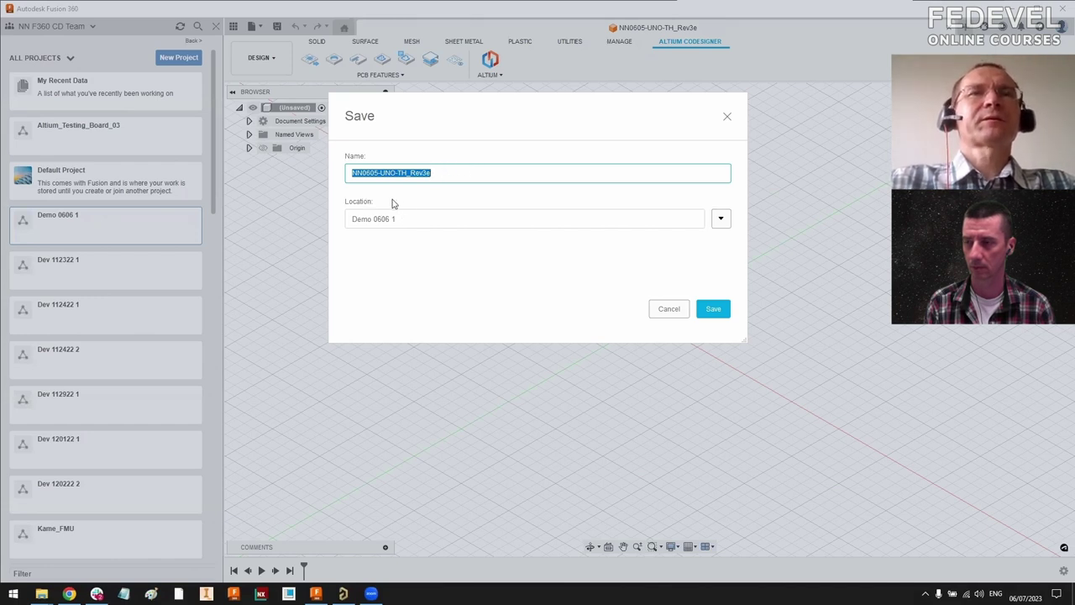
Step: Create a new save-location project named 'Device 0607'
click(720, 219)
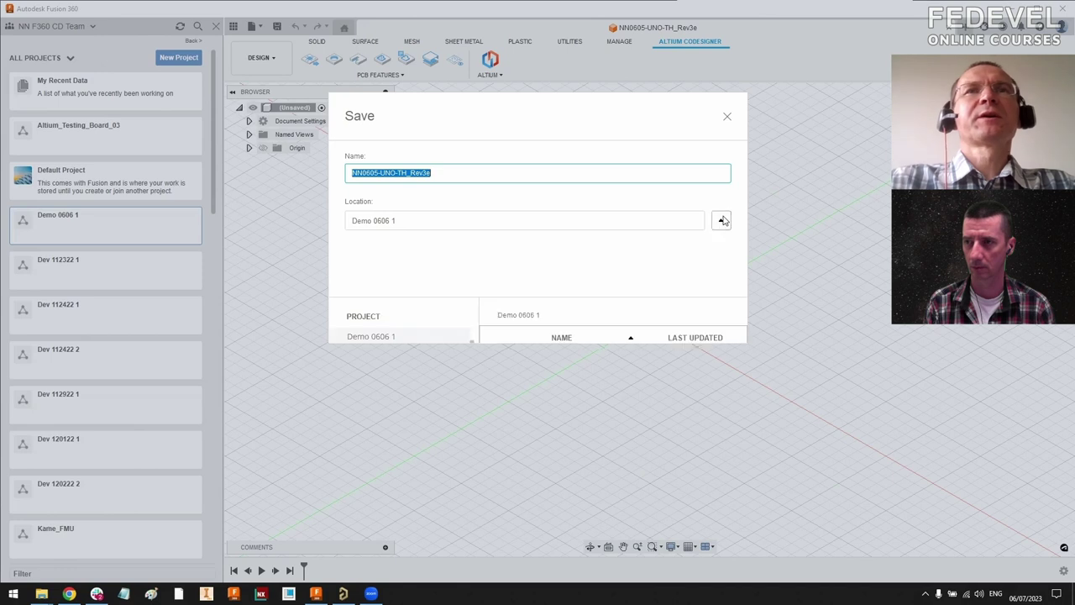
click(373, 513)
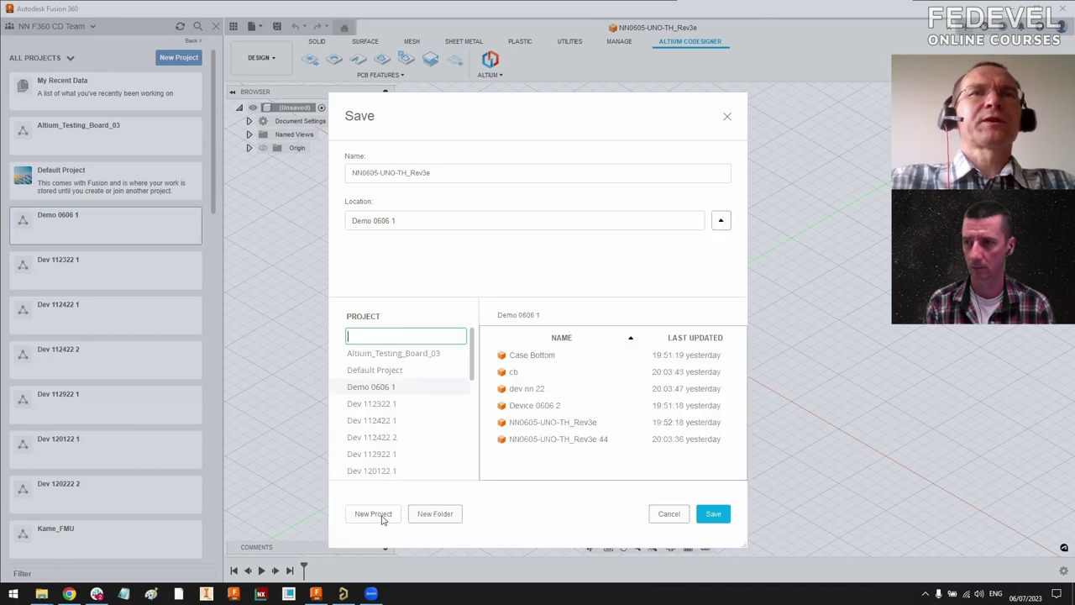
text(D)
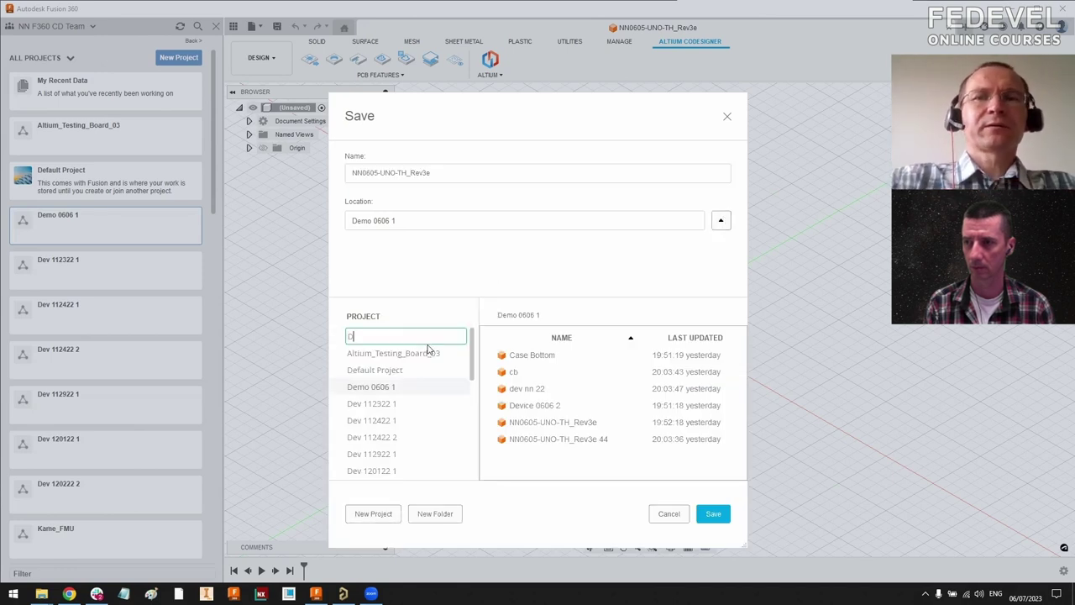
text(em)
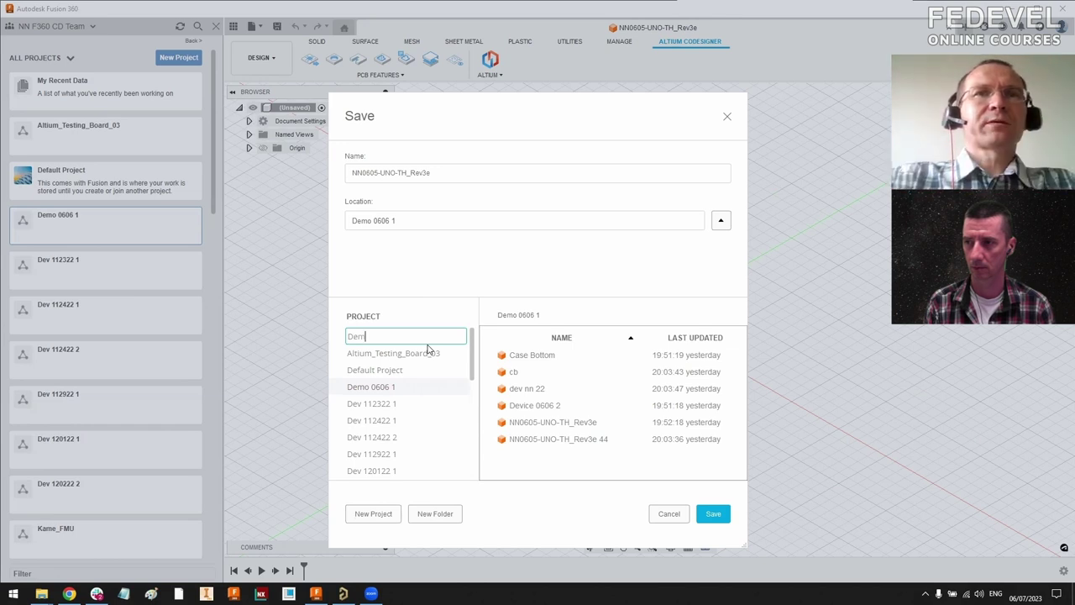
text(o)
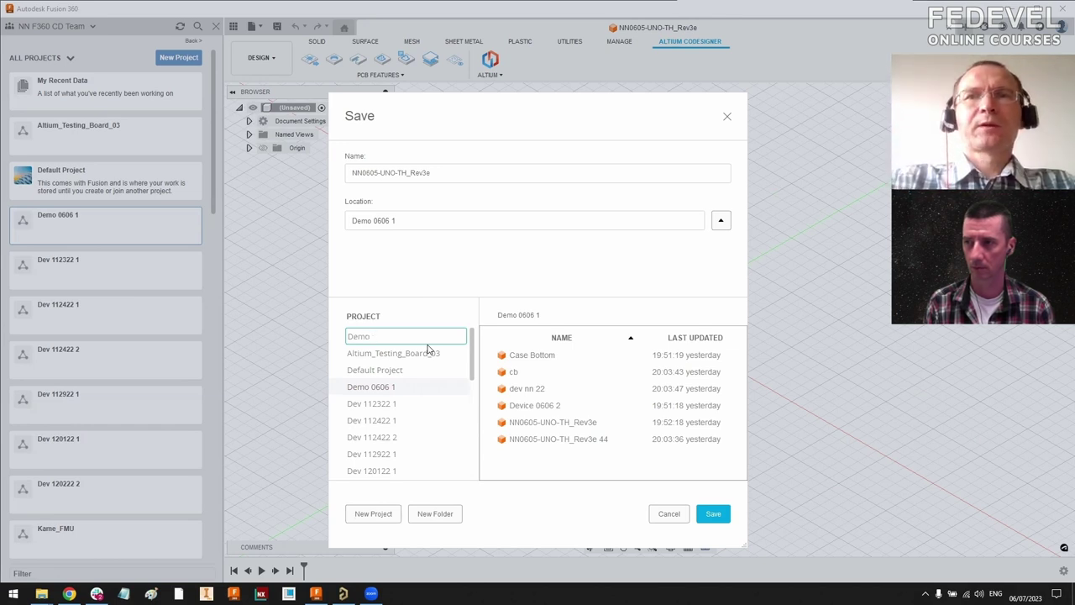
text( 06)
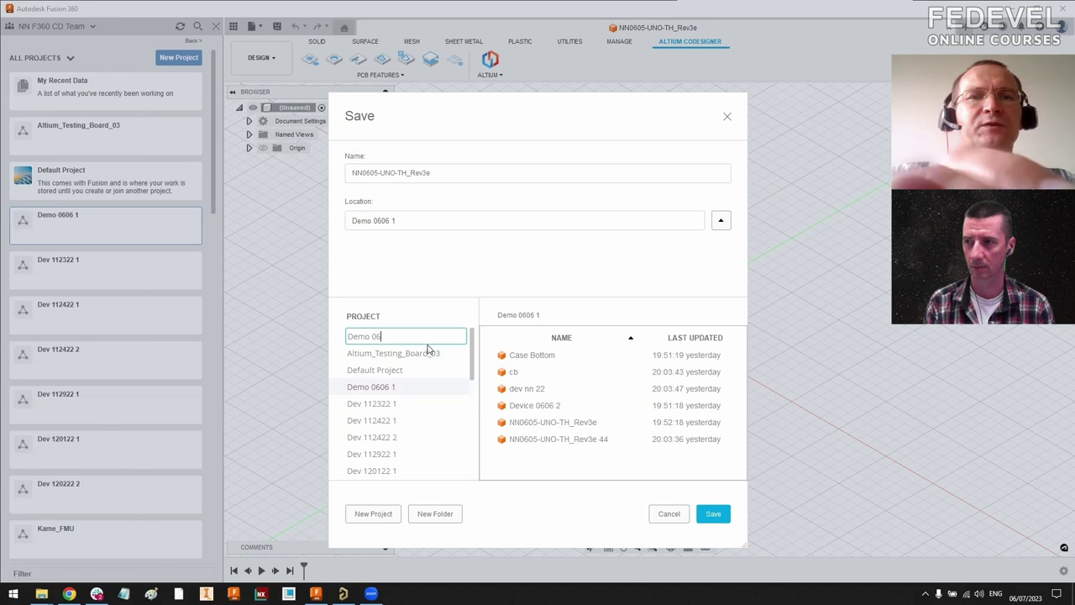
text(07)
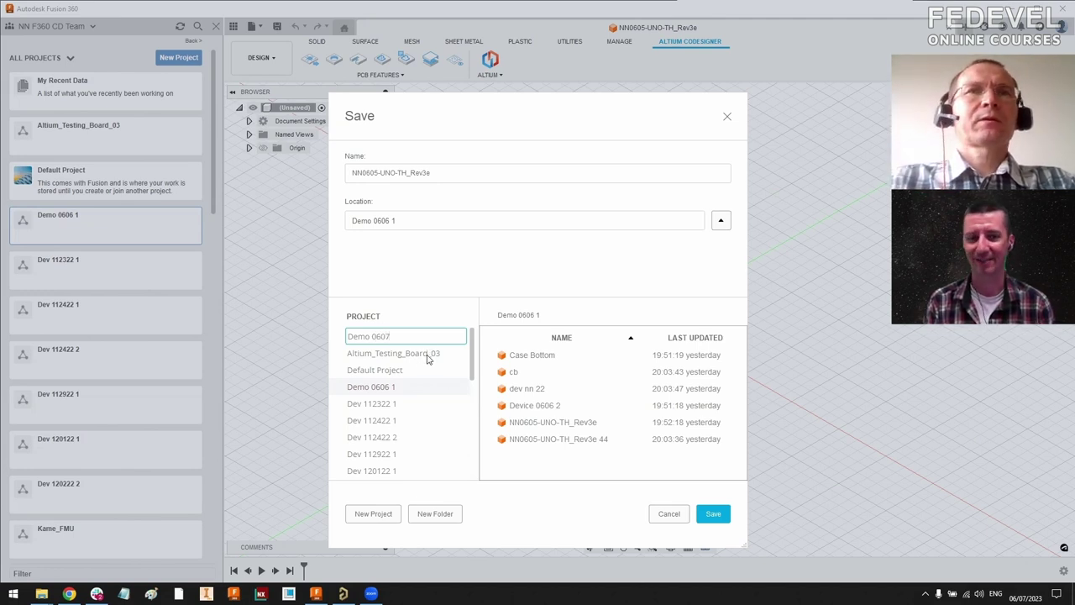
key(Home)
key(ctrl+shift+Right)
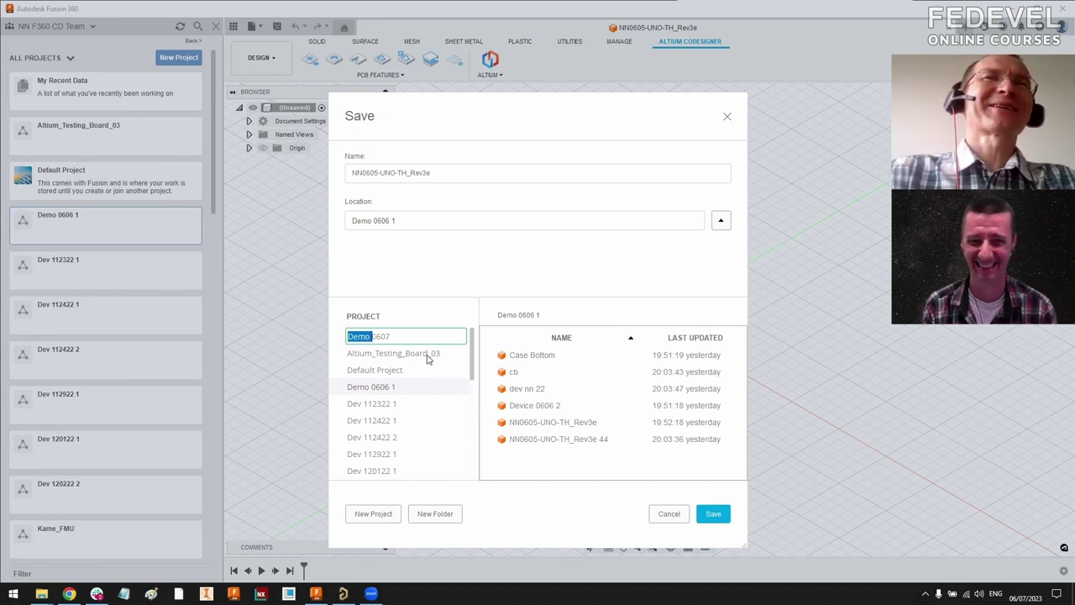
key(BackSpace)
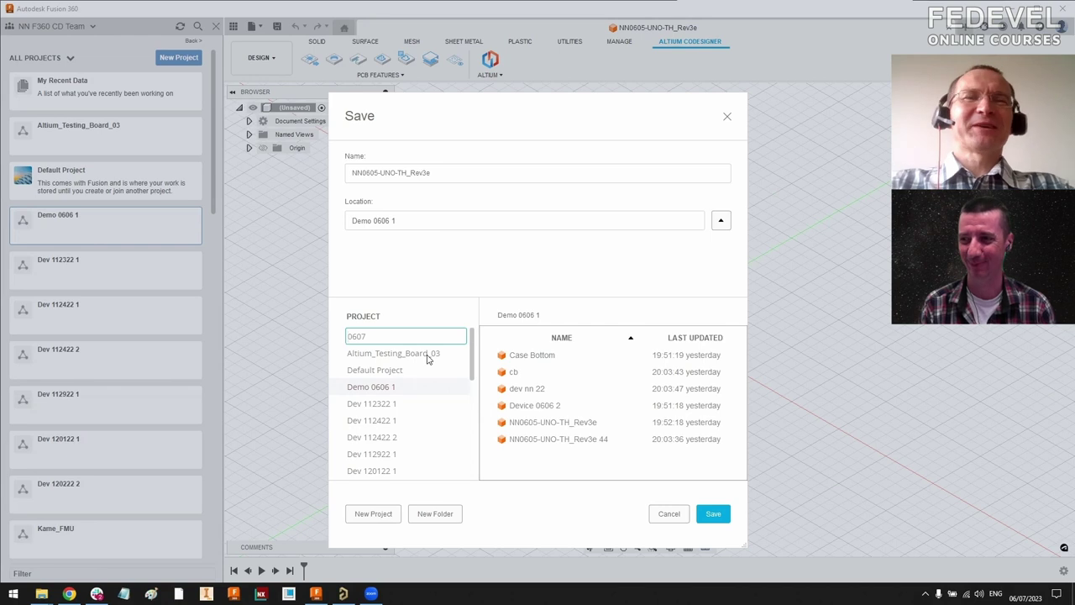
text(Device)
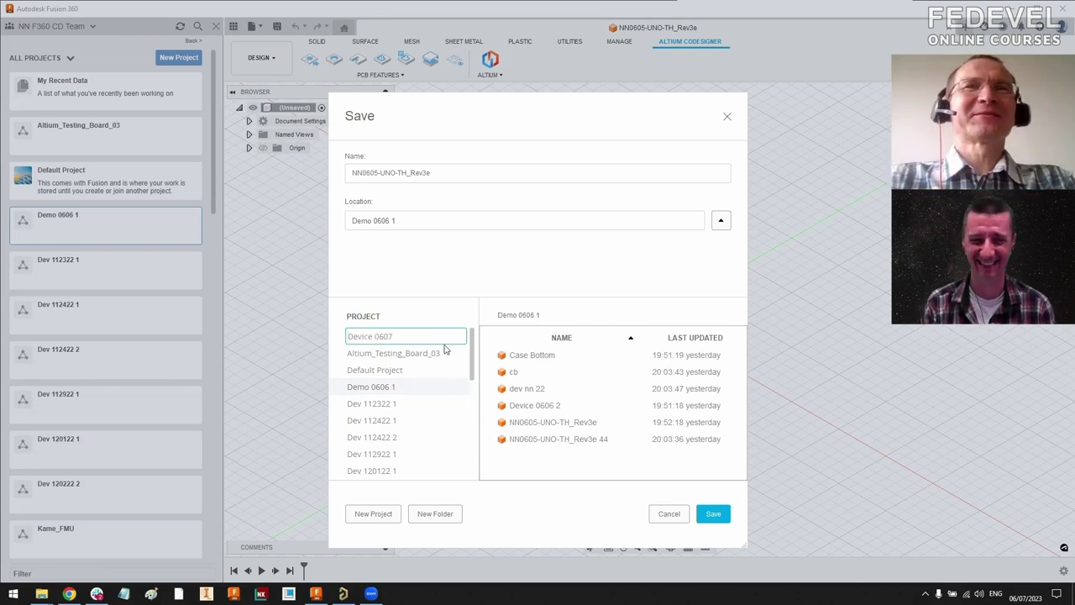
key(Return)
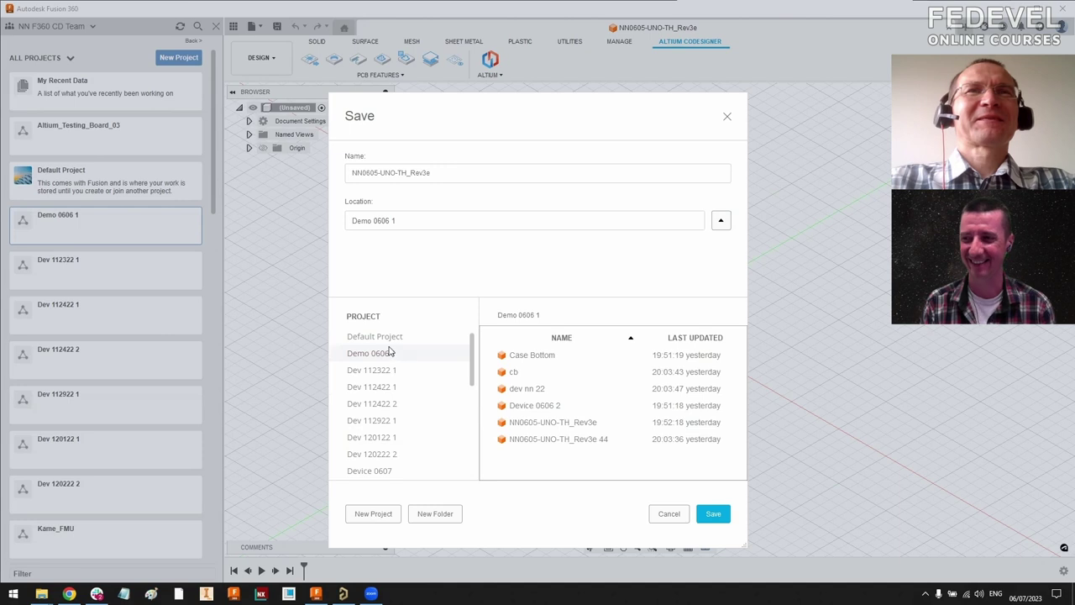
Step: Choose the Device 0607 project as the save location, keeping the name NN0605-UNO-TH_Rev3e
click(376, 472)
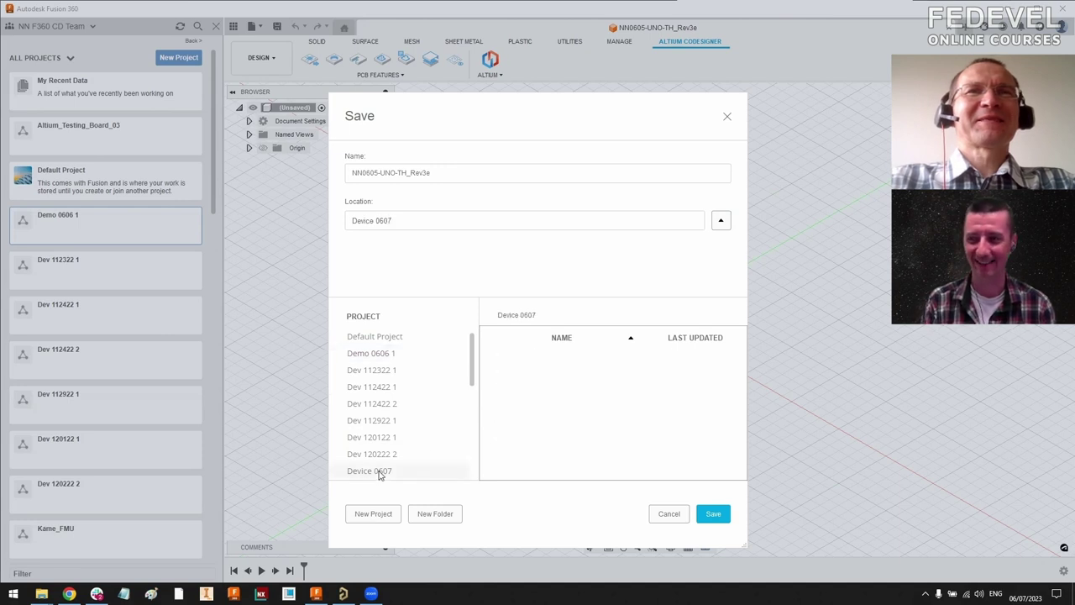
scroll(397, 422, down, 5)
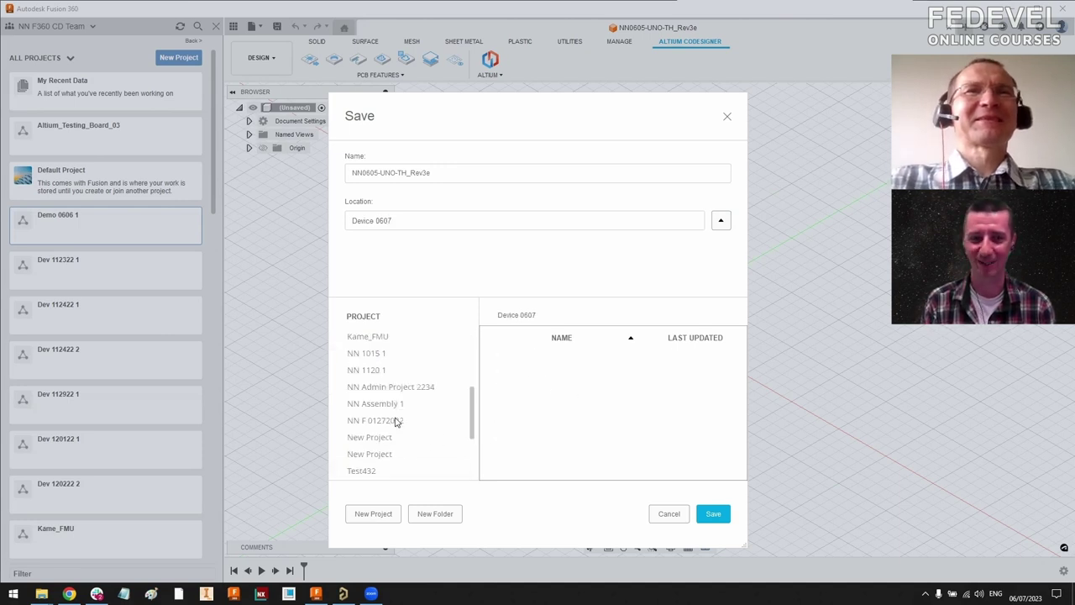
scroll(397, 421, up, 3)
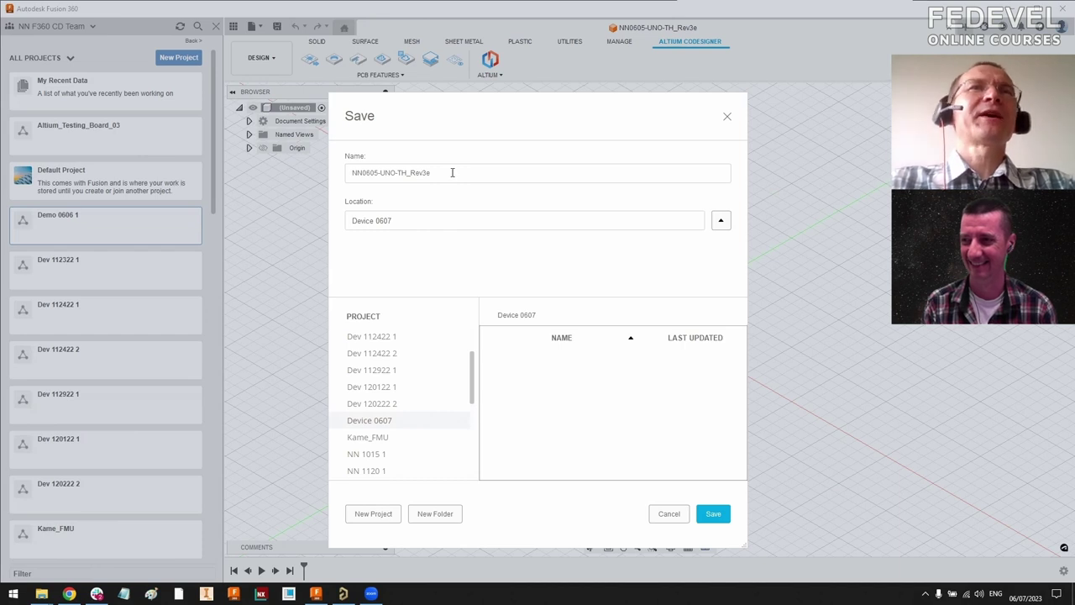
click(518, 172)
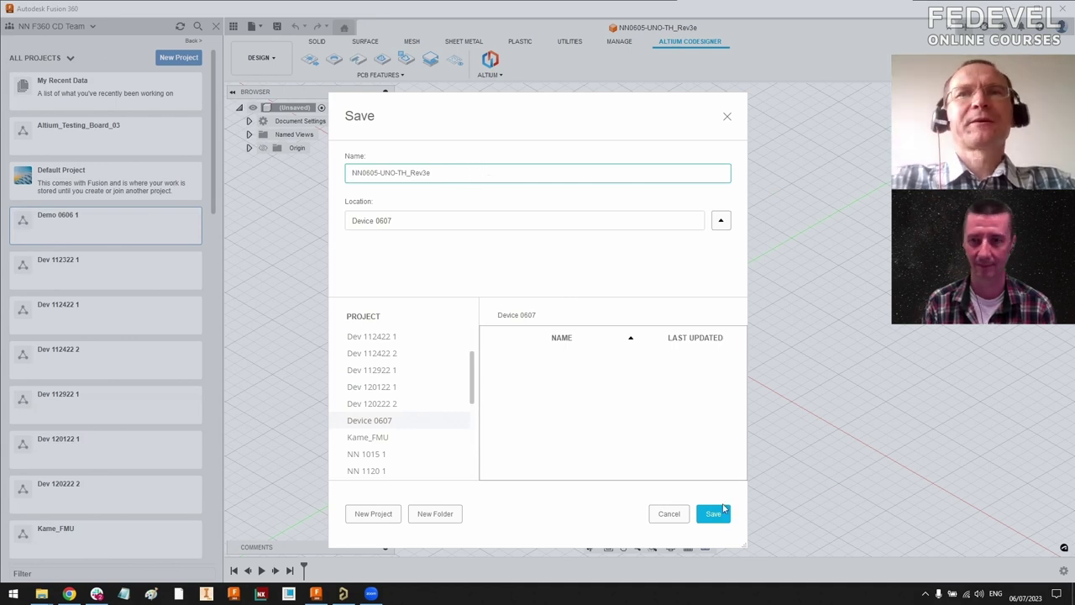
Step: Save the NN0605-UNO-TH_Rev3e design into the Device 0607 project
click(714, 515)
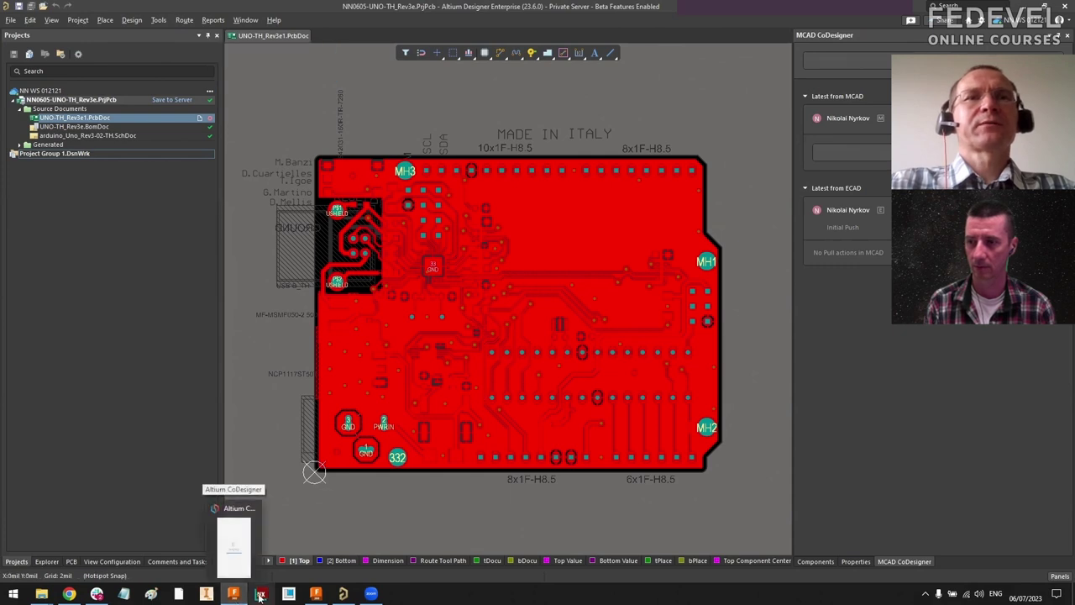
Step: Switch from Altium Designer back to the Fusion 360 window with Alt+Tab
mouse_move(314, 594)
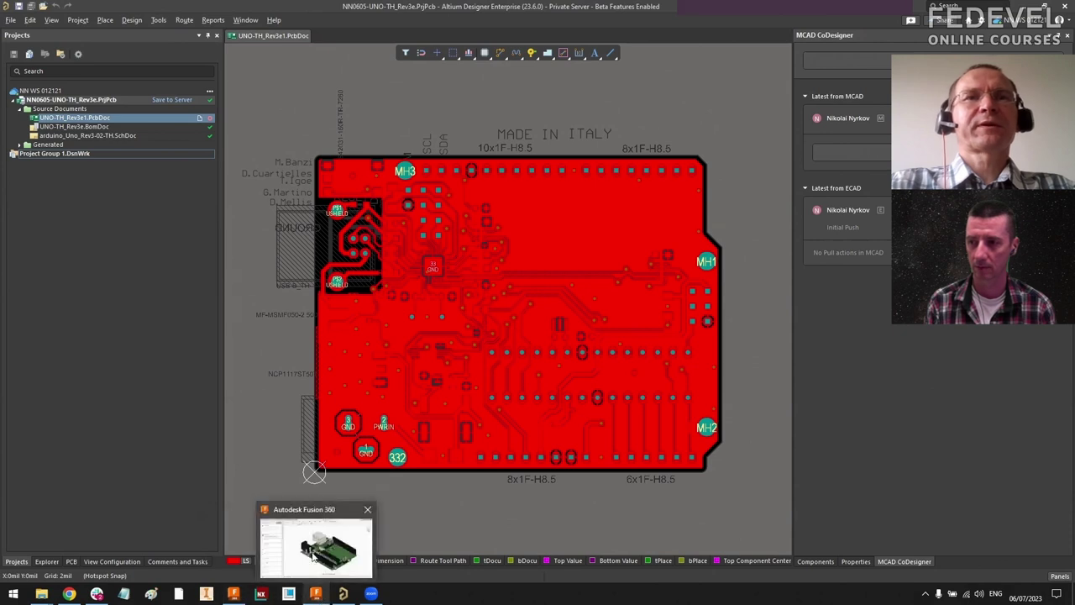
key(alt+Tab)
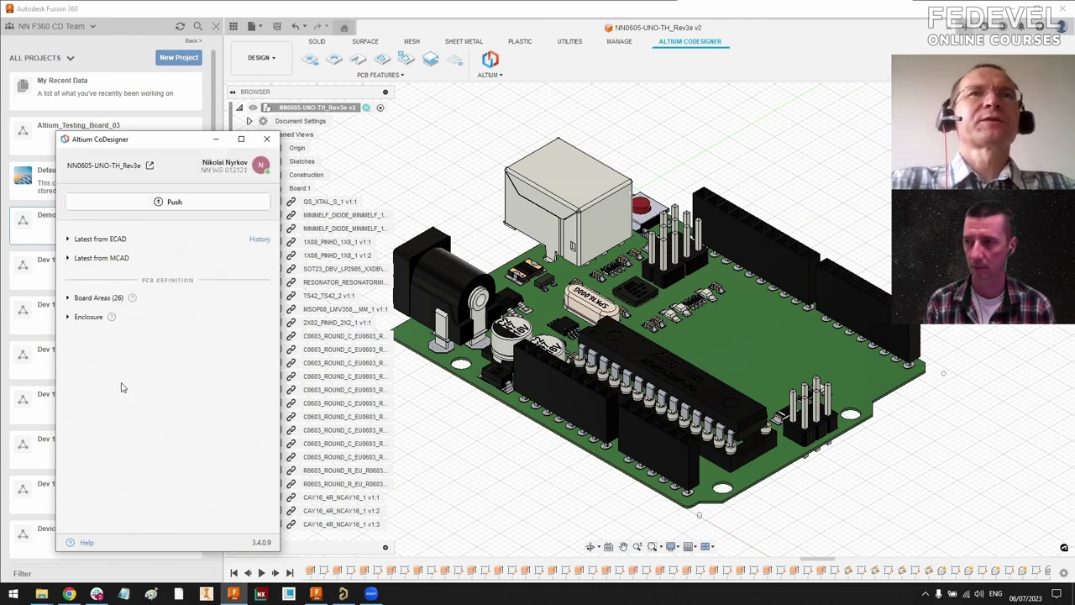
Step: Orbit and zoom around the loaded v2 UNO board, then move the Altium CoDesigner panel away
shift+middle_drag(722, 351, 760, 341)
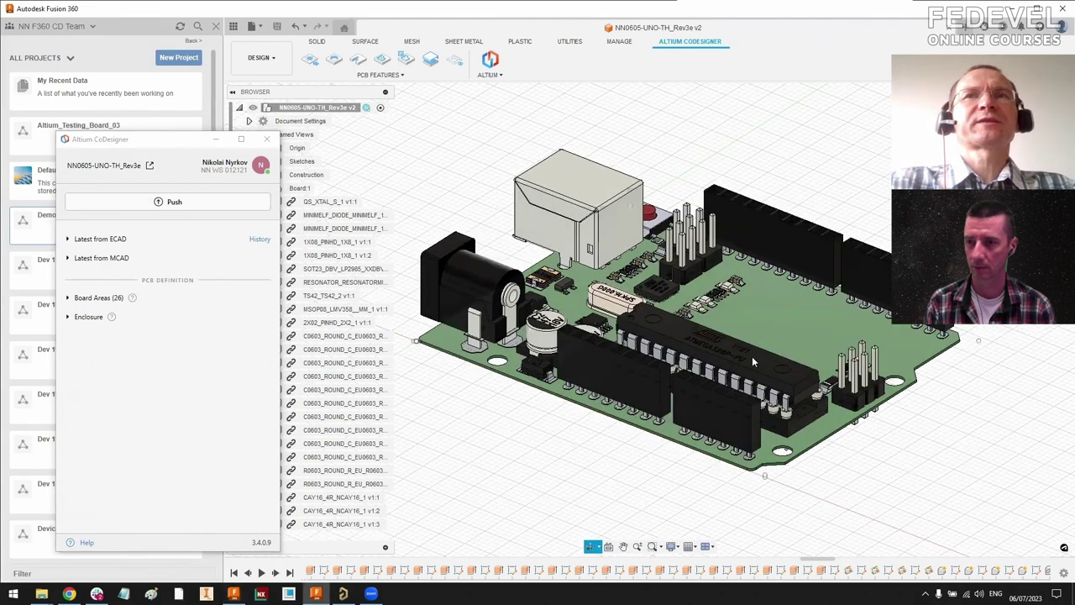
scroll(752, 356, up, 2)
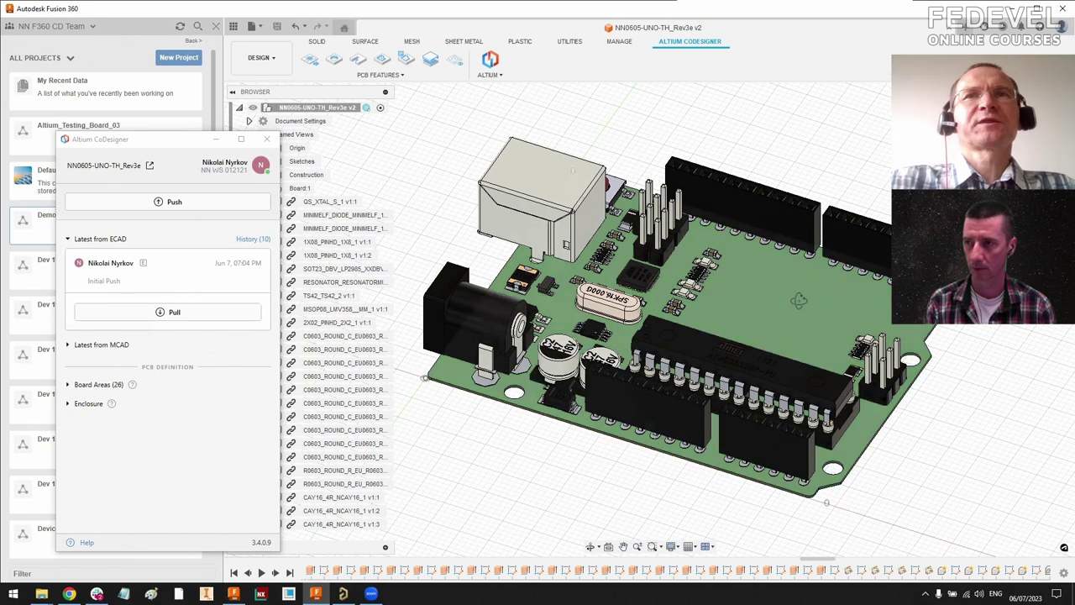
shift+middle_drag(791, 296, 755, 294)
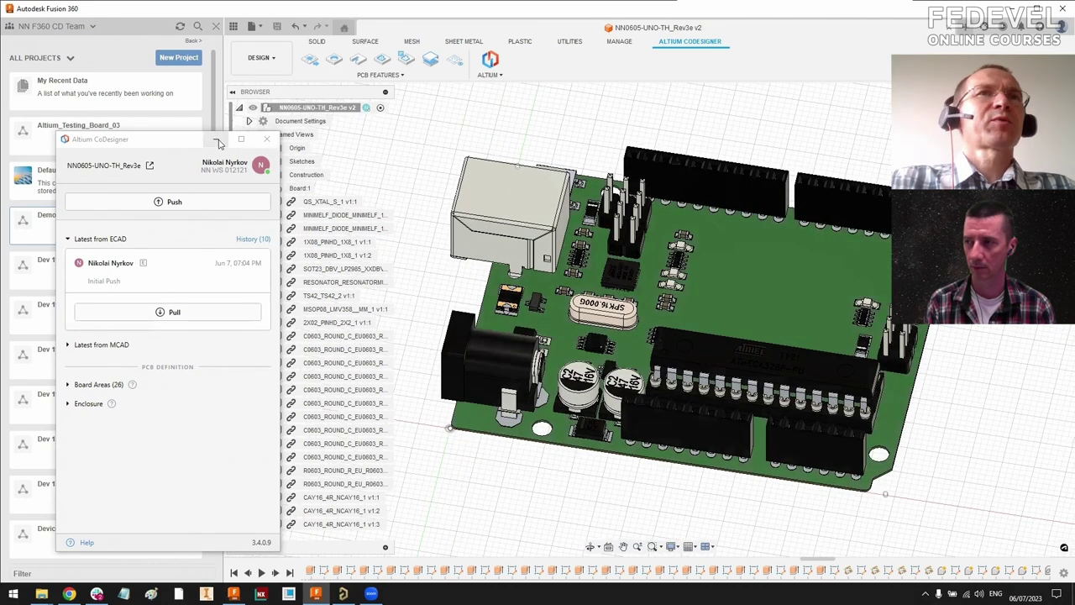
click(218, 141)
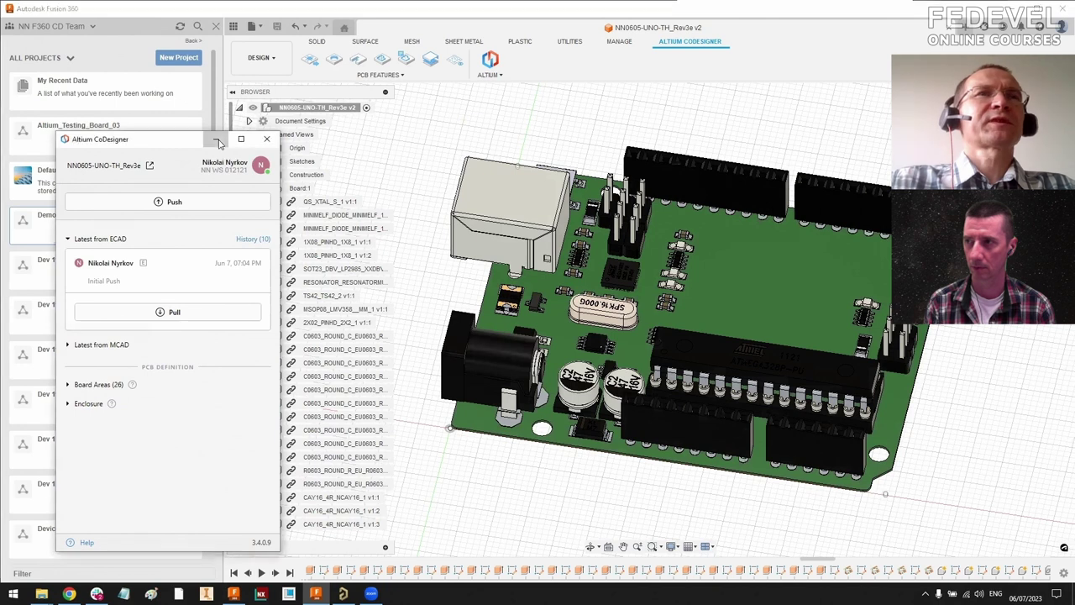
drag(215, 128, 228, 390)
Step: Open the ECAD Components folder inside the Assets library project
scroll(32, 252, down, 5)
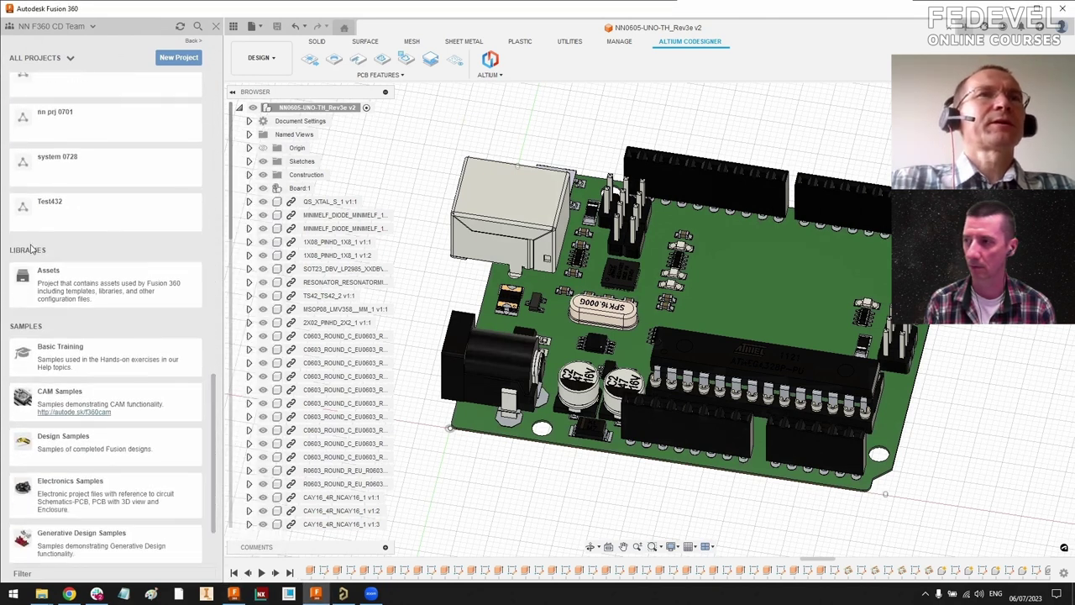
click(49, 274)
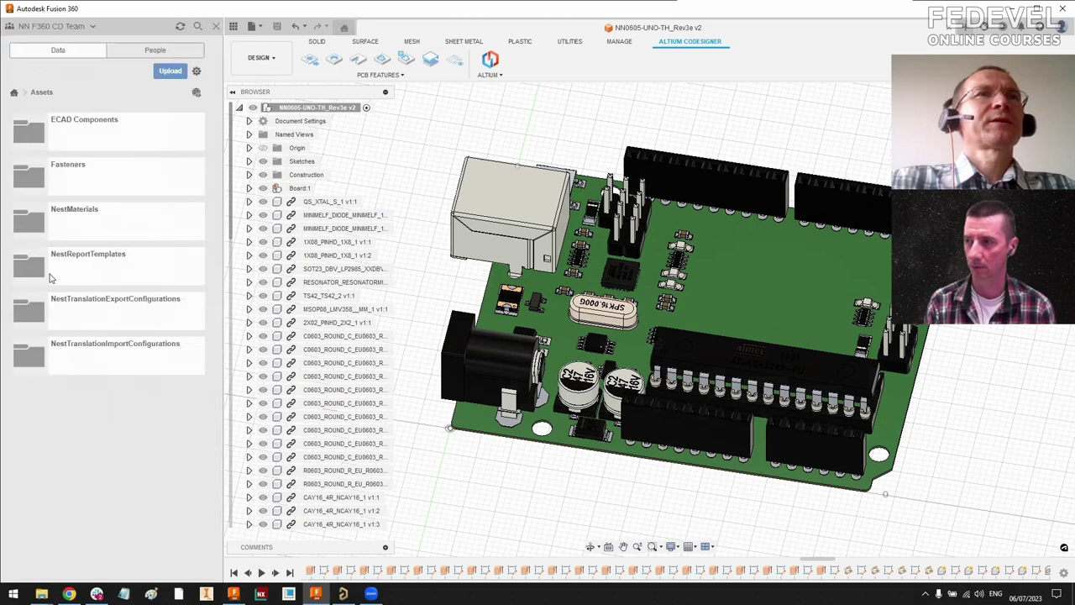
click(134, 127)
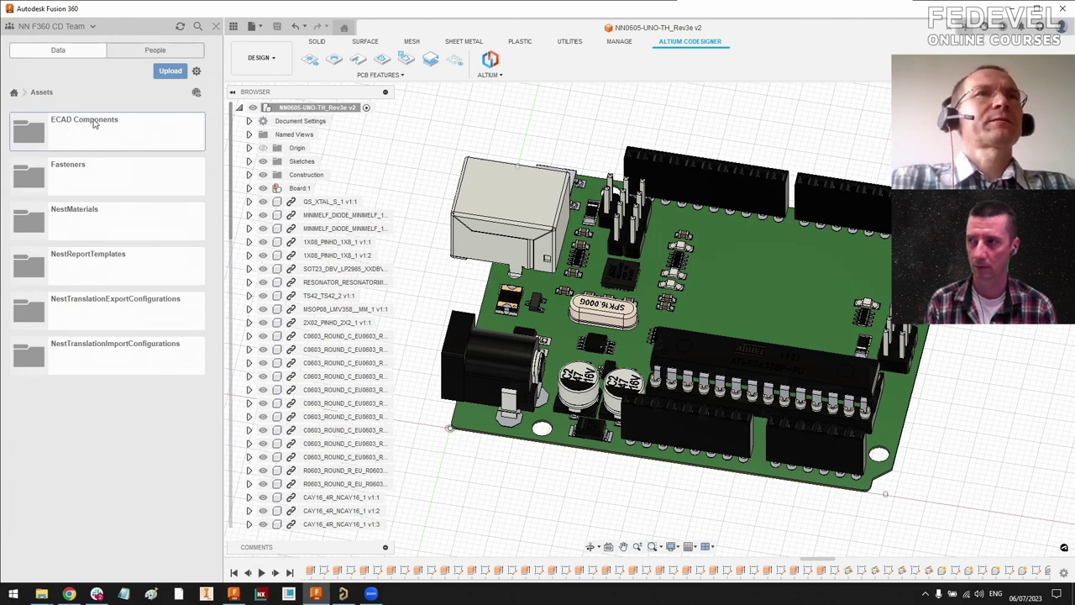
double_click(94, 124)
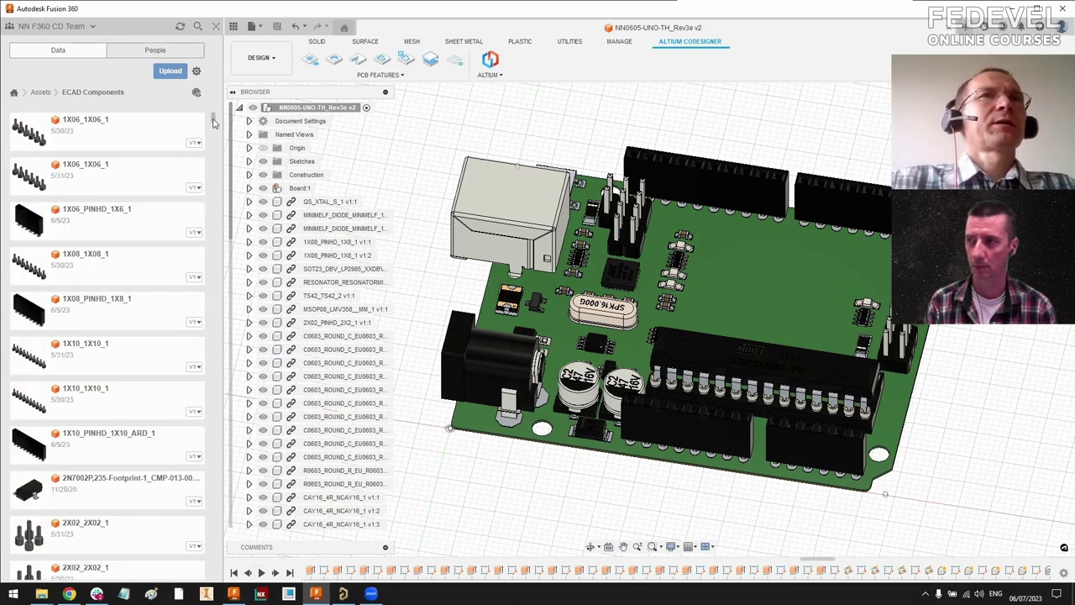
Step: Scroll through the ECAD Components model list and orbit the board slightly
drag(215, 122, 214, 238)
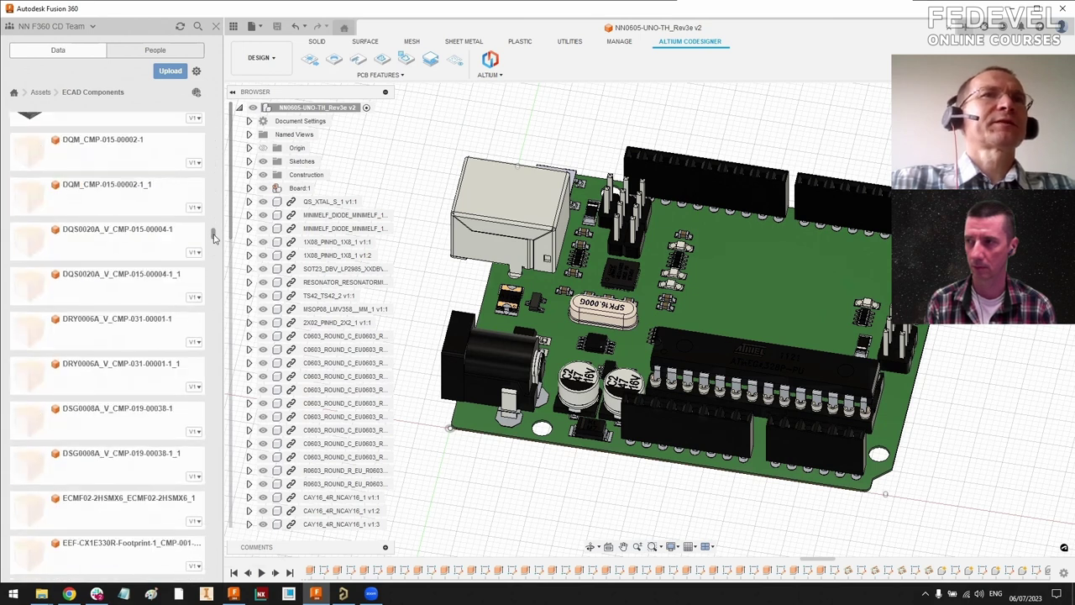
scroll(124, 245, down, 5)
scroll(92, 271, up, 10)
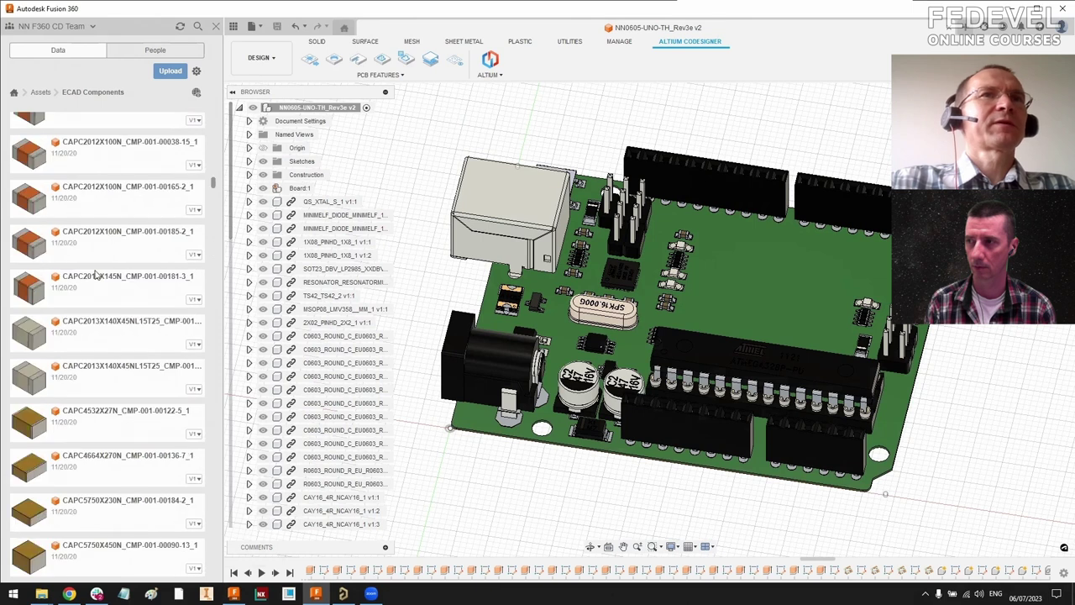
drag(213, 251, 214, 227)
scroll(112, 287, up, 5)
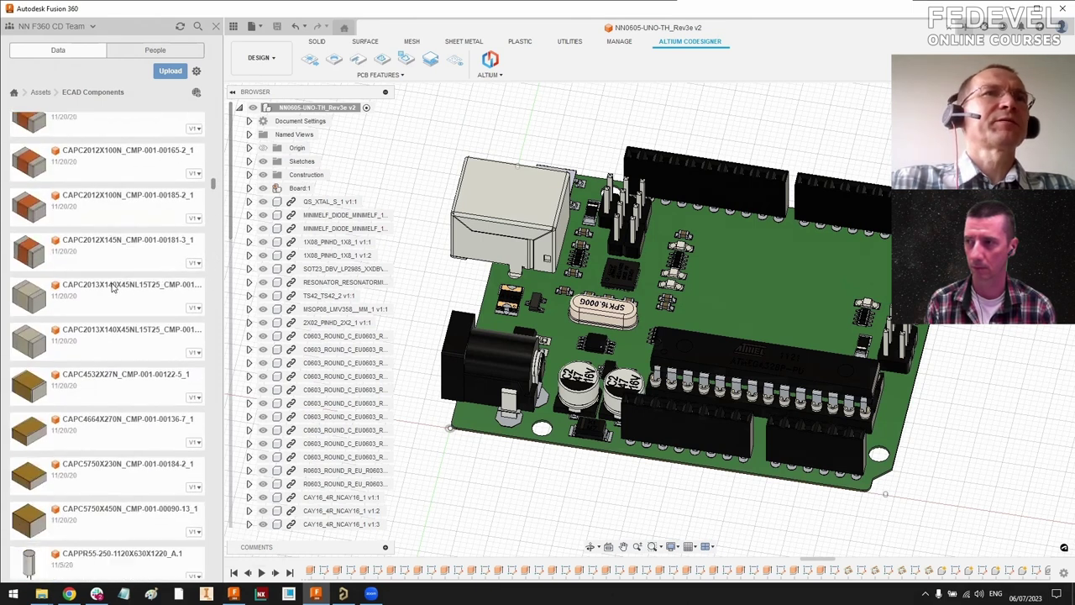
scroll(112, 287, down, 4)
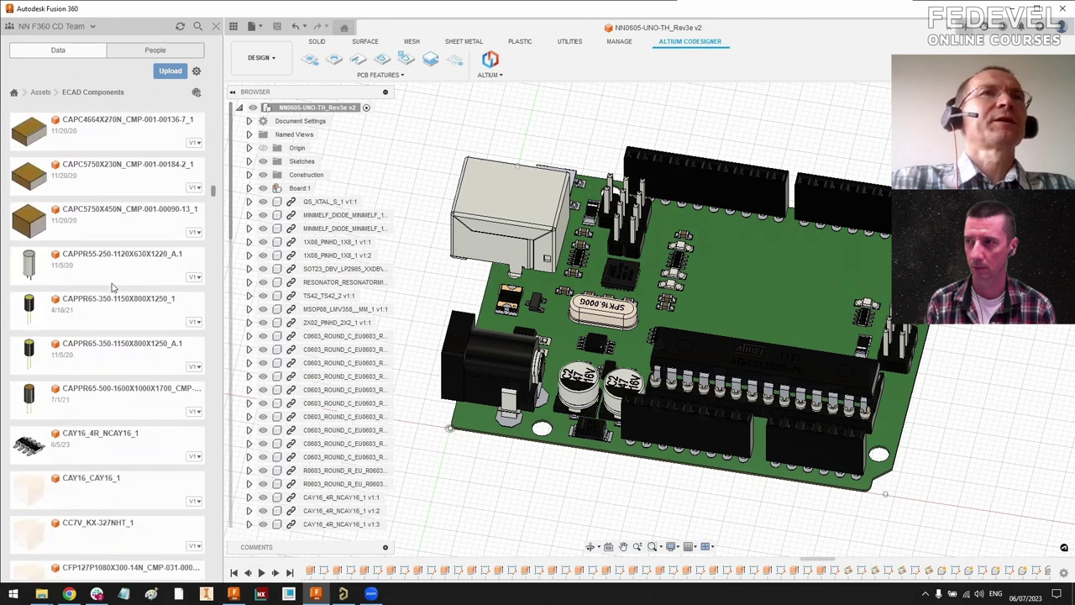
scroll(112, 287, up, 2)
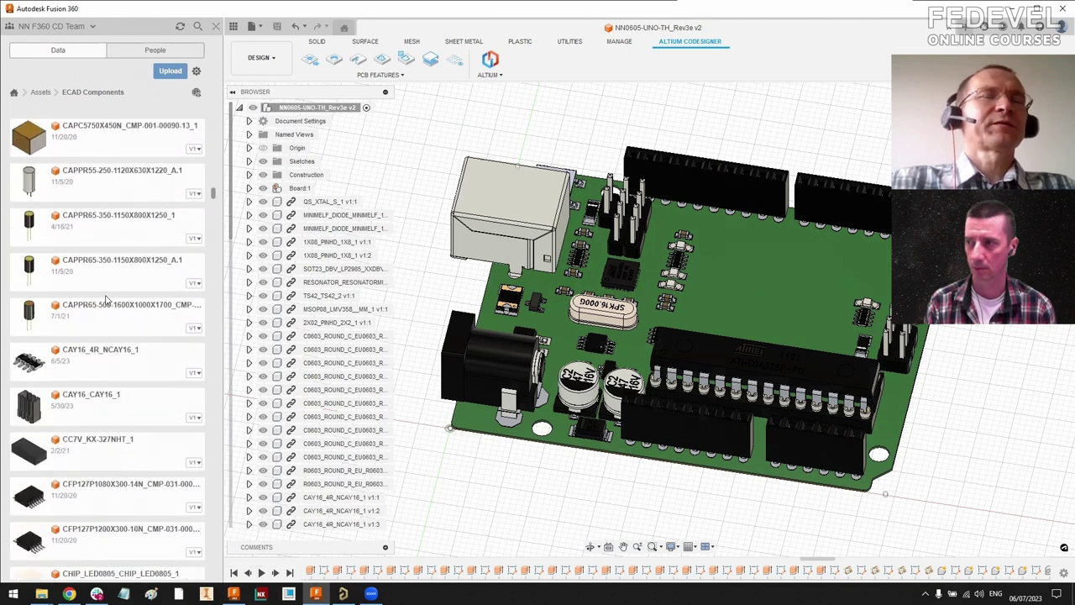
scroll(103, 302, up, 6)
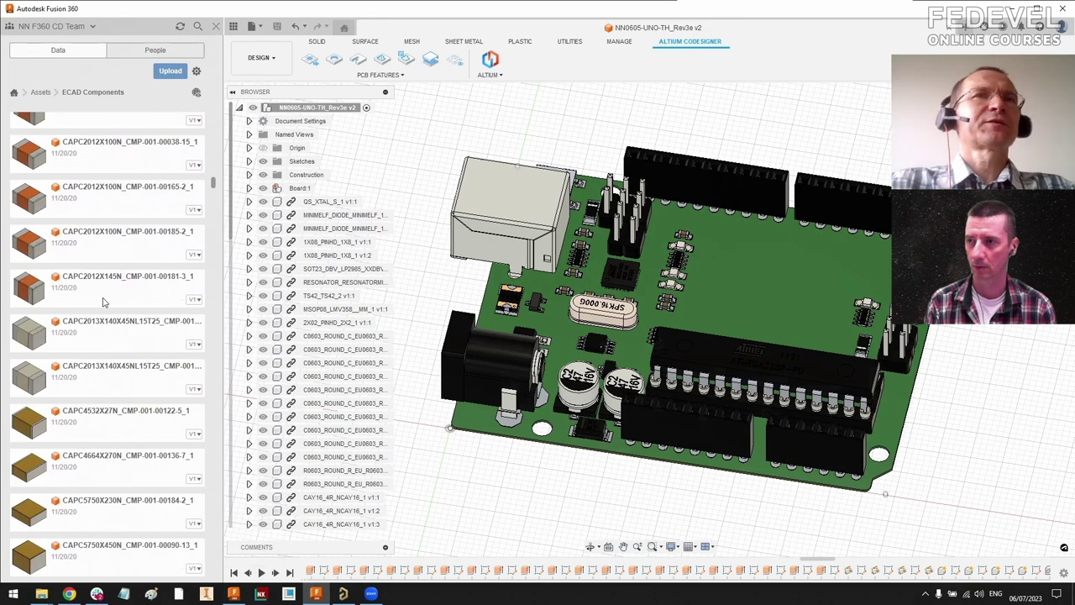
scroll(103, 301, down, 4)
scroll(103, 302, up, 6)
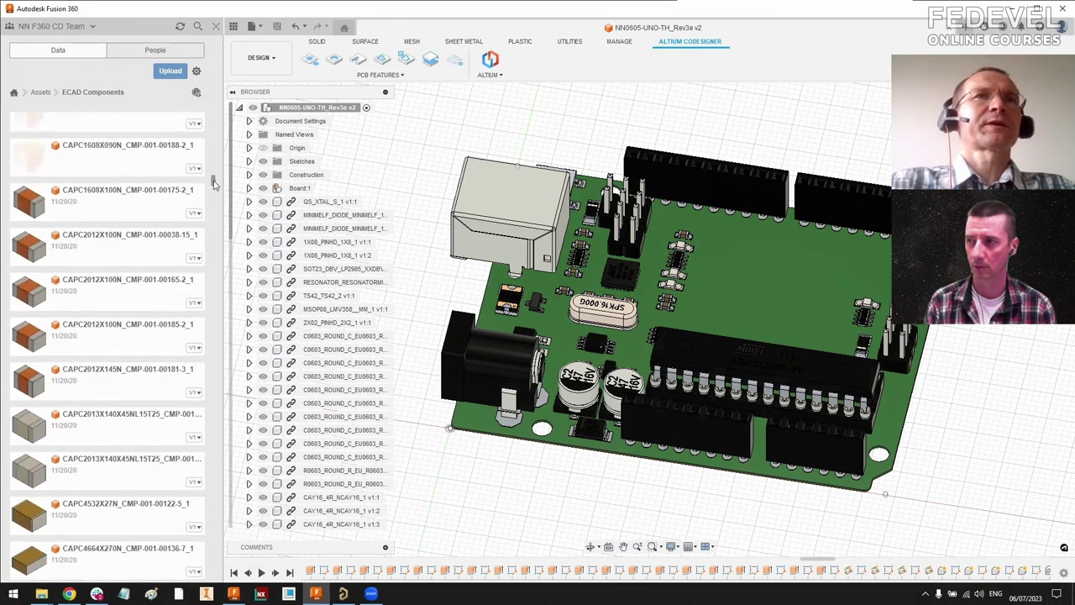
scroll(217, 114, up, 10)
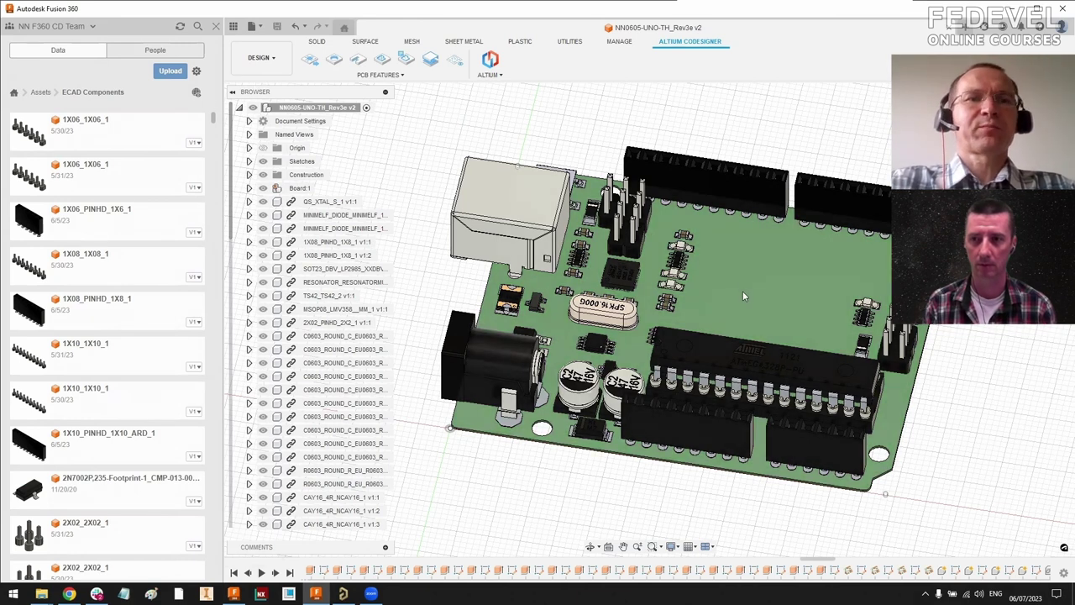
shift+middle_drag(743, 289, 740, 286)
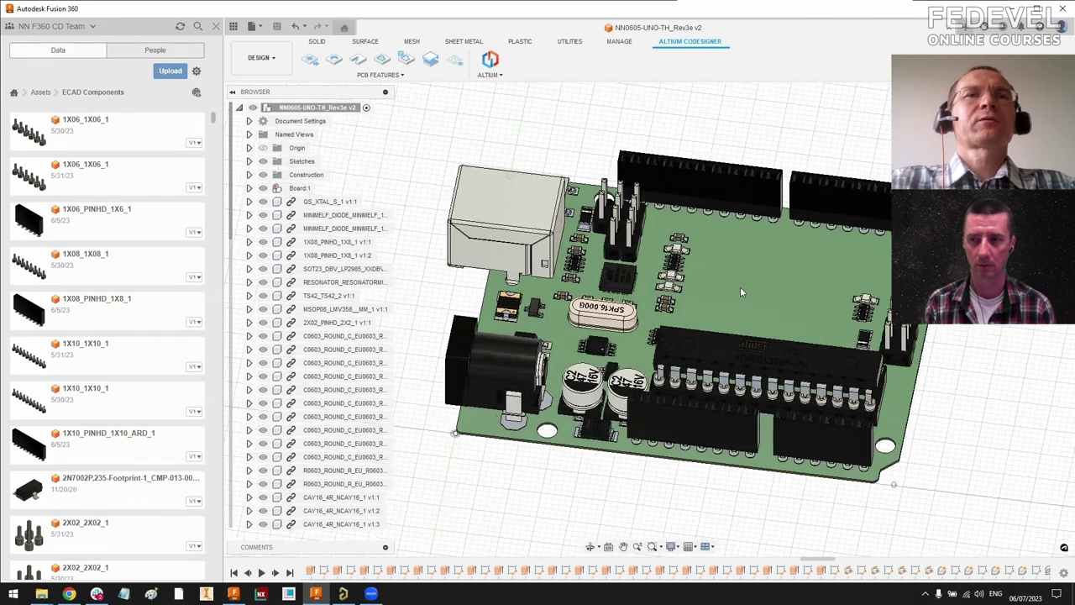
Step: Switch to the browser's MCAD CoDesigner tab and open the workspace Admin settings
click(70, 595)
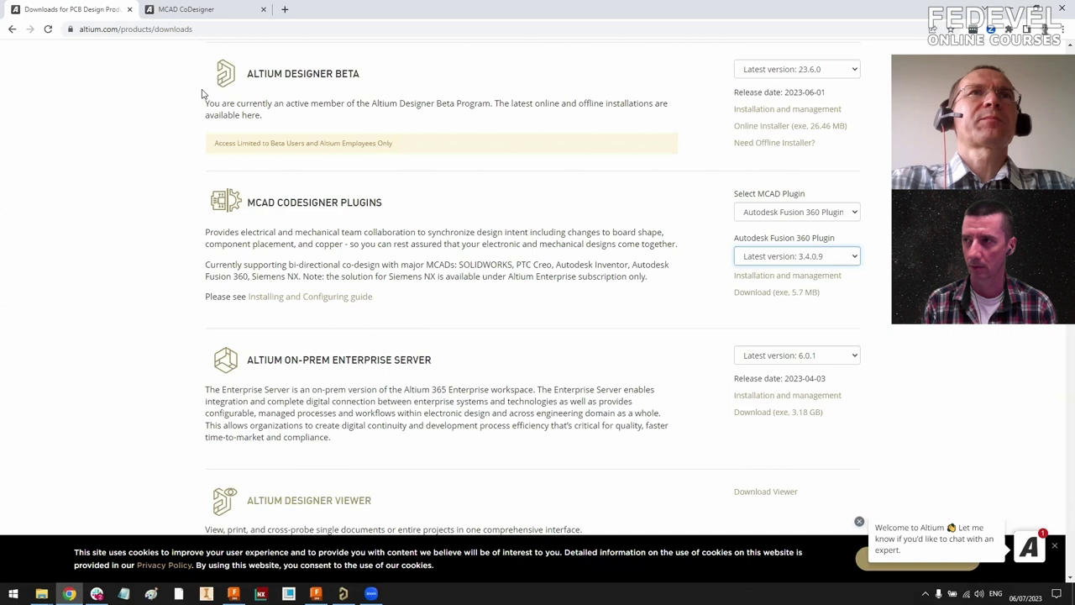
click(190, 11)
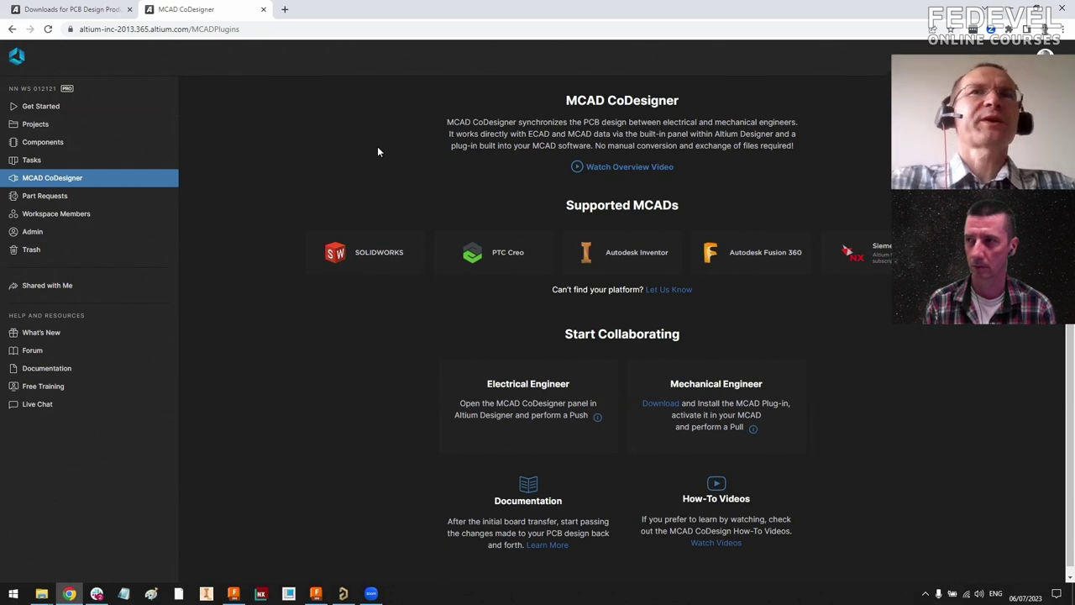
click(31, 233)
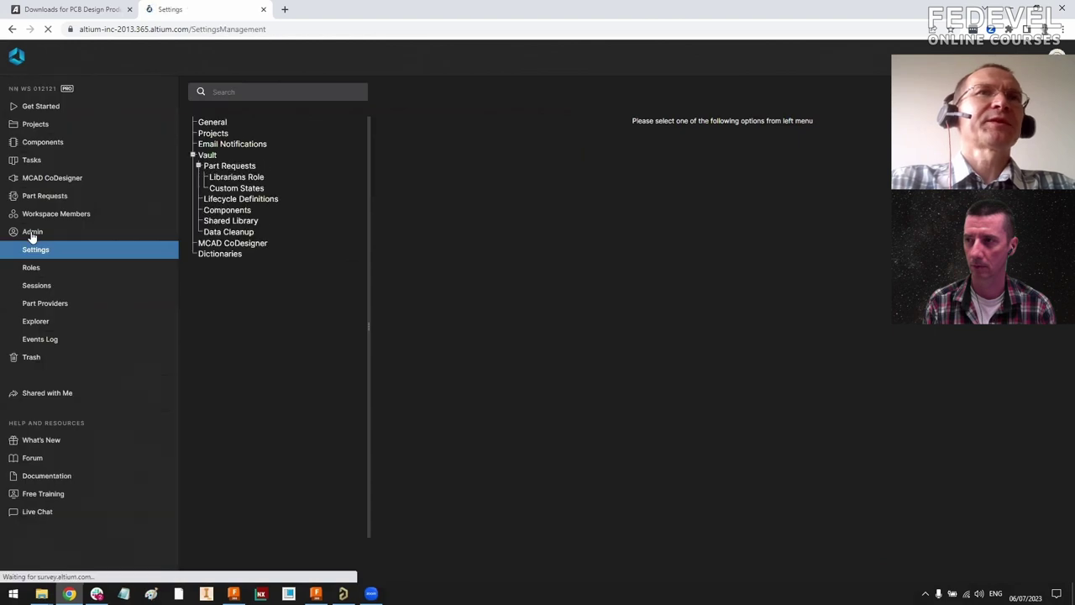
Step: Set MCAD CoDesigner model naming to 'Custom Component Property first, then FootprintName', then return to Fusion 360
click(239, 243)
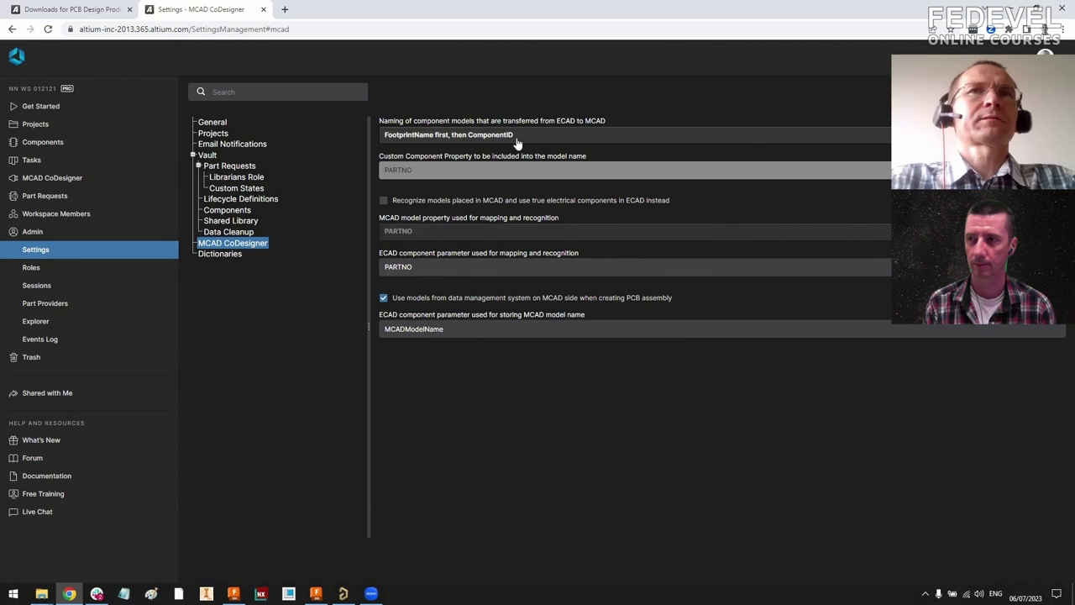
click(489, 136)
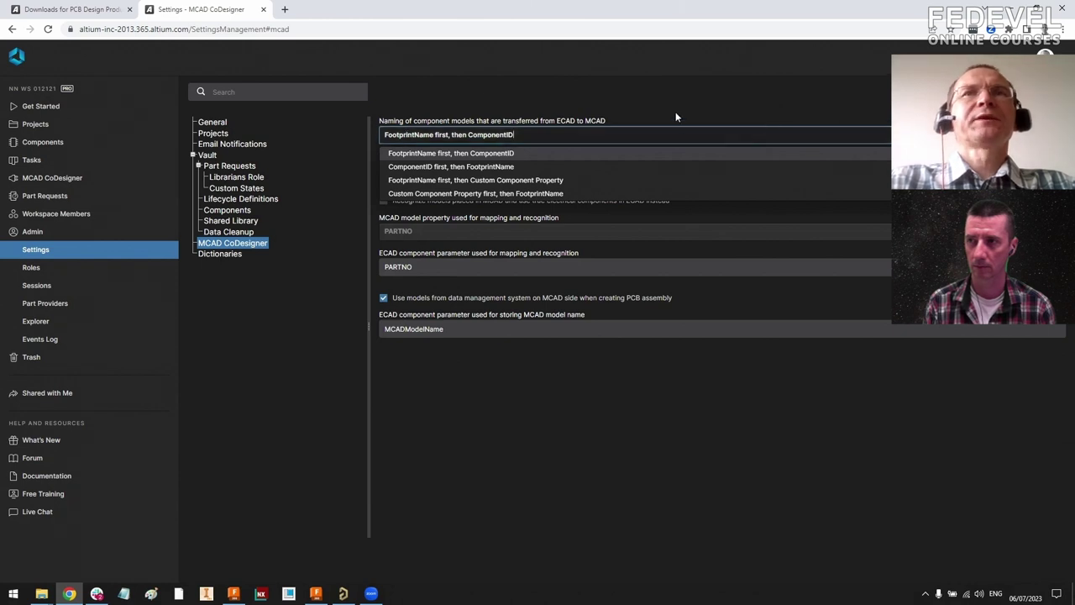
click(545, 116)
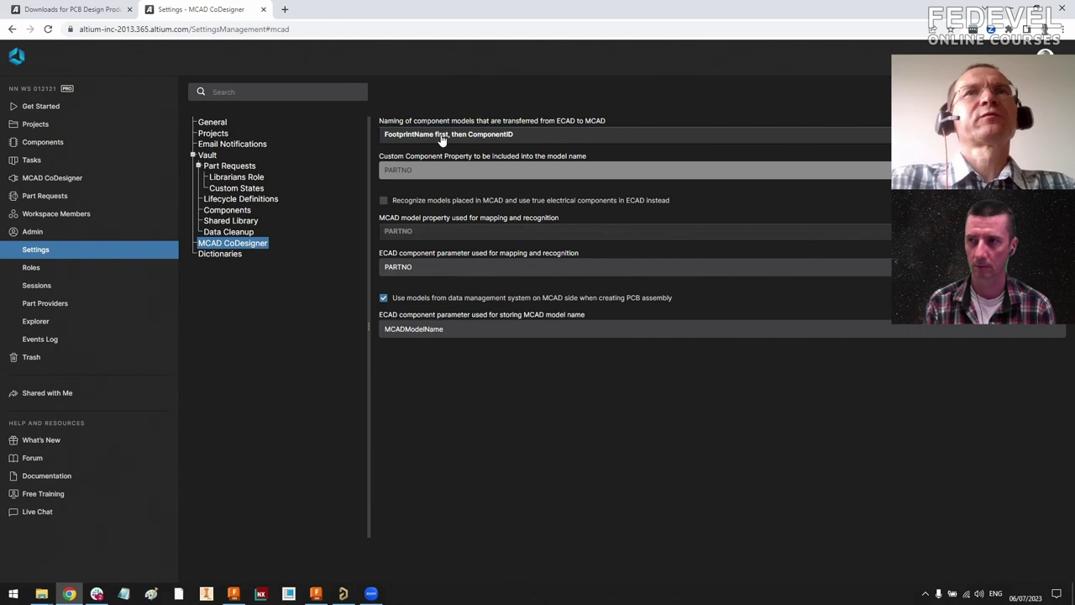
click(504, 135)
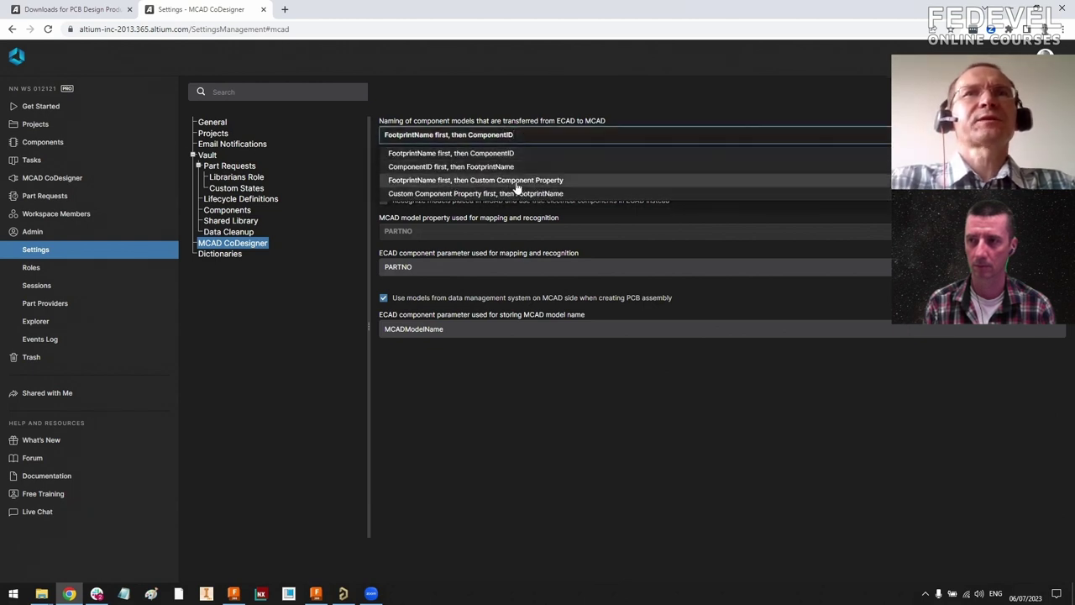
click(455, 193)
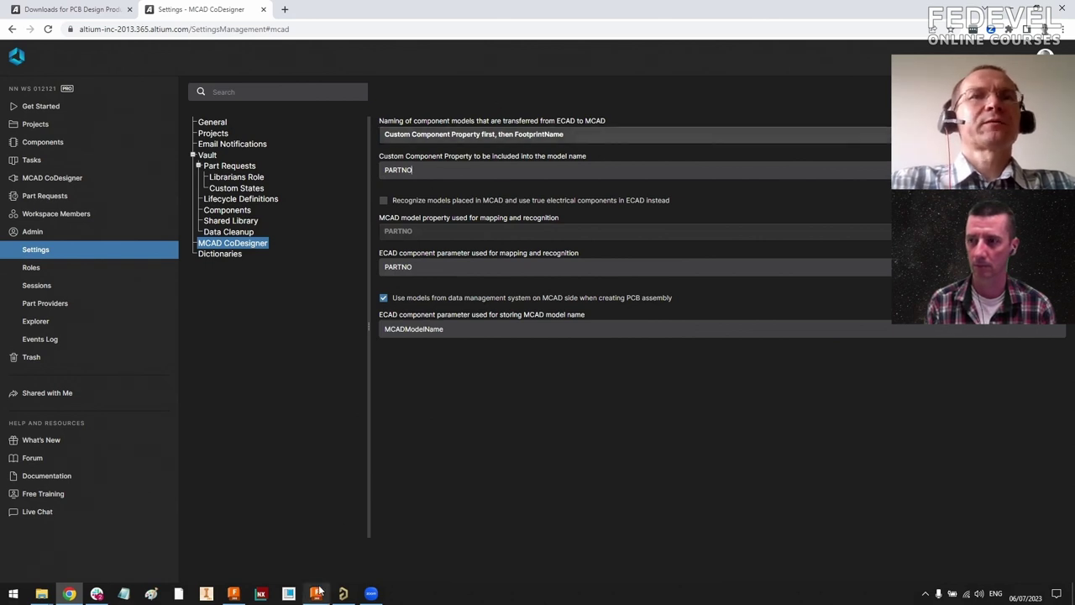
mouse_move(316, 593)
click(316, 541)
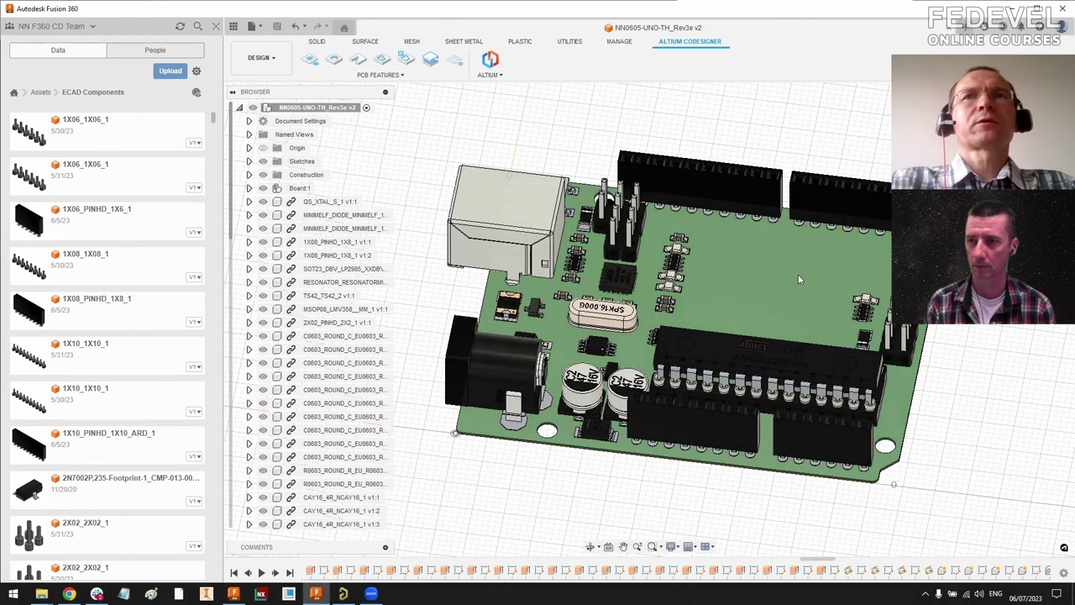
Step: Show the board see-through, activate Board:1 to display Top copper:1 traces, then reactivate the top assembly
mouse_move(798, 274)
shift+middle_down()
mouse_move(822, 274)
mouse_move(802, 288)
shift+middle_up()
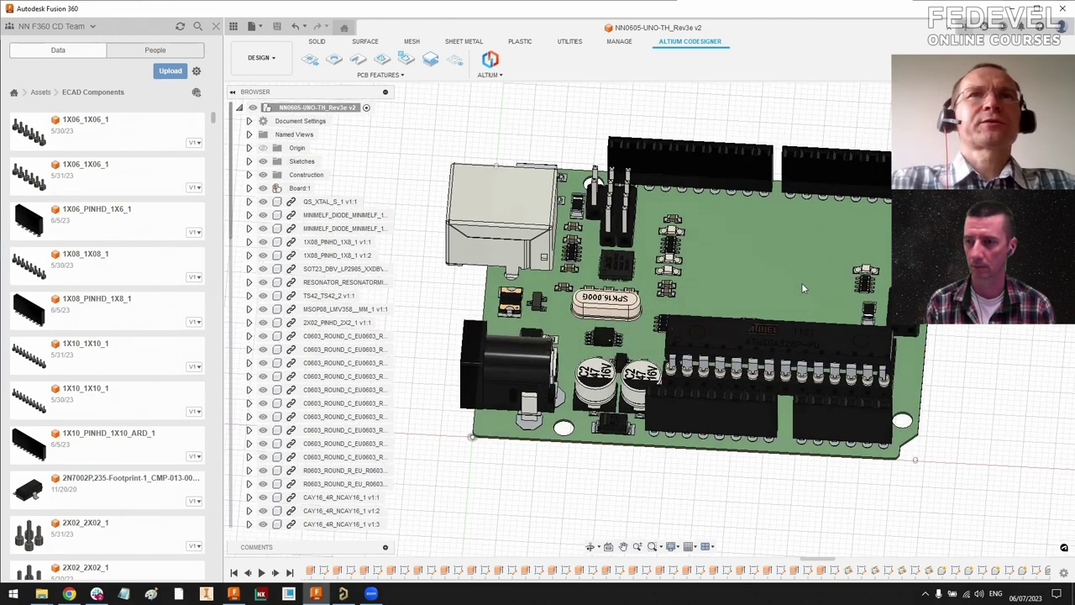
click(453, 61)
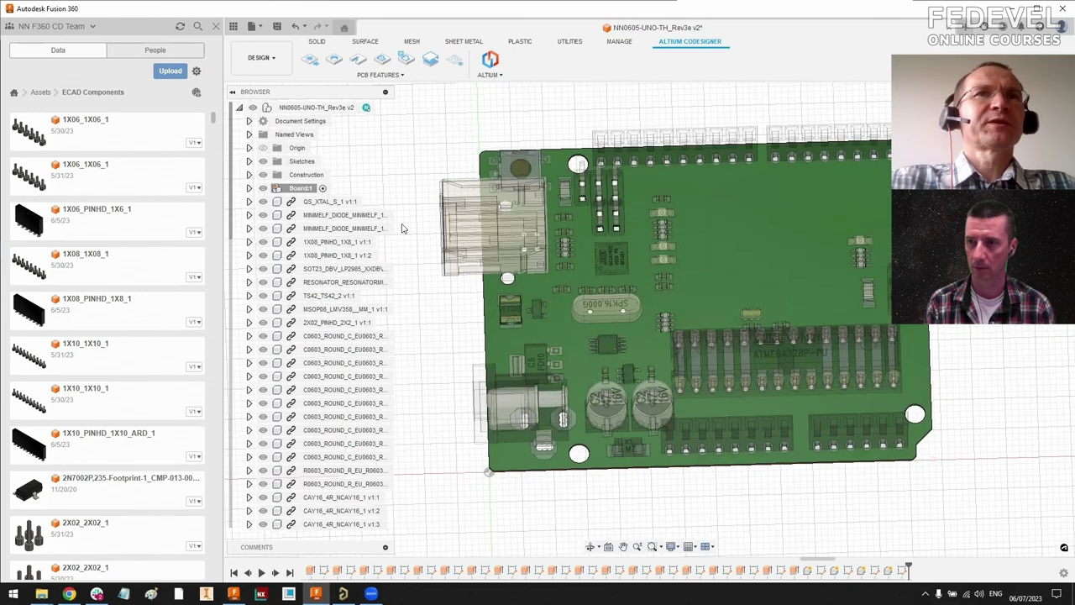
click(249, 188)
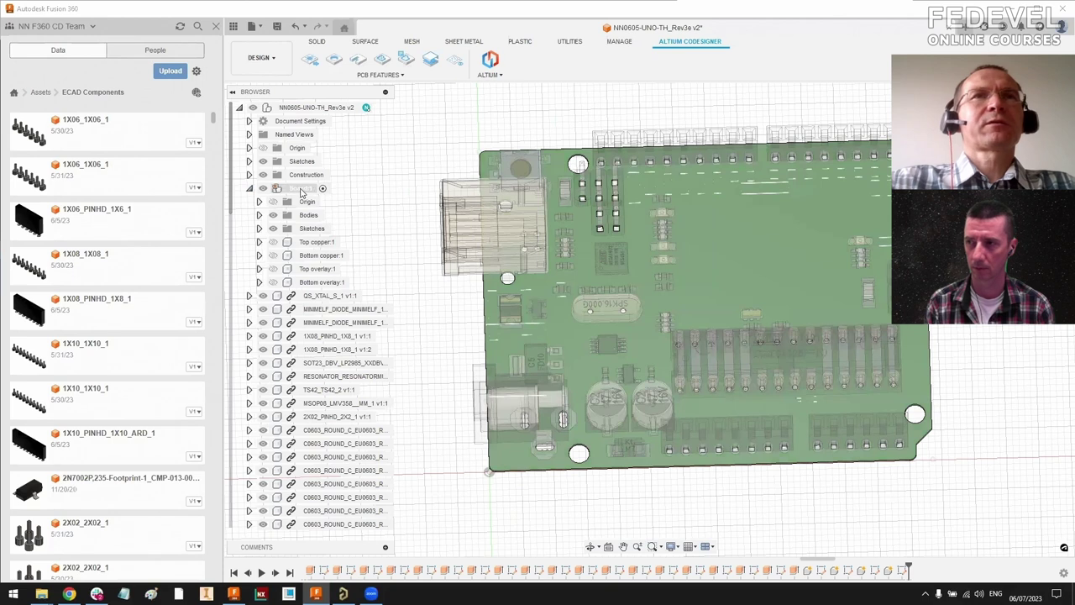
click(303, 190)
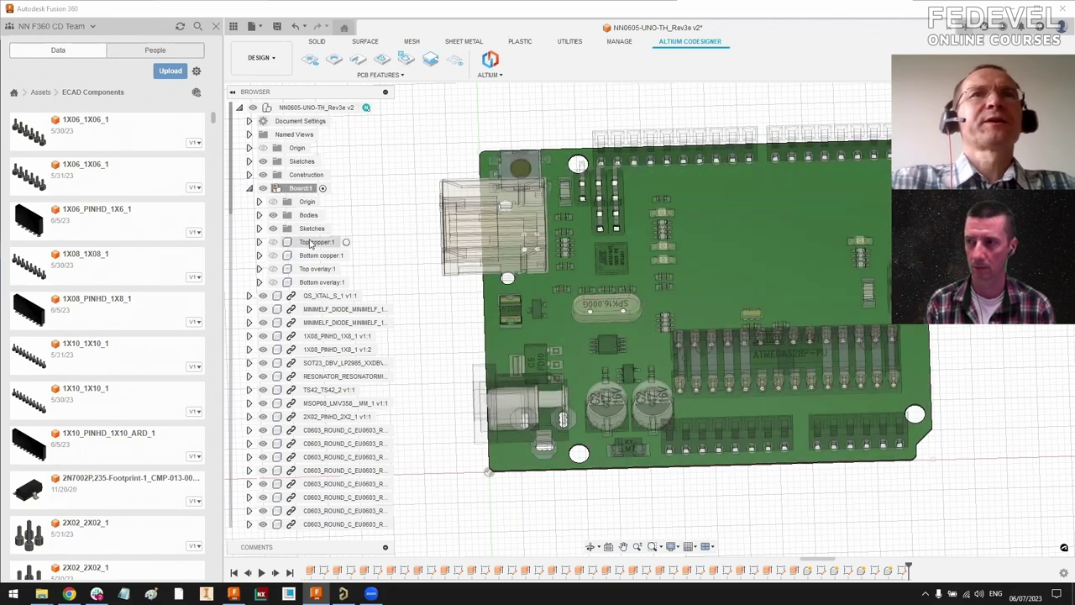
click(273, 243)
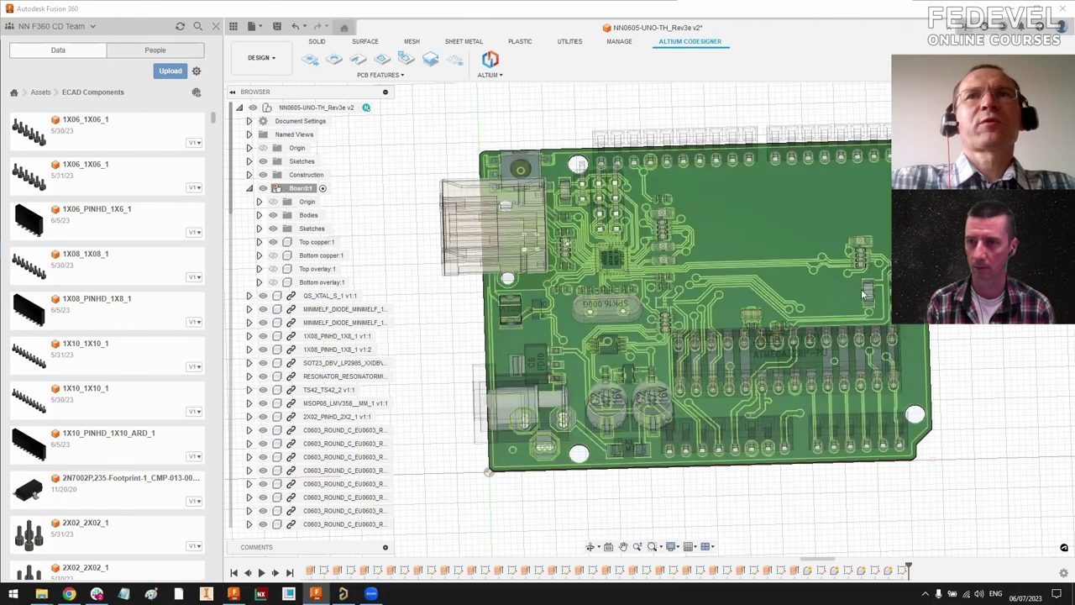
mouse_move(706, 311)
shift+middle_down()
mouse_move(672, 302)
mouse_move(655, 319)
mouse_move(706, 312)
shift+middle_up()
click(367, 107)
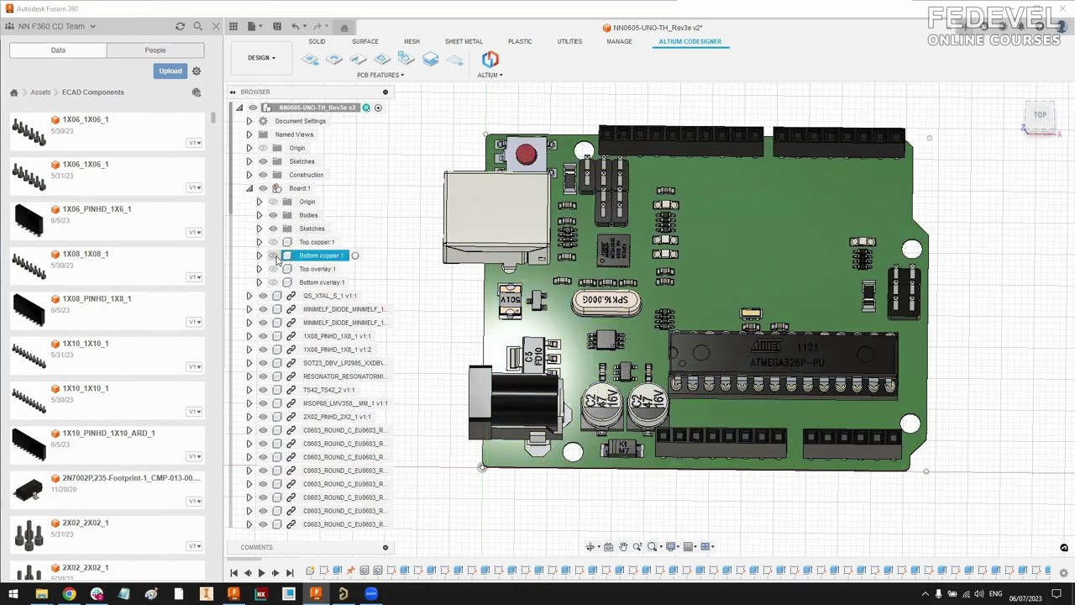
Step: Show the Bottom copper:1 layer and zoom into a tilted perspective of the board's underside
click(273, 255)
shift+middle_drag(796, 340, 813, 213)
scroll(773, 223, up, 2)
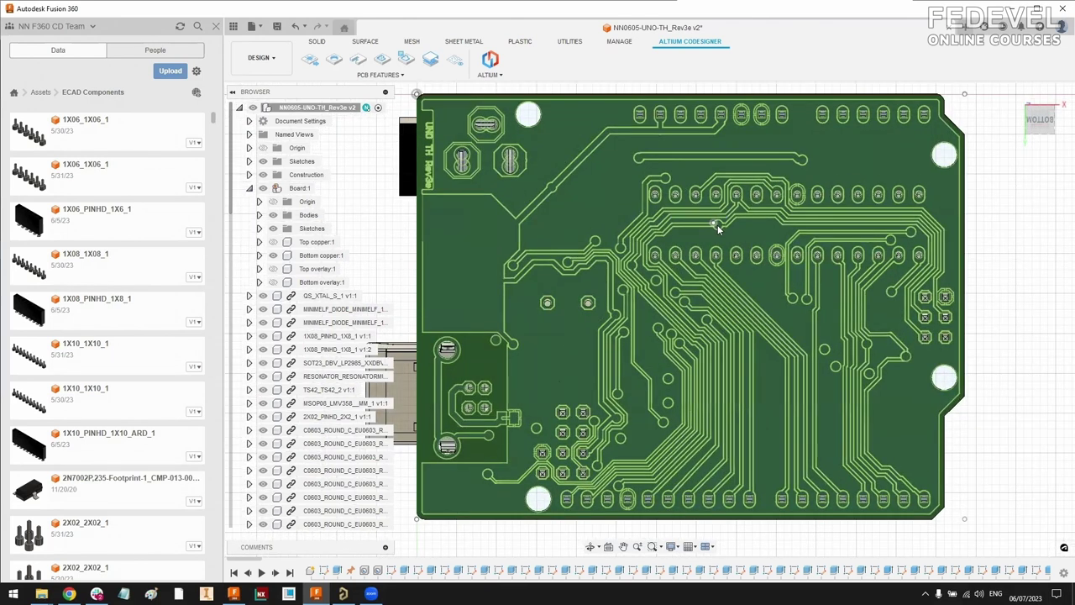
scroll(720, 222, up, 3)
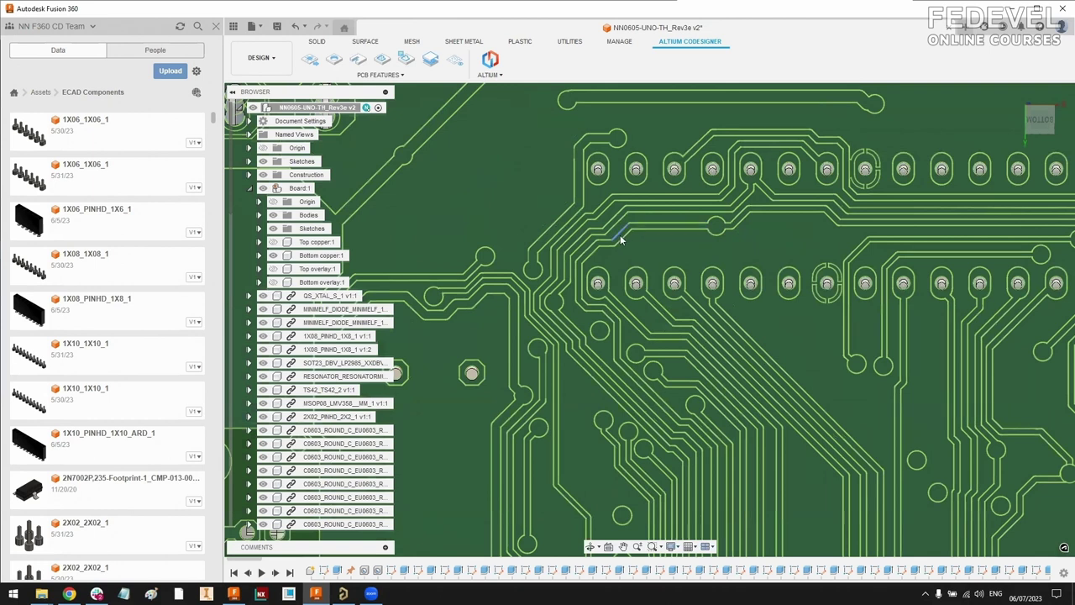
scroll(617, 240, up, 3)
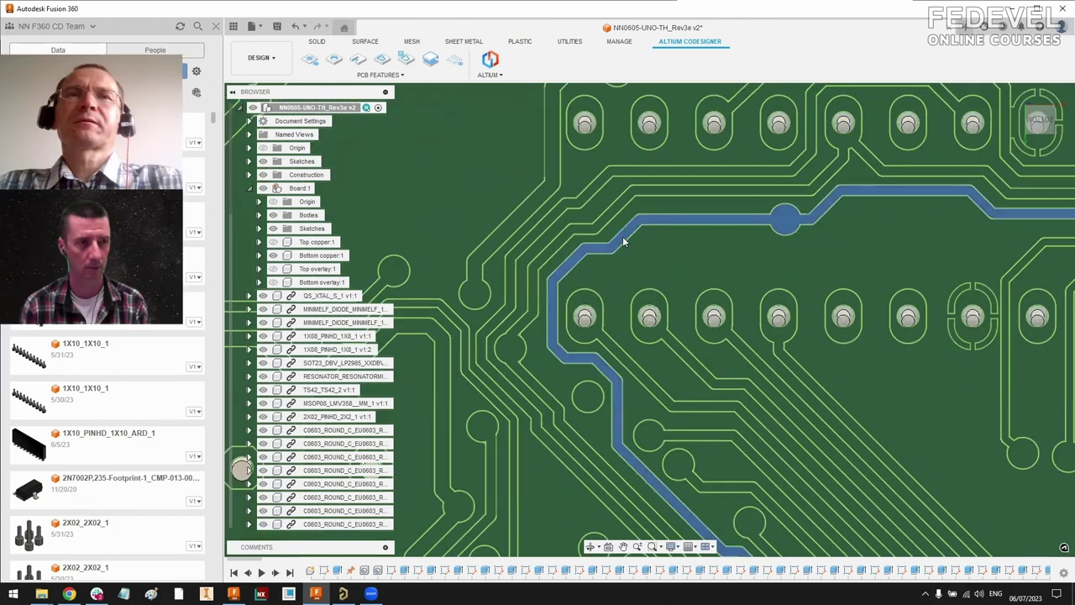
scroll(637, 292, up, 3)
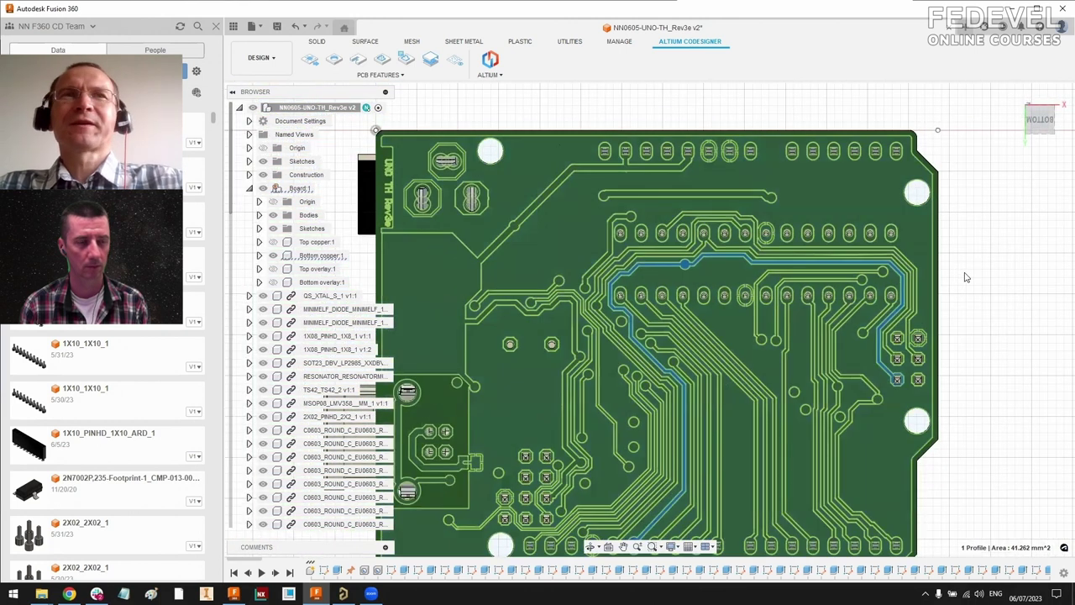
scroll(975, 273, up, 1)
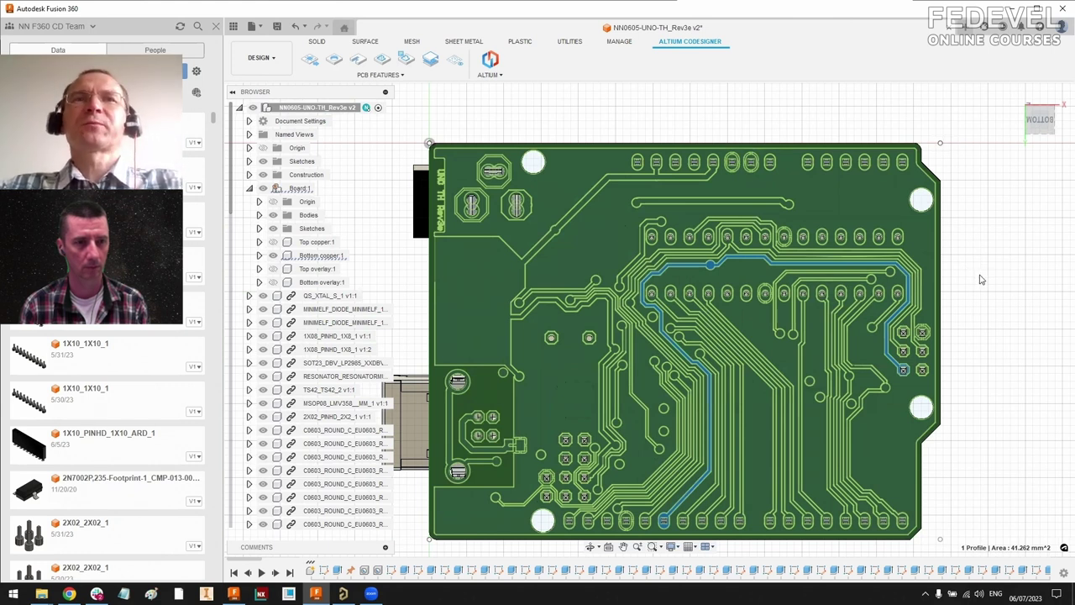
shift+middle_drag(978, 274, 966, 305)
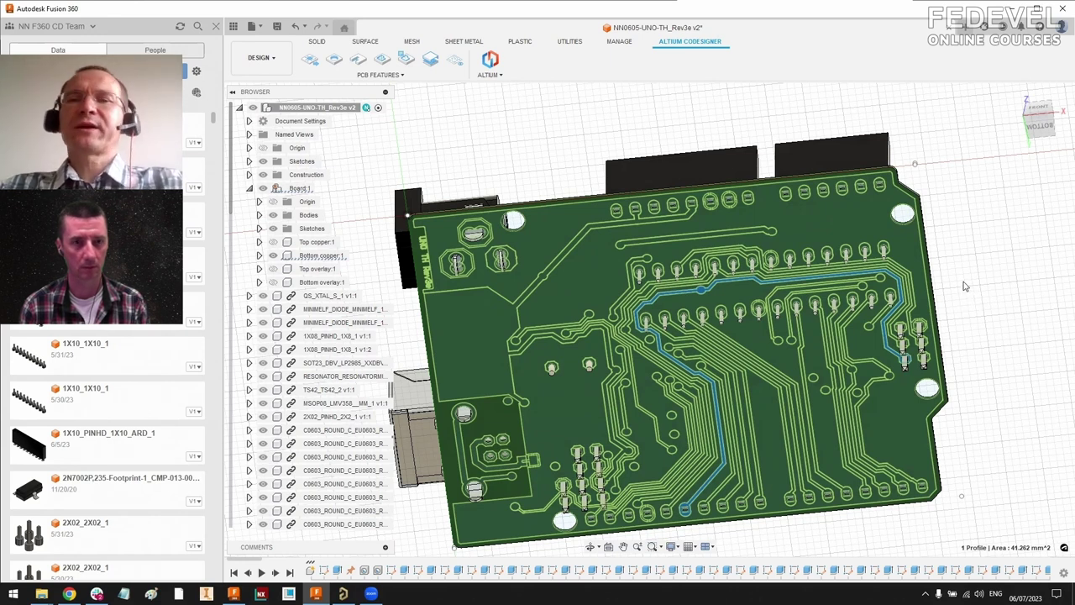
Step: Orbit to the board's top side while toggling Top copper:1 and Bottom copper:1 trace visibility
shift+middle_drag(968, 283, 965, 336)
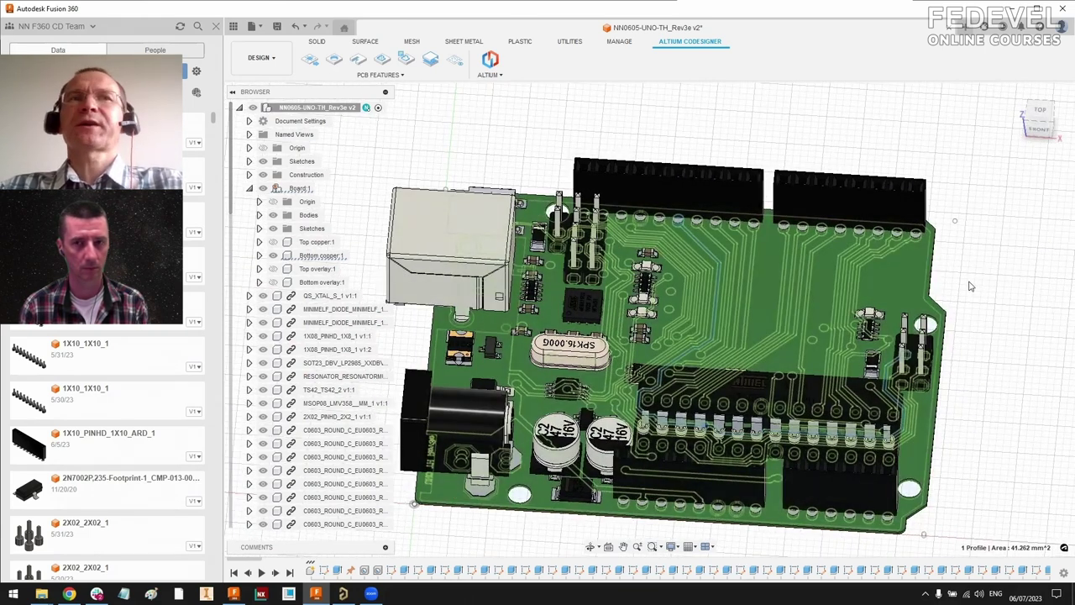
middle_drag(970, 286, 994, 262)
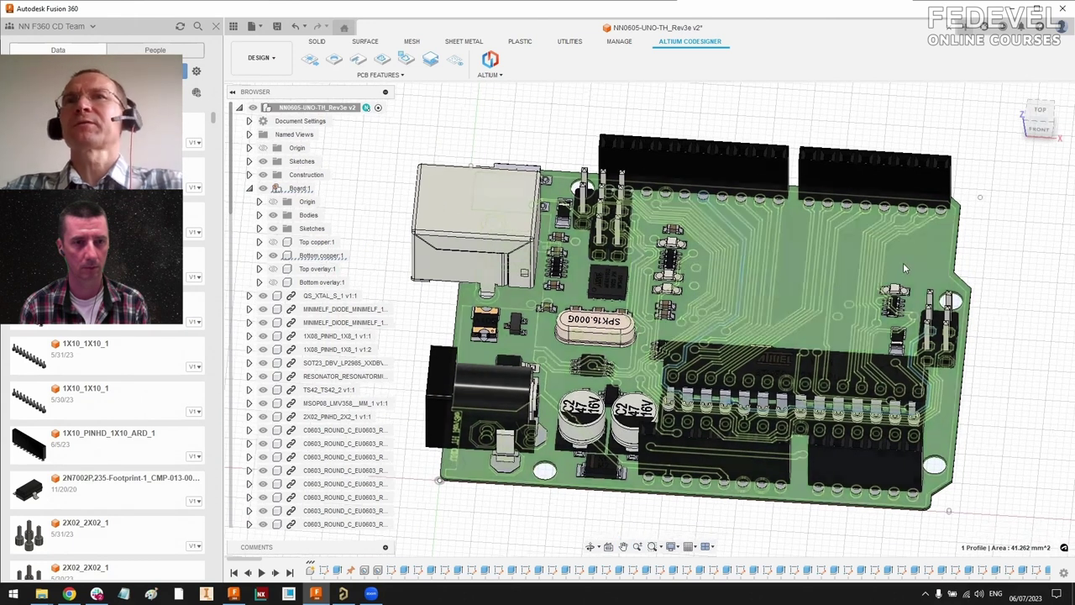
click(273, 257)
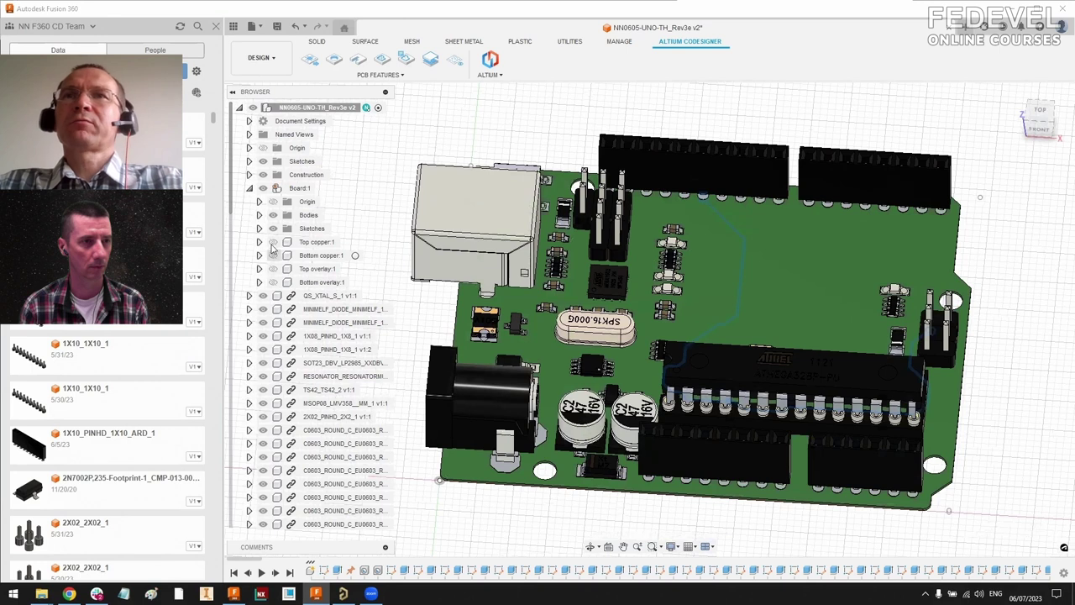
click(272, 243)
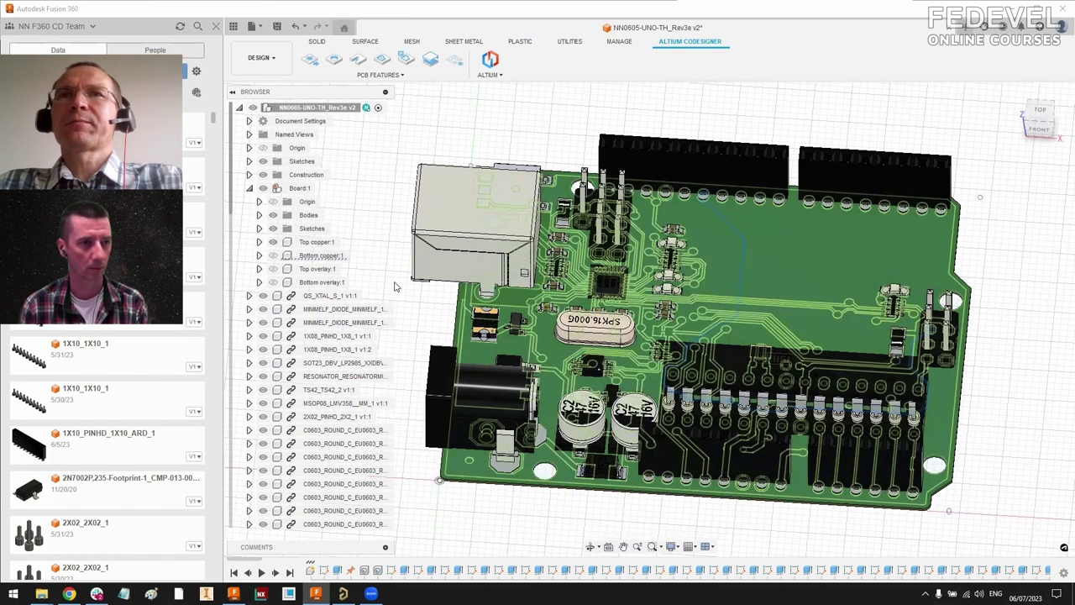
shift+middle_drag(395, 287, 395, 295)
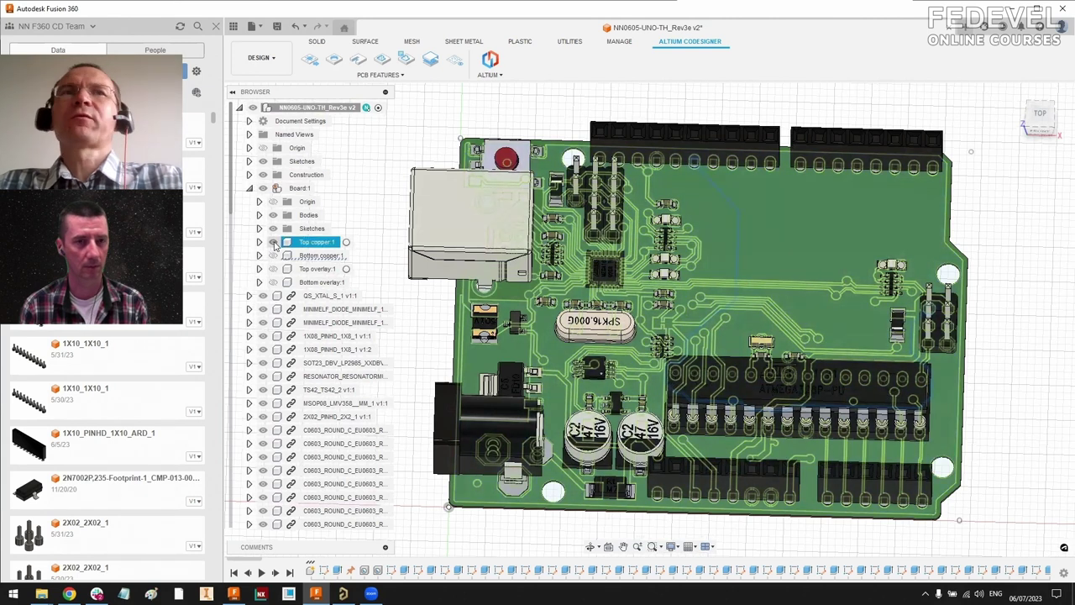
click(273, 241)
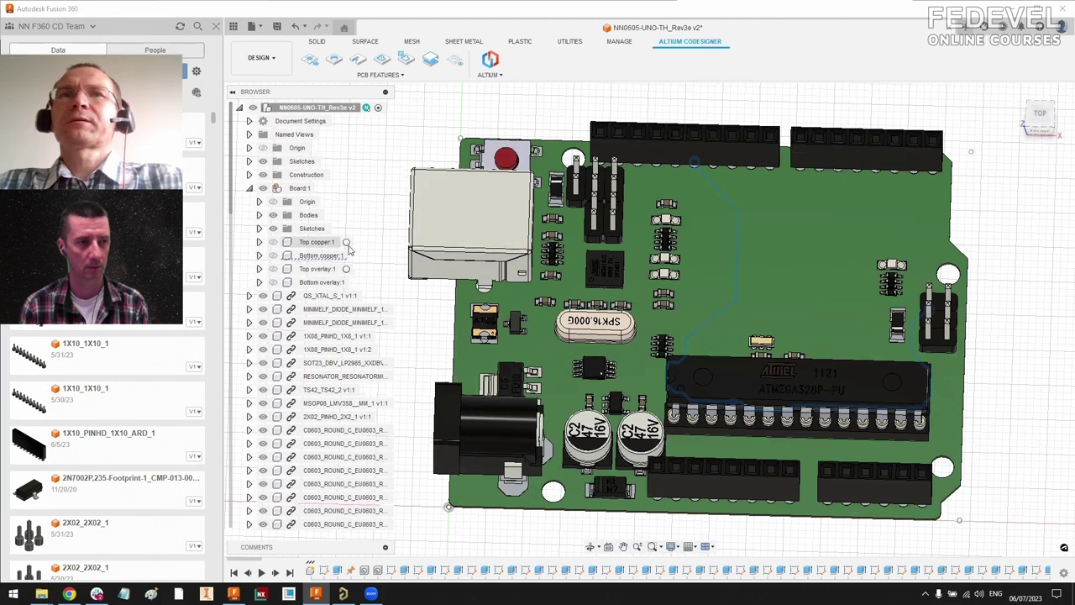
shift+middle_drag(1011, 387, 806, 331)
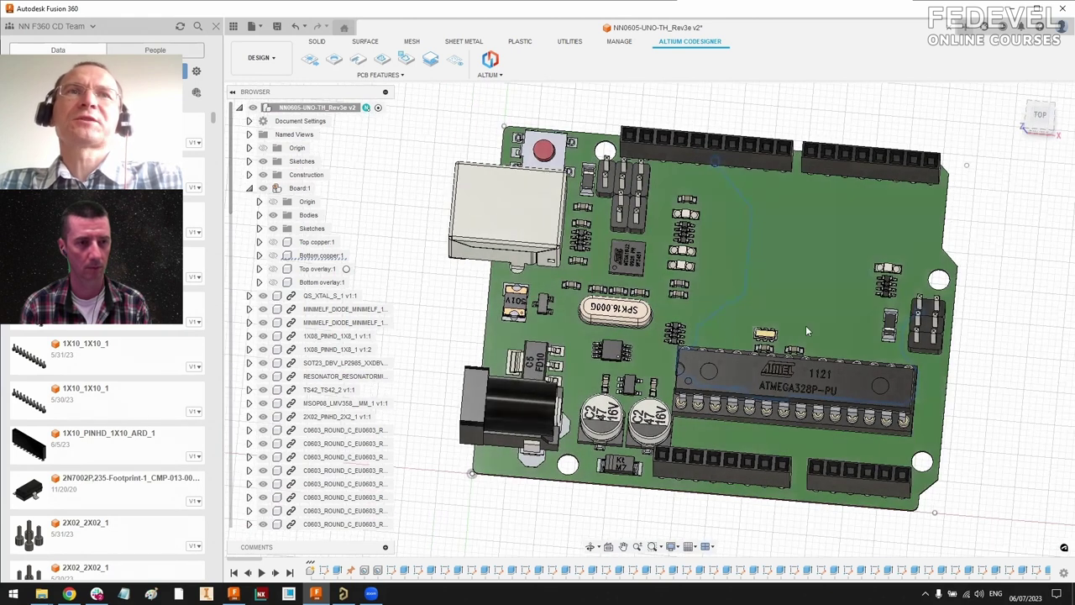
click(273, 243)
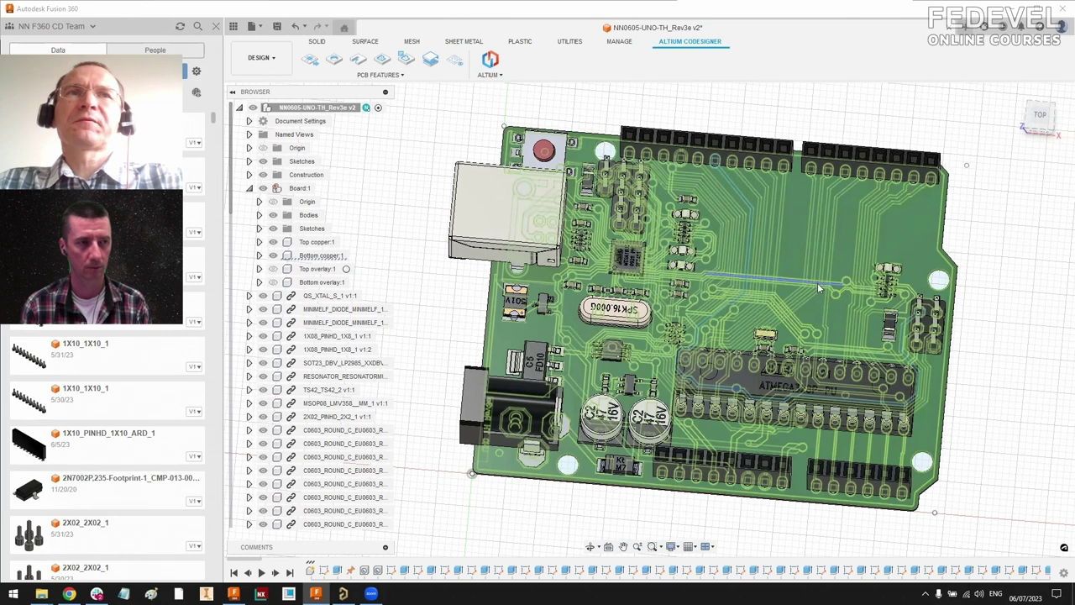
Step: Hide both Top copper:1 and Bottom copper:1 layers and orbit around the solid board
scroll(817, 282, up, 2)
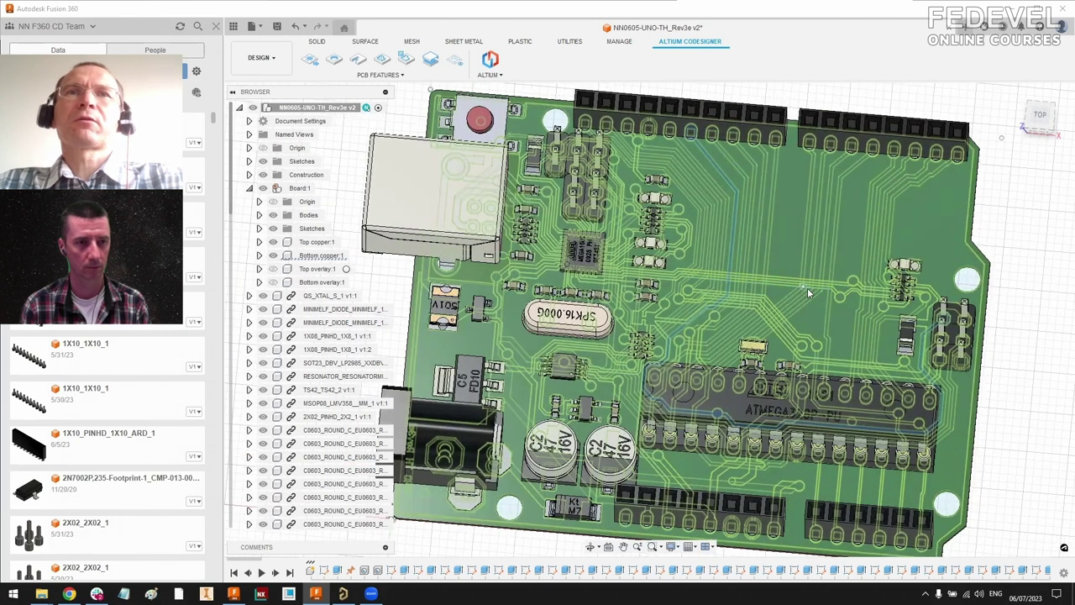
scroll(809, 293, down, 1)
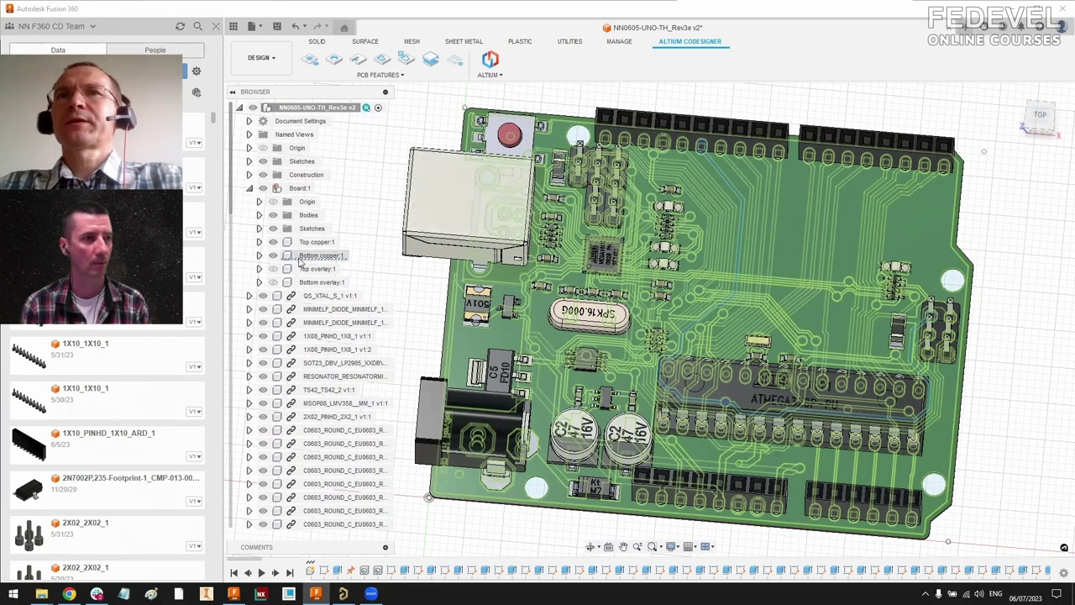
click(273, 255)
click(273, 241)
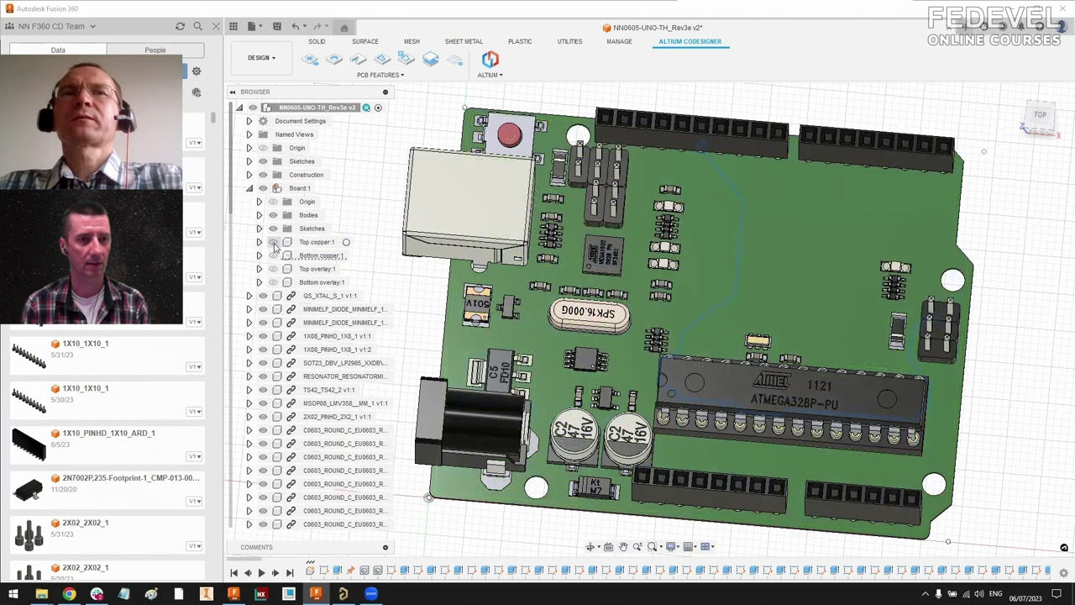
shift+middle_drag(1013, 378, 1010, 364)
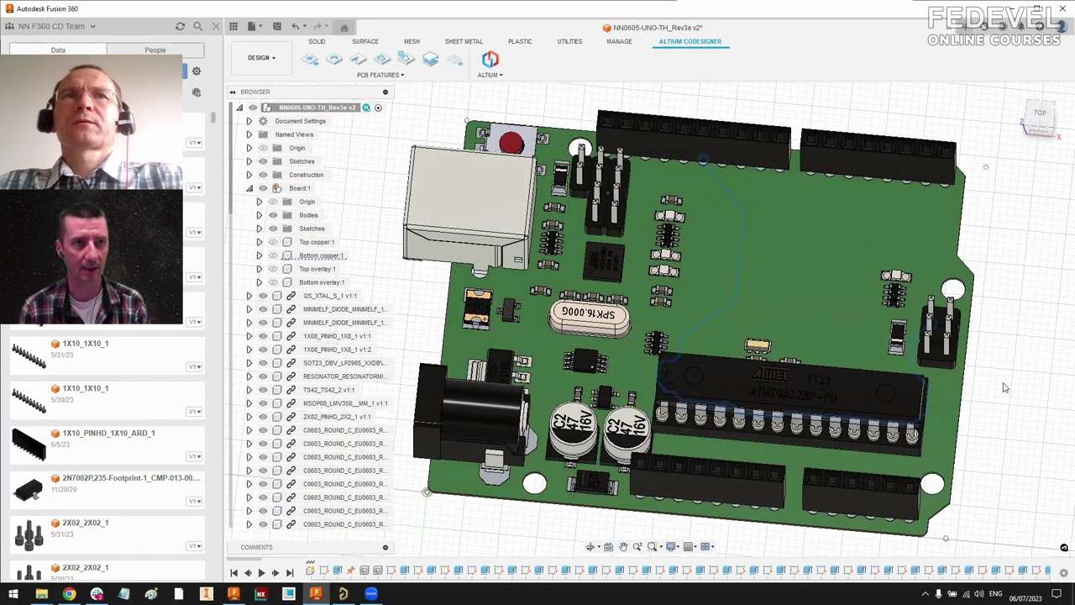
mouse_move(1007, 387)
shift+middle_down()
mouse_move(1017, 388)
mouse_move(999, 387)
shift+middle_up()
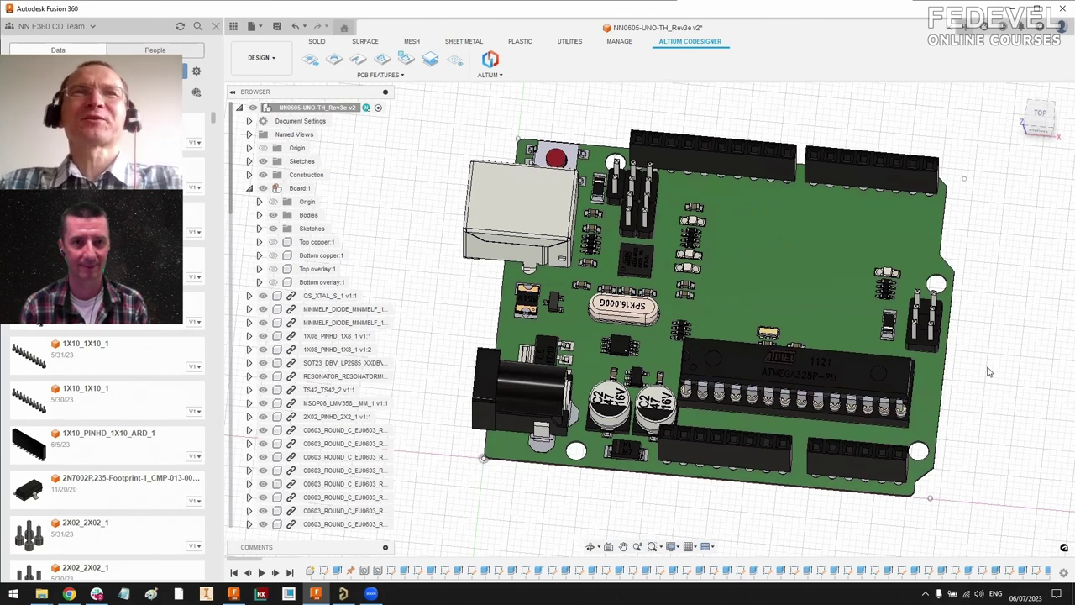
mouse_move(995, 348)
middle_down()
mouse_move(986, 342)
mouse_move(978, 358)
middle_up()
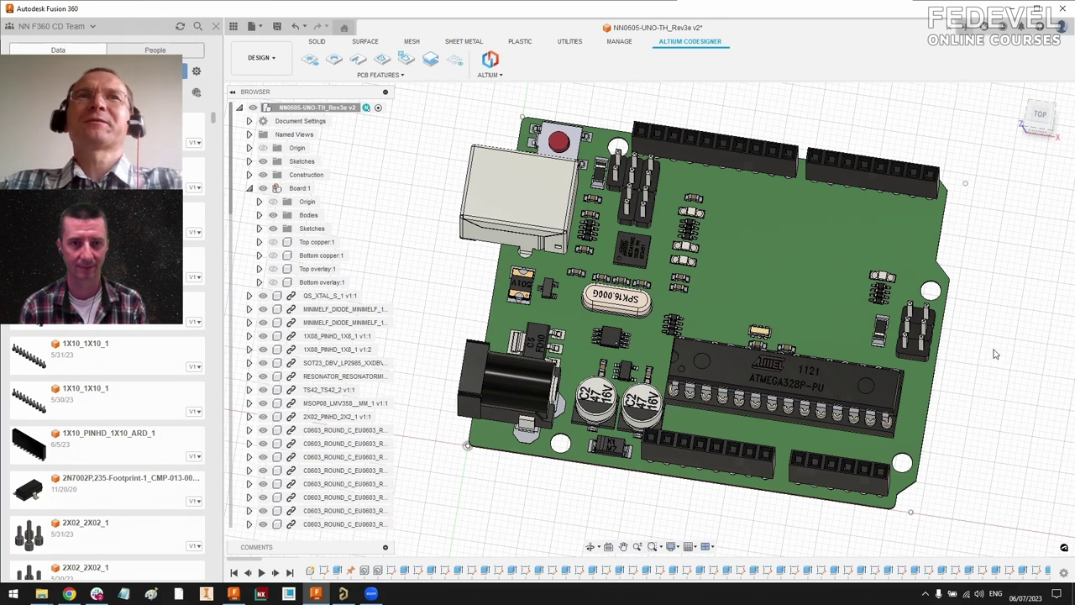
shift+middle_drag(996, 353, 974, 330)
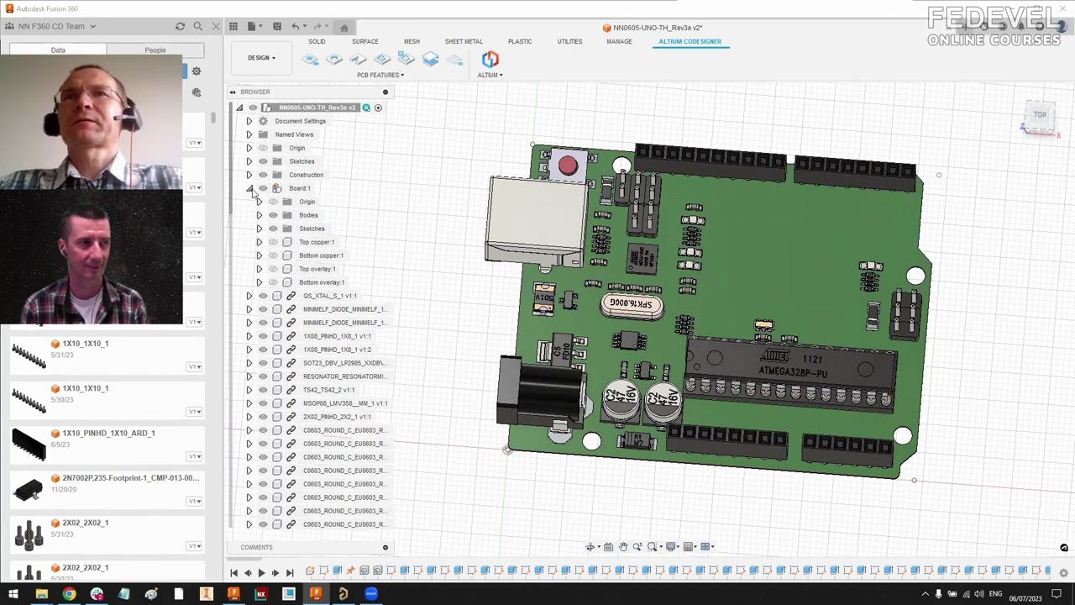
Step: Collapse Board:1 and open the Device 0607 project from the project list
click(250, 189)
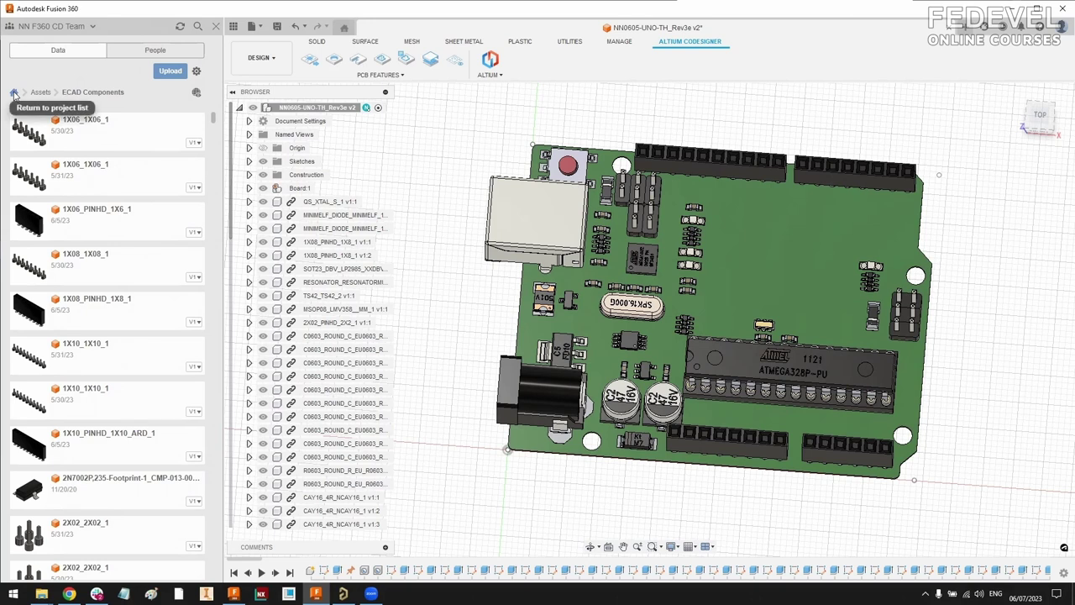
click(13, 93)
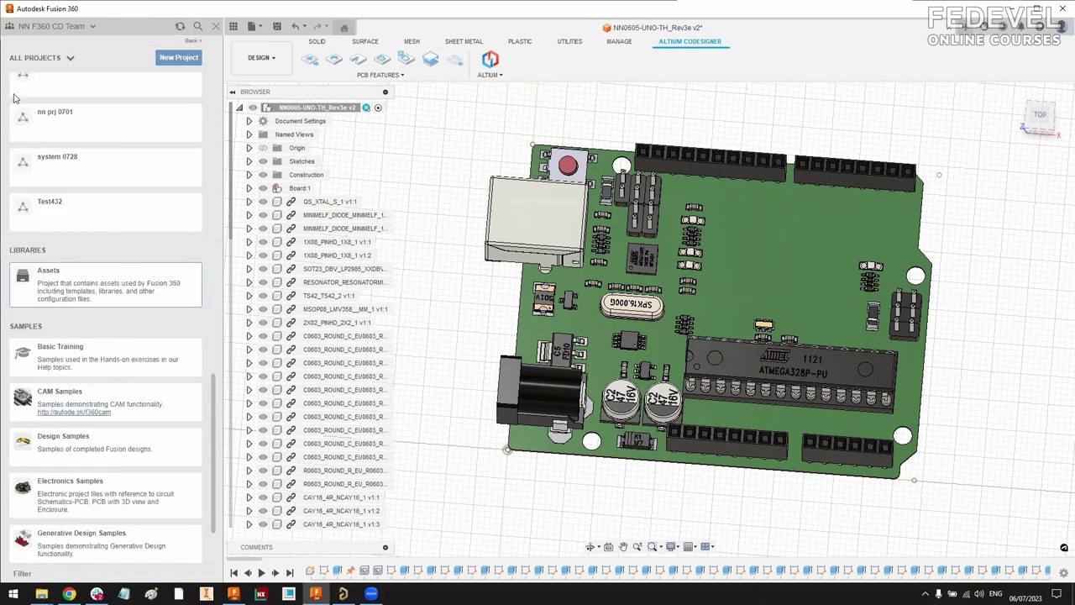
scroll(141, 246, down, 5)
scroll(141, 246, up, 10)
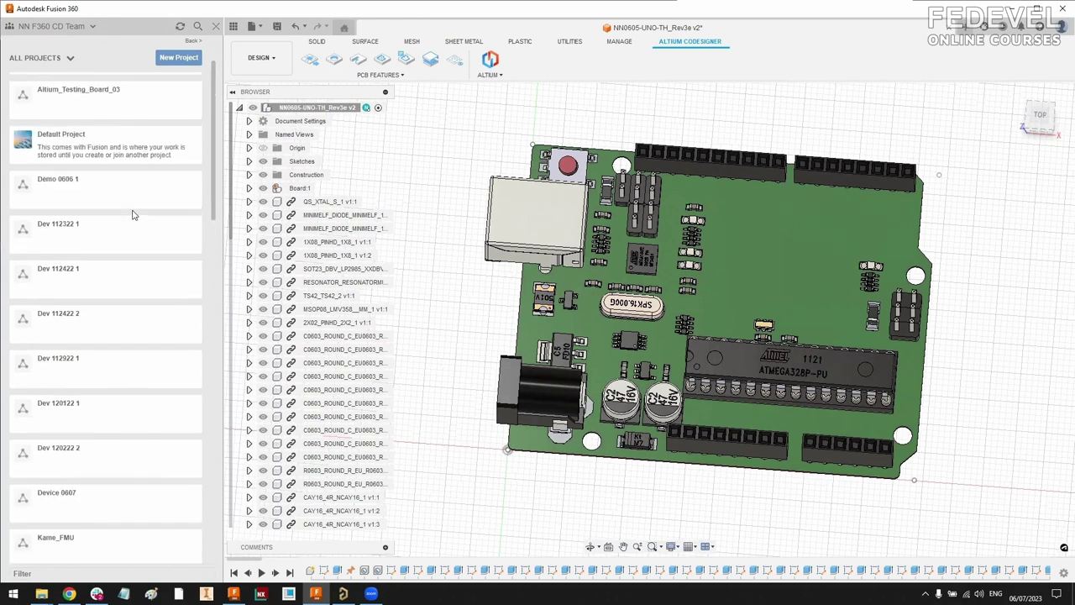
click(93, 496)
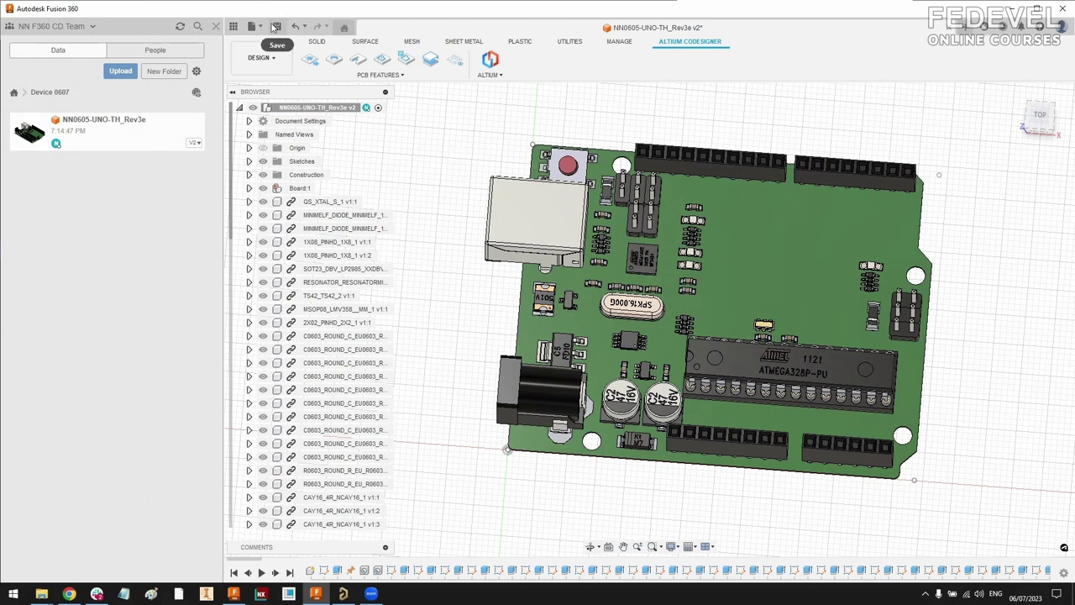
Step: Create a new blank design and save it as 'Device 0607 1'
click(263, 27)
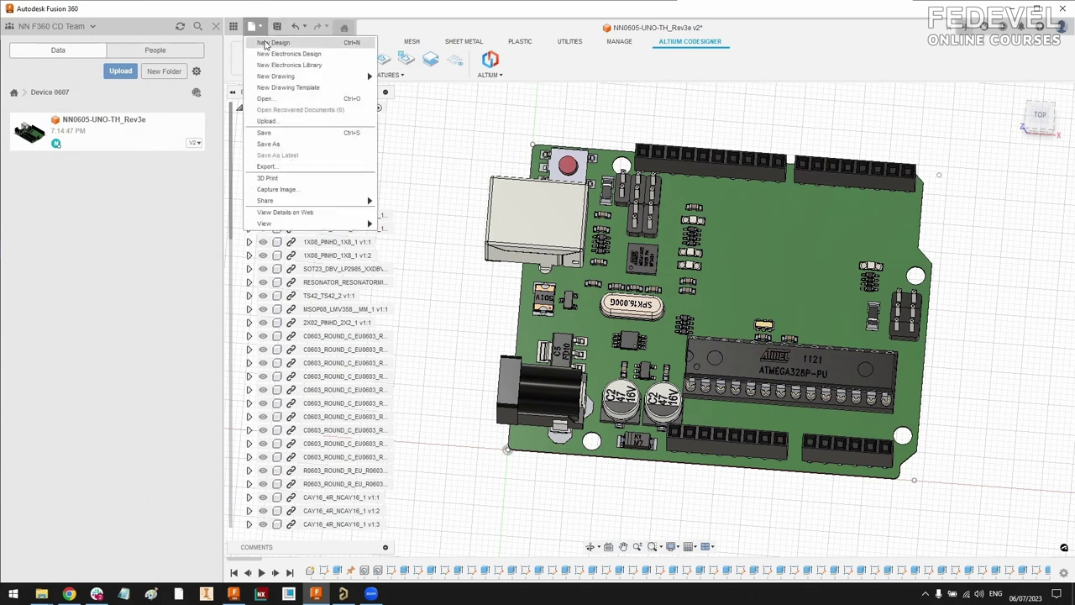
click(266, 44)
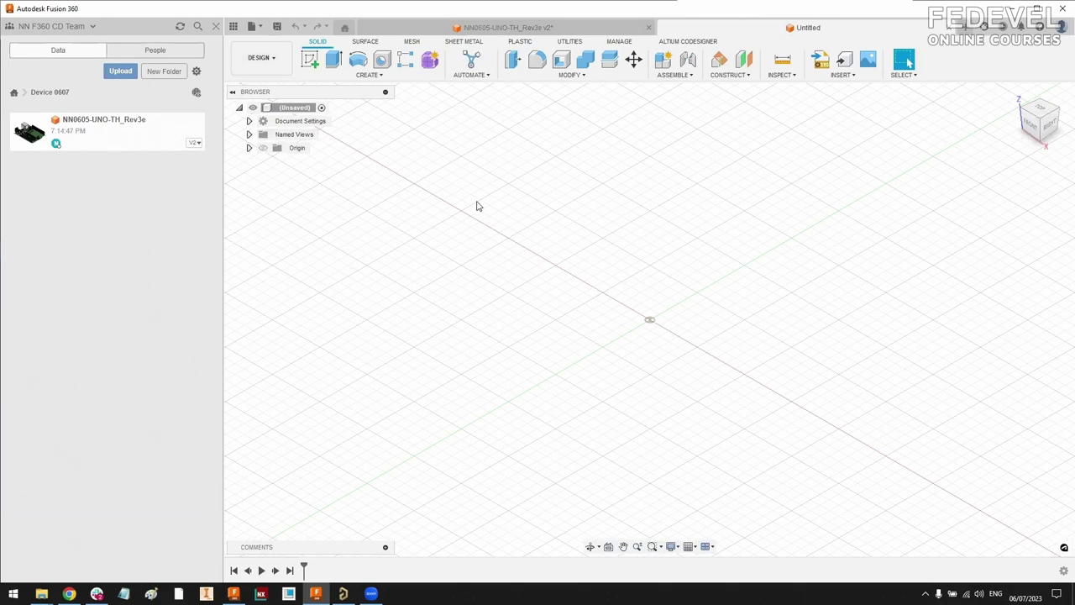
key(ctrl+s)
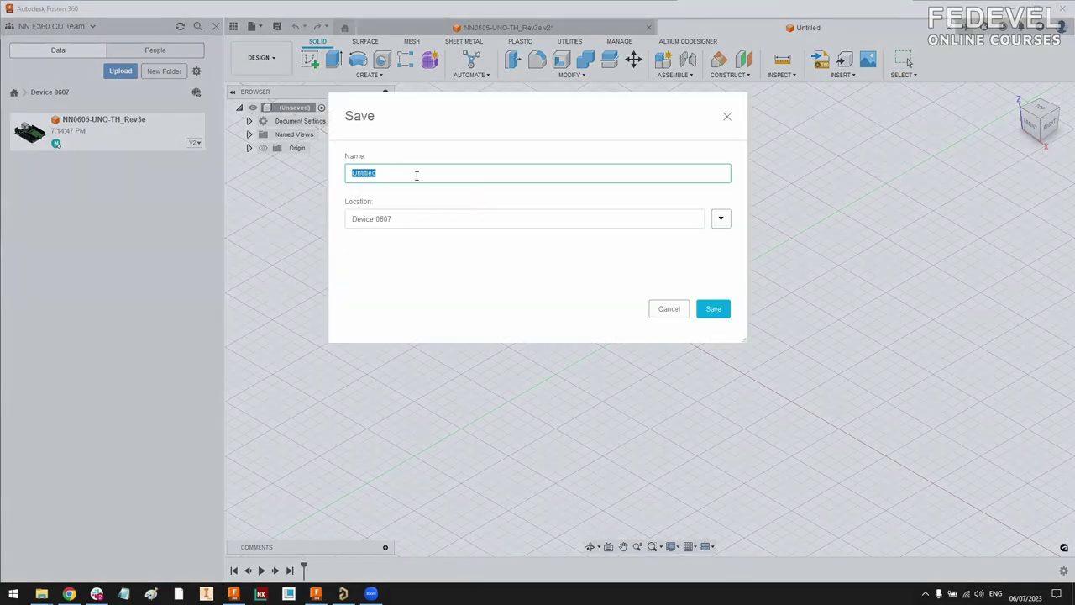
text(Device 0607 1)
click(718, 314)
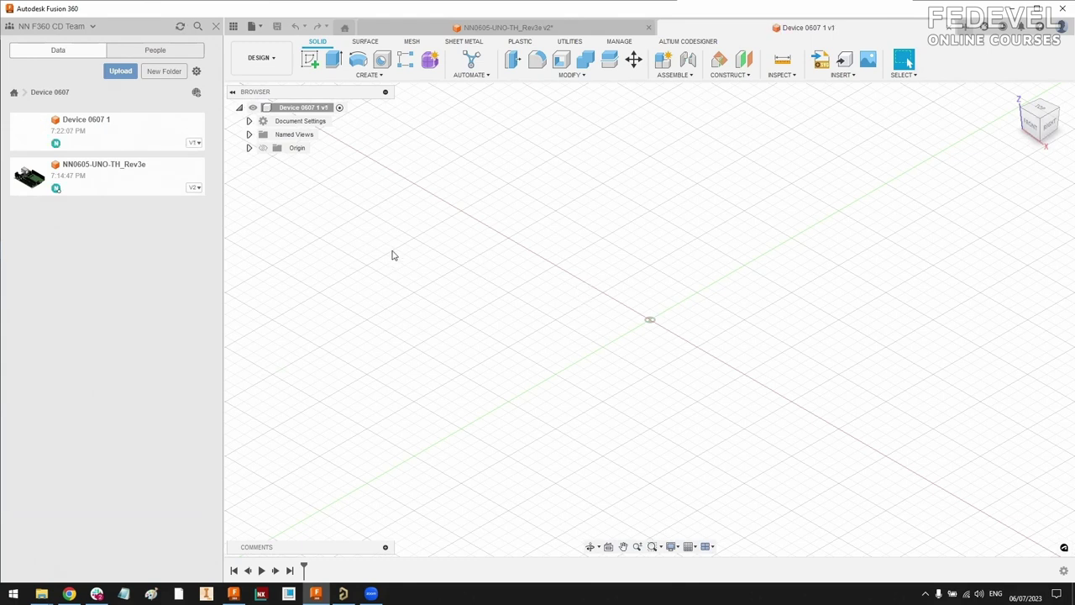
Step: Insert the NN0605-UNO-TH_Rev3e board into the new design at its default placement
click(313, 111)
drag(197, 186, 599, 264)
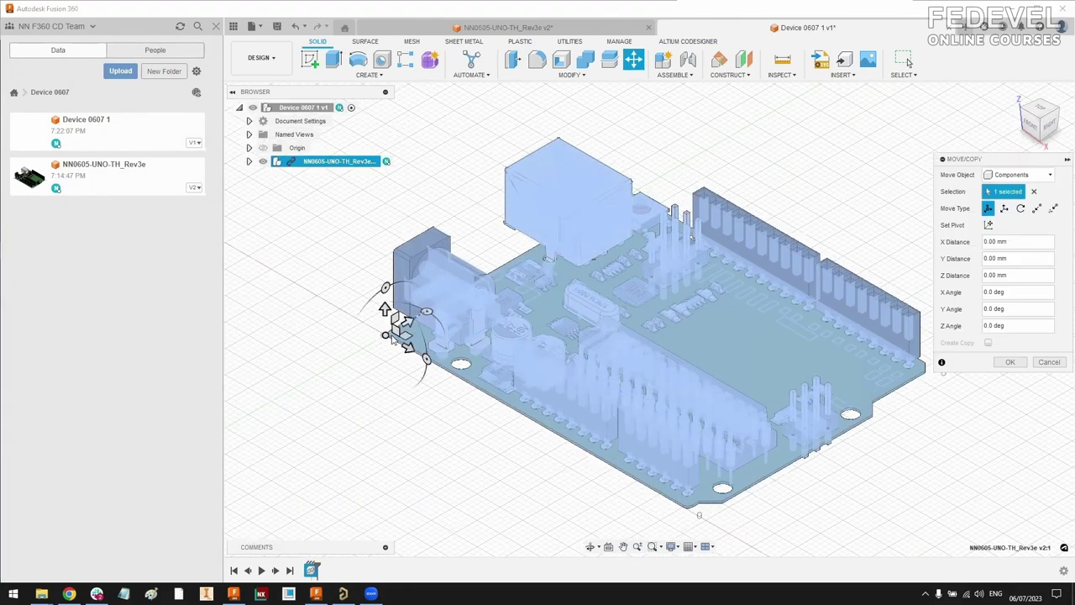
scroll(851, 254, down, 3)
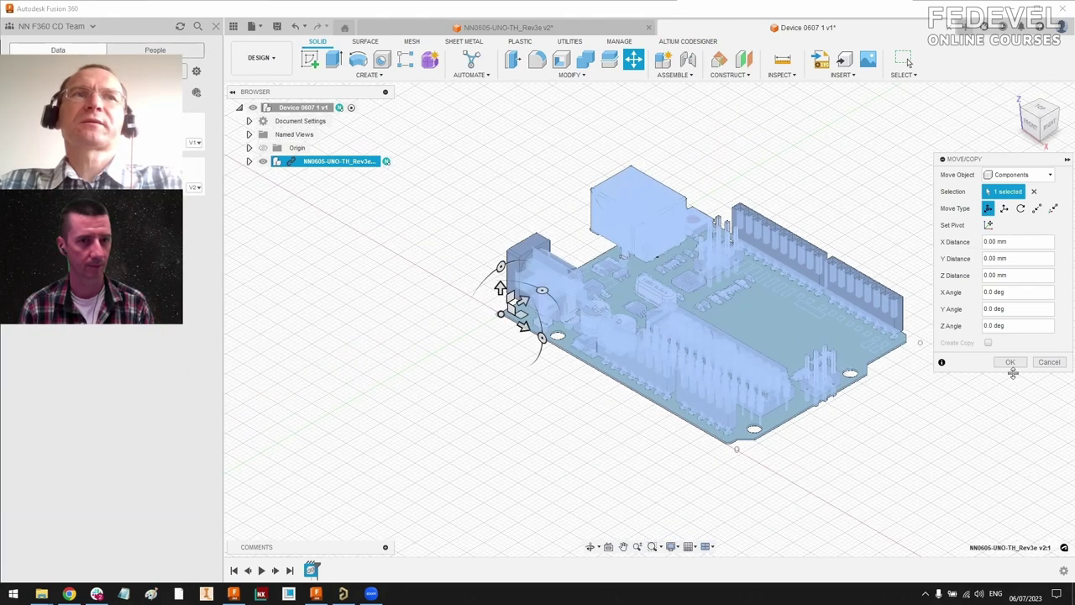
click(1011, 361)
shift+middle_drag(794, 316, 907, 304)
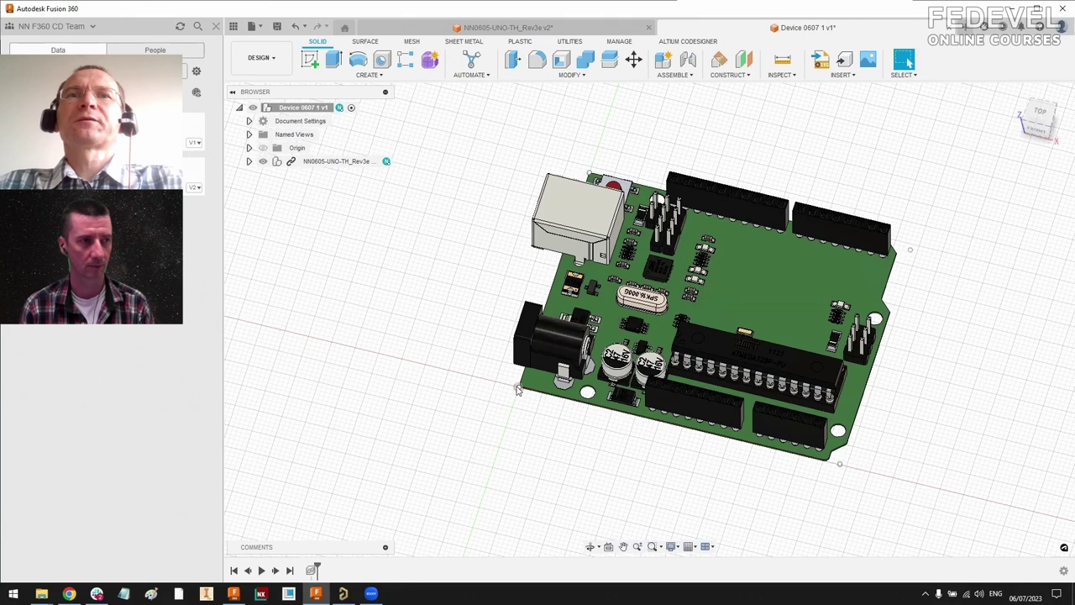
shift+middle_drag(517, 391, 859, 360)
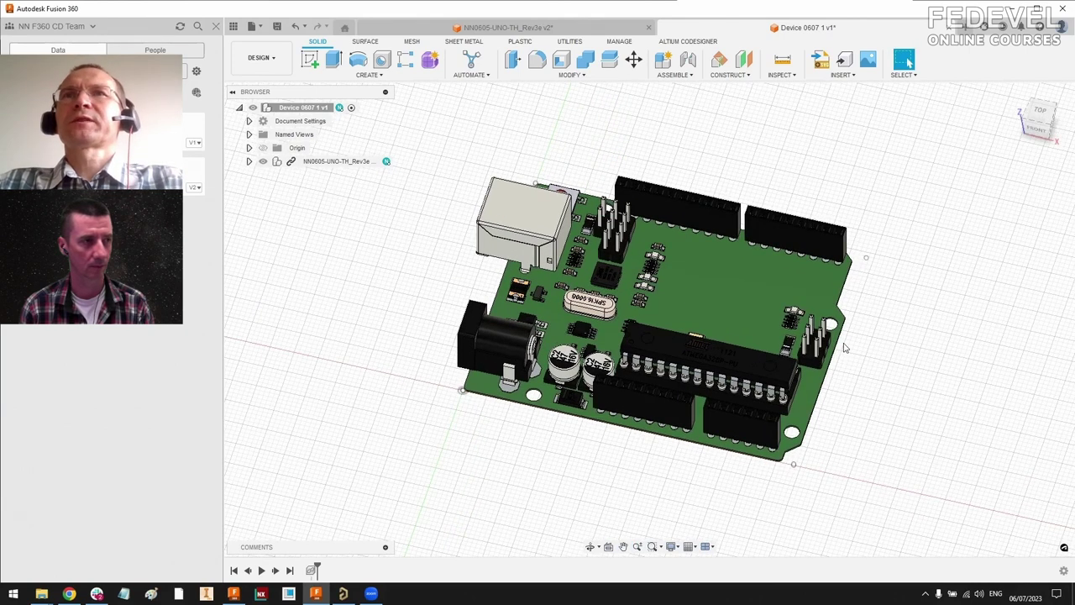
Step: Add a new external component named 'Case Bottom' to the design and activate it
right_click(306, 108)
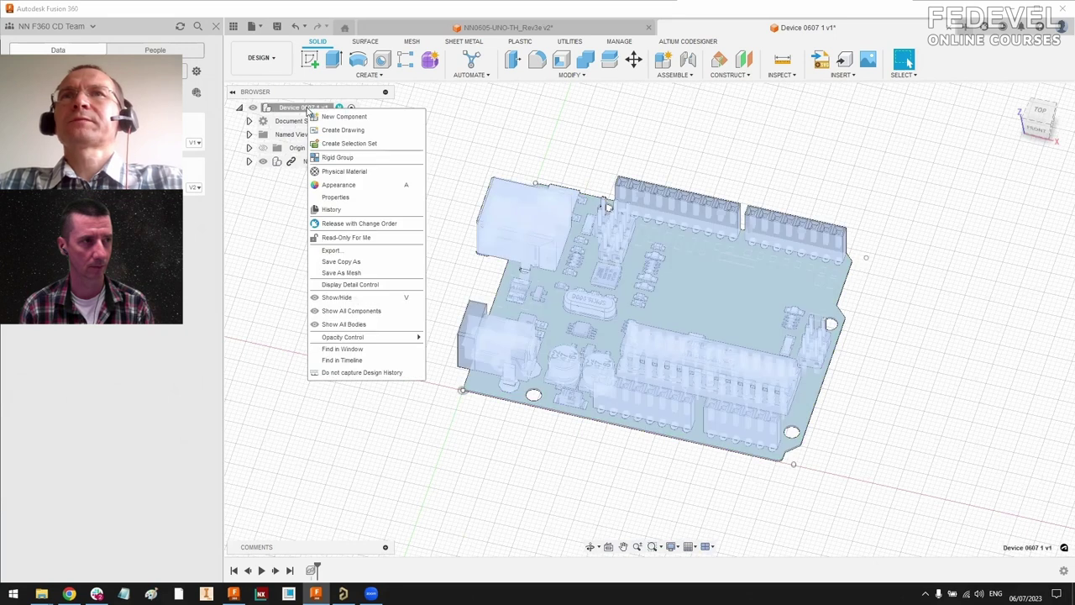
click(340, 117)
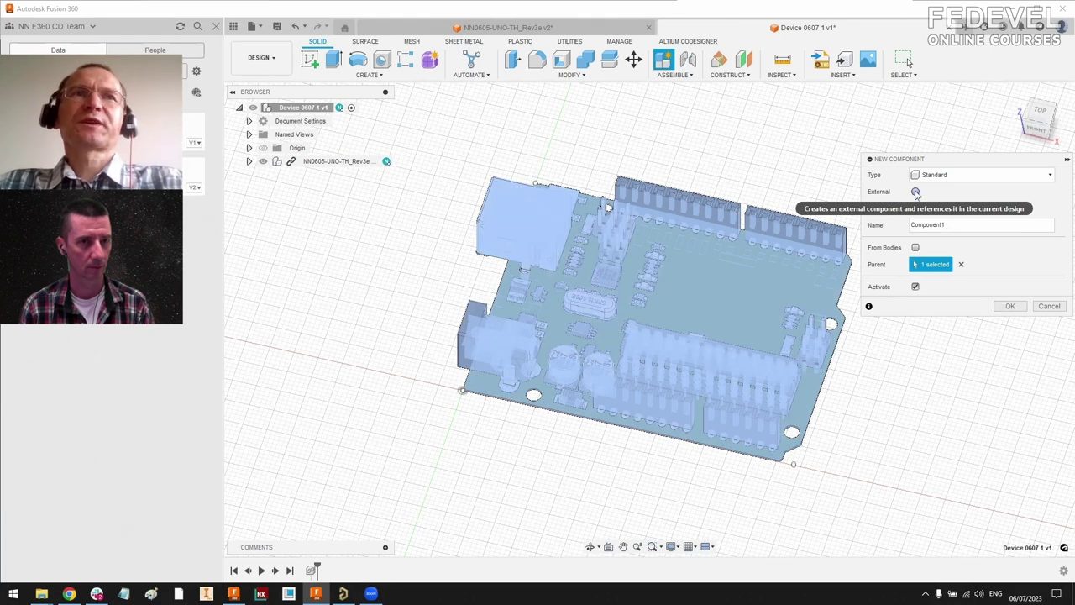
click(915, 193)
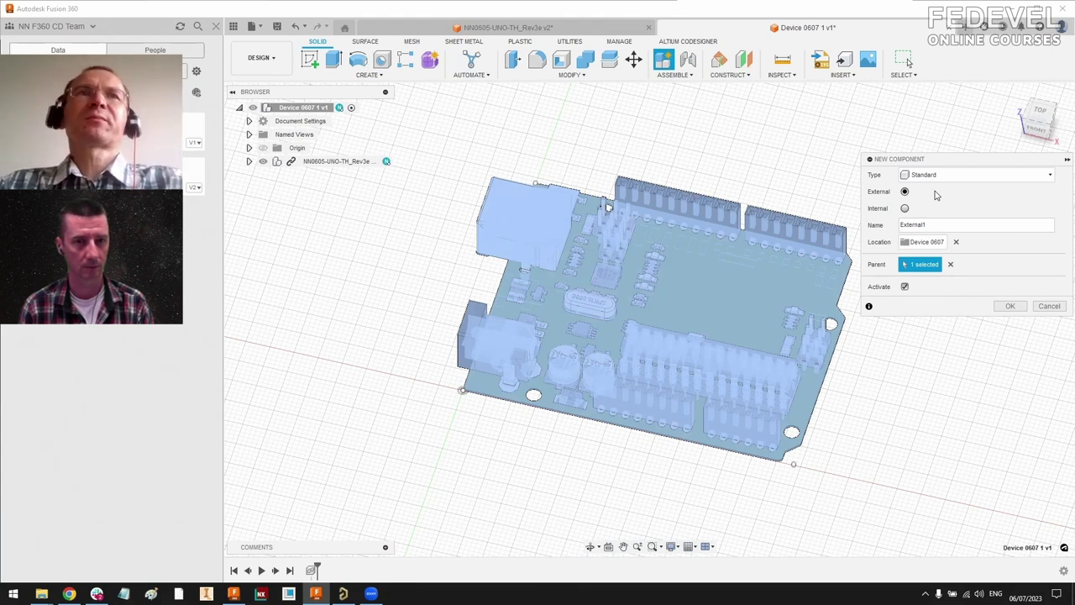
double_click(921, 223)
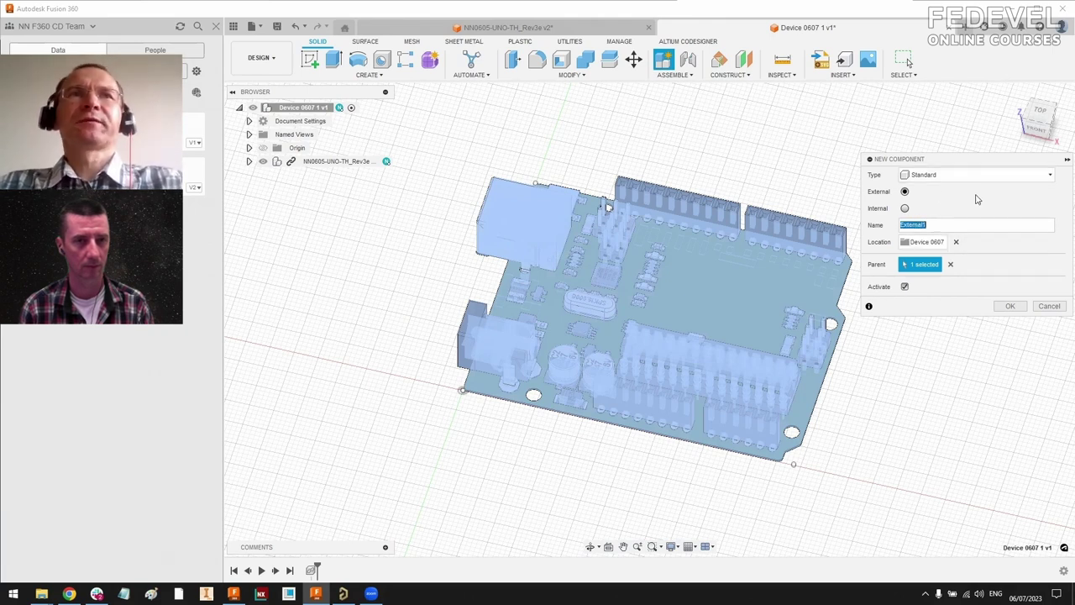
text(Case Bottom)
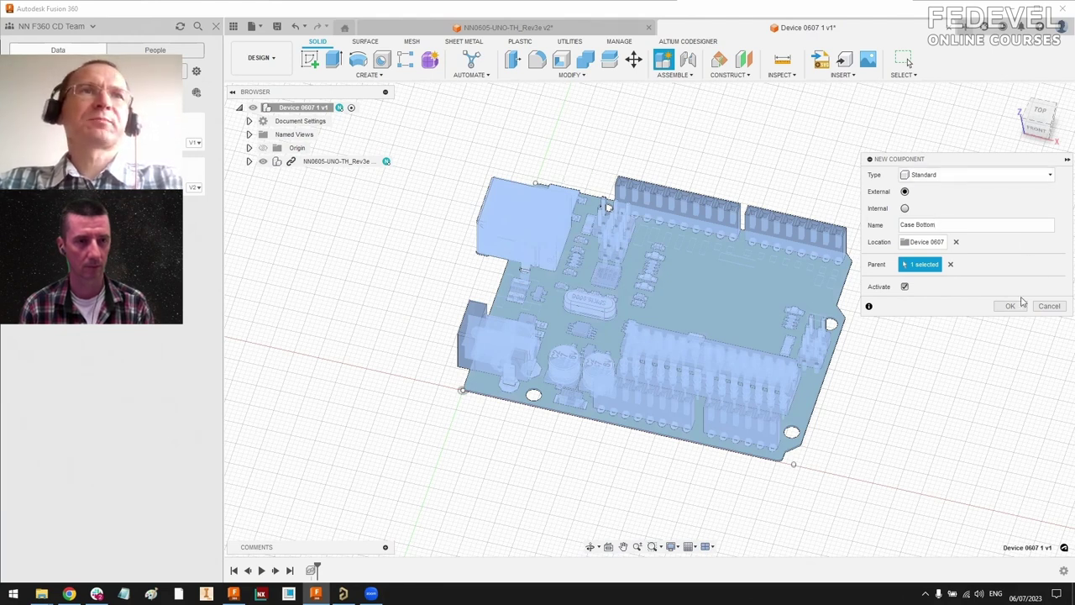
click(1010, 306)
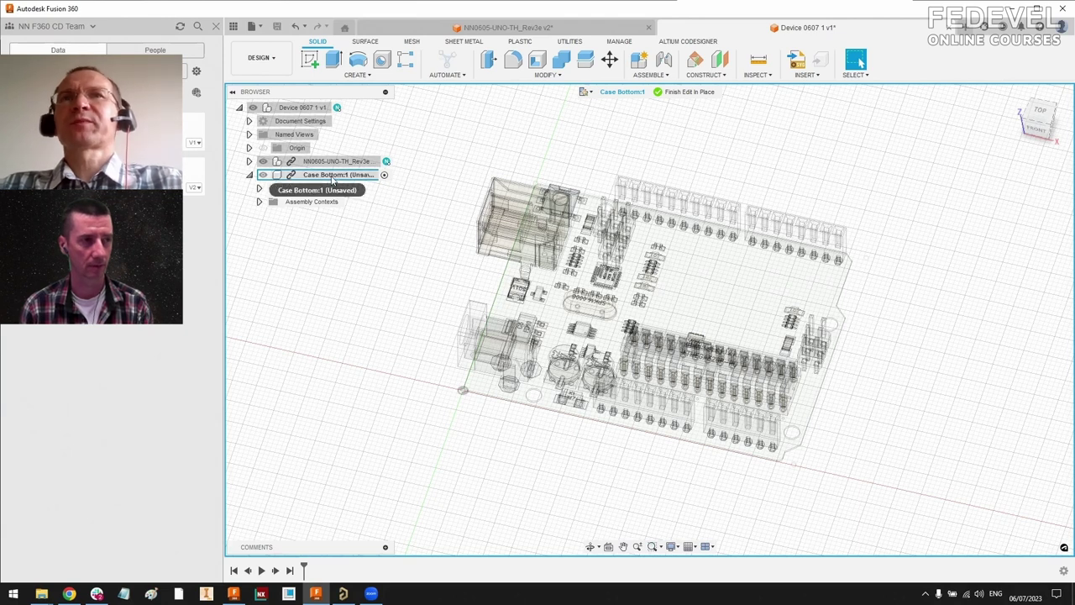
Step: Start a sketch on Case Bottom's XY plane
click(259, 188)
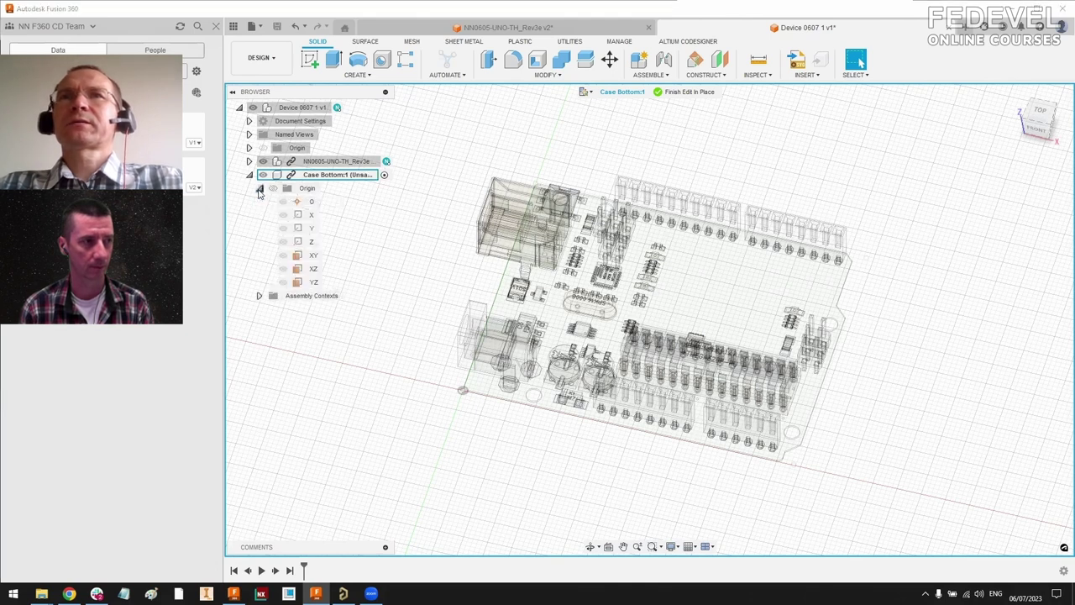
click(318, 263)
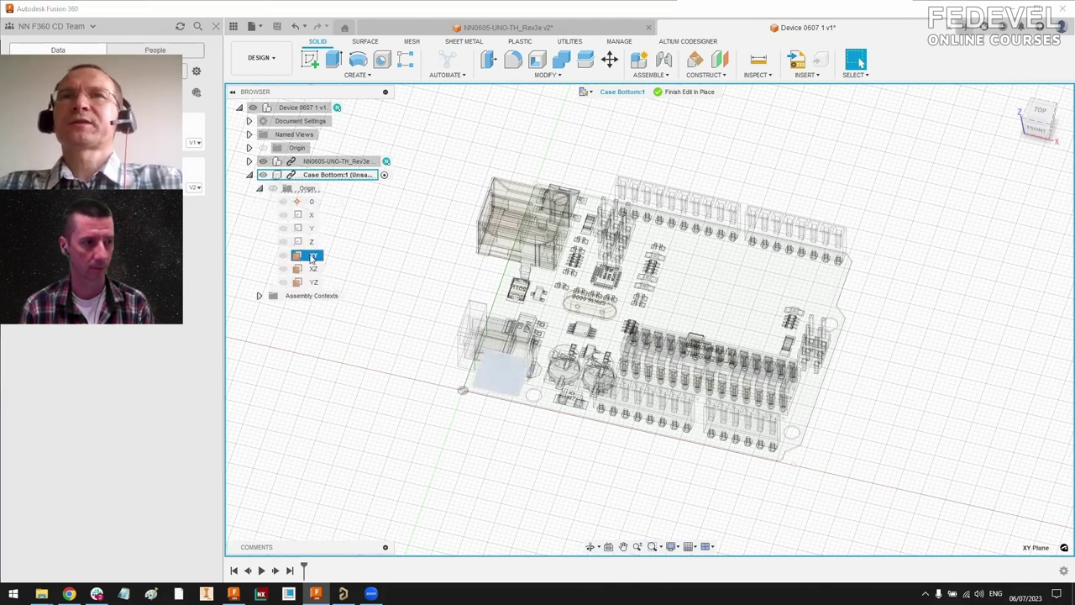
right_click(312, 258)
click(338, 259)
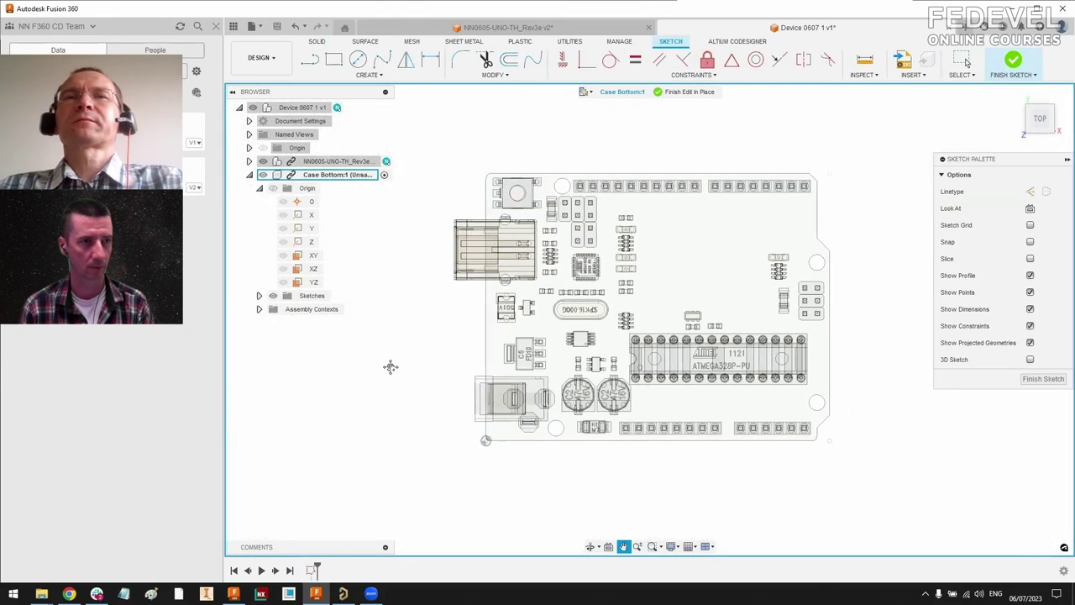
Step: Draw a two-point rectangle enclosing the whole Arduino board
click(333, 60)
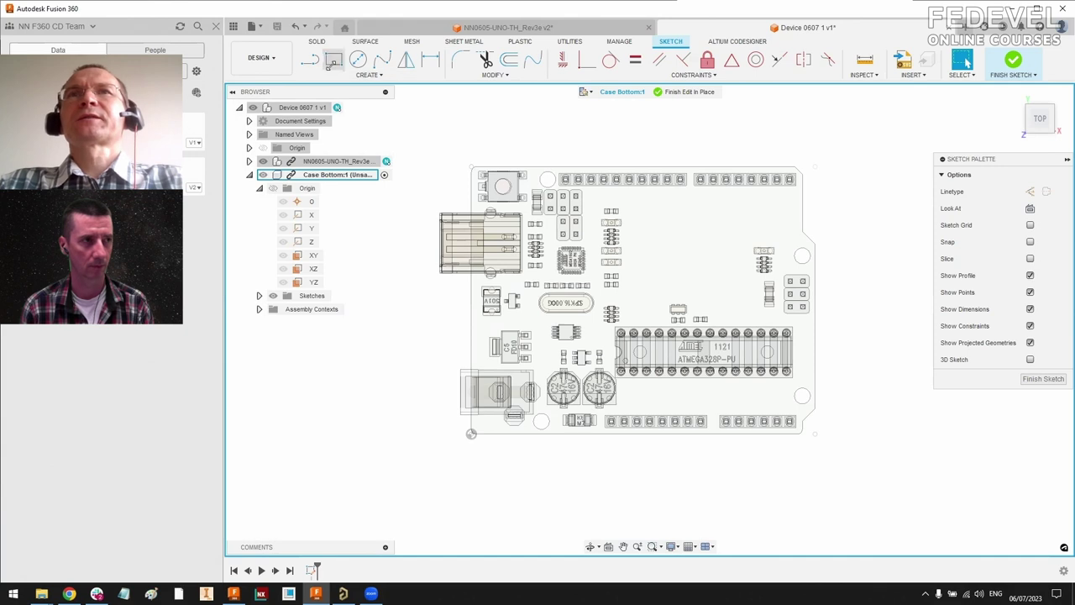
click(453, 140)
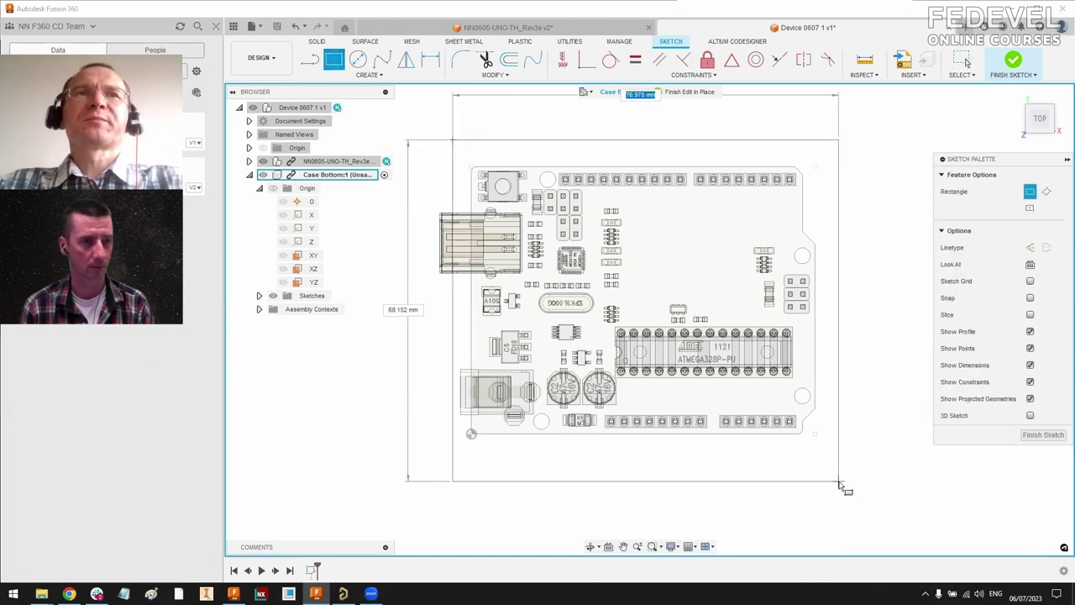
click(838, 481)
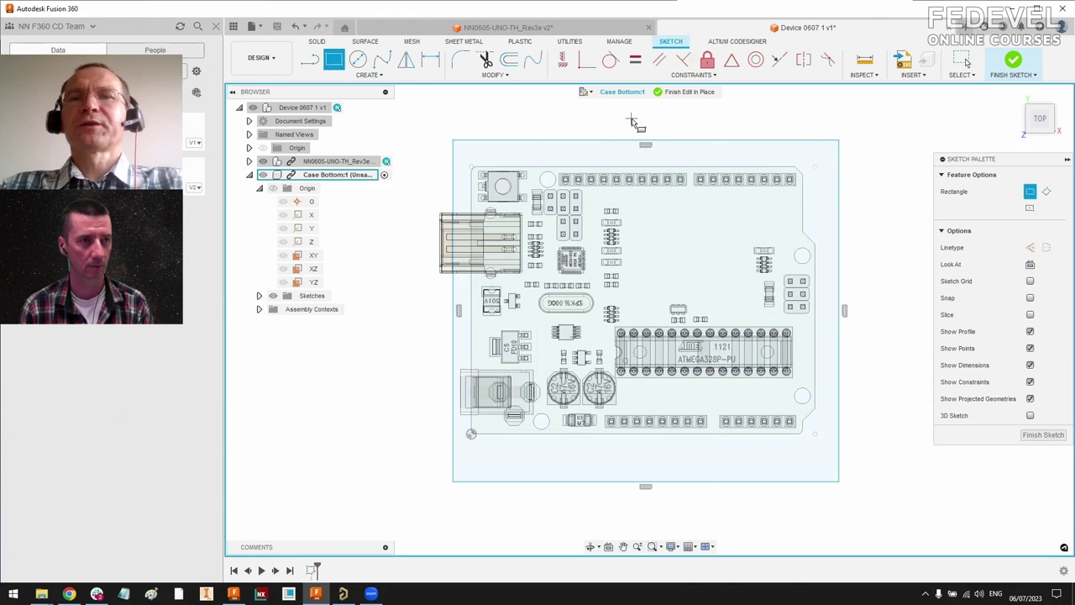
Step: Dimension the rectangle's top and bottom edges 7 mm beyond the board's edges
key(d)
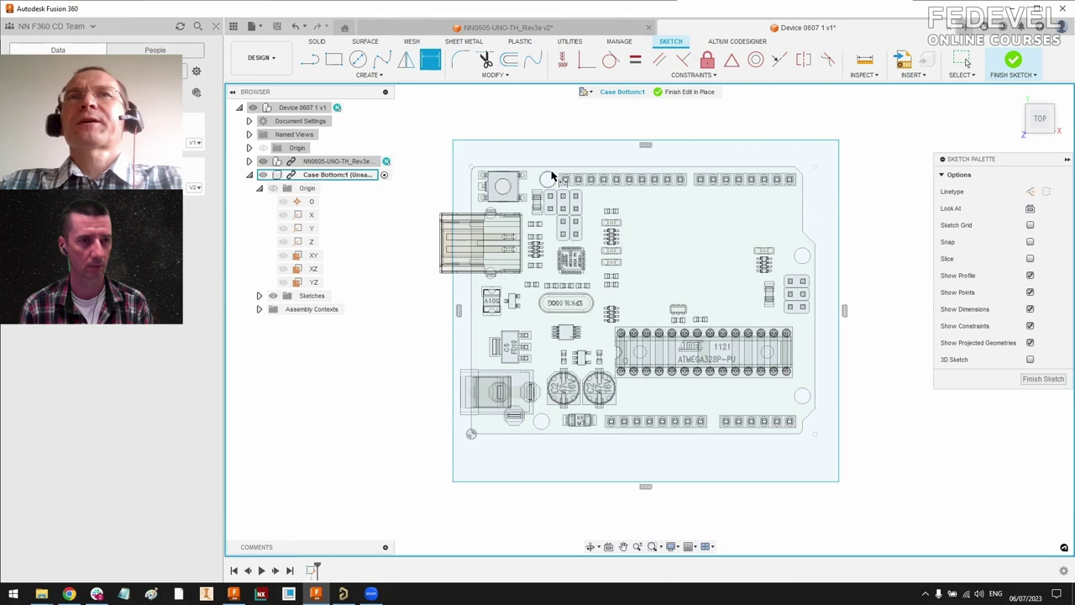
click(517, 148)
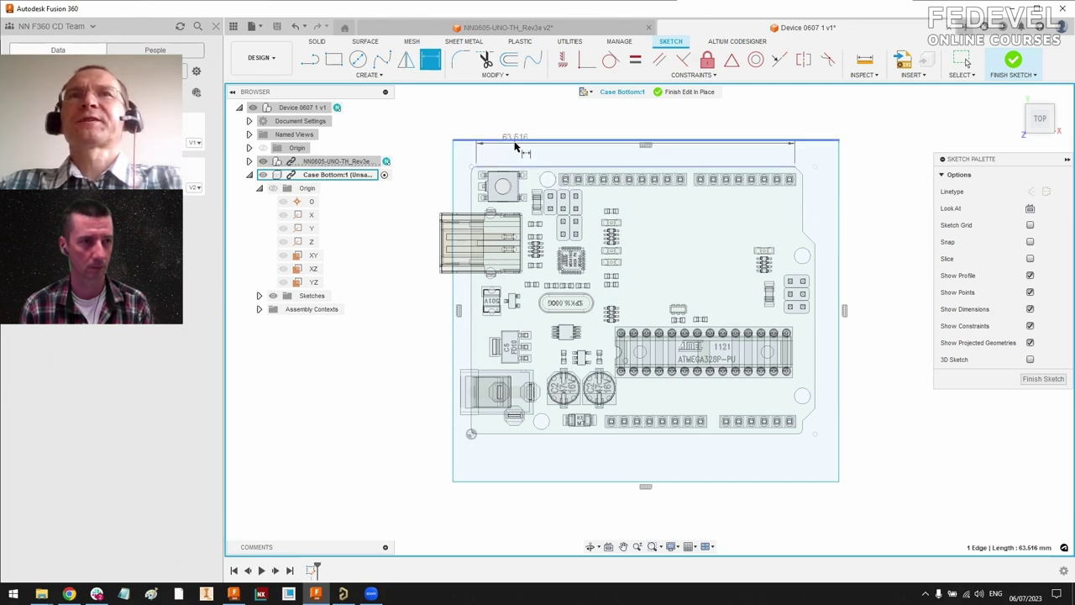
click(473, 139)
click(427, 113)
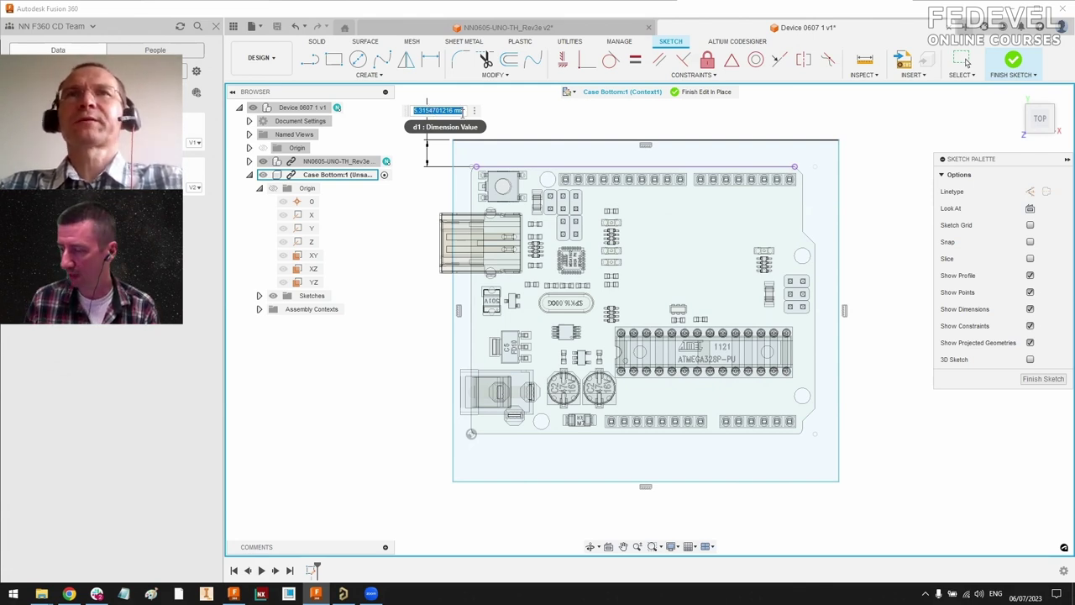
text(7)
key(Return)
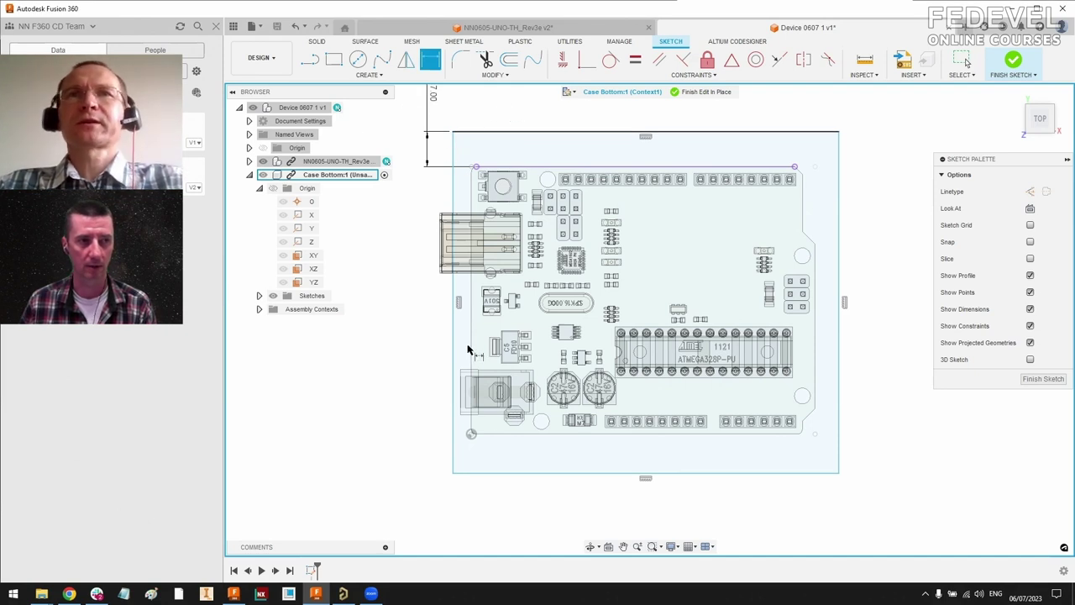
click(547, 434)
click(545, 475)
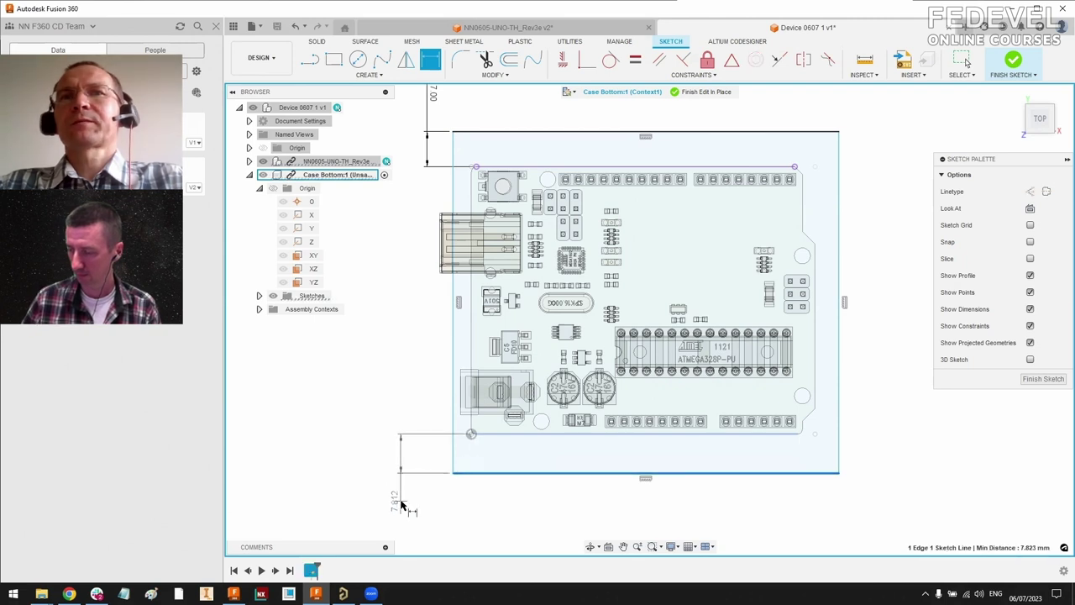
click(415, 490)
text(7)
key(Return)
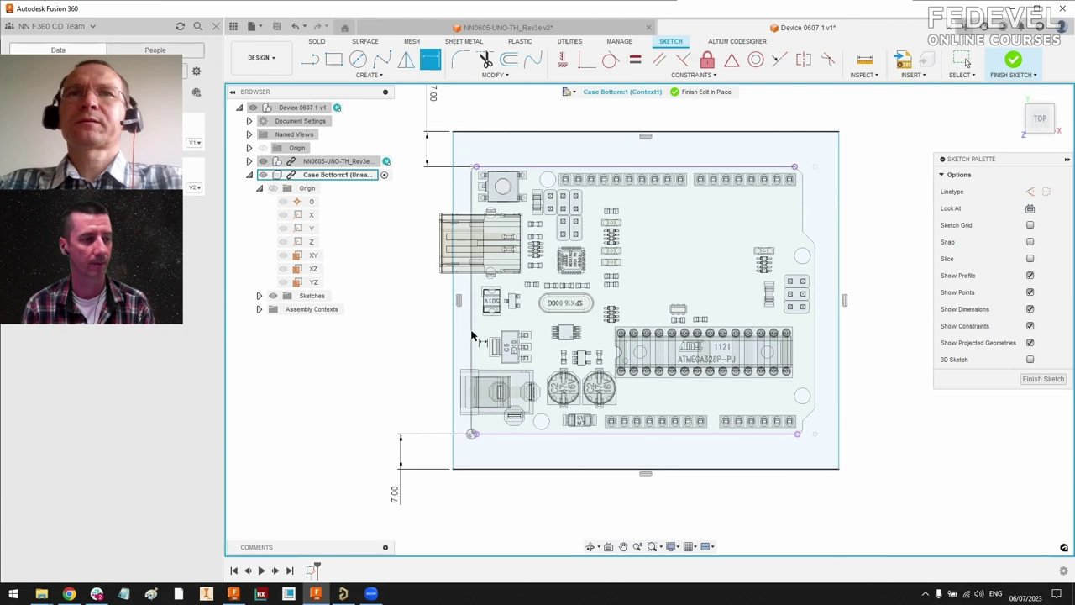
Step: Dimension the rectangle's left and right edges 2 mm beyond the board's sides
click(453, 342)
click(472, 434)
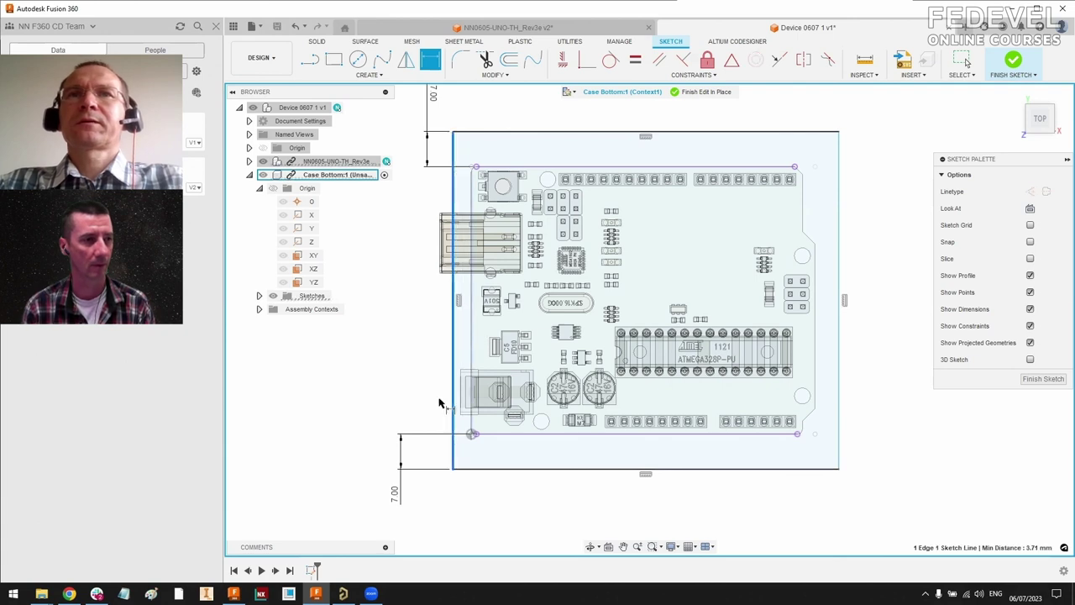
click(496, 507)
text(2)
key(Return)
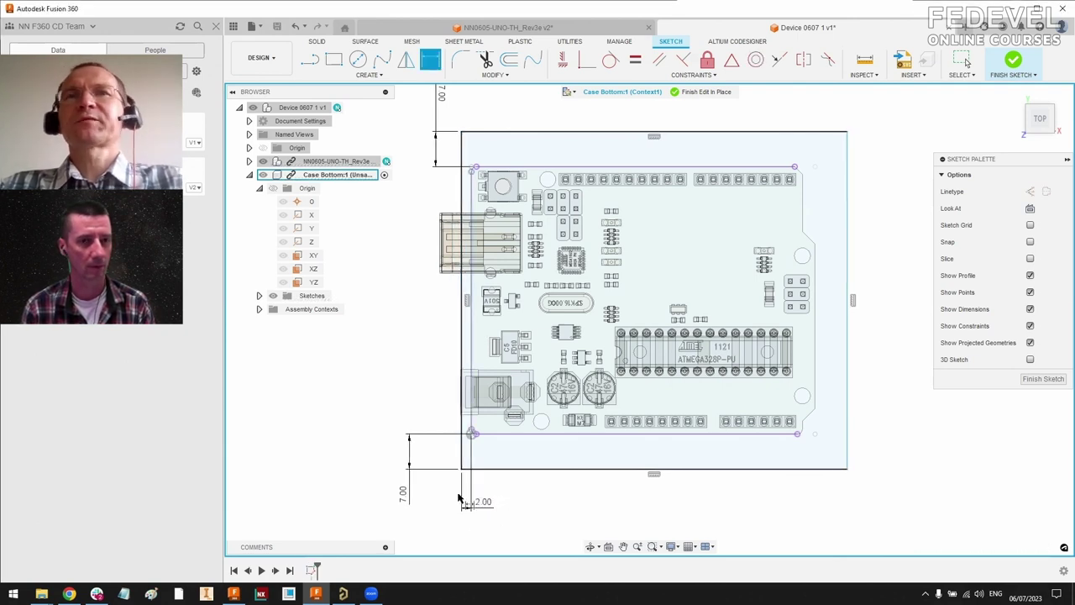
click(816, 363)
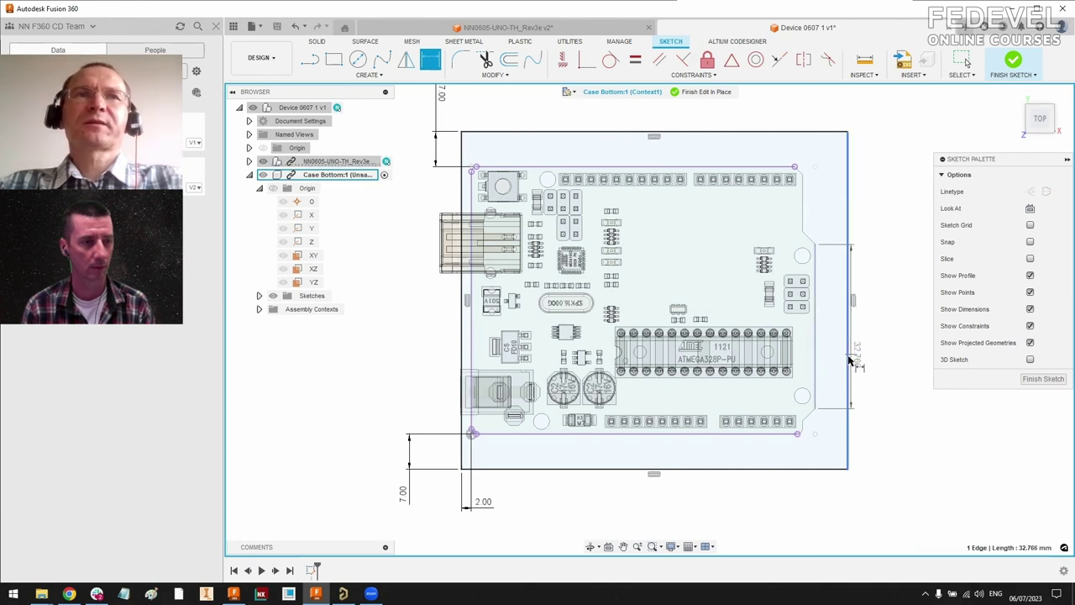
click(850, 354)
click(794, 502)
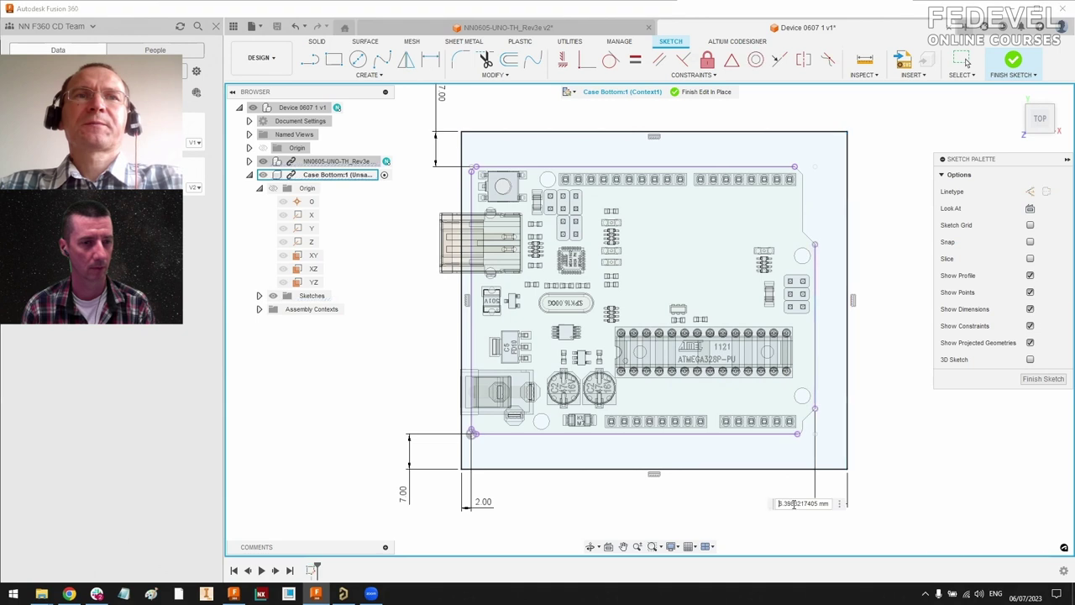
text(2)
key(Return)
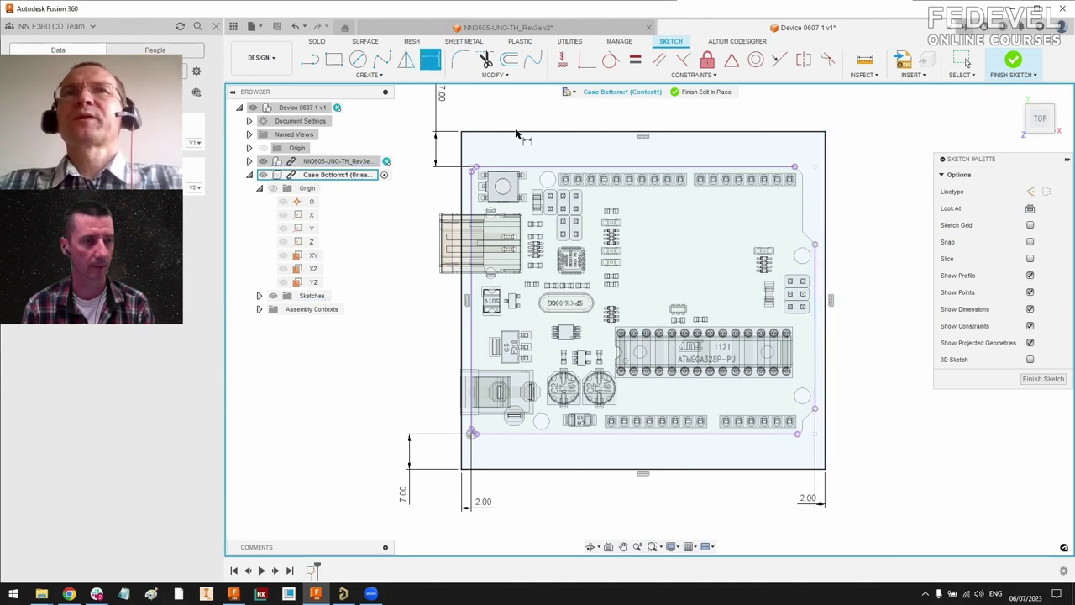
Step: Fillet all four corners of the case outline with a 3 mm radius
click(457, 61)
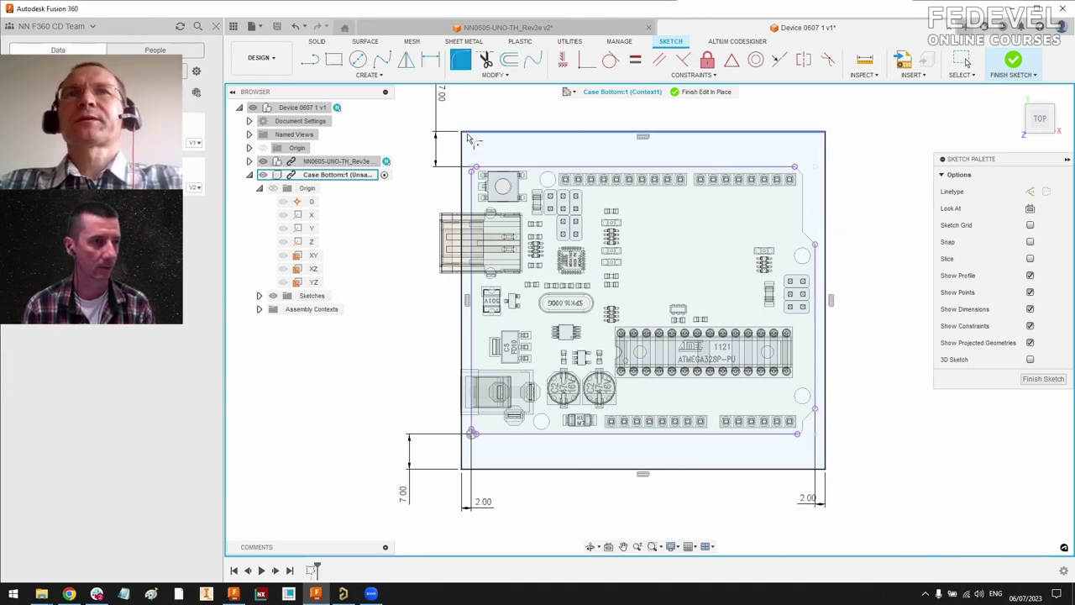
click(462, 135)
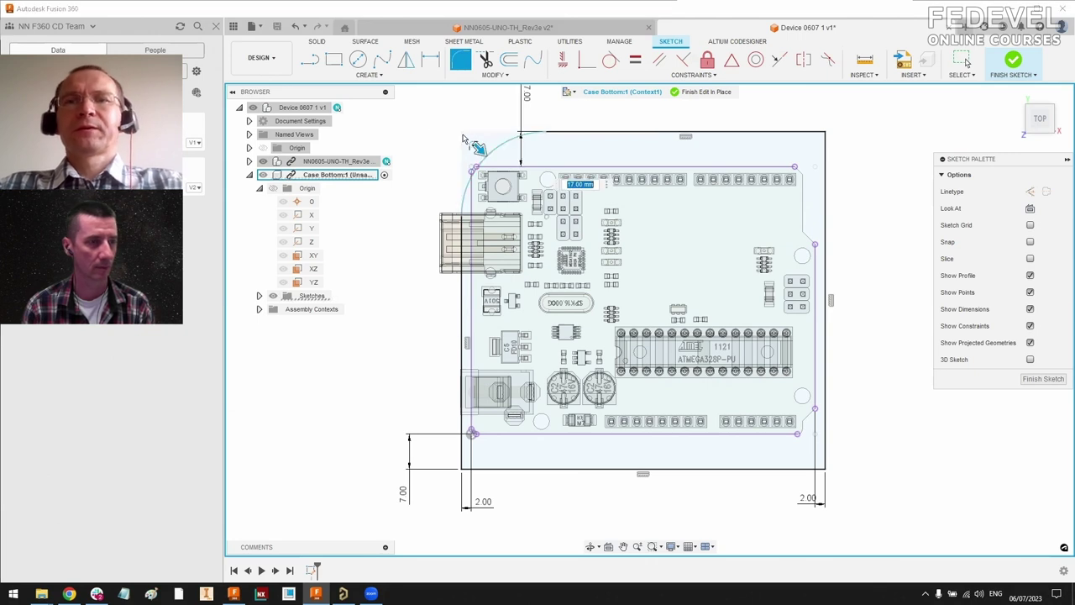
text(3)
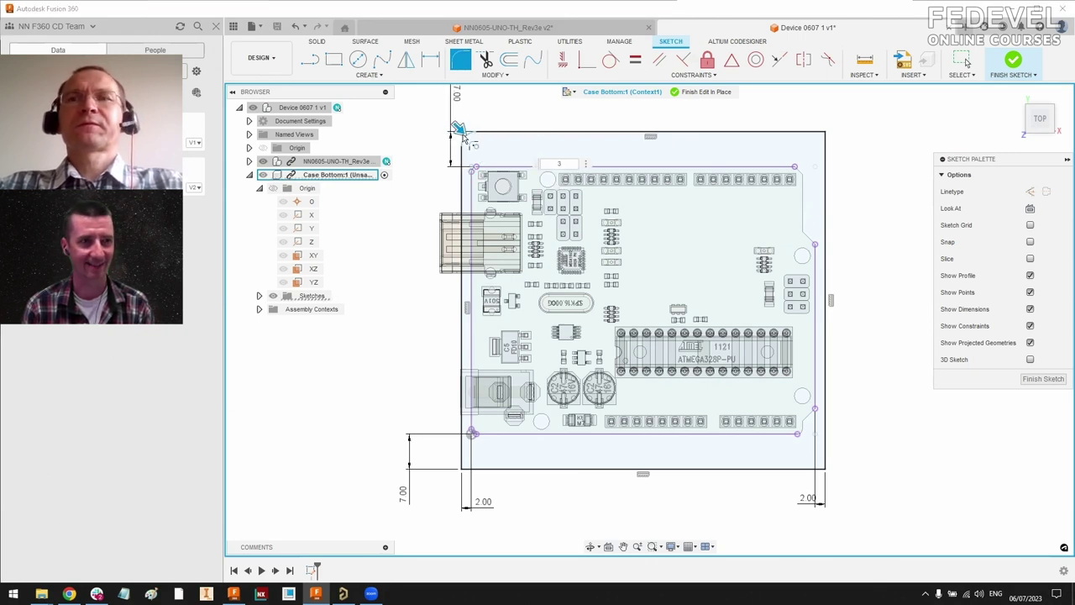
key(Return)
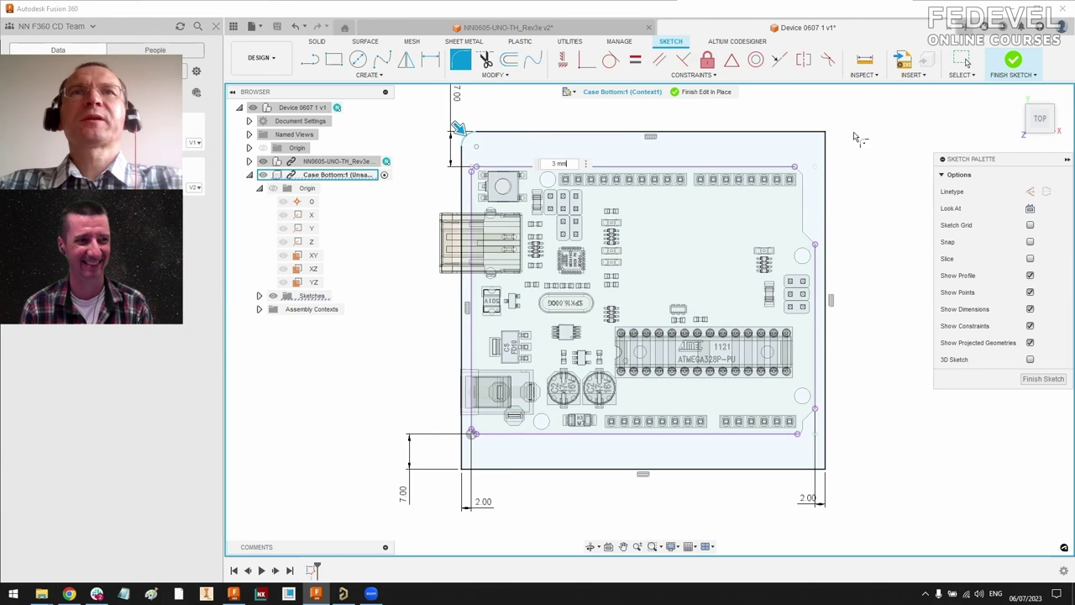
click(824, 134)
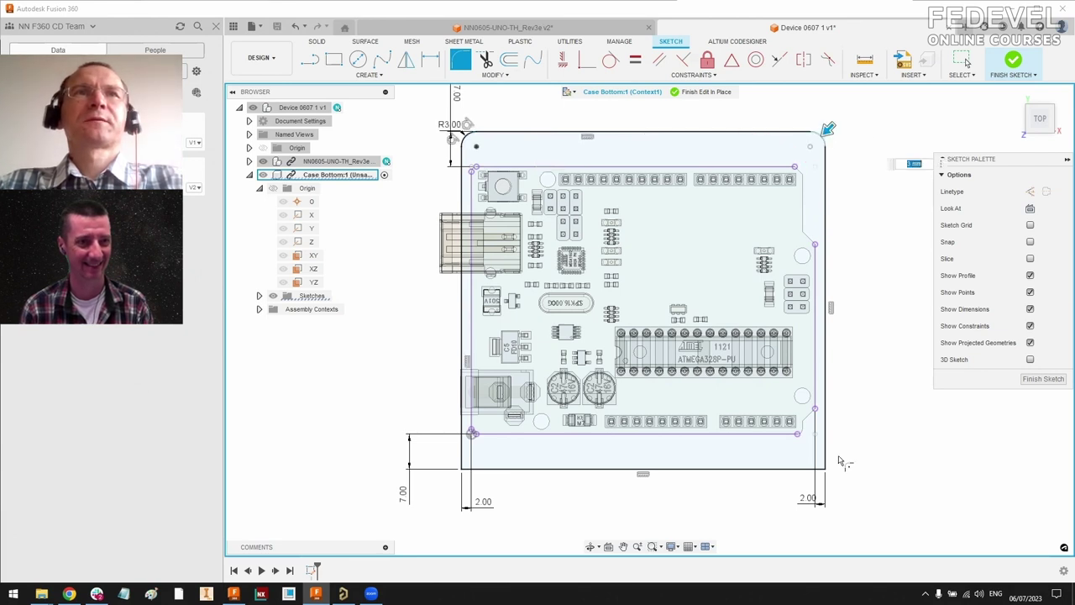
click(825, 468)
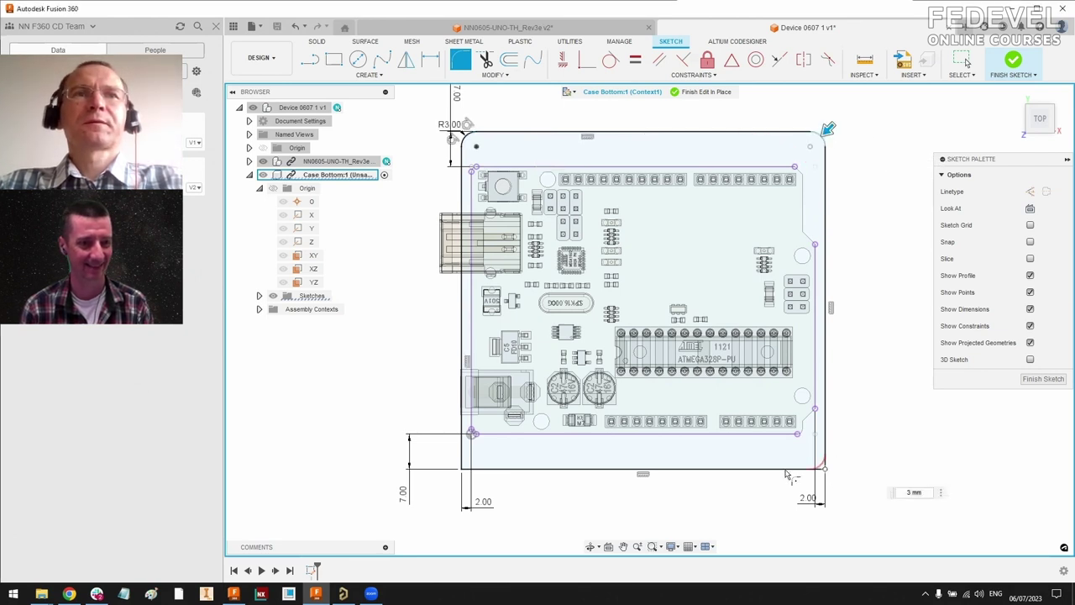
click(463, 469)
key(Return)
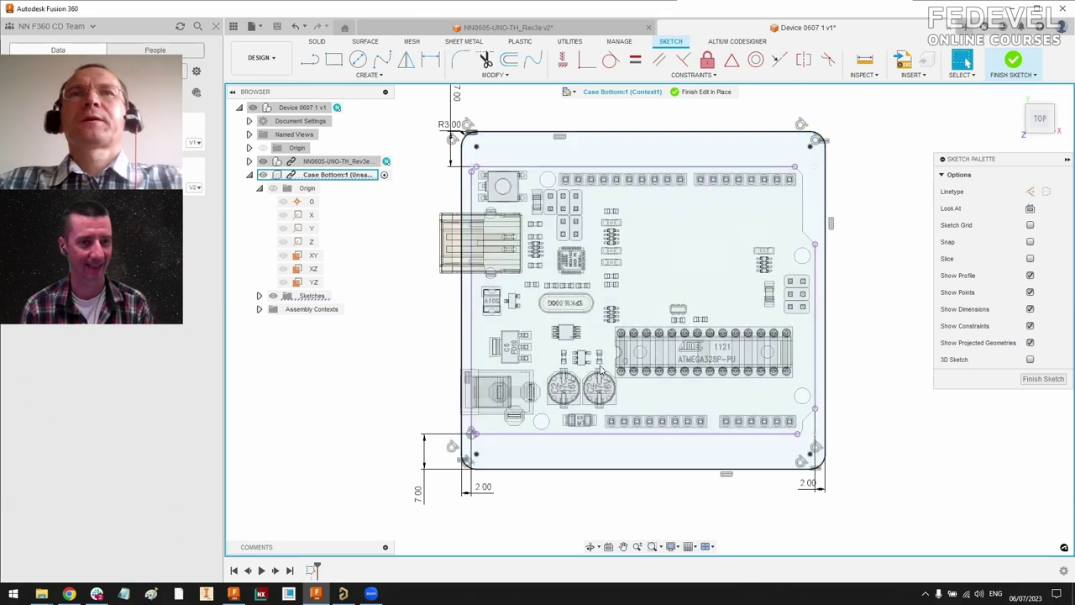
shift+middle_drag(753, 458, 881, 403)
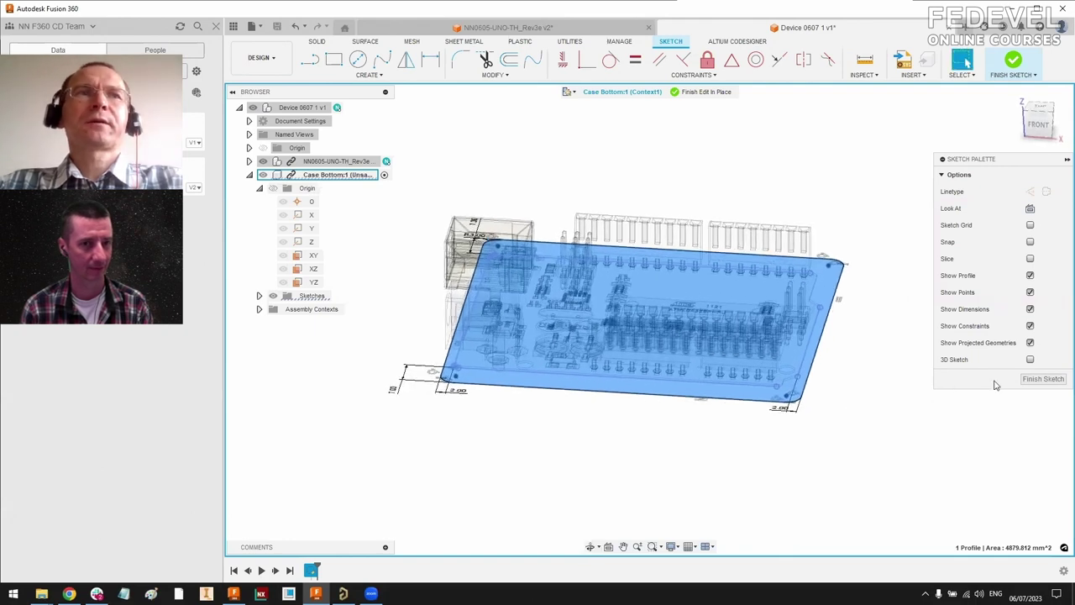
Step: Finish the sketch and extrude the outline with an offset start, viewed from the front
click(1050, 380)
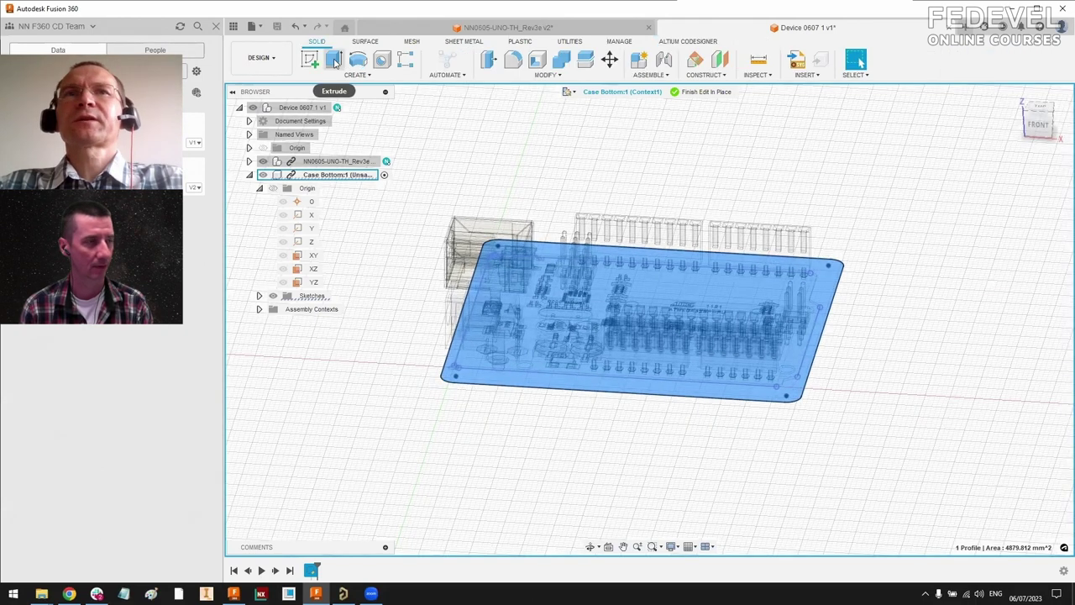
click(333, 59)
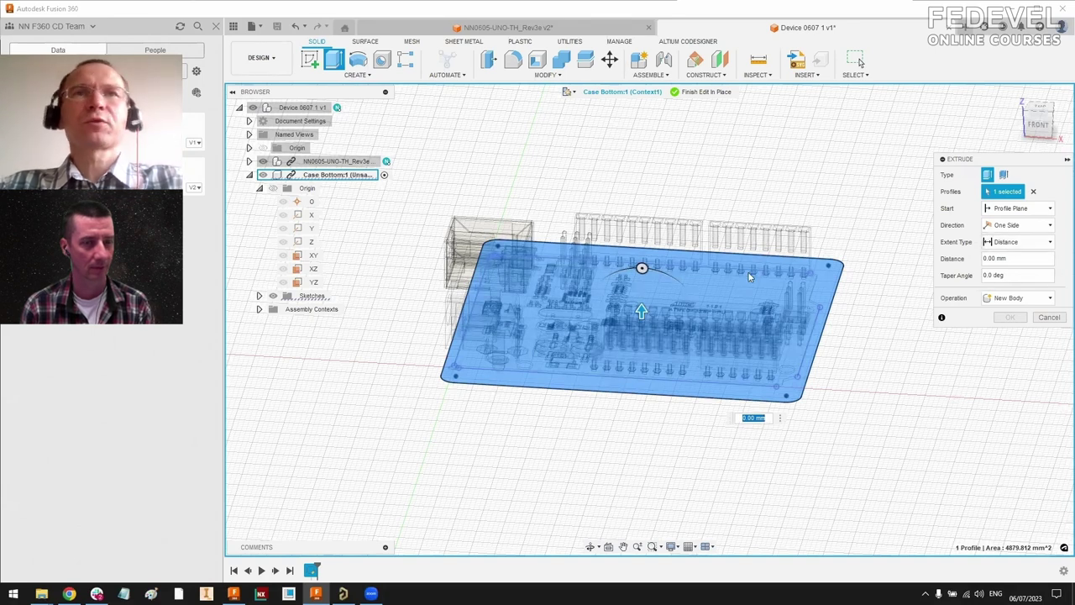
mouse_move(857, 355)
shift+middle_down()
mouse_move(849, 348)
mouse_move(854, 355)
mouse_move(861, 342)
shift+middle_up()
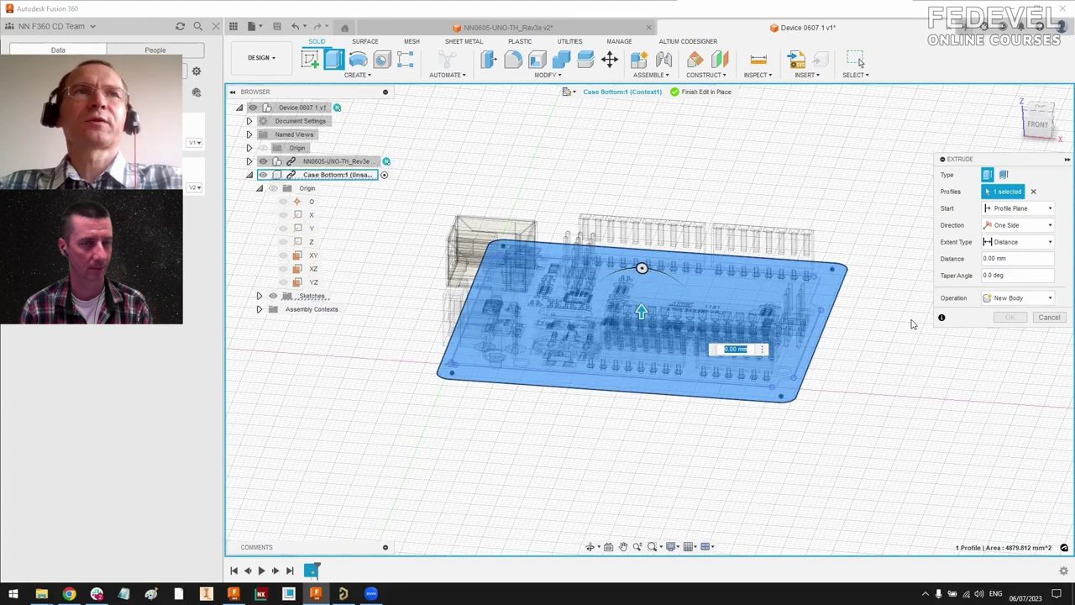
click(1012, 212)
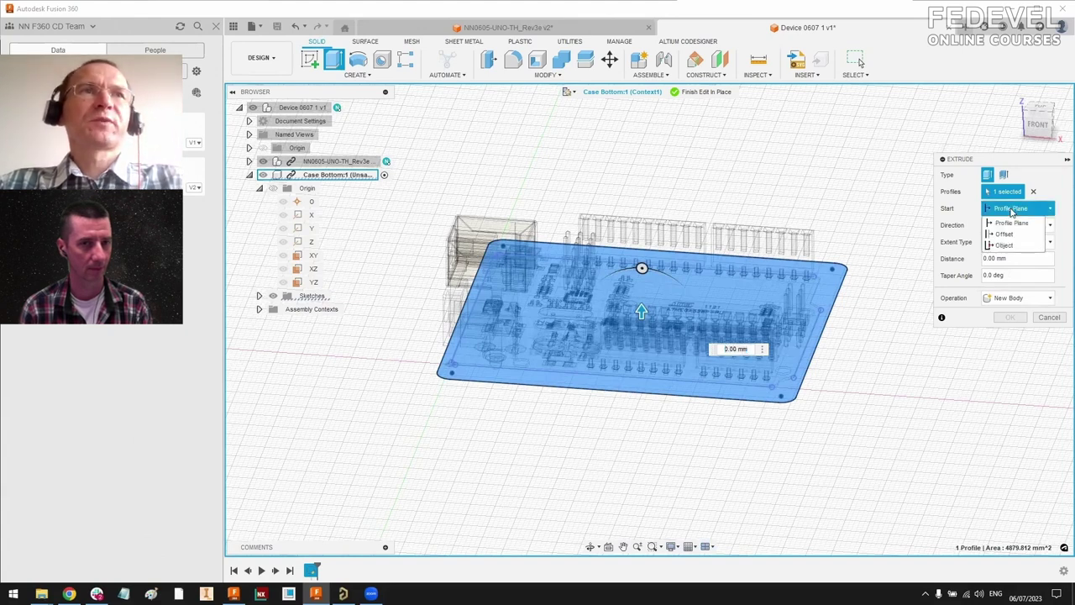
click(1008, 233)
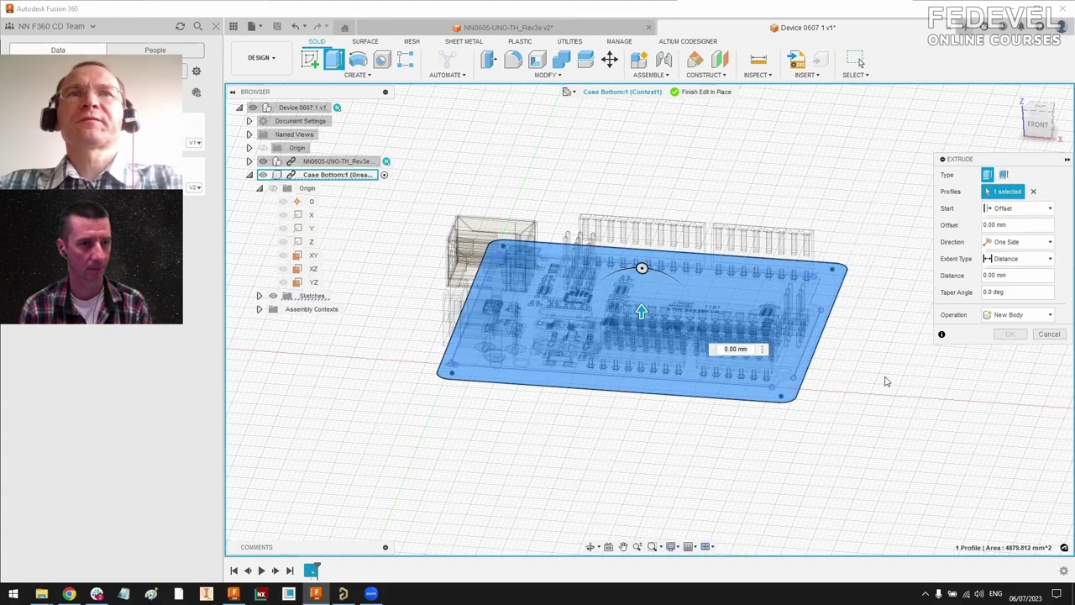
click(1039, 126)
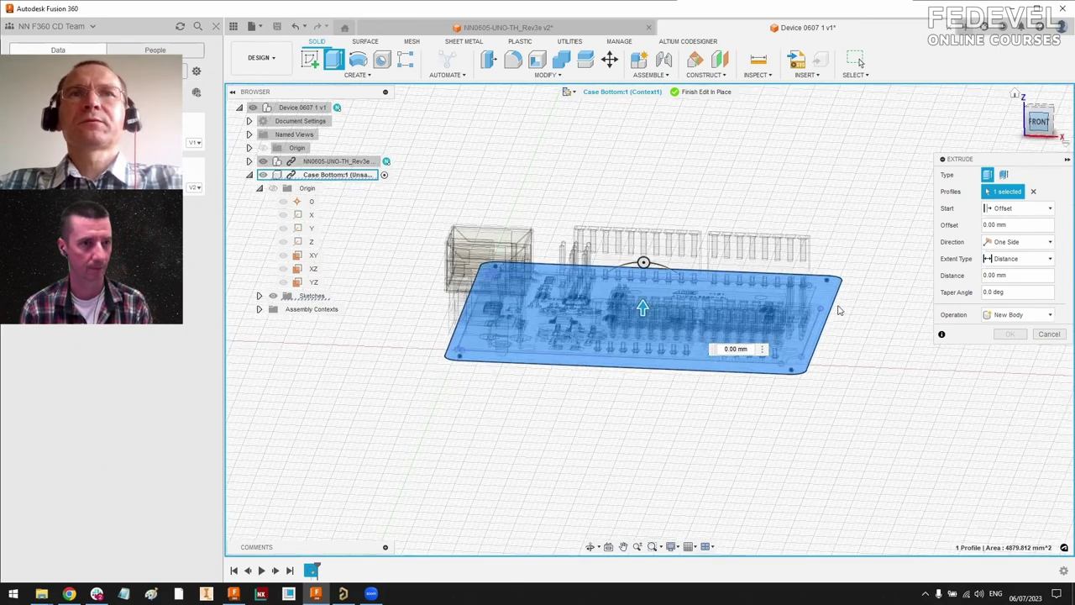
Step: Set the extrusion start offset to -5 mm and its distance to -3 mm
click(1023, 225)
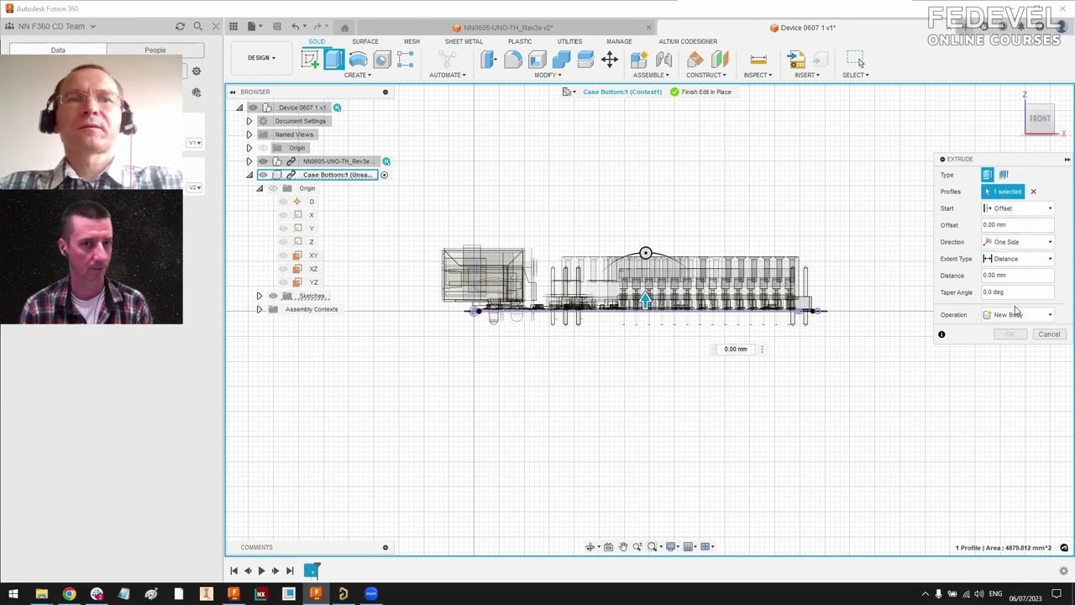
text(-4)
key(Tab)
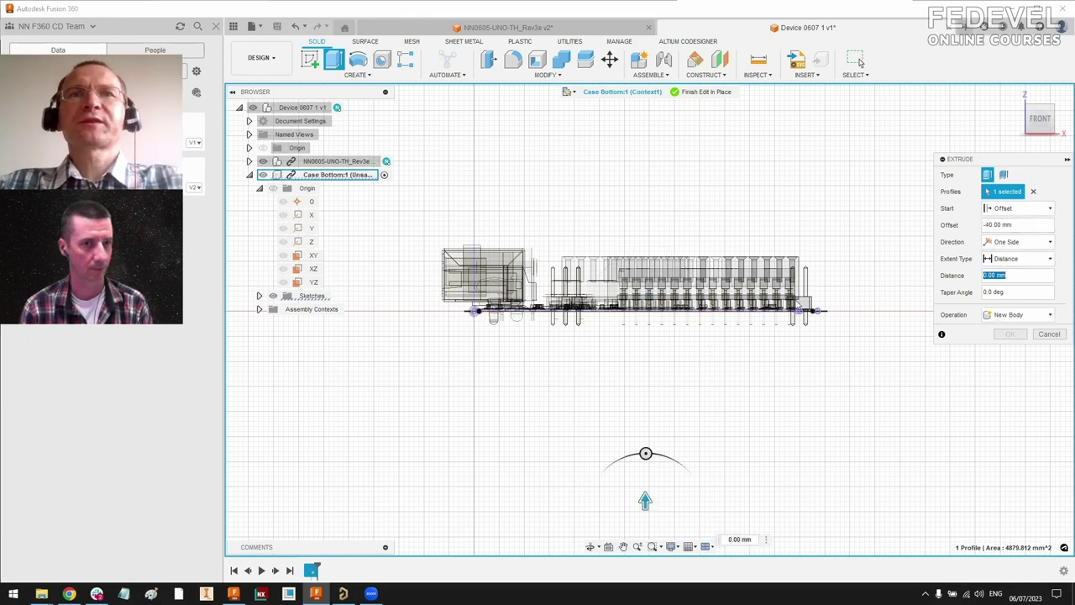
click(989, 225)
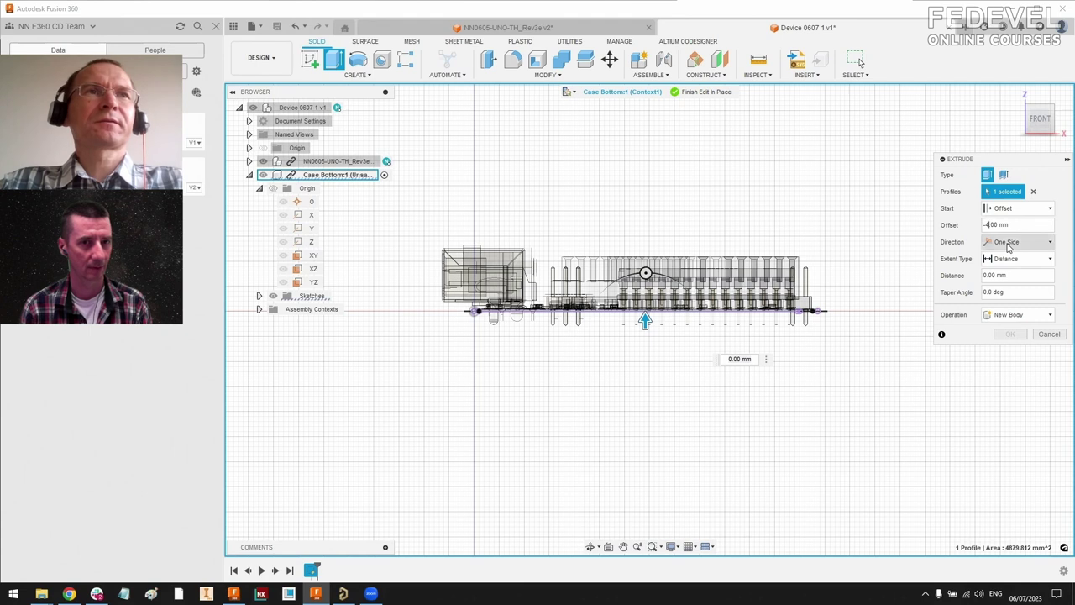
click(994, 275)
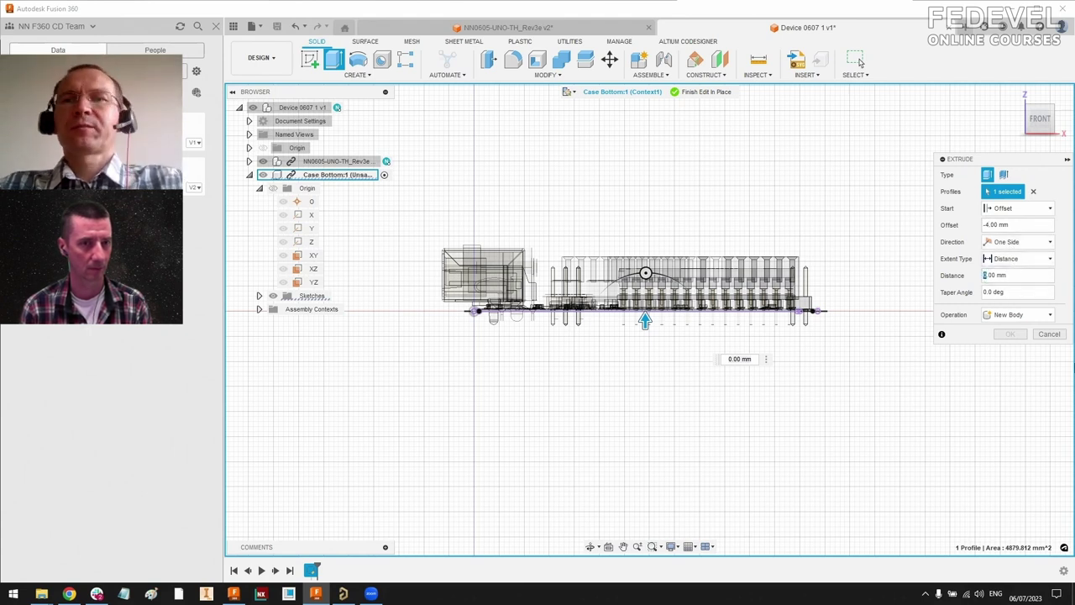
text(-3)
key(Tab)
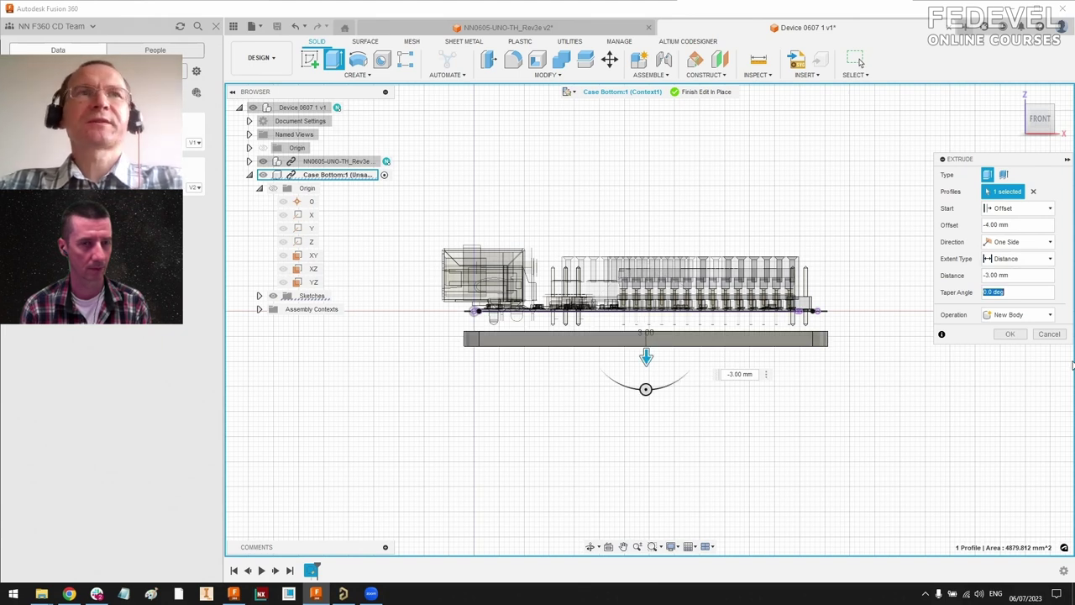
mouse_move(869, 302)
shift+middle_down()
mouse_move(870, 336)
mouse_move(864, 301)
shift+middle_up()
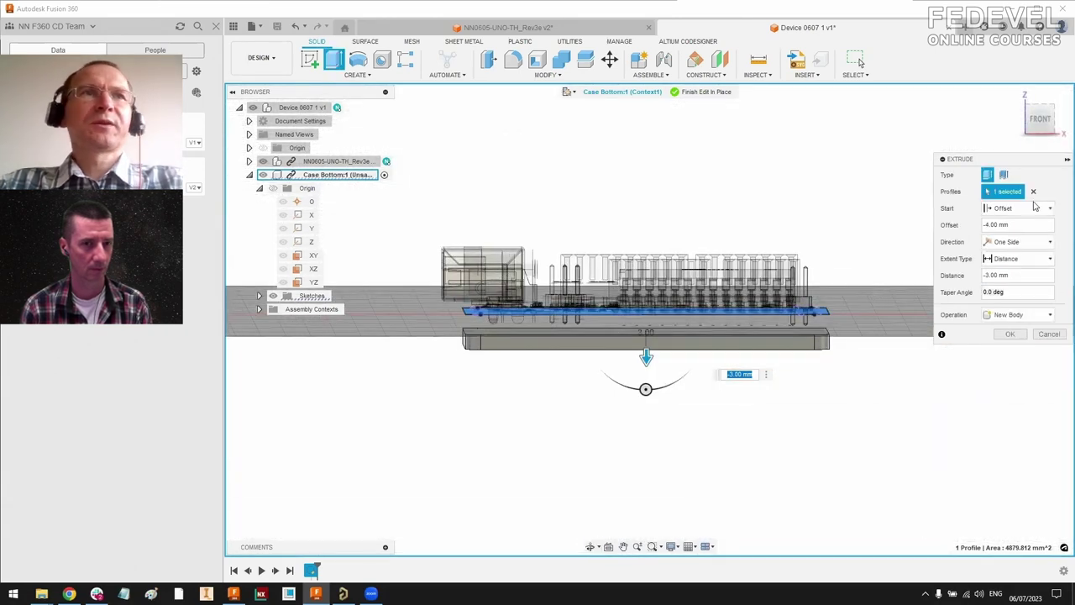
click(991, 224)
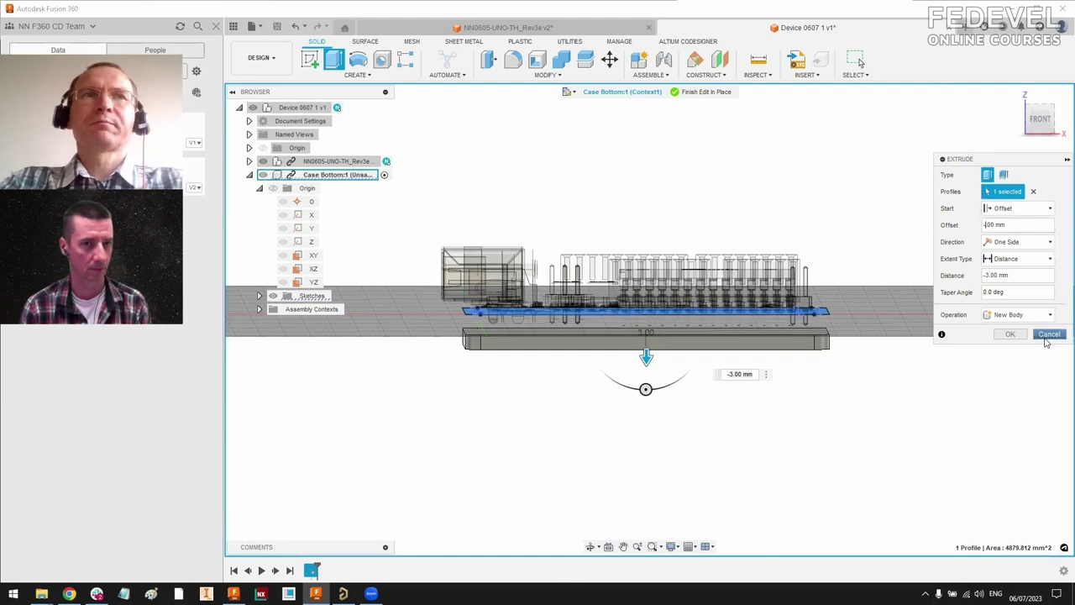
key(Return)
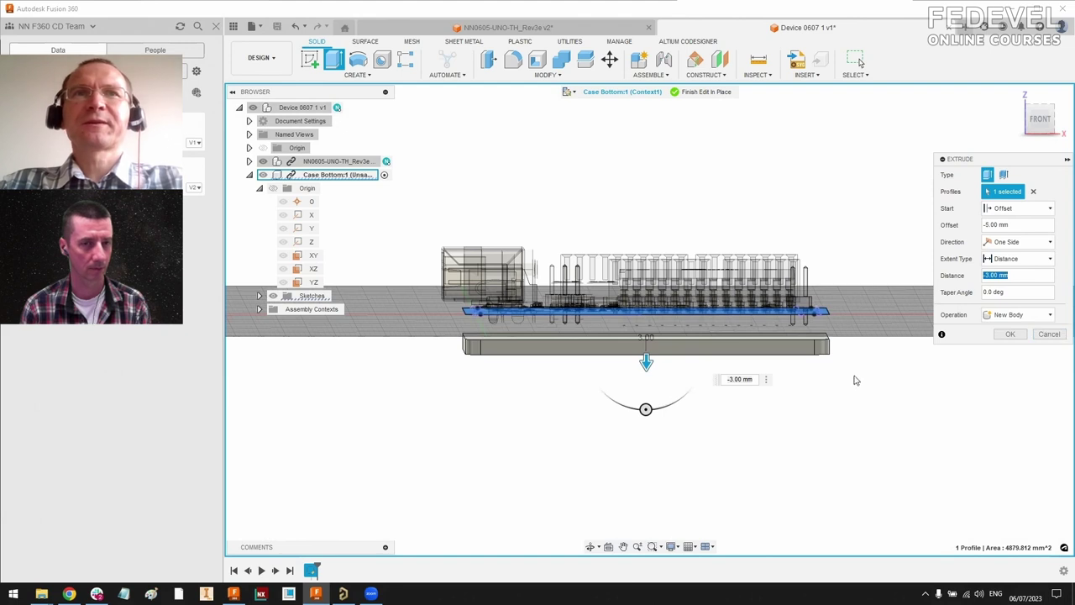
Step: Commit the plate extrusion and select the plate's top face from a top view
click(1011, 334)
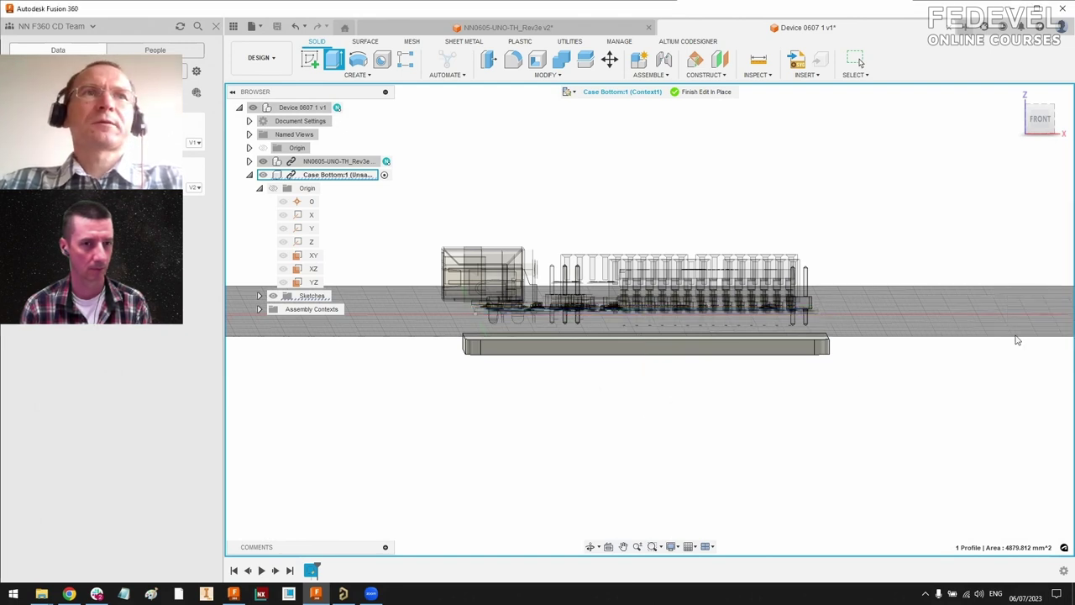
scroll(835, 337, down, 2)
scroll(807, 327, up, 4)
shift+middle_drag(786, 317, 761, 371)
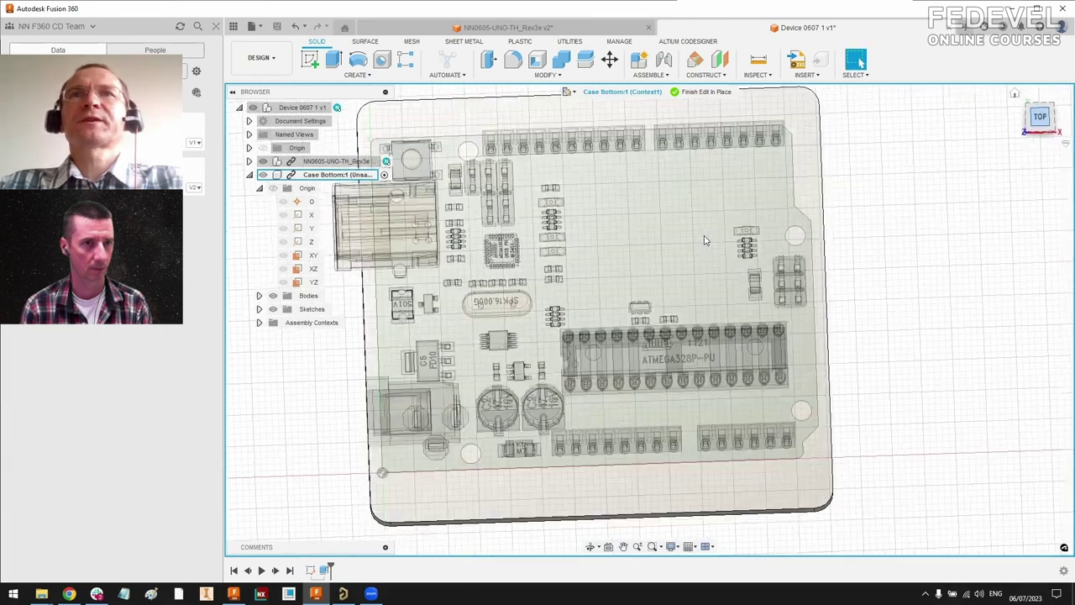
shift+middle_drag(706, 240, 707, 267)
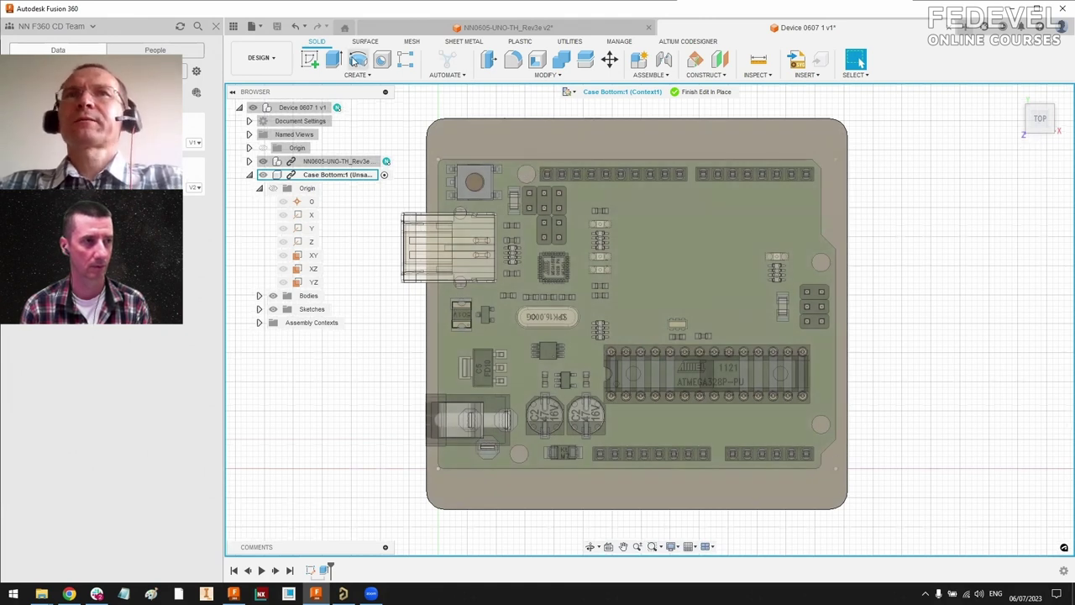
click(492, 130)
Step: Sketch on the plate's top face and draw a small circle on the top-left mounting hole
right_click(492, 130)
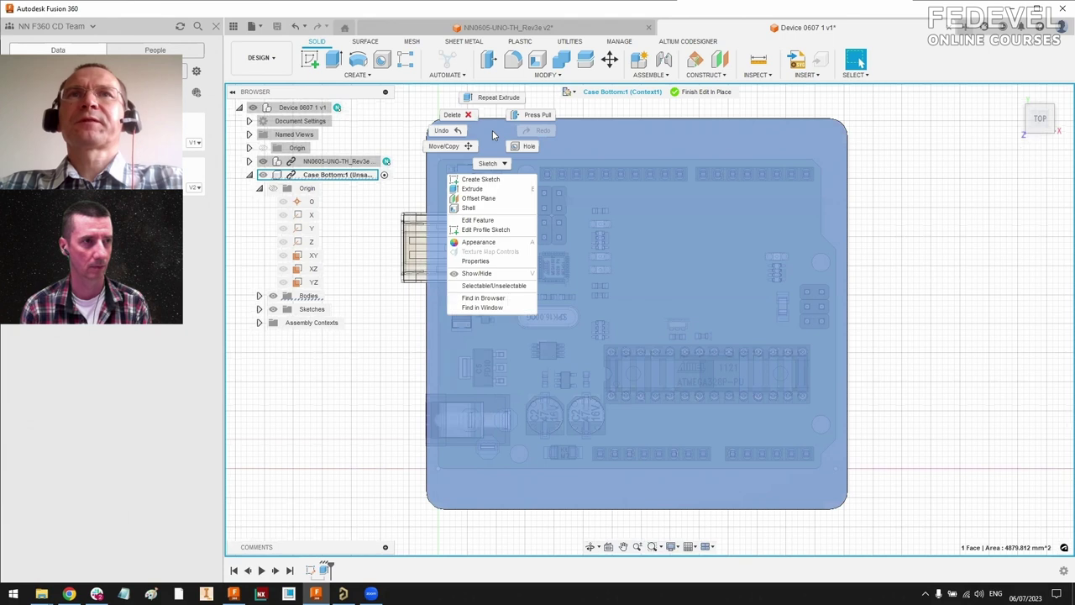
click(486, 185)
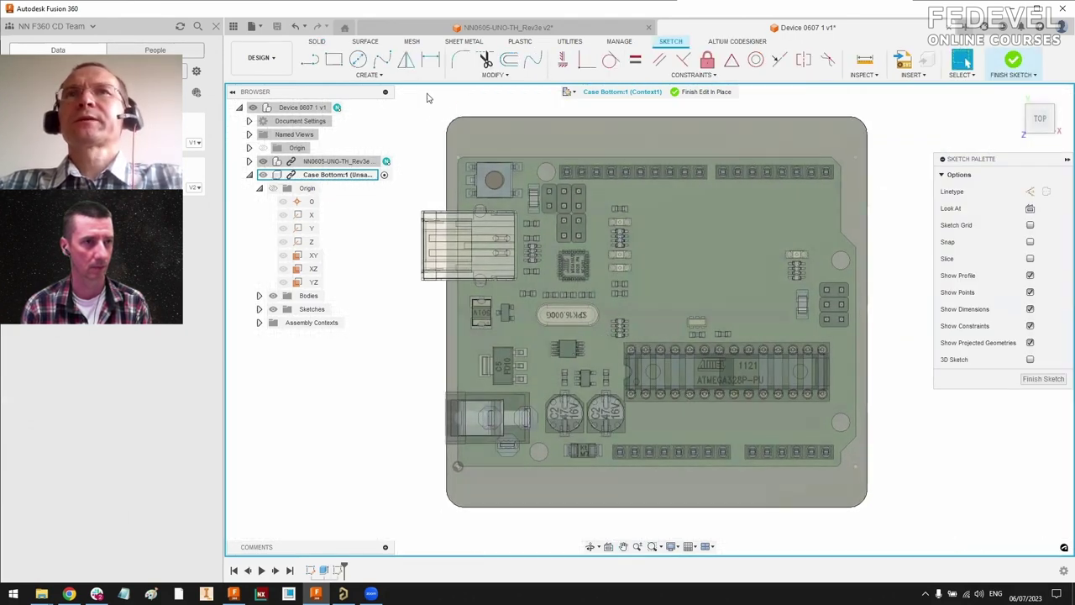
click(358, 59)
scroll(548, 174, up, 3)
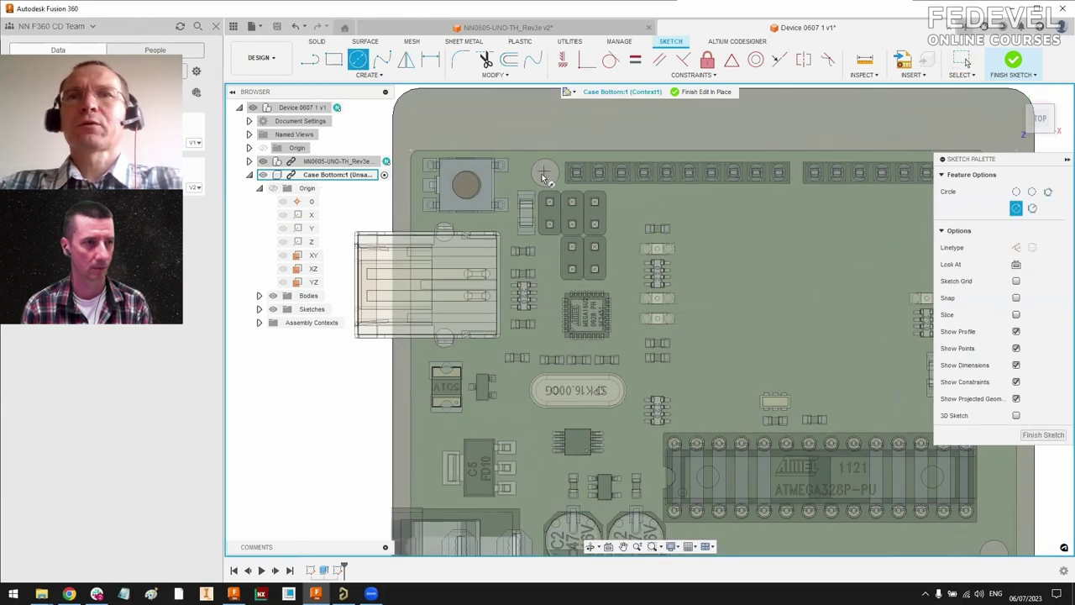
click(545, 171)
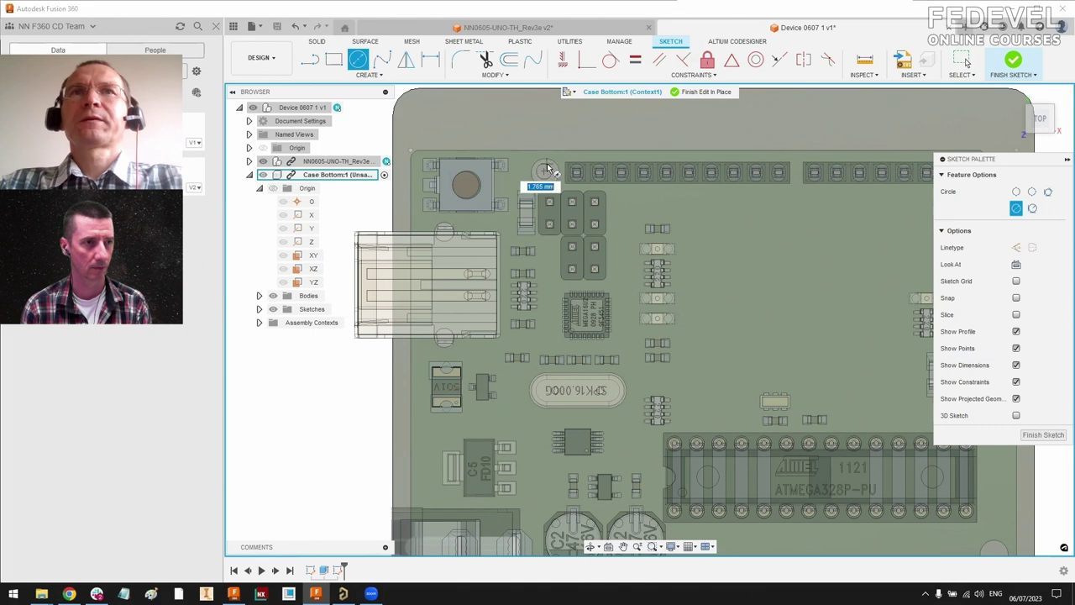
text(3)
key(Return)
key(Escape)
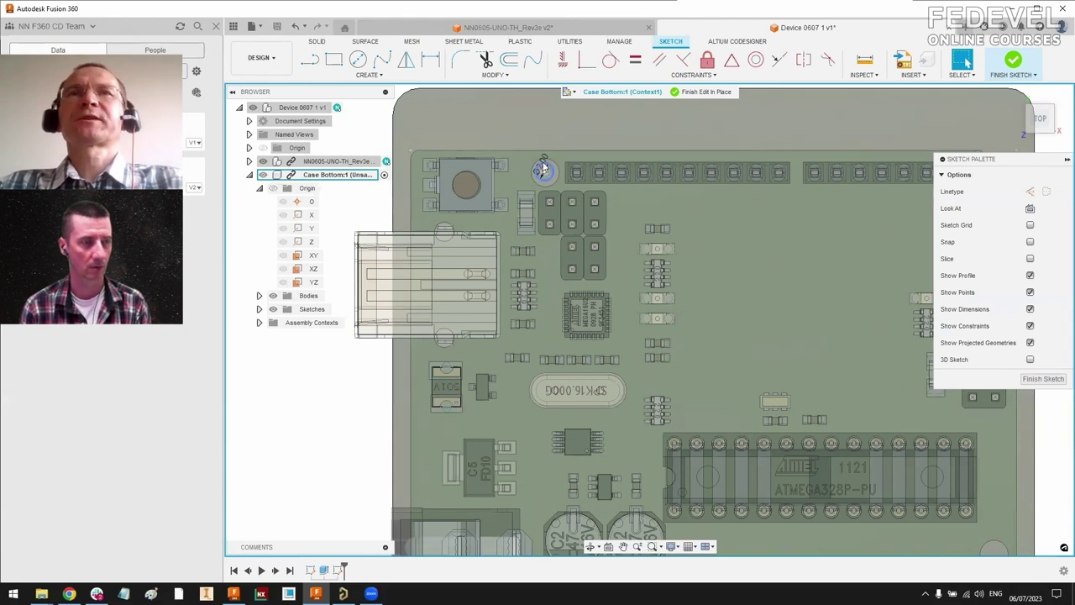
click(587, 119)
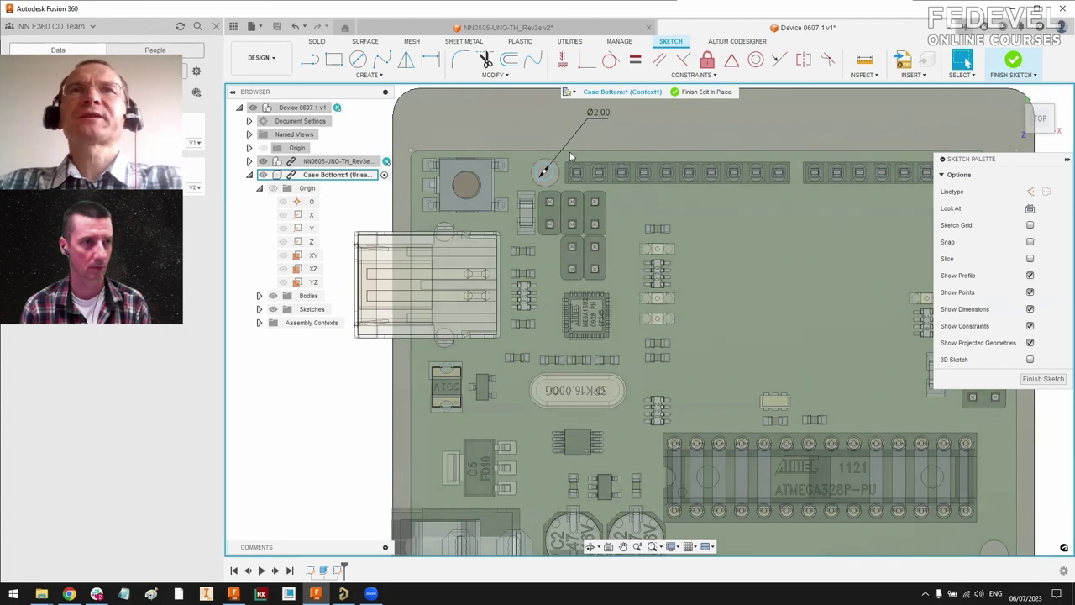
Step: Add a concentric 5 mm circle on the same hole and move its dimension clear
click(358, 59)
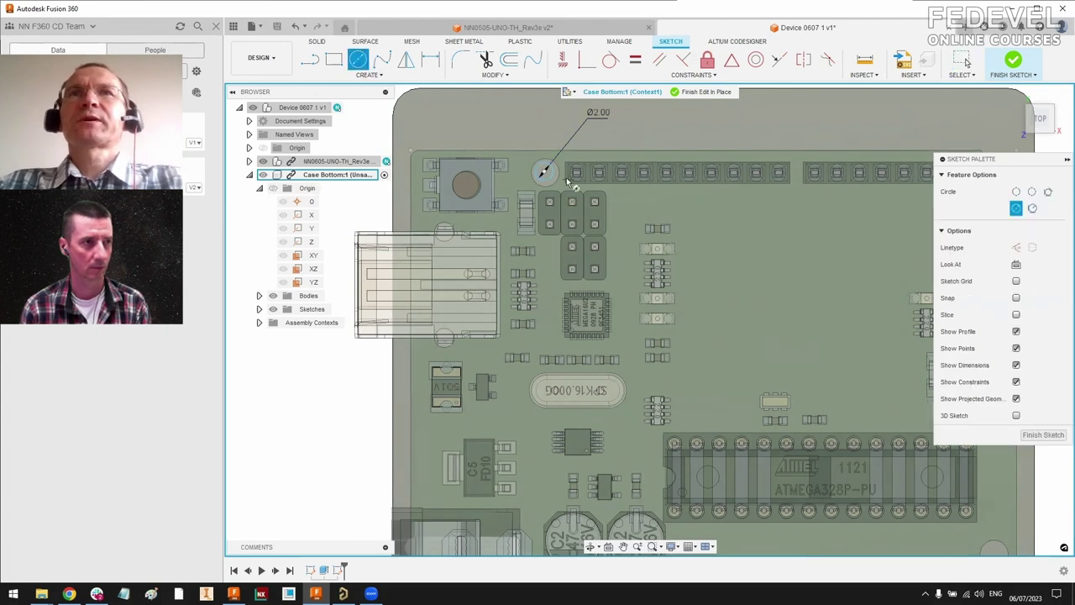
click(544, 173)
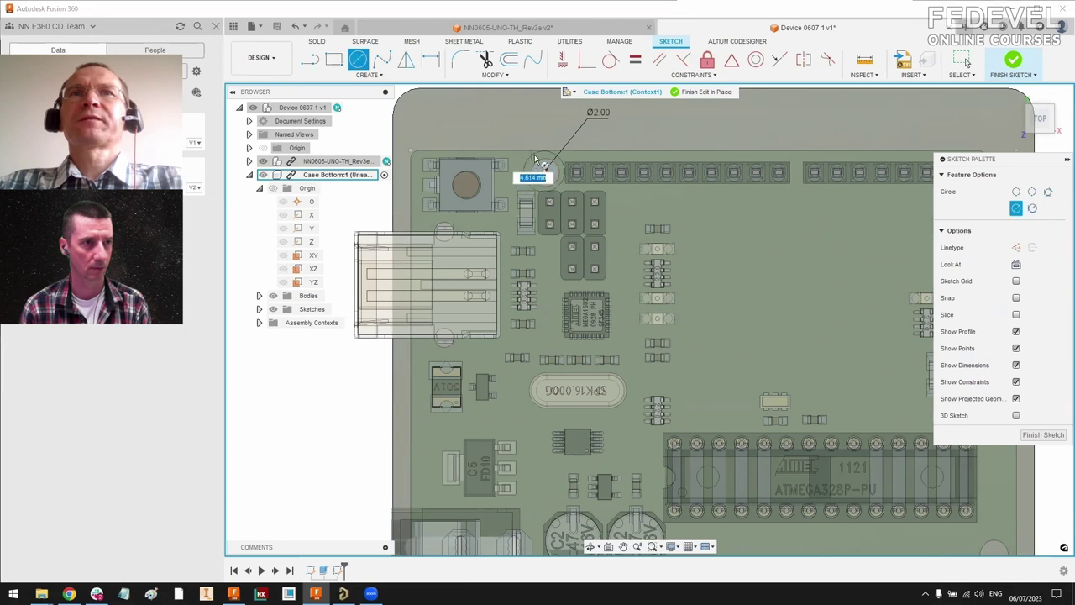
text(5)
key(Return)
key(Escape)
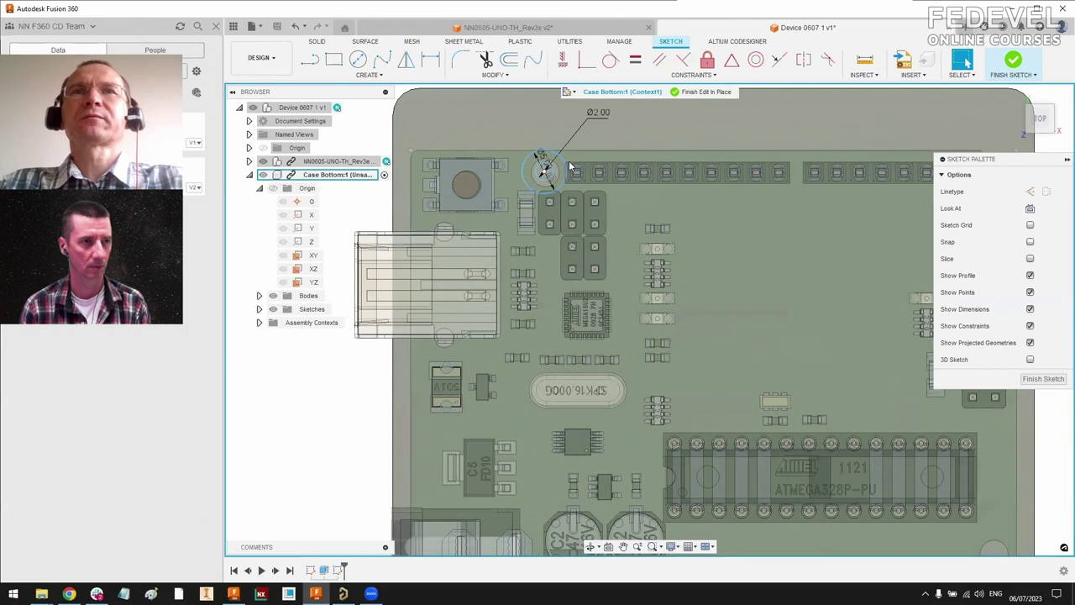
scroll(569, 166, up, 1)
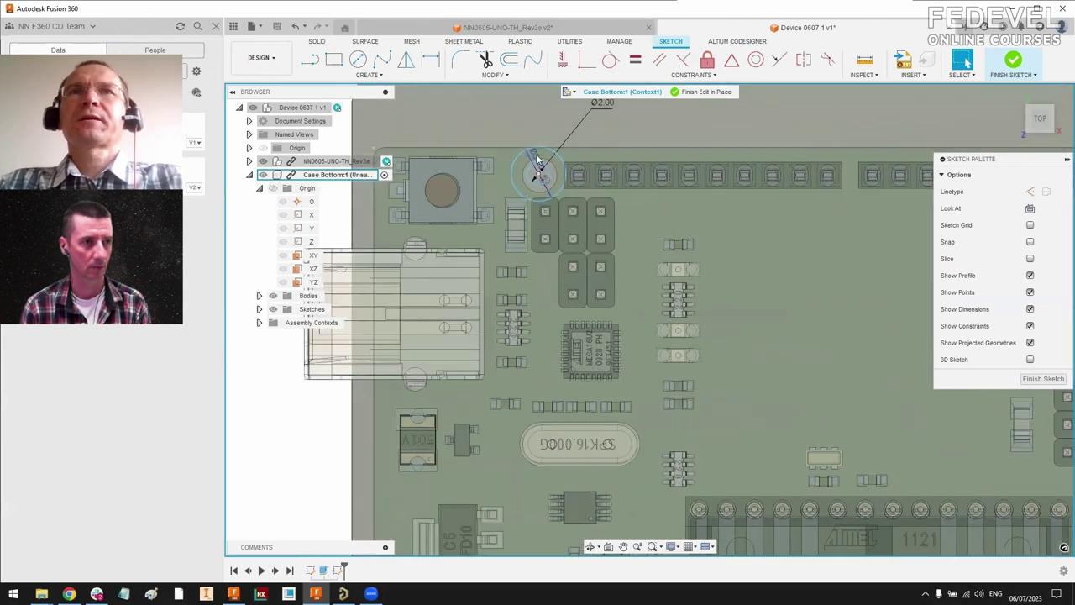
drag(533, 157, 504, 129)
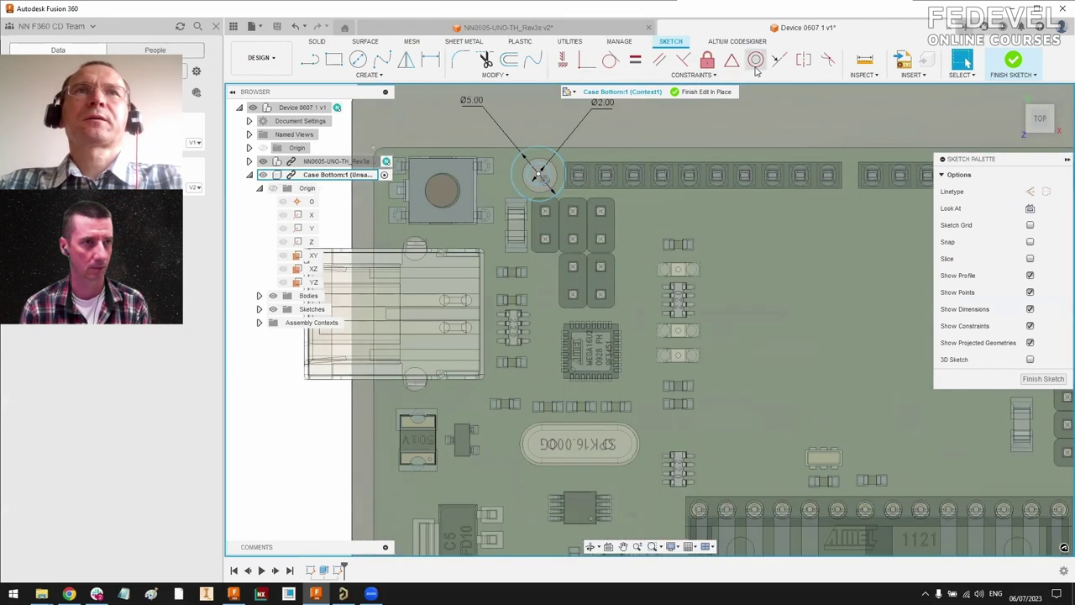
Step: Apply a concentric constraint between the Ø2.00 and Ø5.00 circles at the top-left mounting hole
click(755, 60)
scroll(526, 183, up, 2)
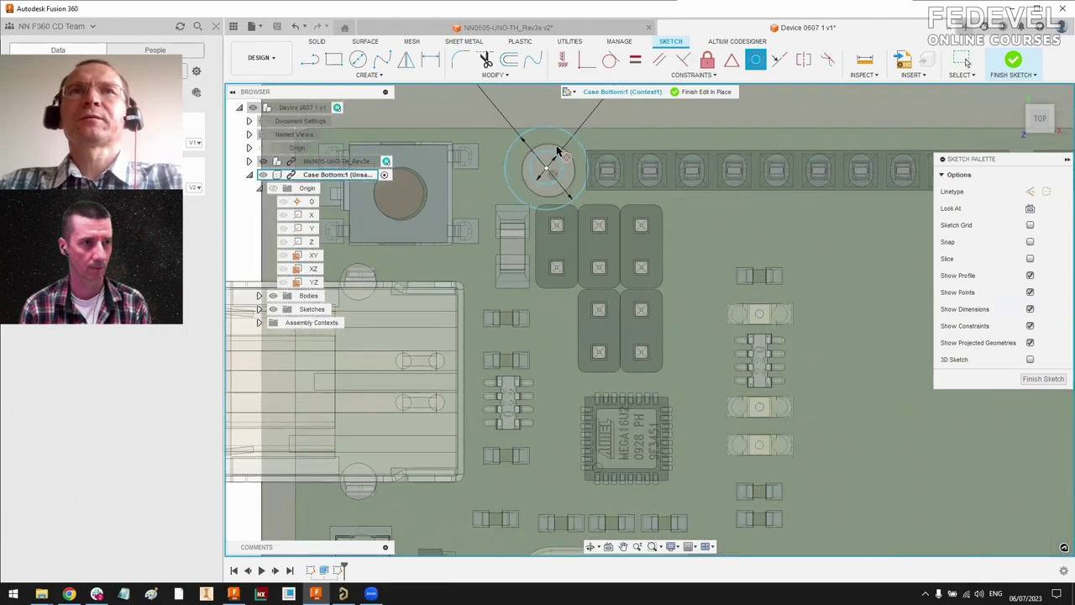
click(550, 157)
click(550, 157)
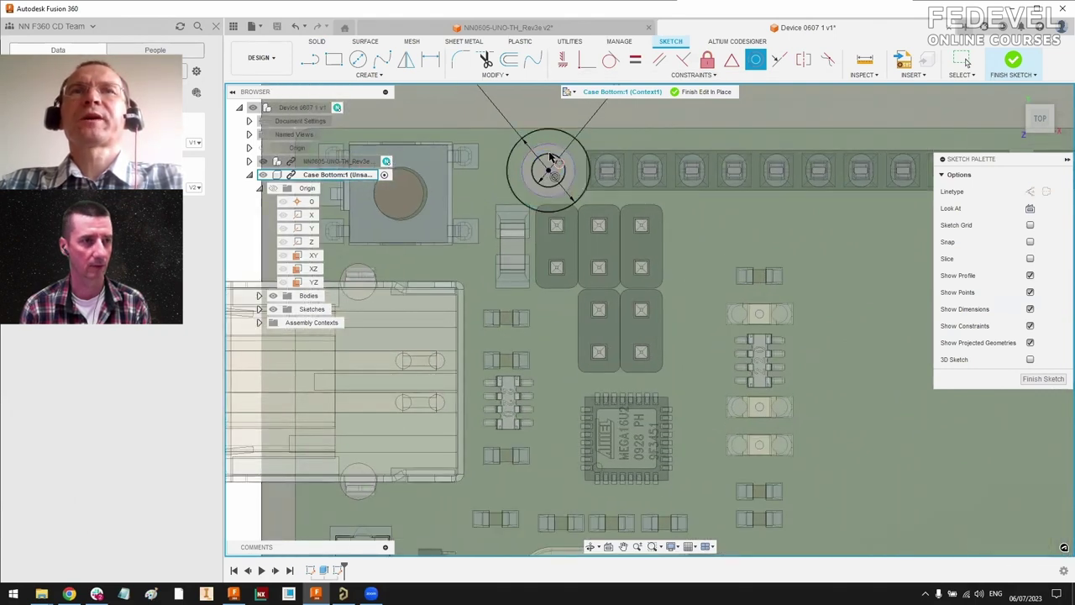
scroll(551, 191, down, 5)
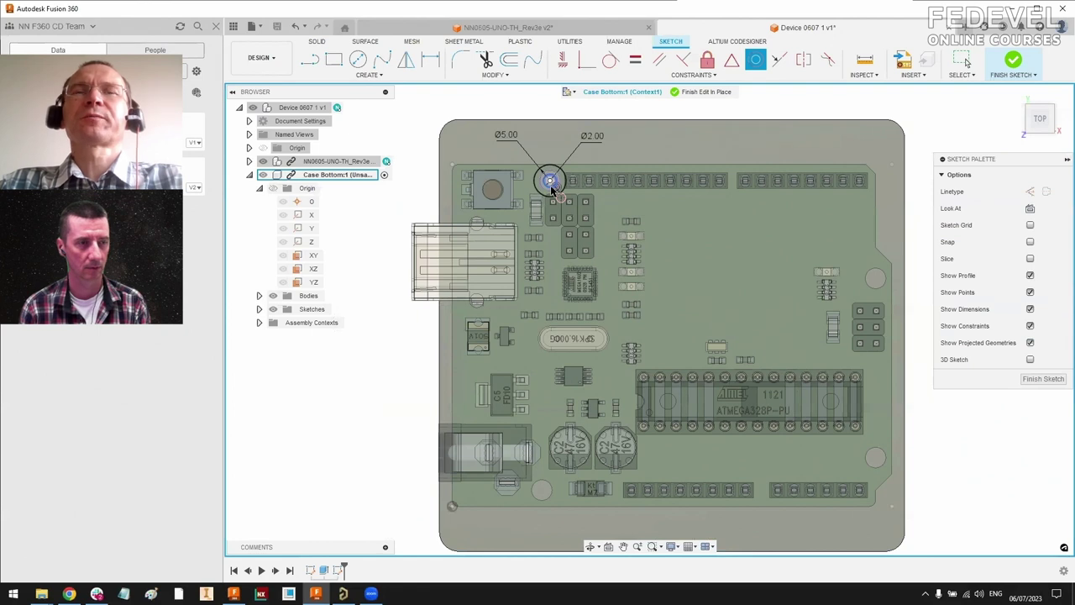
scroll(554, 194, up, 2)
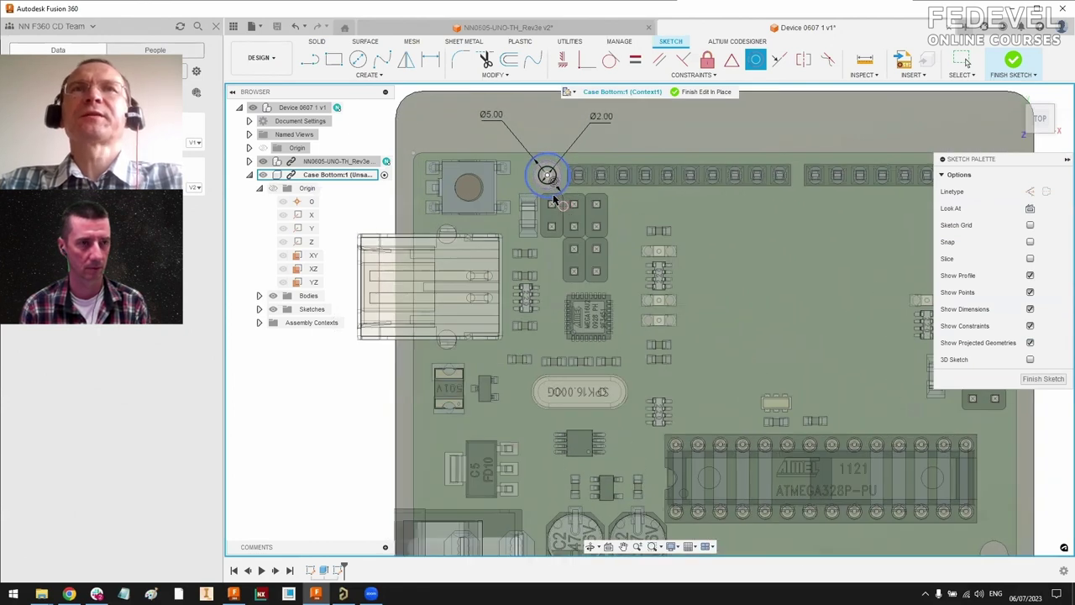
scroll(555, 200, down, 2)
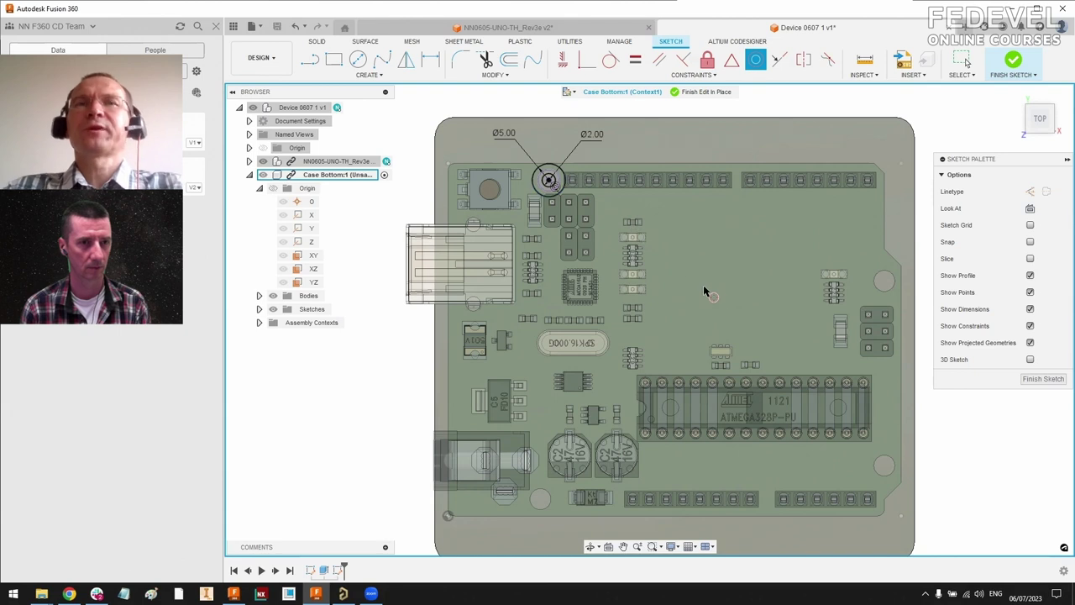
Step: Reapply the concentric constraint to the Ø5.00 circle, then select the circle pair
click(546, 180)
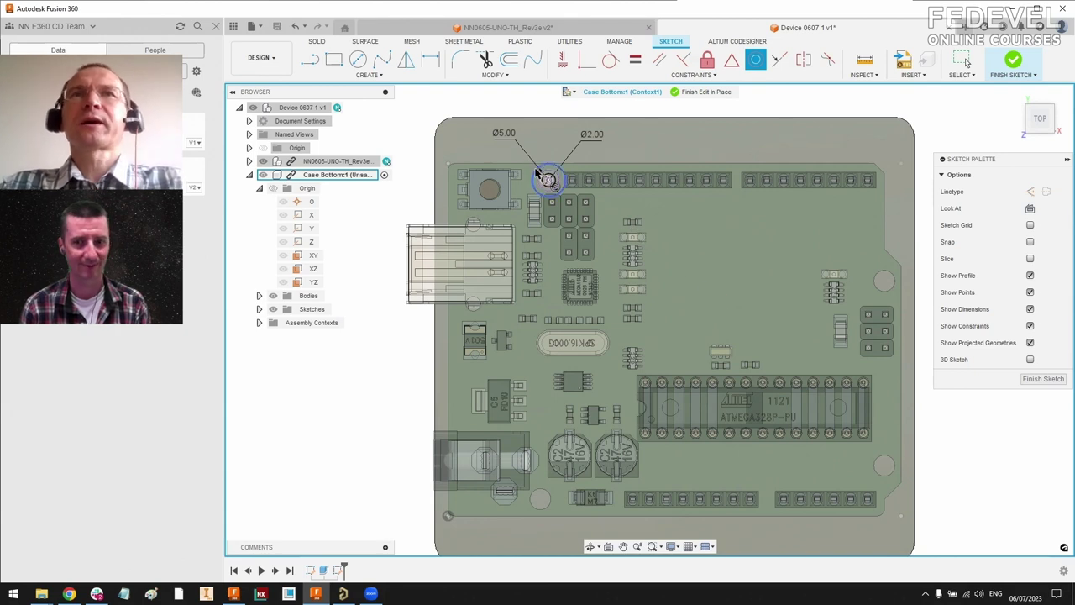
scroll(542, 189, up, 2)
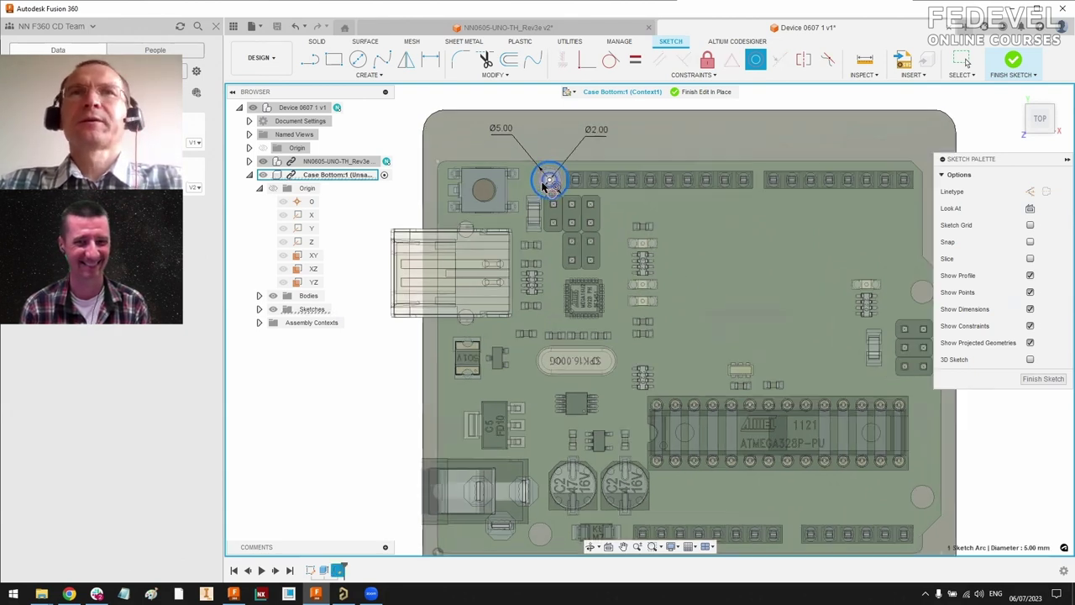
click(548, 179)
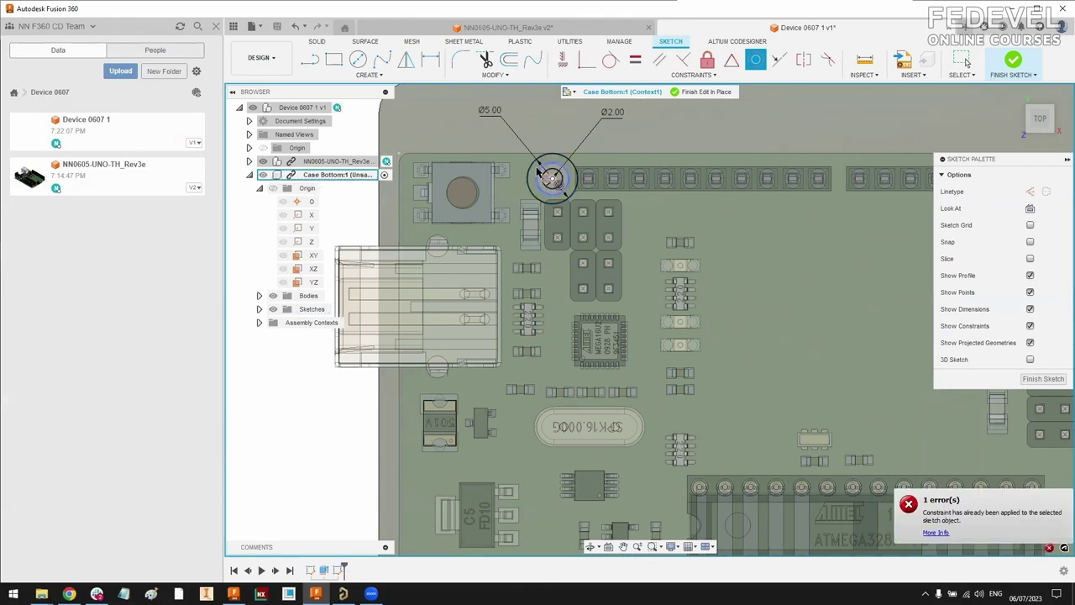
key(Escape)
scroll(530, 173, down, 2)
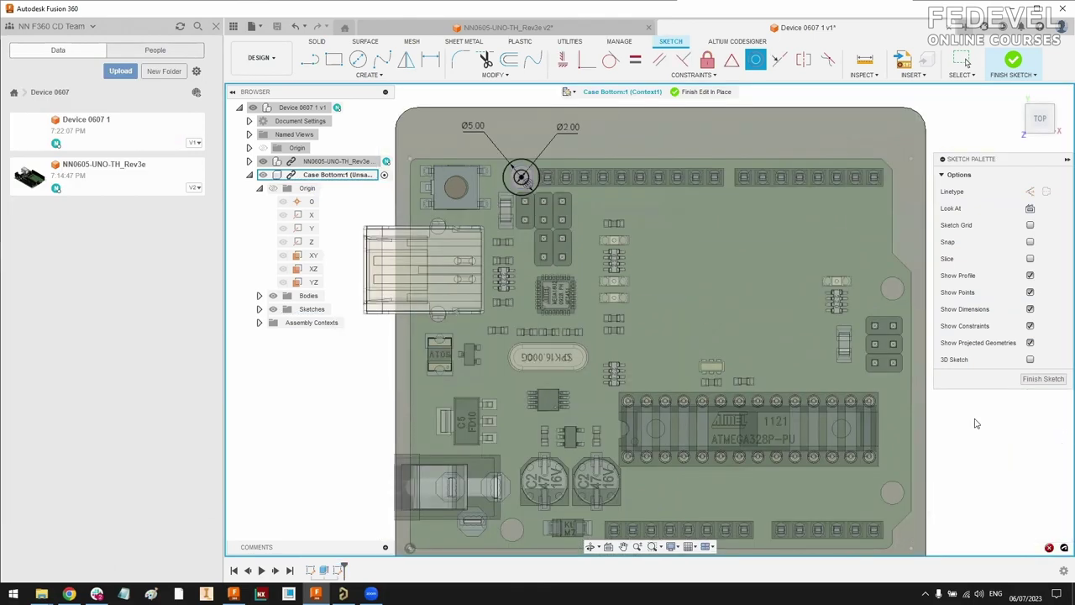
scroll(529, 178, up, 3)
click(529, 178)
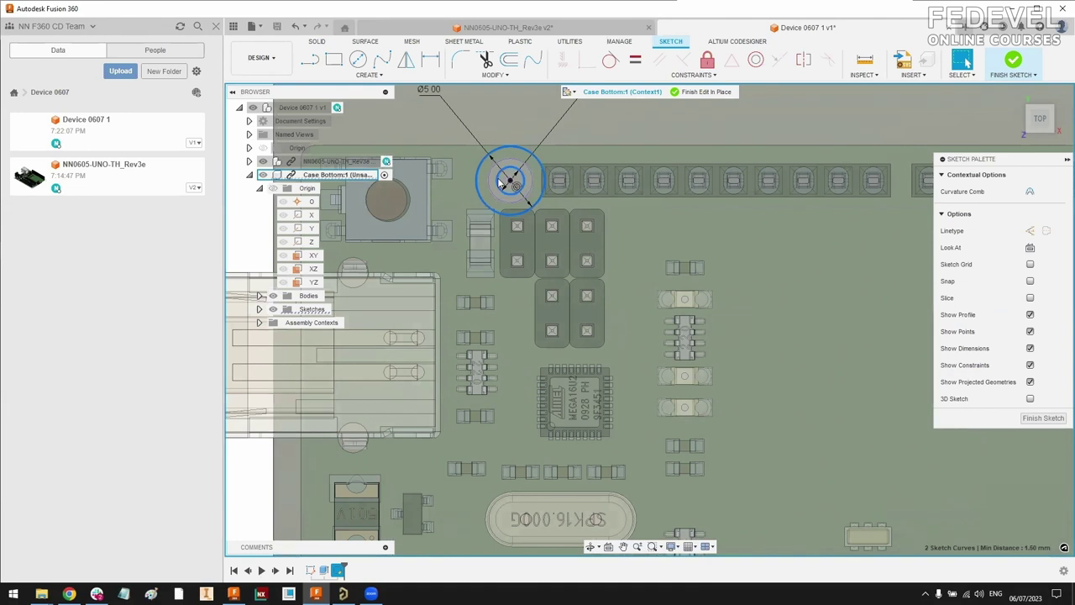
Step: Move the circle pair onto the lower-left mounting hole and centre it there
scroll(501, 183, down, 3)
key(m)
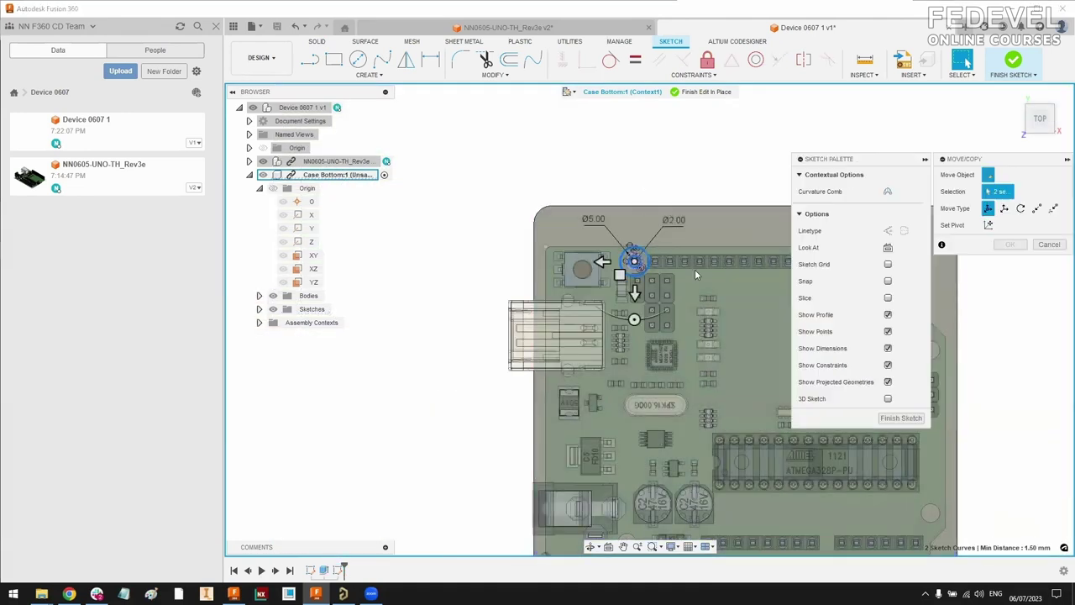
drag(649, 267, 649, 528)
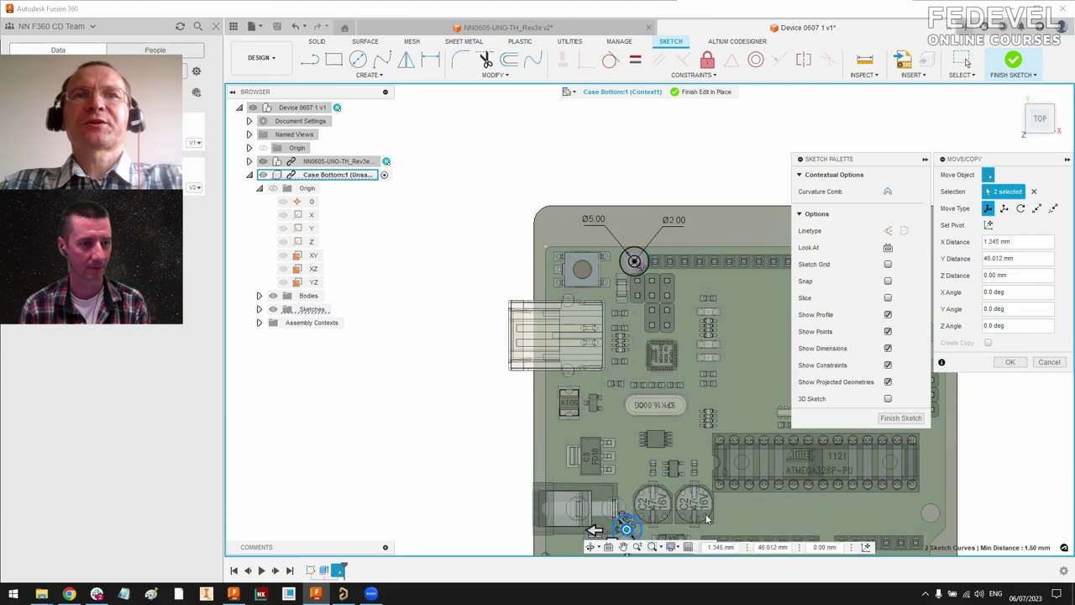
middle_drag(706, 518, 531, 385)
scroll(531, 385, up, 3)
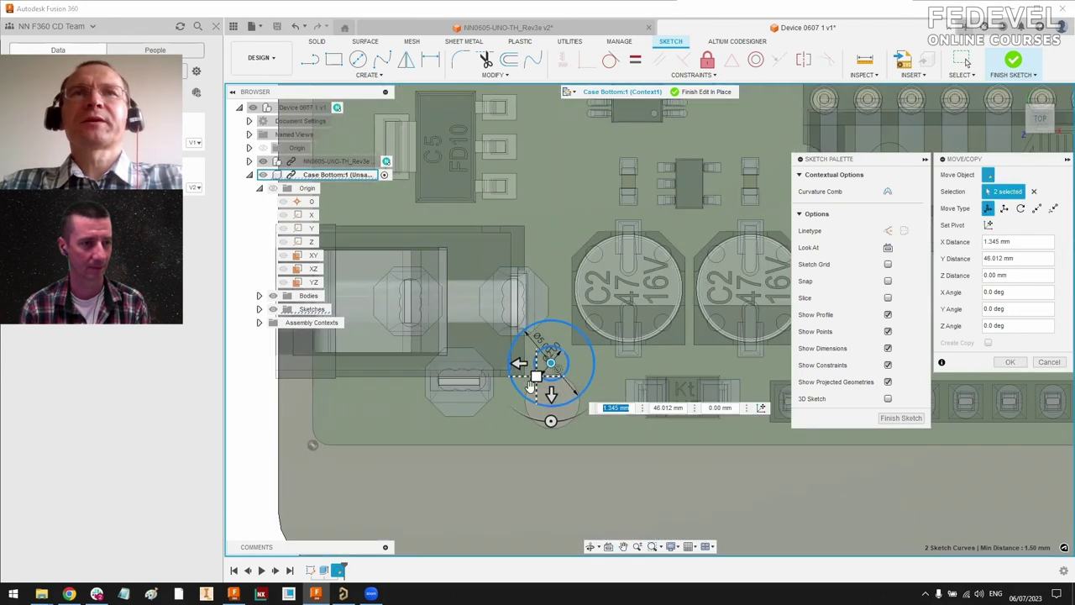
key(Return)
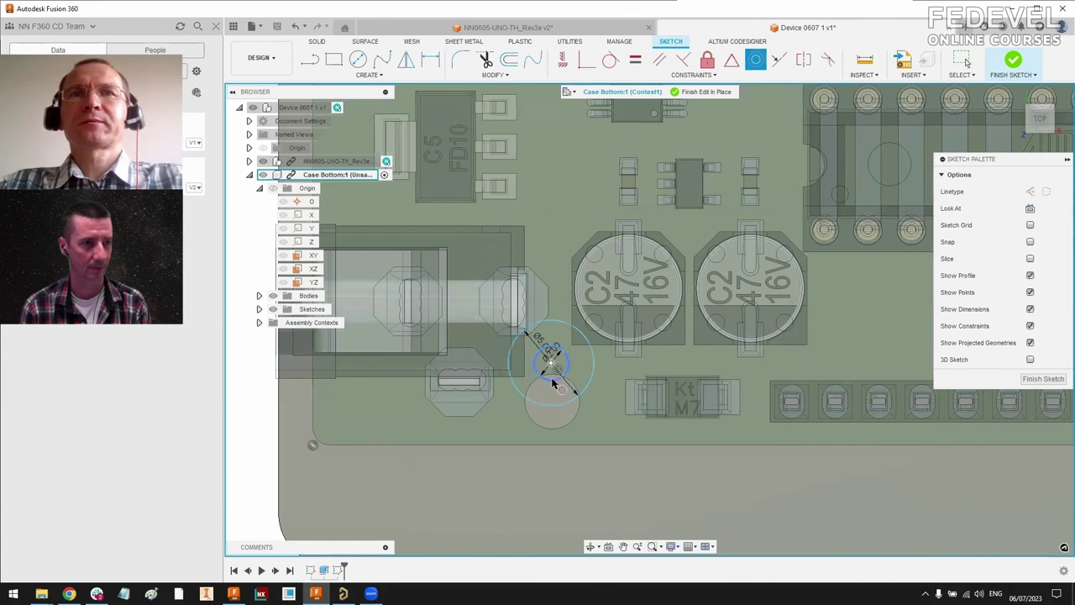
click(574, 421)
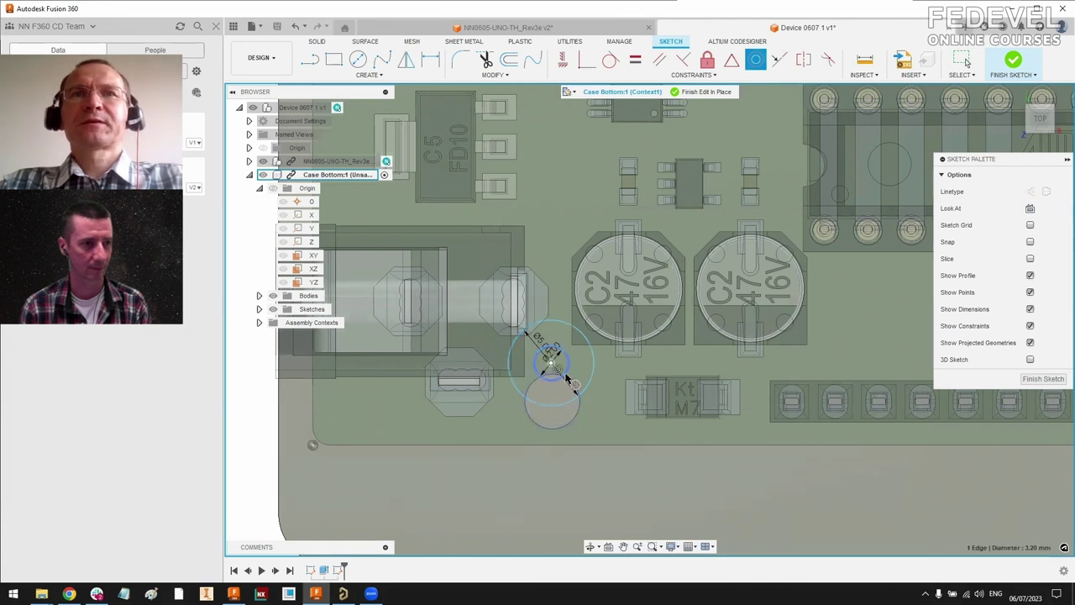
click(568, 380)
scroll(868, 467, up, 3)
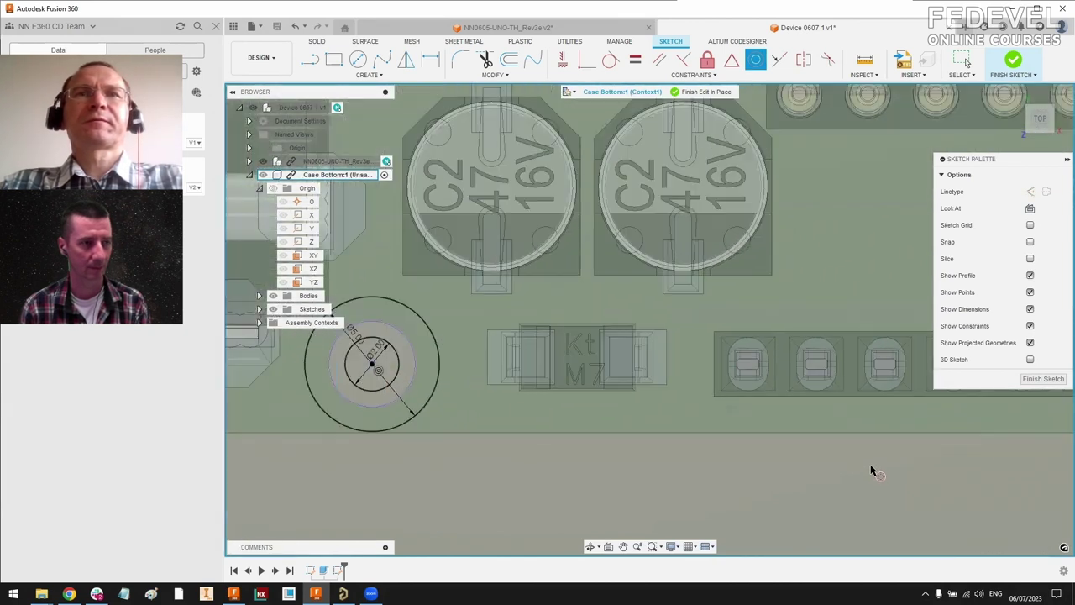
scroll(871, 471, down, 6)
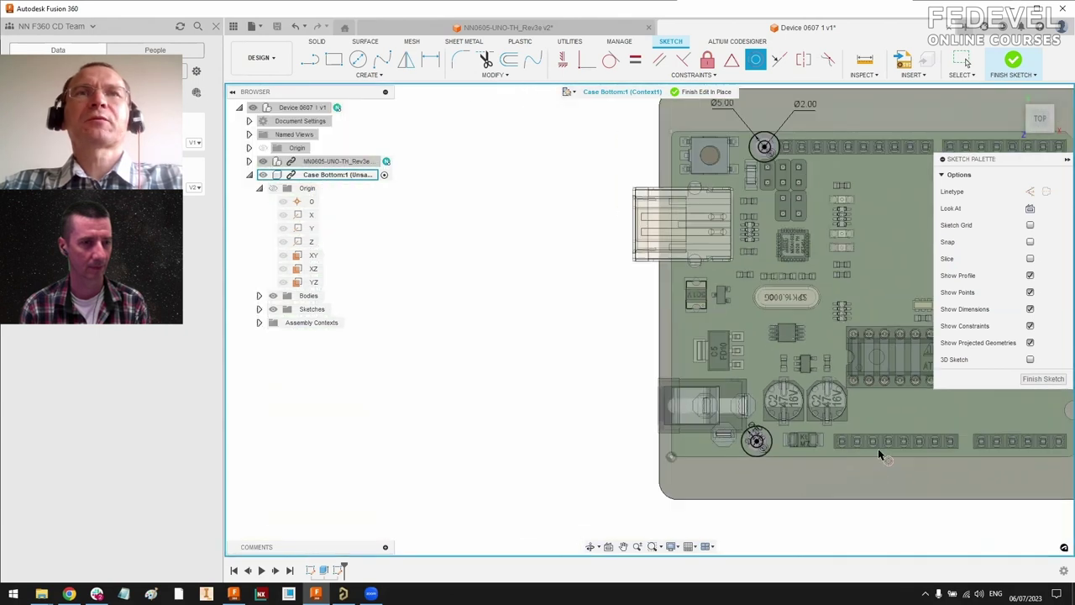
middle_drag(877, 452, 578, 491)
right_click(871, 347)
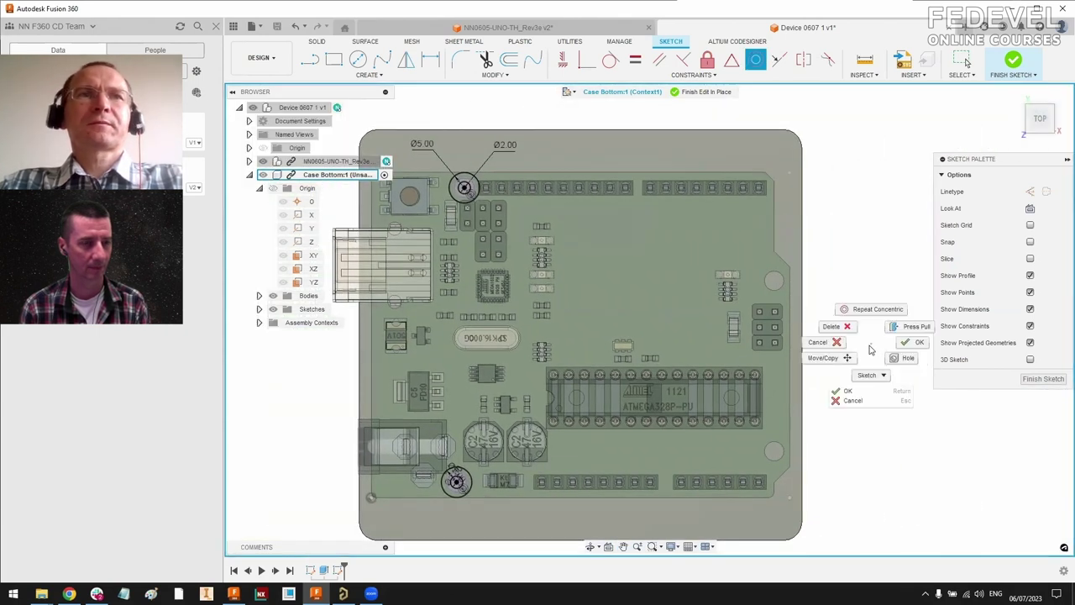
click(830, 343)
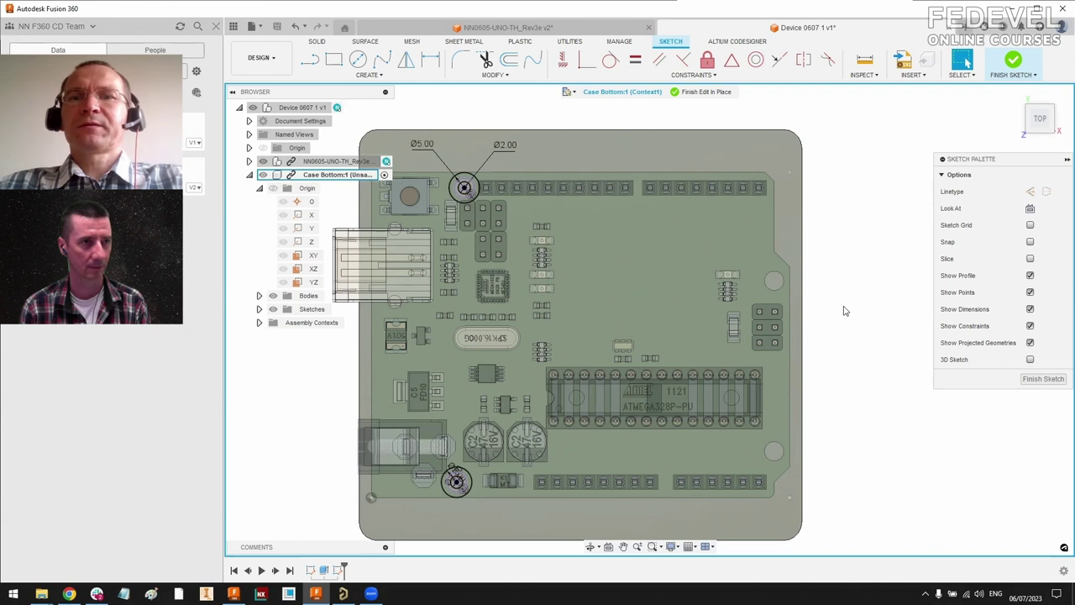
Step: Move the circle pair to the right-side mounting hole and make it concentric
key(m)
drag(463, 184, 780, 293)
scroll(779, 293, up, 2)
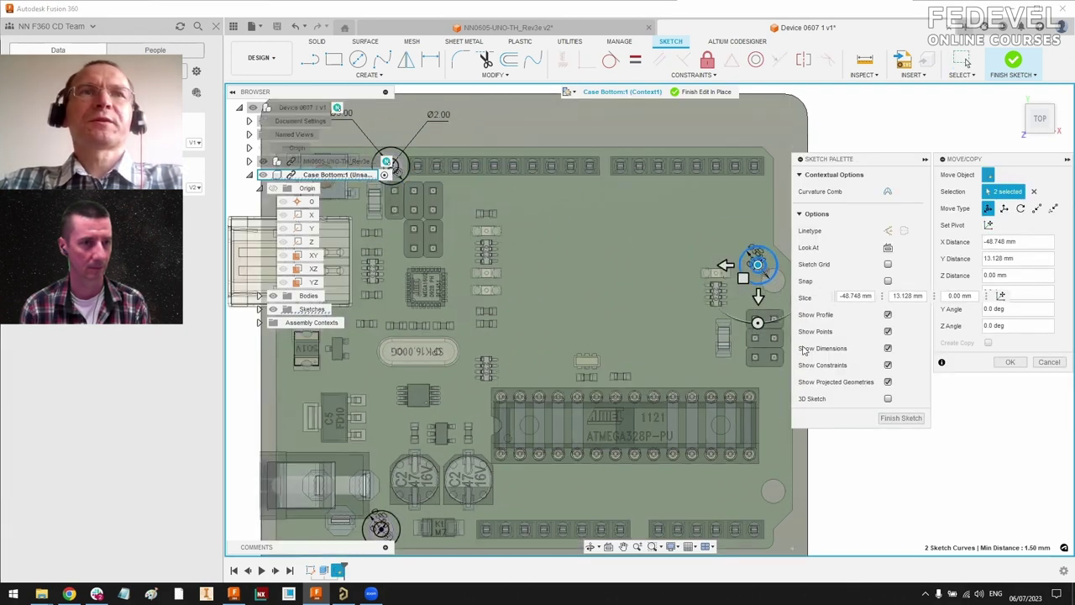
key(Return)
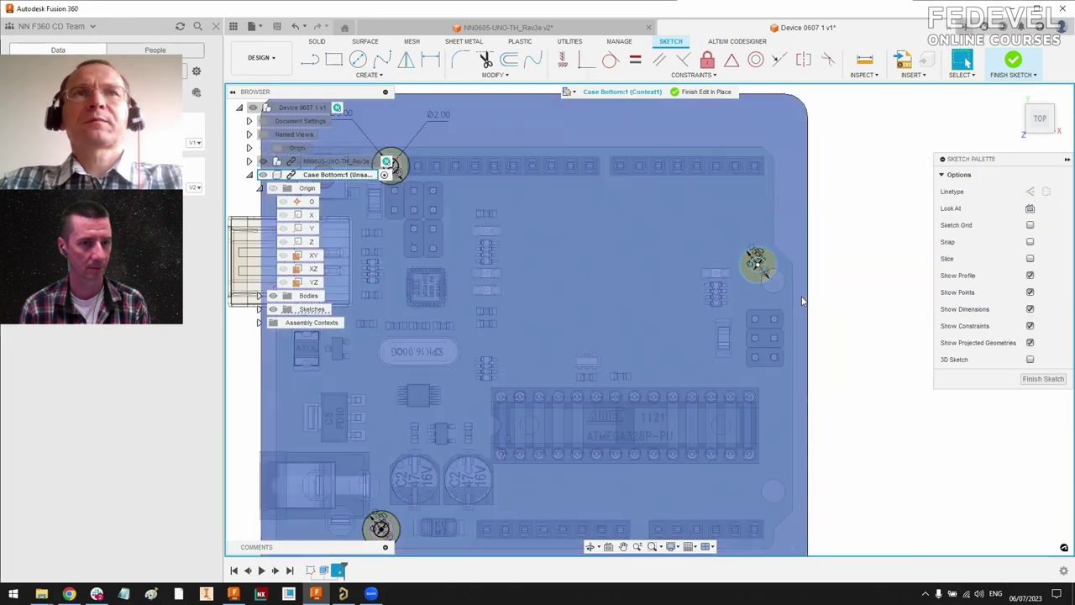
click(755, 61)
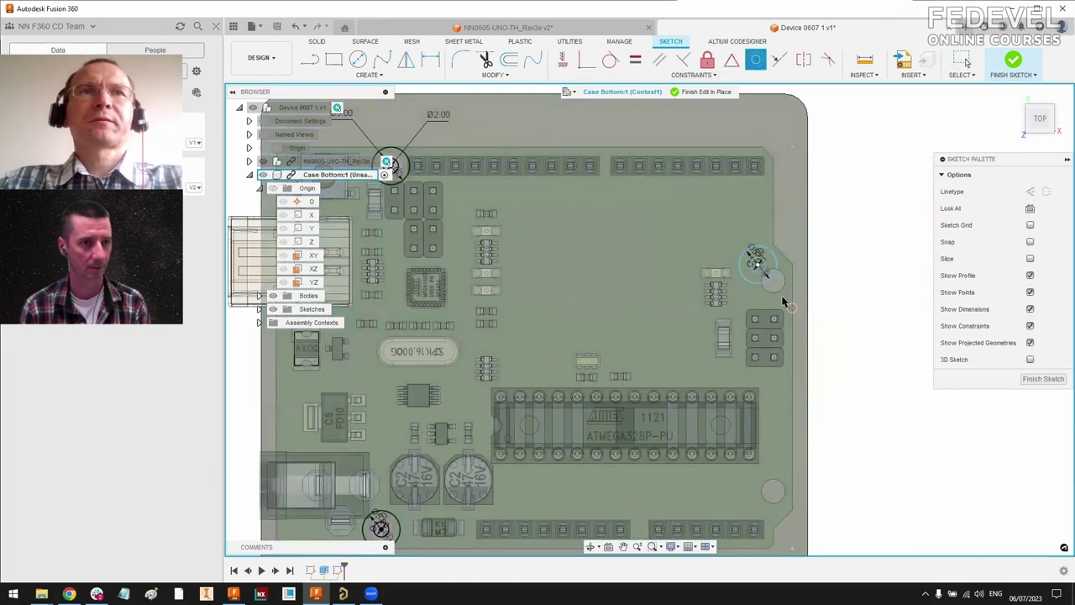
click(765, 265)
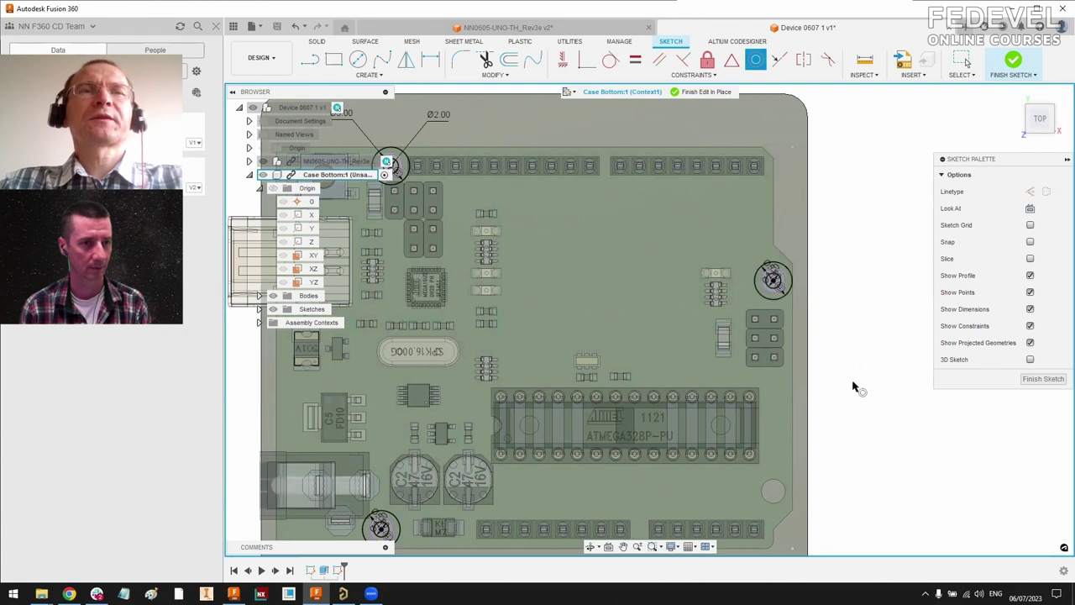
scroll(852, 384, down, 3)
scroll(856, 387, up, 2)
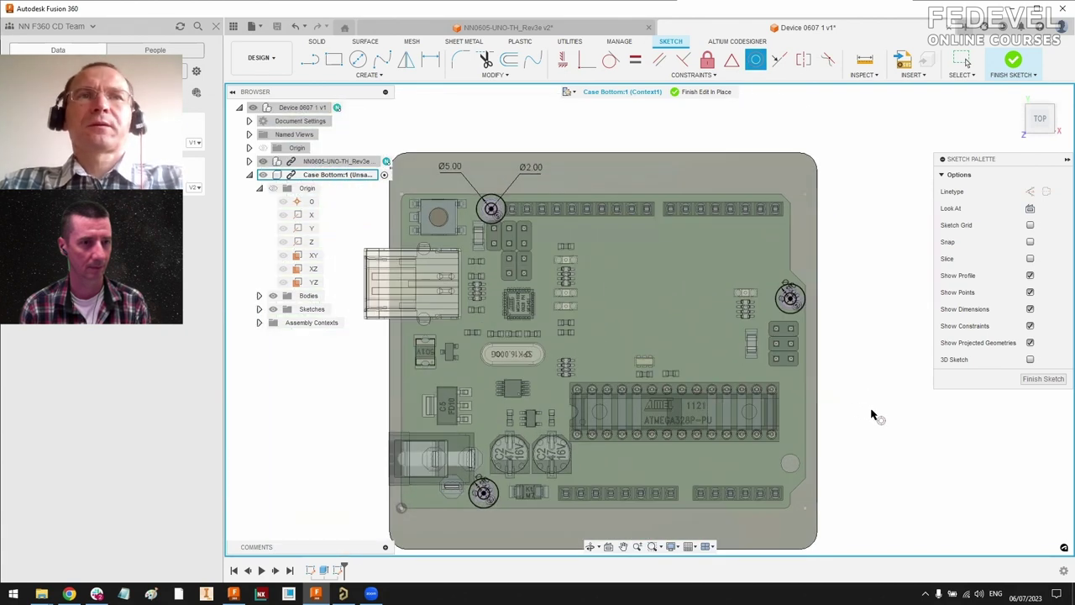
right_click(873, 415)
click(855, 408)
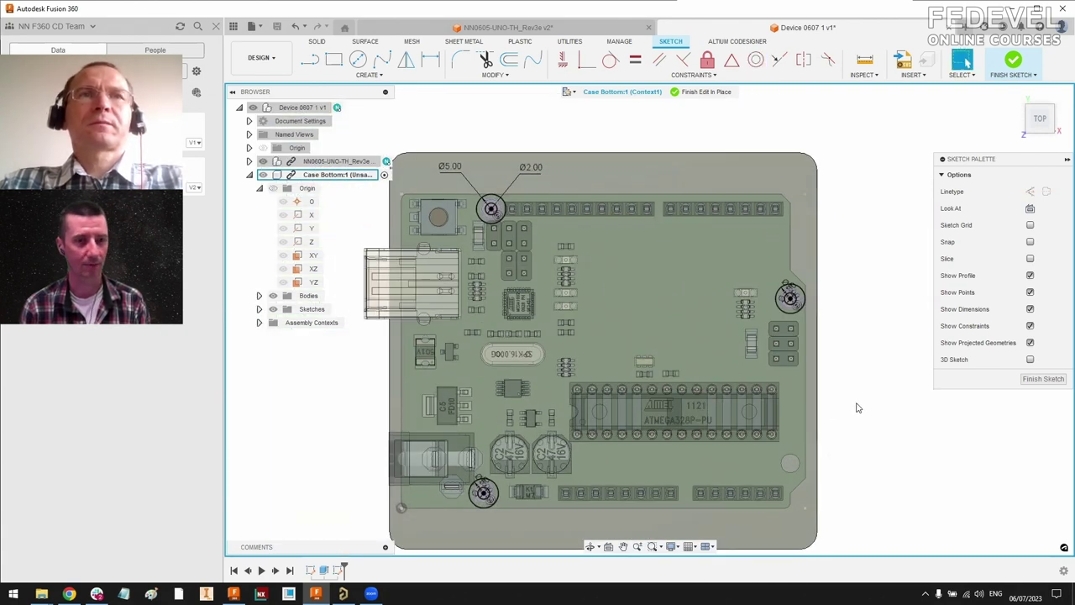
Step: Move the top-left circle pair to the bottom-right mounting hole
click(491, 208)
key(m)
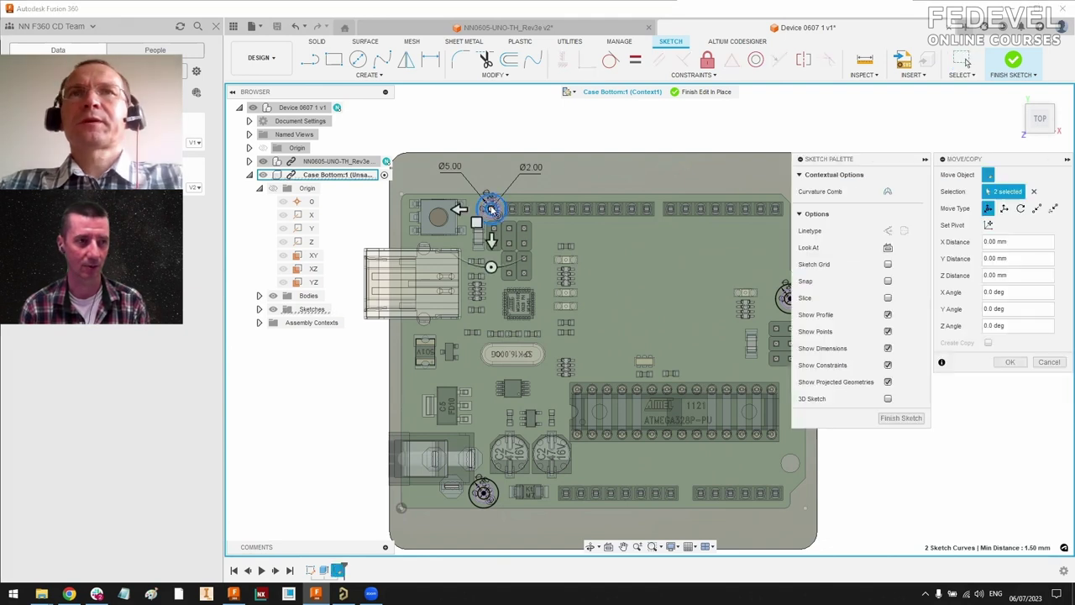
drag(492, 206, 781, 464)
scroll(844, 469, up, 3)
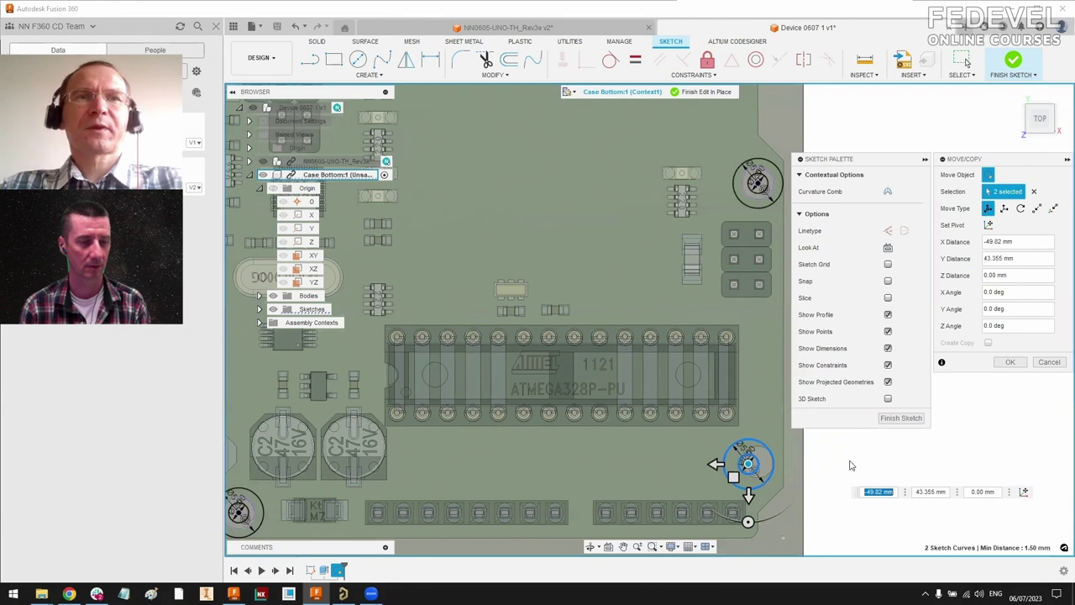
key(Return)
click(755, 60)
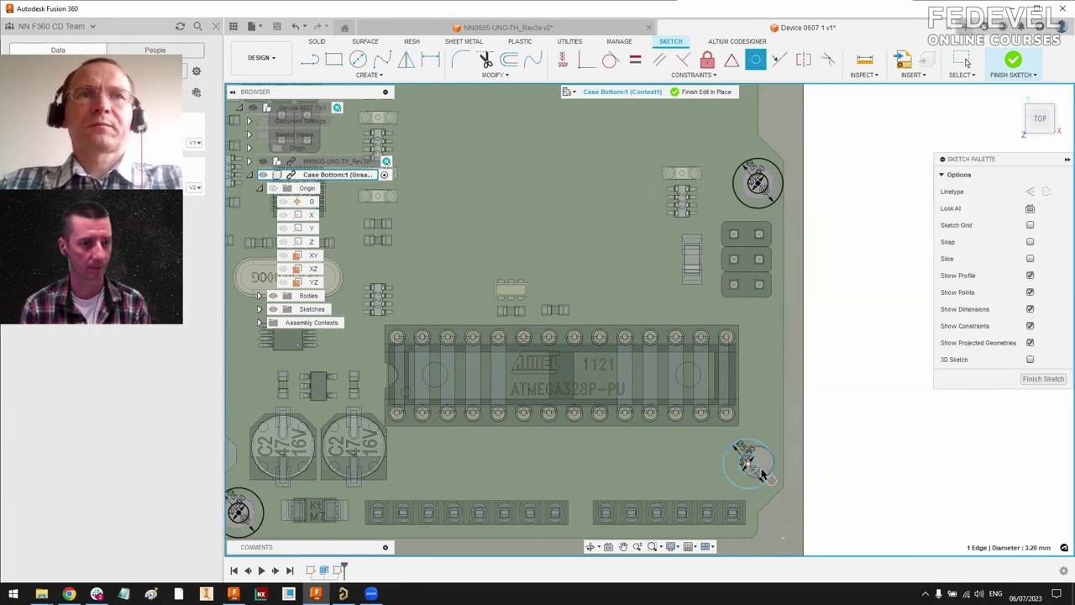
scroll(819, 432, down, 3)
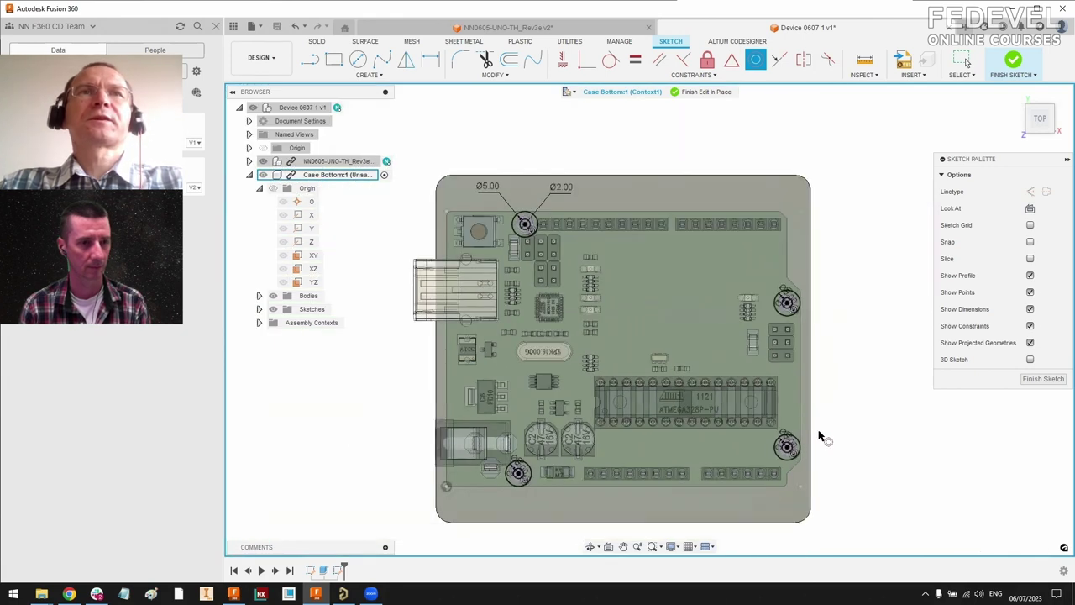
right_click(887, 444)
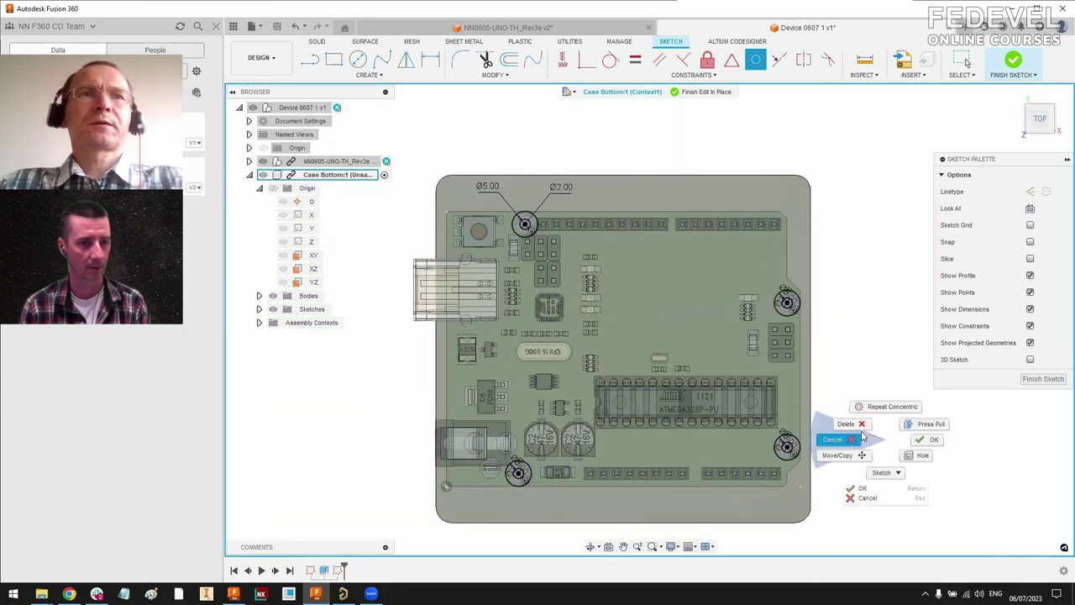
click(855, 440)
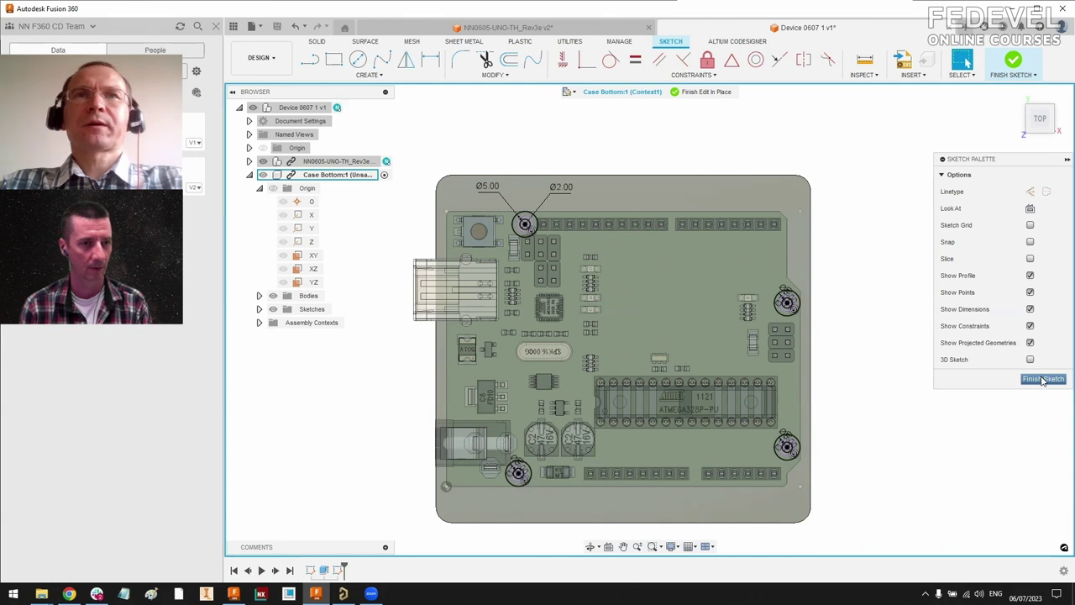
Step: Finish the standoff sketch and select the first hole ring profile
mouse_move(845, 478)
shift+middle_down()
mouse_move(835, 405)
mouse_move(831, 415)
shift+middle_up()
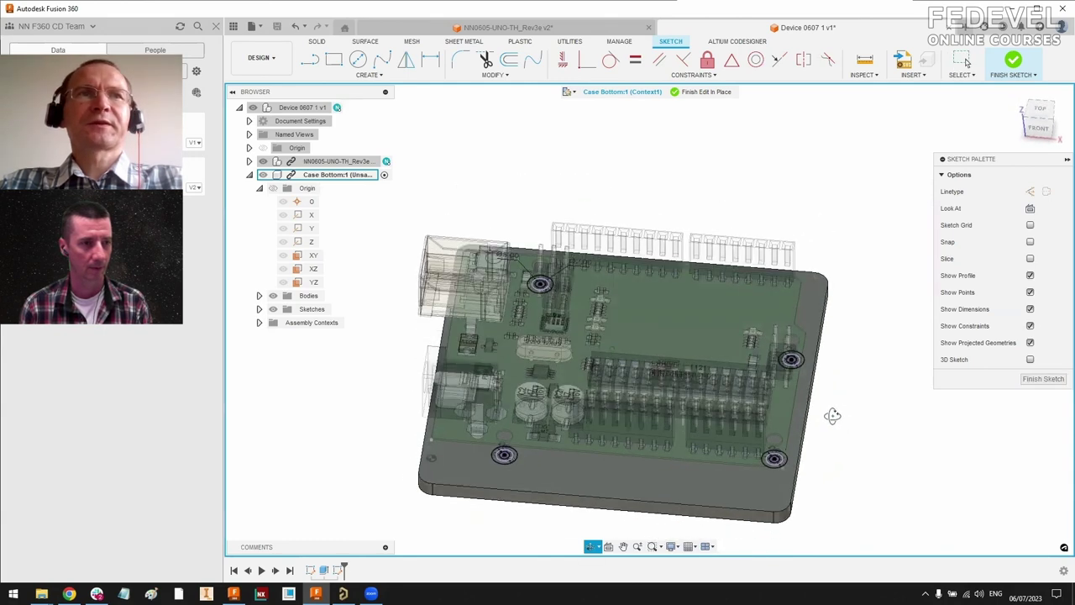
click(1043, 379)
shift+middle_drag(520, 429, 546, 458)
click(534, 473)
scroll(541, 475, up, 2)
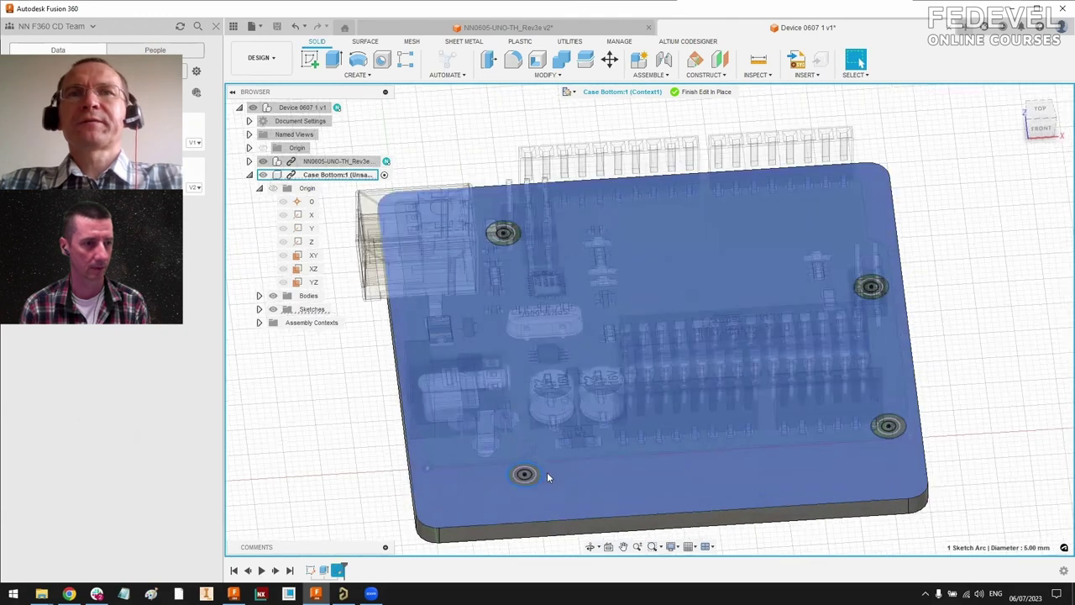
scroll(537, 473, up, 2)
scroll(542, 475, down, 4)
click(526, 476)
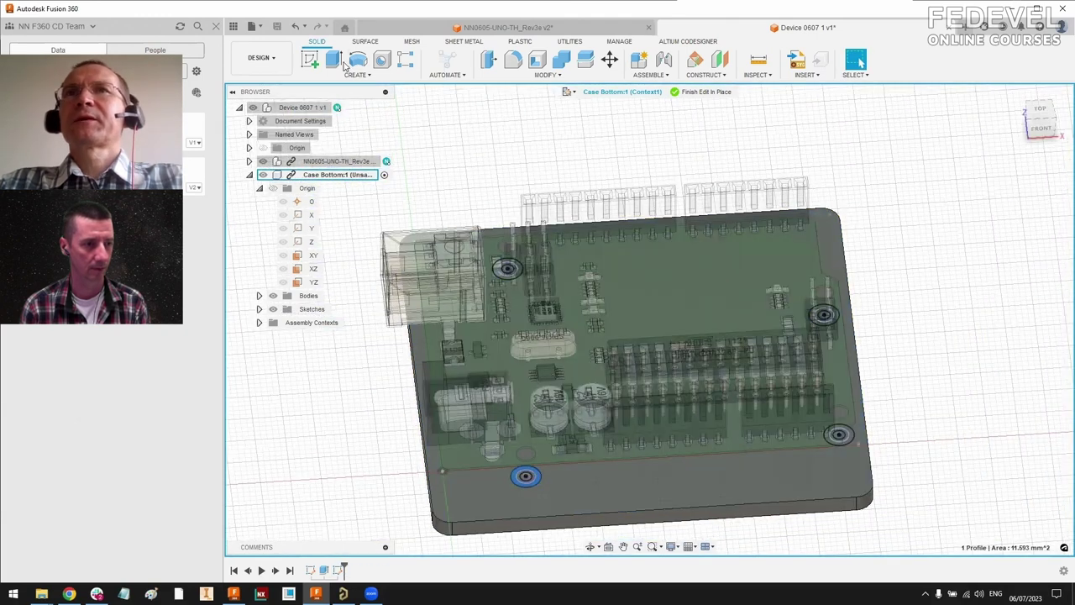
Step: Extrude with the ring profiles around all four mounting holes selected
click(334, 59)
shift+middle_drag(623, 445, 558, 429)
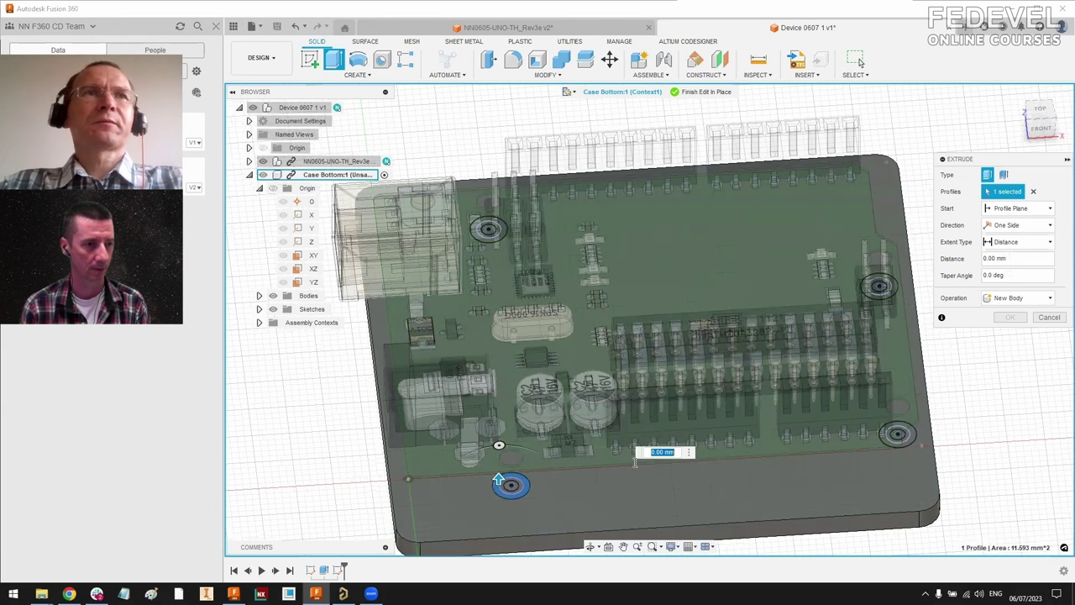
click(515, 491)
scroll(516, 490, up, 5)
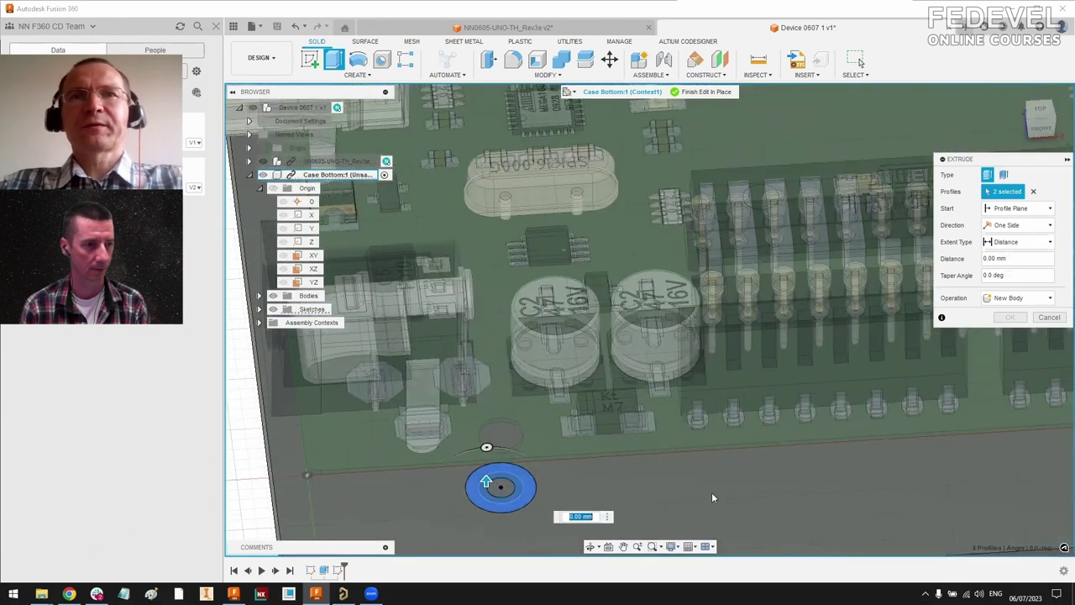
scroll(712, 495, down, 5)
scroll(953, 453, up, 6)
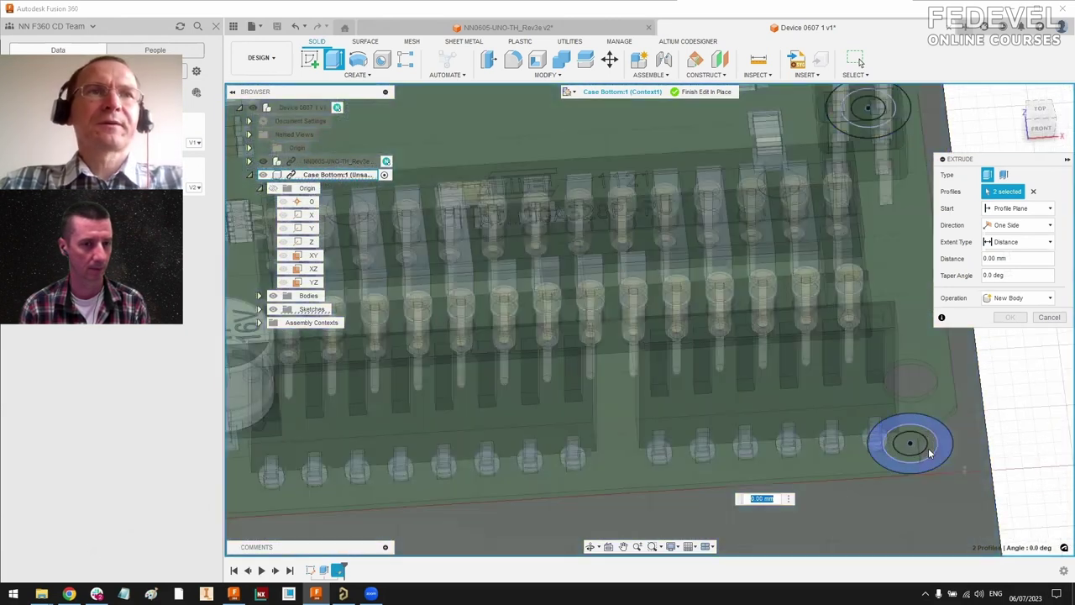
click(929, 454)
scroll(938, 480, down, 4)
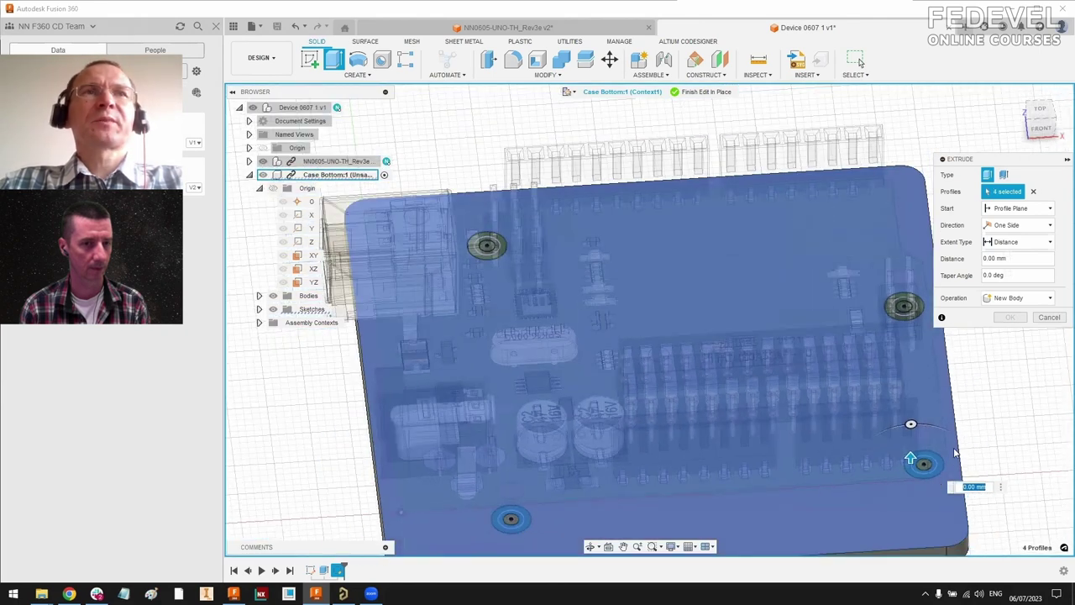
shift+middle_drag(954, 454, 411, 446)
scroll(906, 458, up, 5)
click(876, 434)
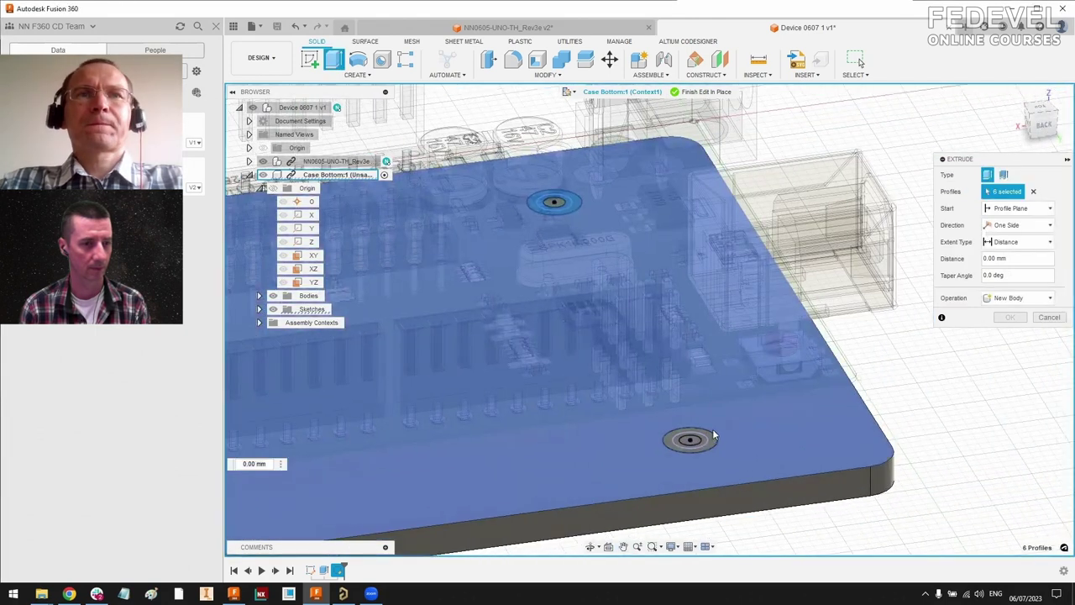
click(713, 436)
click(712, 443)
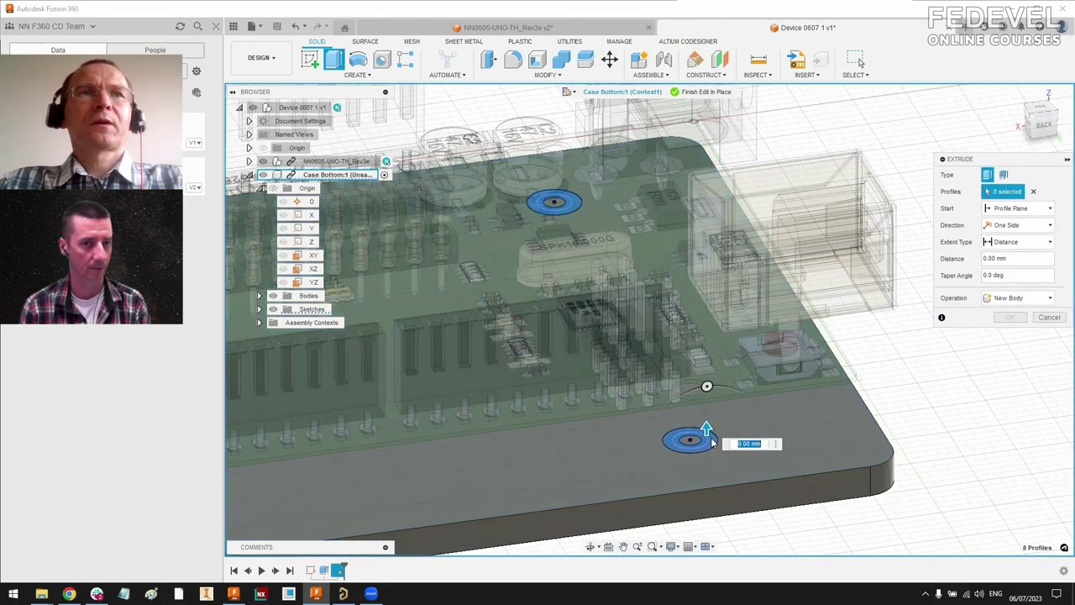
shift+middle_drag(960, 460, 931, 420)
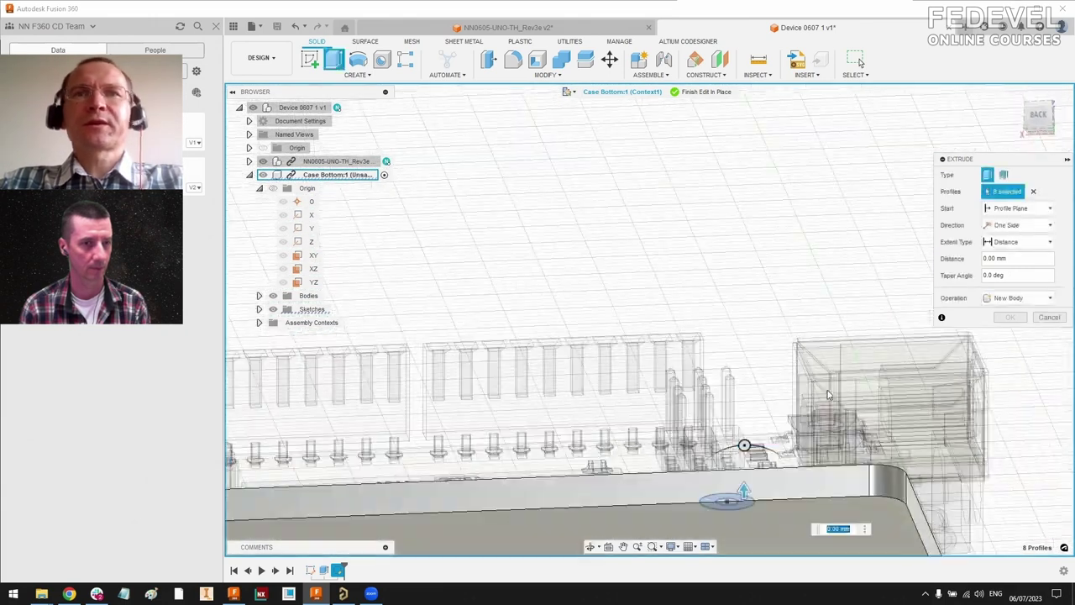
shift+middle_drag(744, 384, 454, 335)
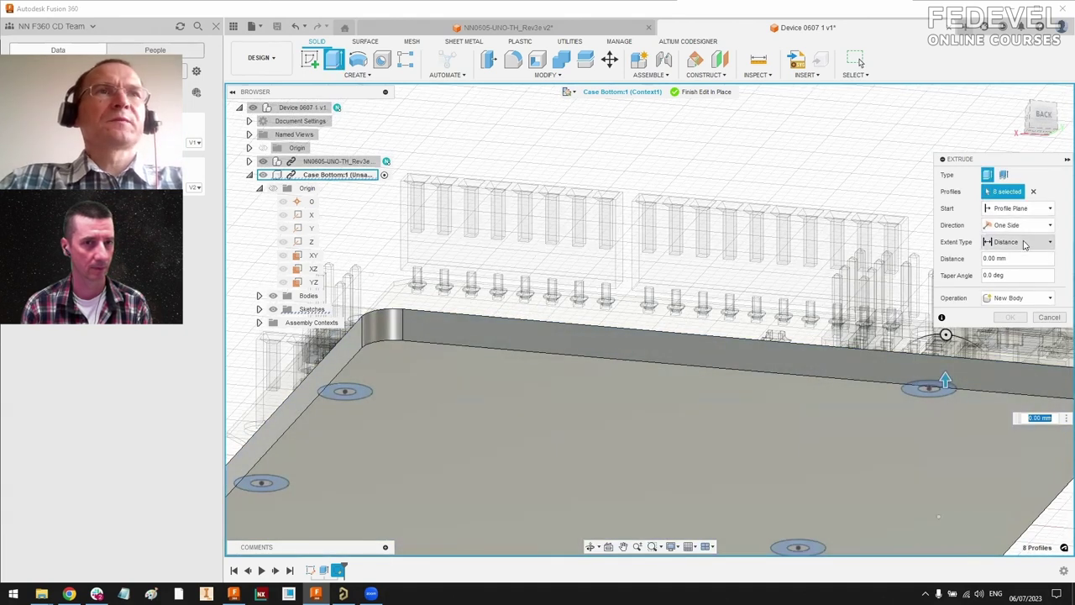
Step: Extrude the standoffs To Object up to the board, joined to the plate
click(1026, 241)
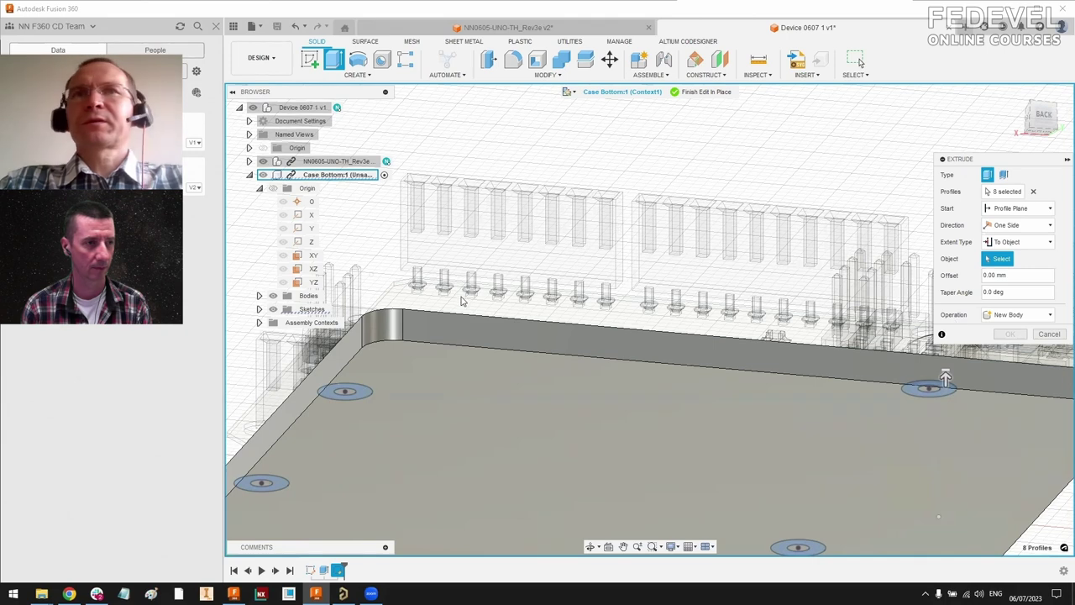
click(819, 332)
scroll(782, 323, down, 3)
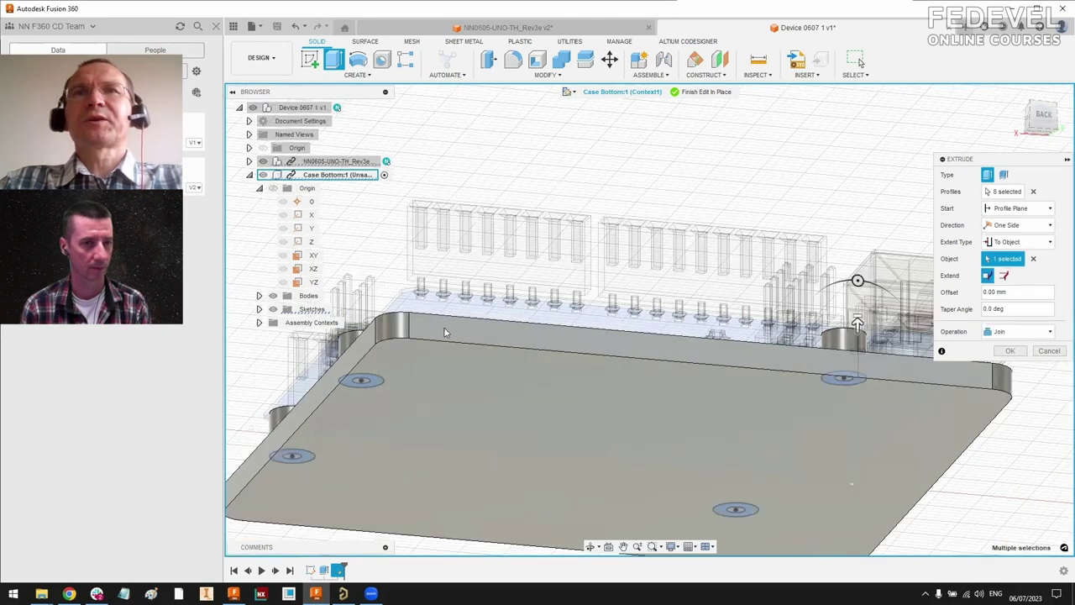
shift+middle_drag(783, 322, 601, 236)
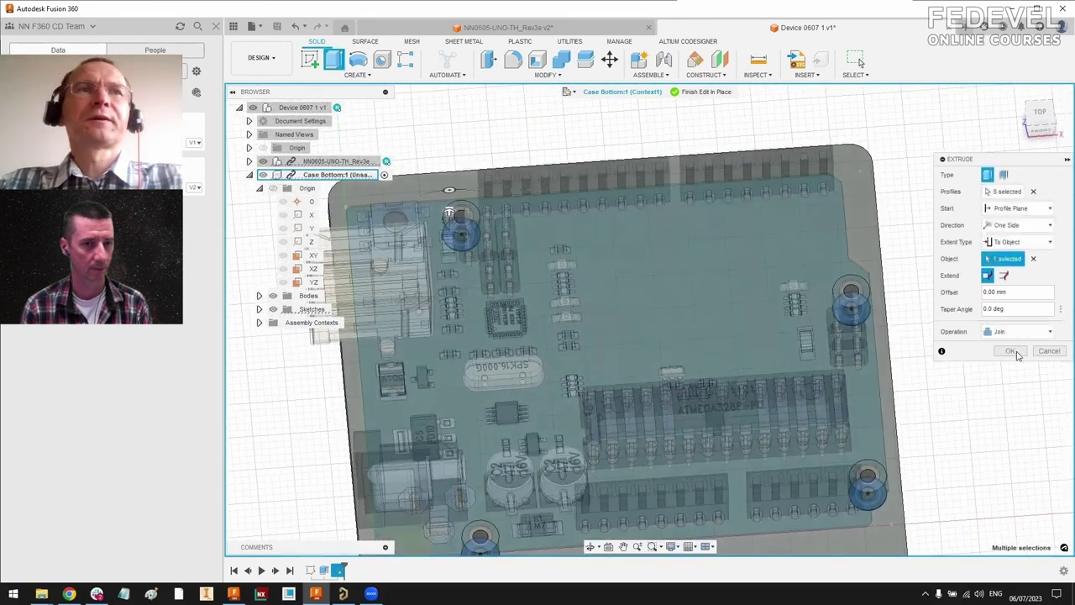
click(1011, 351)
scroll(914, 377, down, 3)
Step: Place a counterbore hole on the plate's underside with a 3 mm diameter
scroll(902, 380, up, 3)
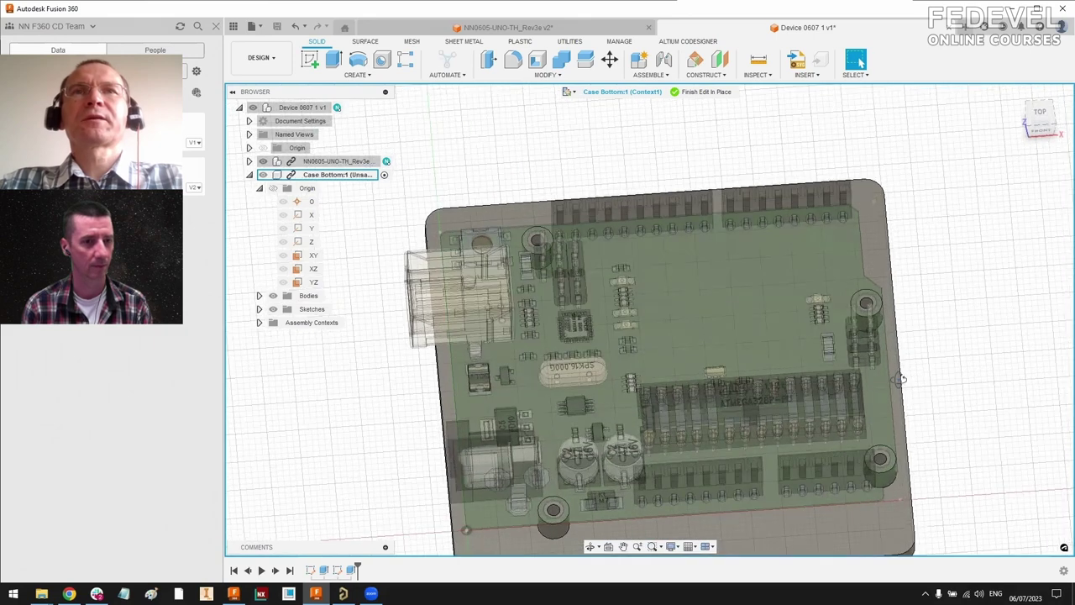
mouse_move(902, 379)
shift+middle_down()
mouse_move(860, 62)
mouse_move(857, 76)
shift+middle_up()
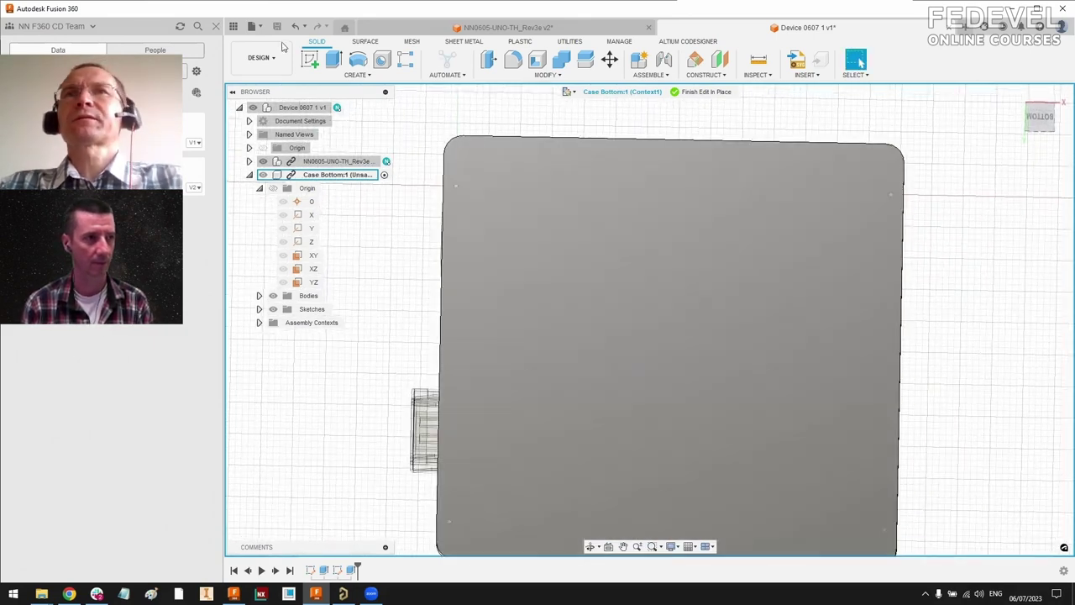
click(381, 60)
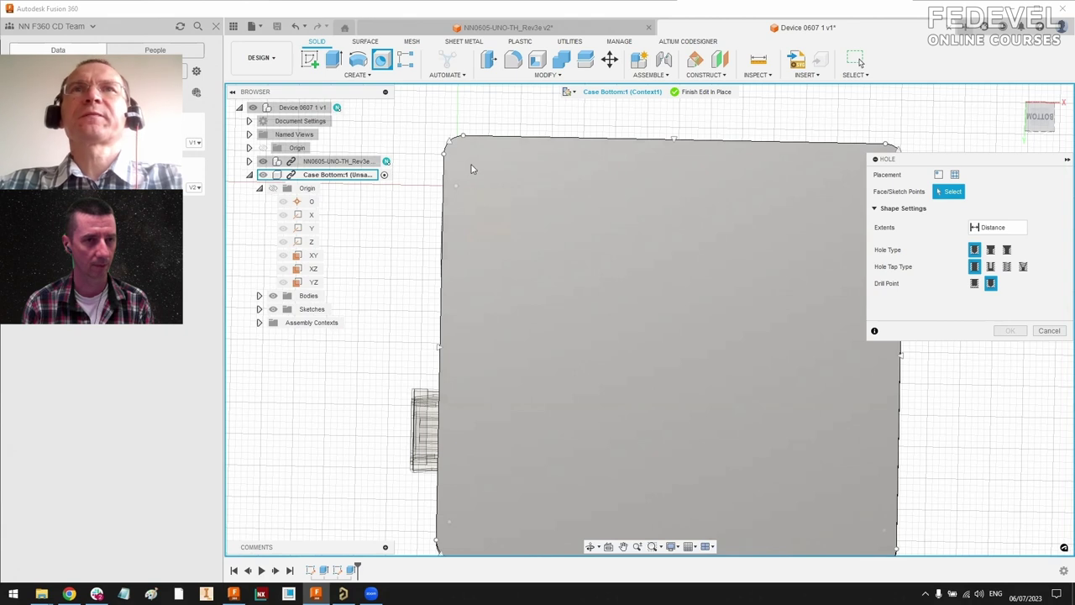
click(482, 162)
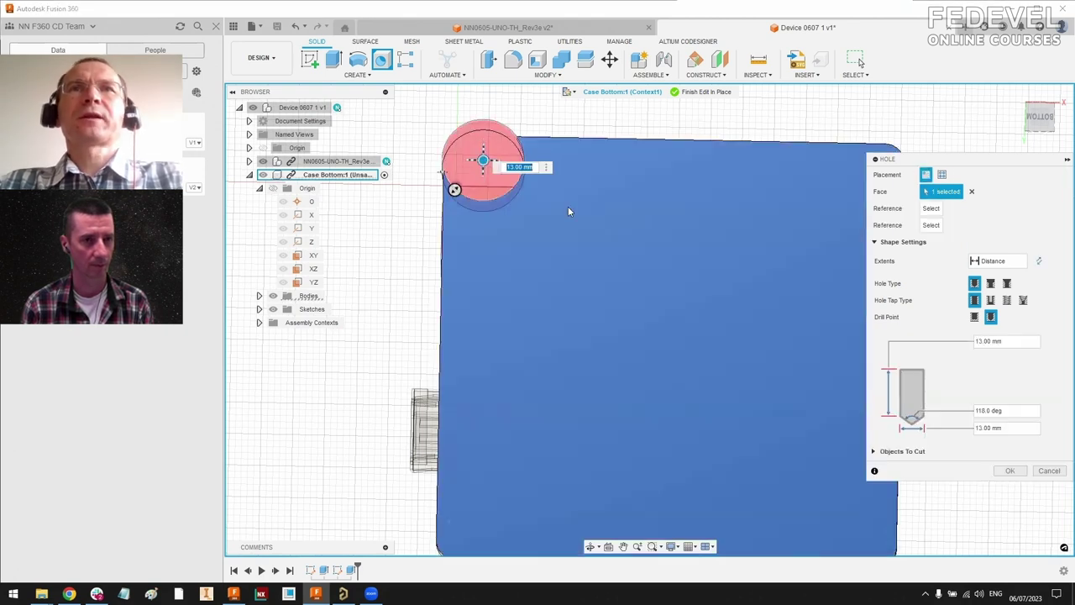
click(991, 284)
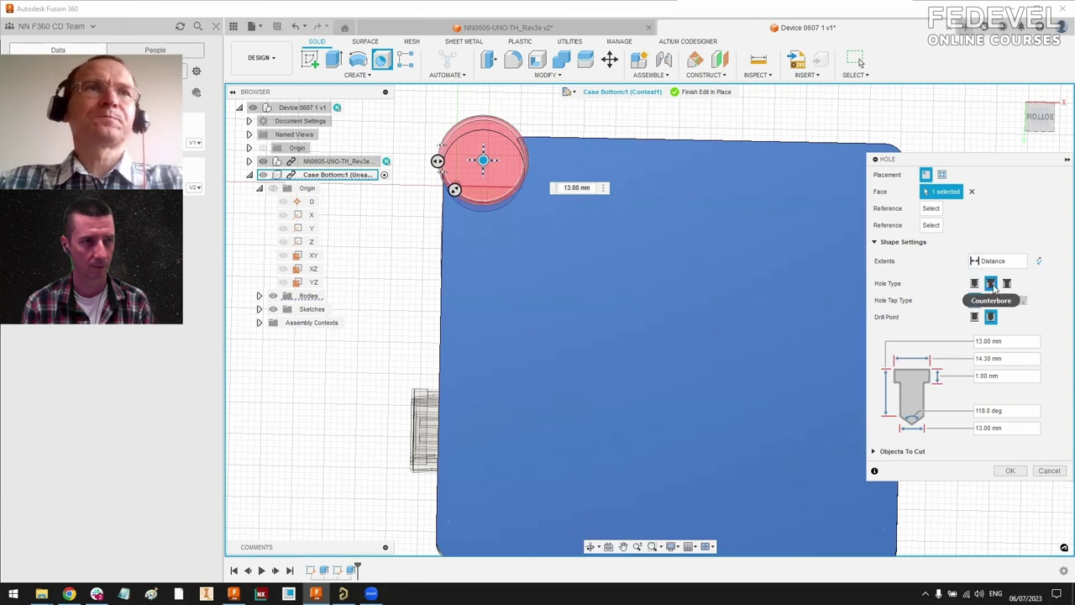
click(1008, 428)
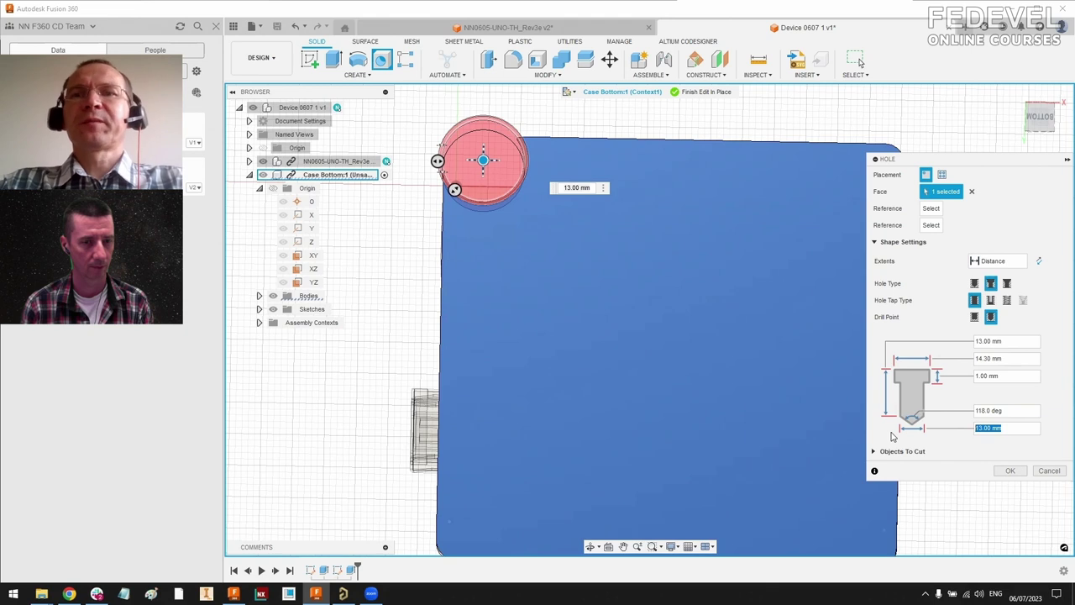
text(3)
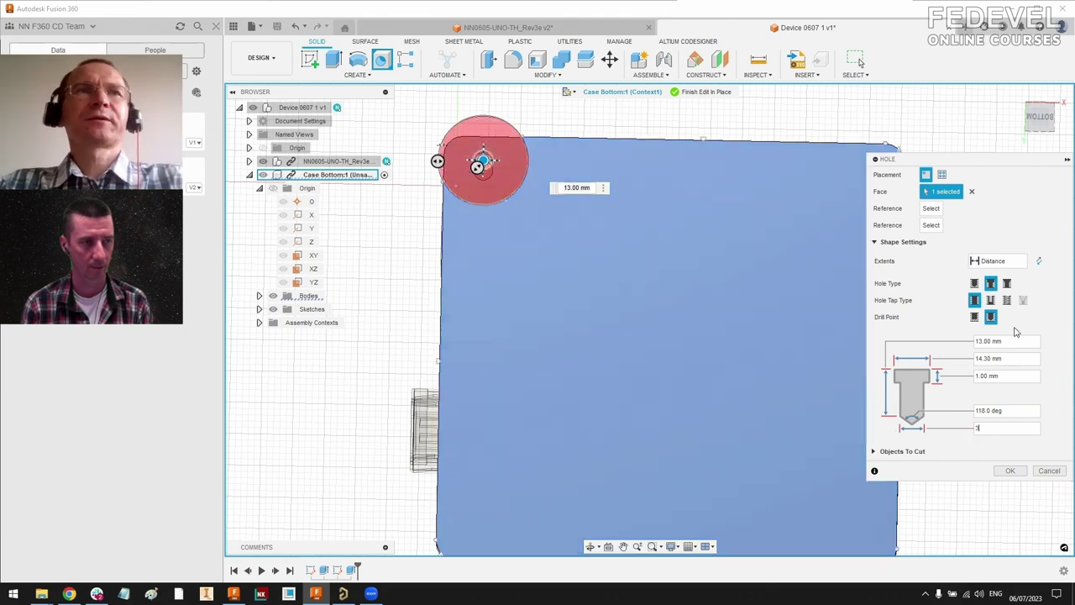
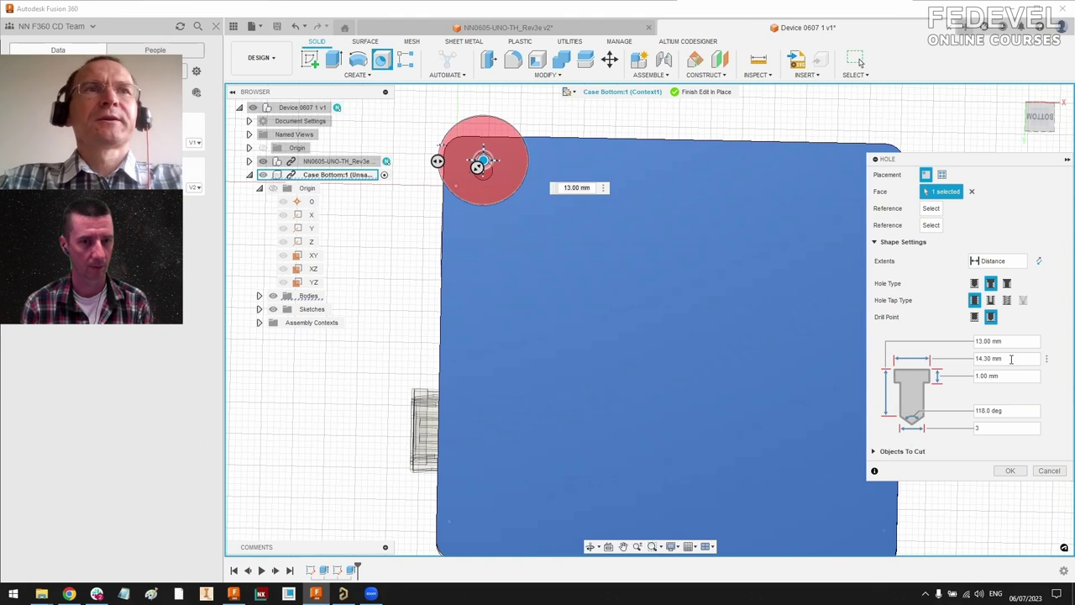
Step: Set the counterbore diameter to 5 mm and create the first hole at the plate's top-left corner
drag(1010, 358, 953, 357)
text(5)
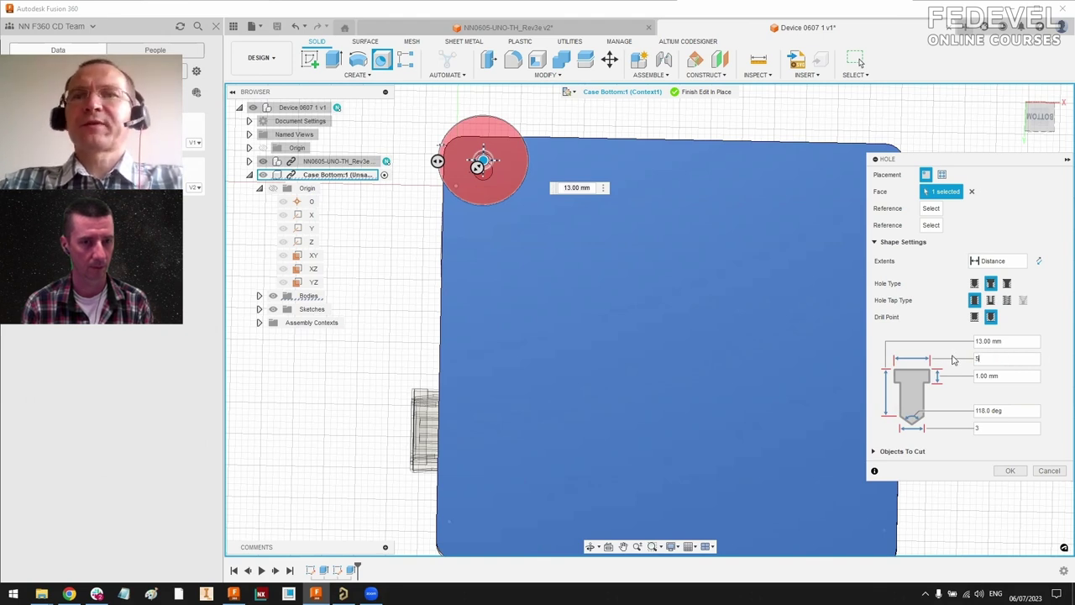
key(Tab)
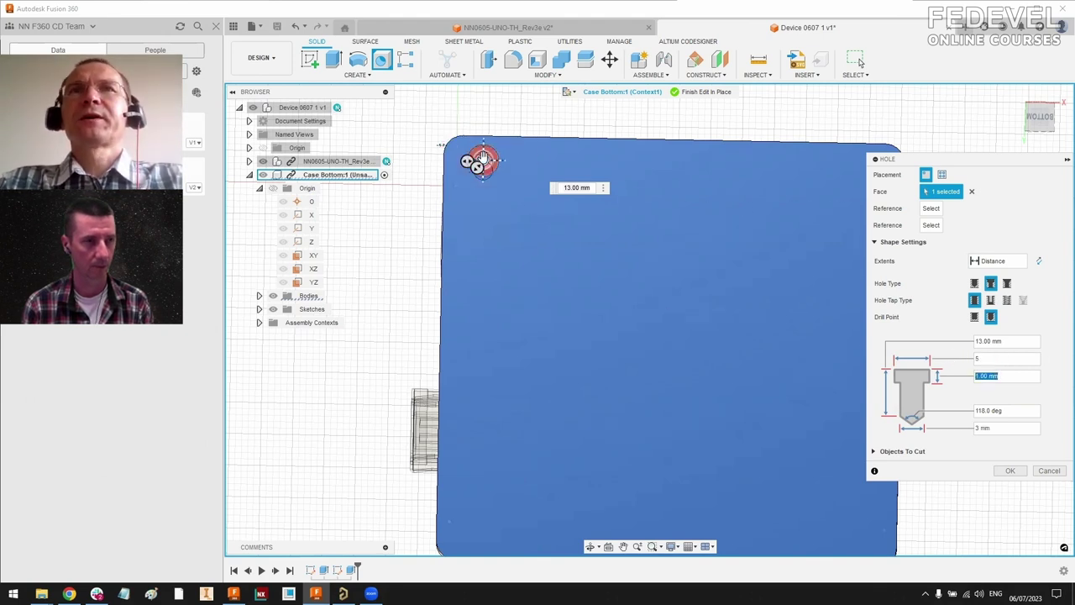
drag(480, 160, 462, 156)
scroll(483, 166, down, 3)
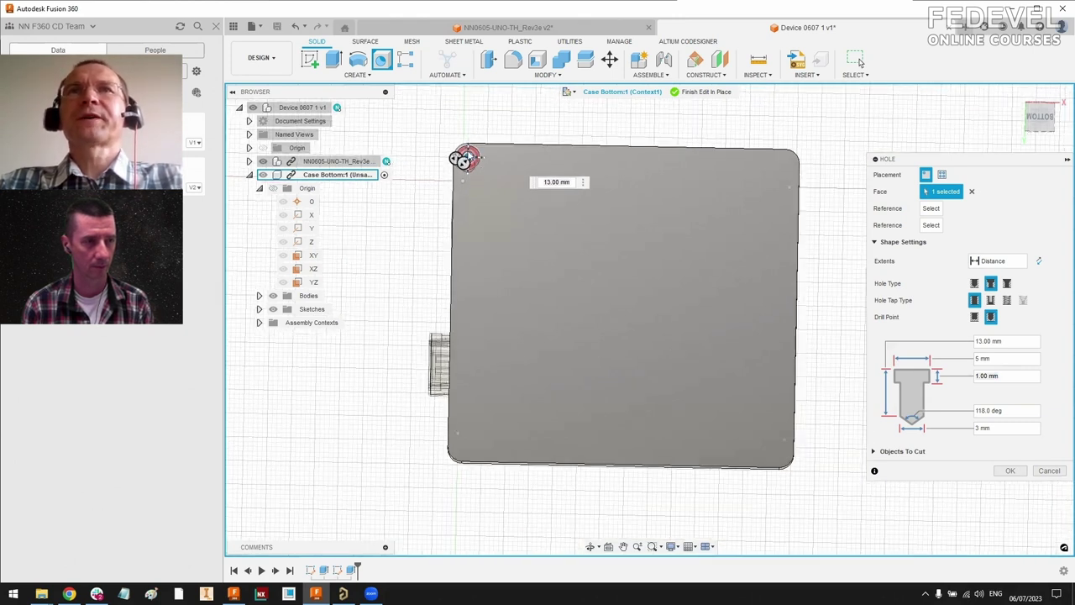
scroll(466, 160, up, 3)
scroll(464, 160, down, 2)
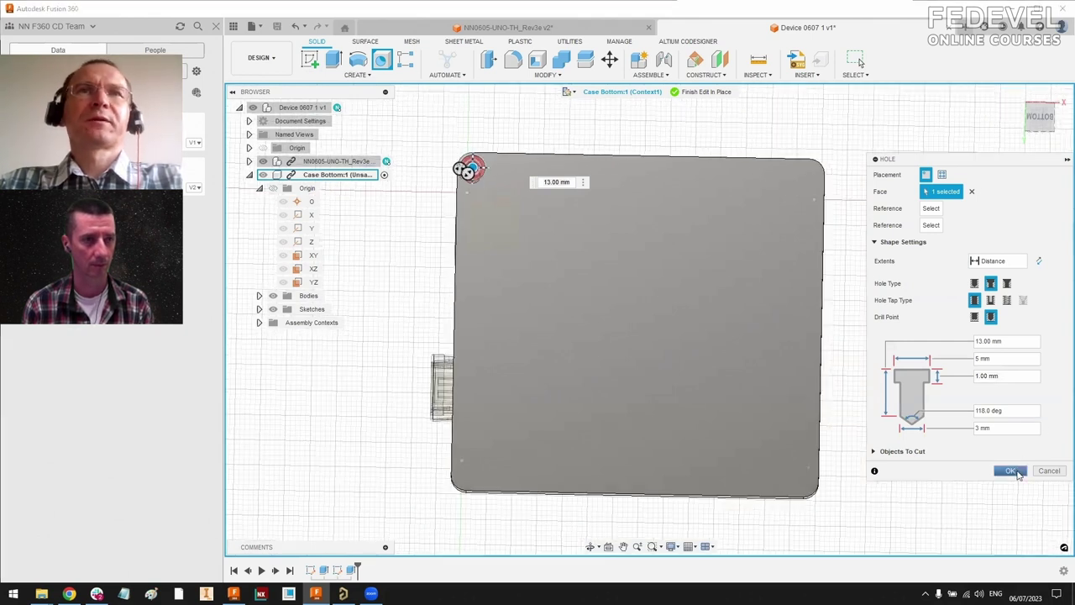
click(1016, 469)
Step: Add counterbored holes at the top-right, bottom-right and bottom-left corners of the plate
click(382, 62)
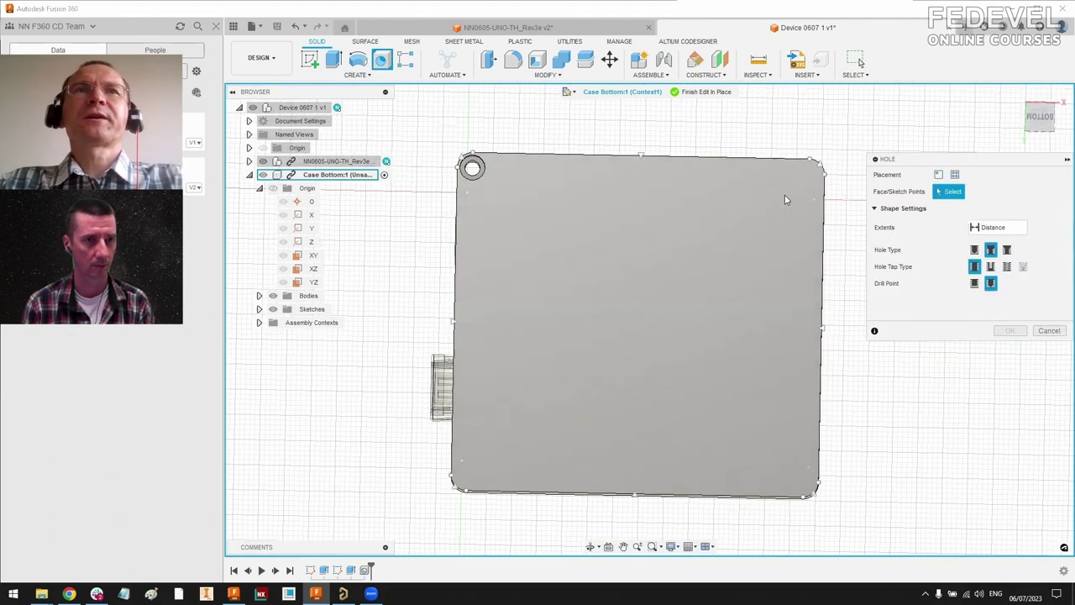
click(785, 190)
drag(788, 187, 804, 174)
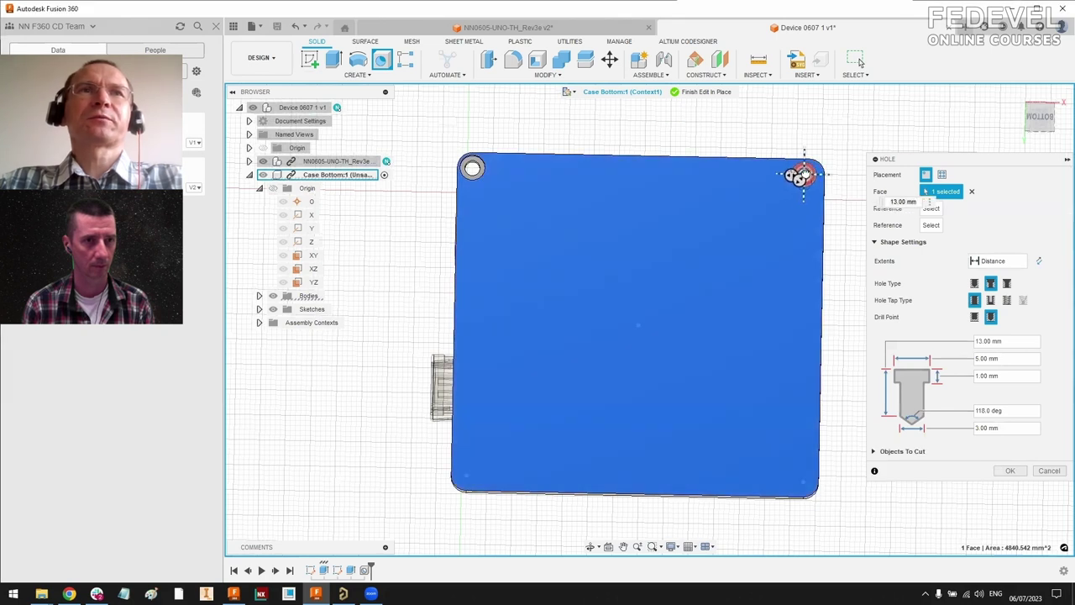
click(1011, 470)
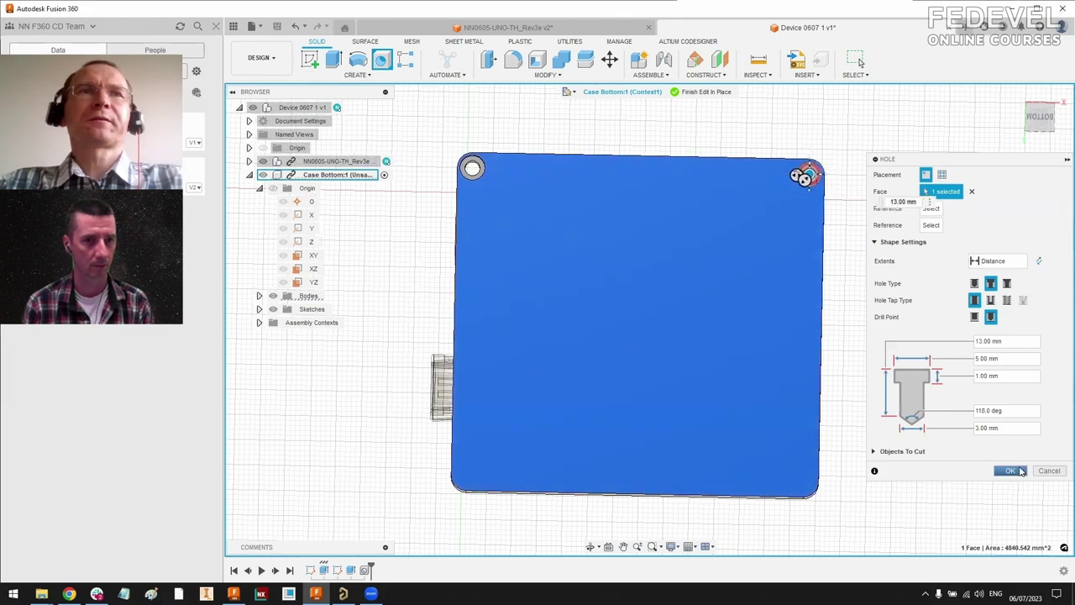
click(382, 61)
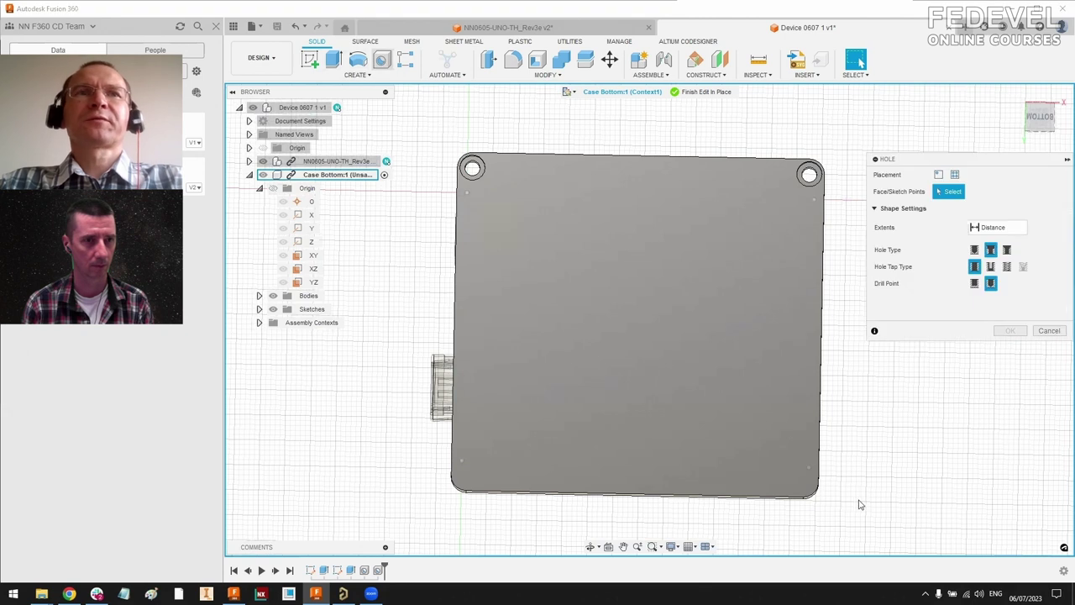
click(781, 467)
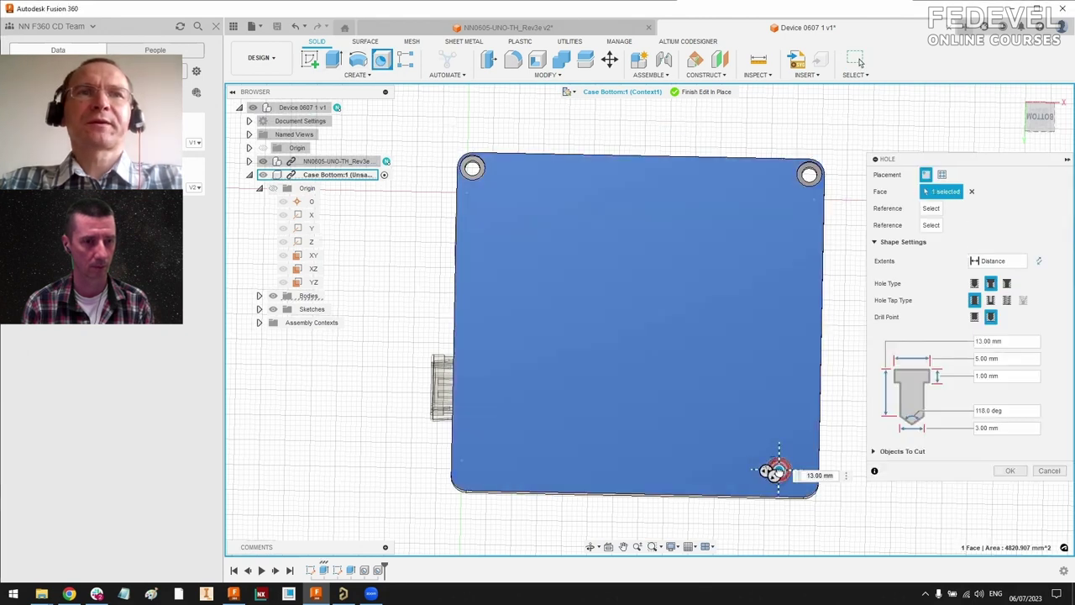
drag(780, 469, 803, 482)
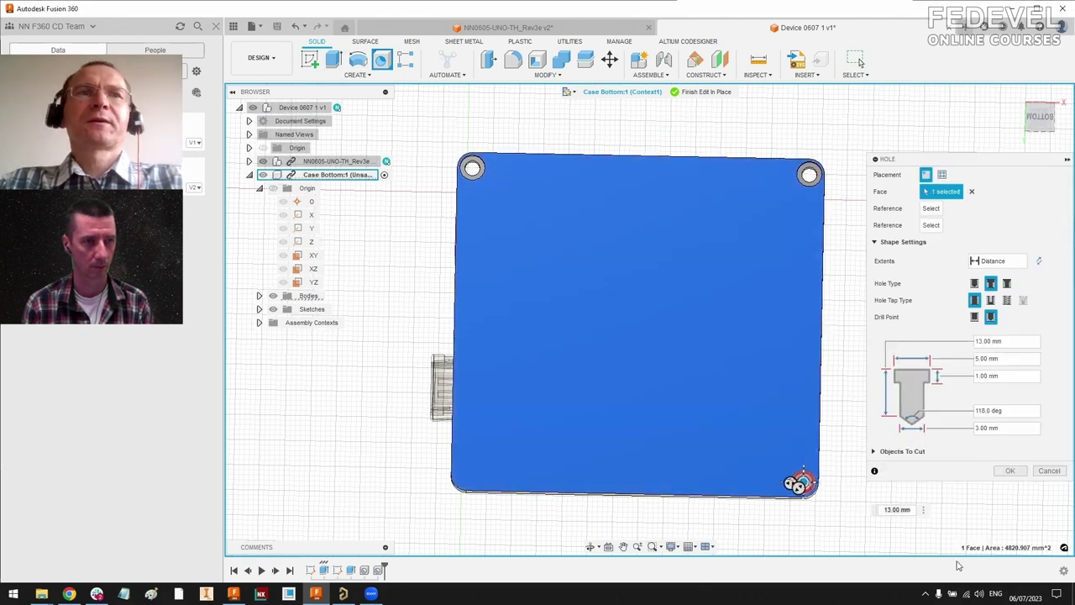
click(1010, 470)
click(382, 62)
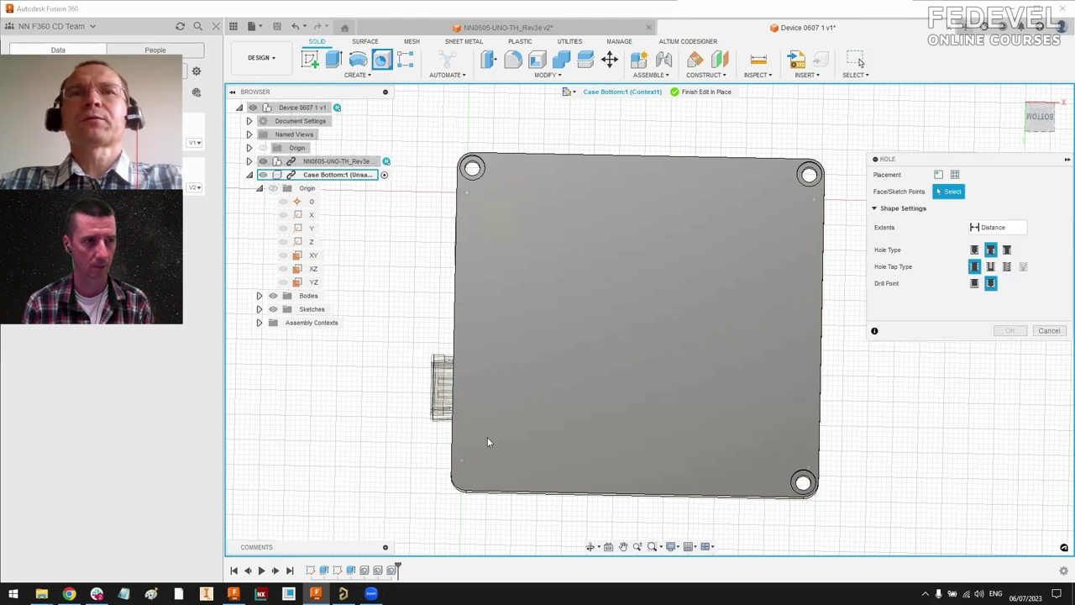
click(476, 455)
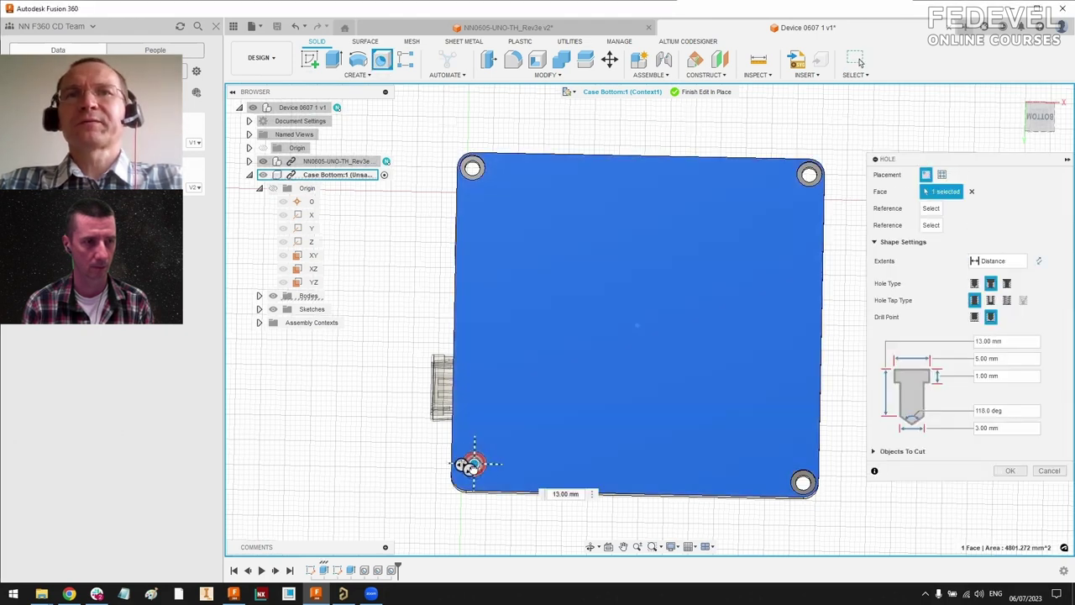
drag(476, 456, 464, 477)
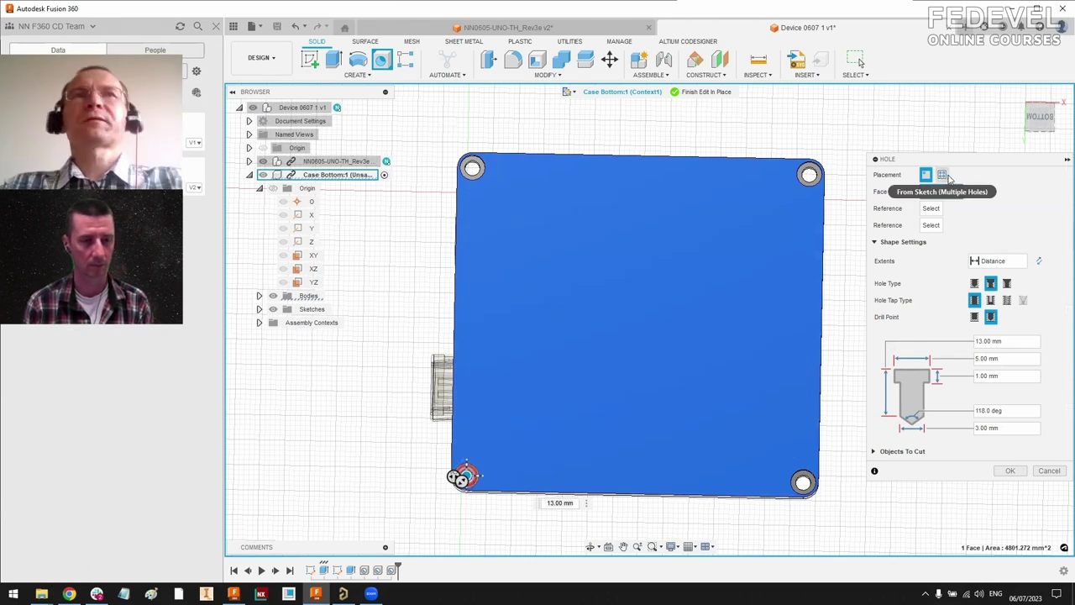
click(1010, 471)
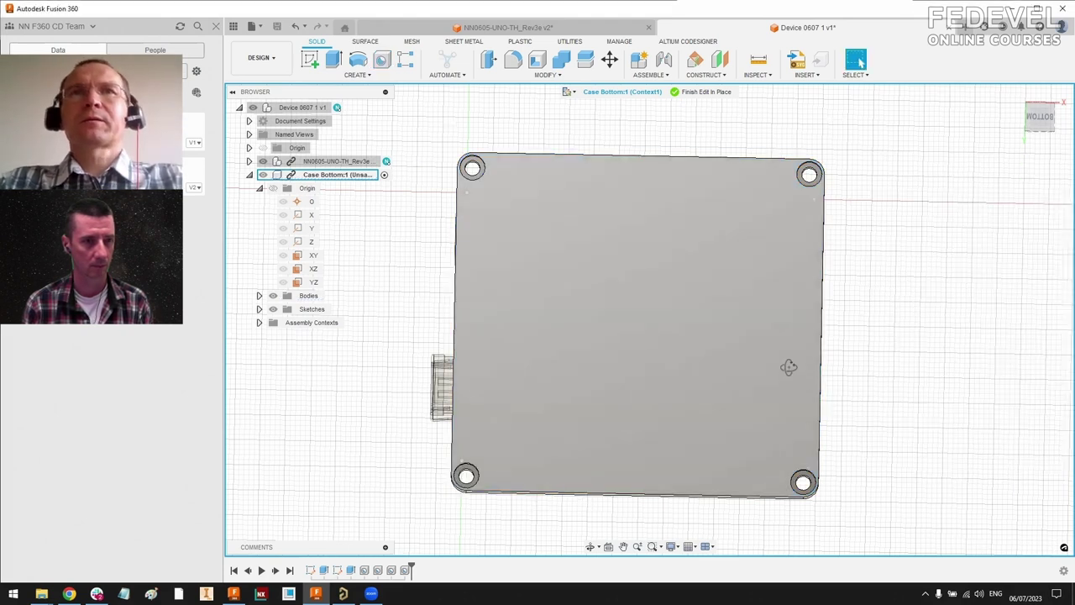
Step: Shell the plate from its top face with a 1 mm inside thickness
shift+middle_drag(788, 367, 585, 258)
click(583, 258)
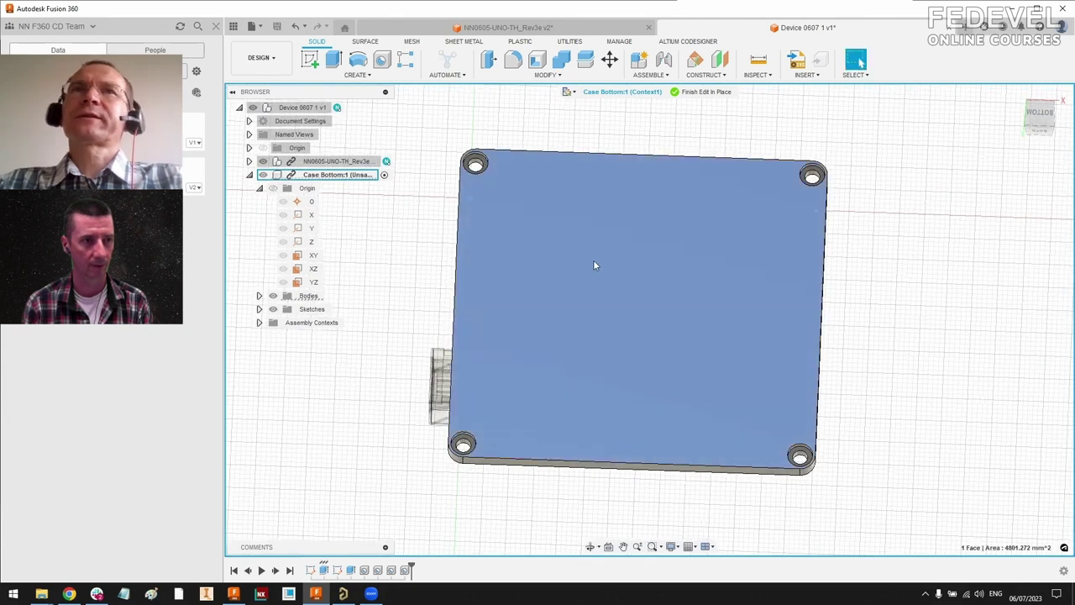
click(537, 60)
click(1029, 207)
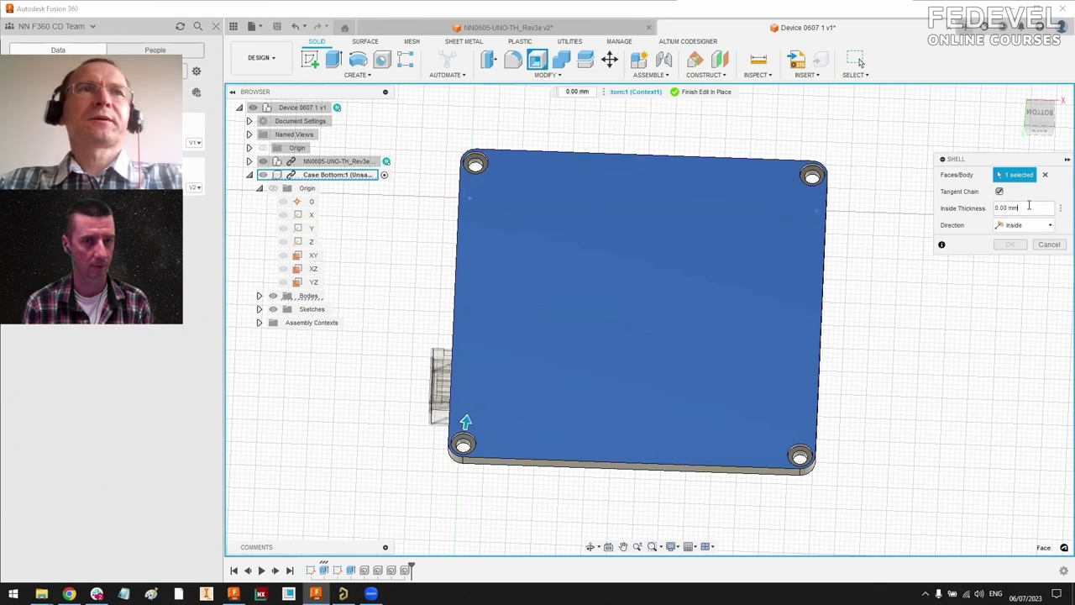
drag(1029, 208, 976, 213)
text(1)
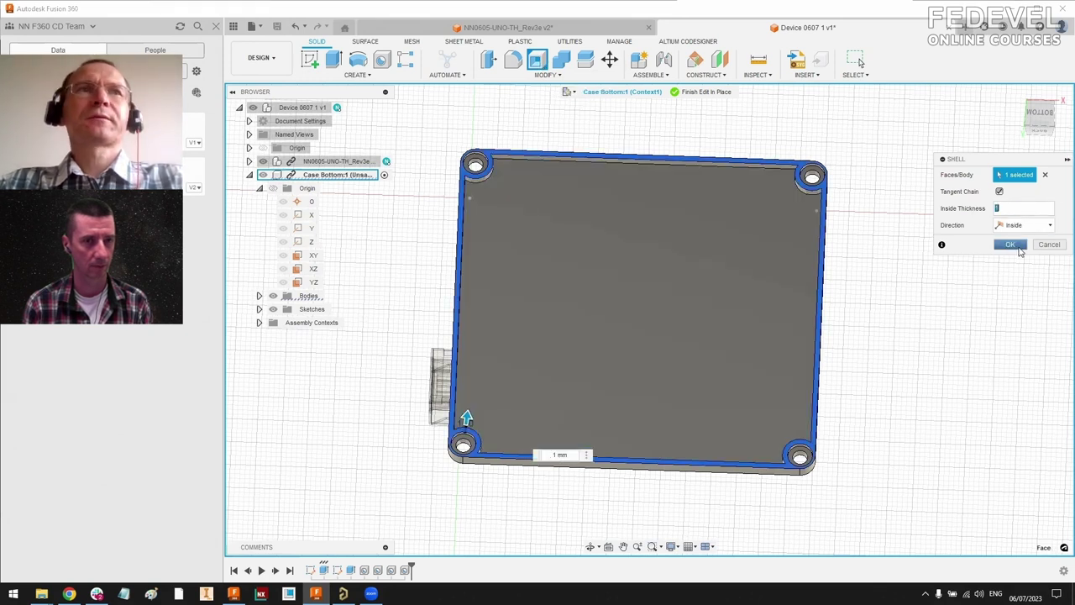
click(1010, 245)
shift+middle_drag(888, 247, 874, 403)
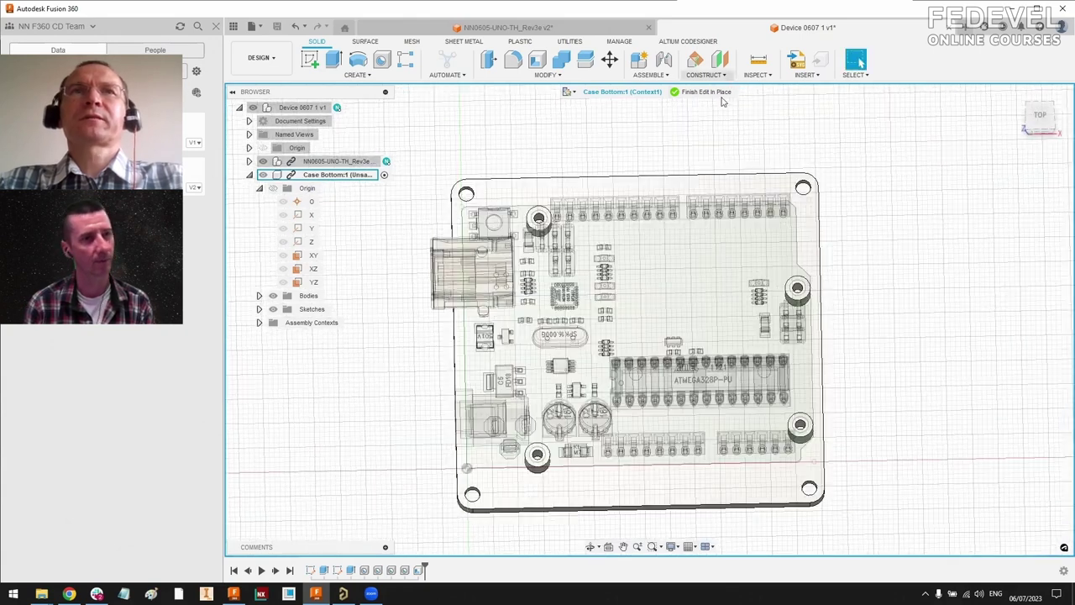
Step: Finish editing the Case Bottom in place and inspect the case under the board
click(705, 92)
shift+middle_drag(761, 315, 908, 62)
click(908, 62)
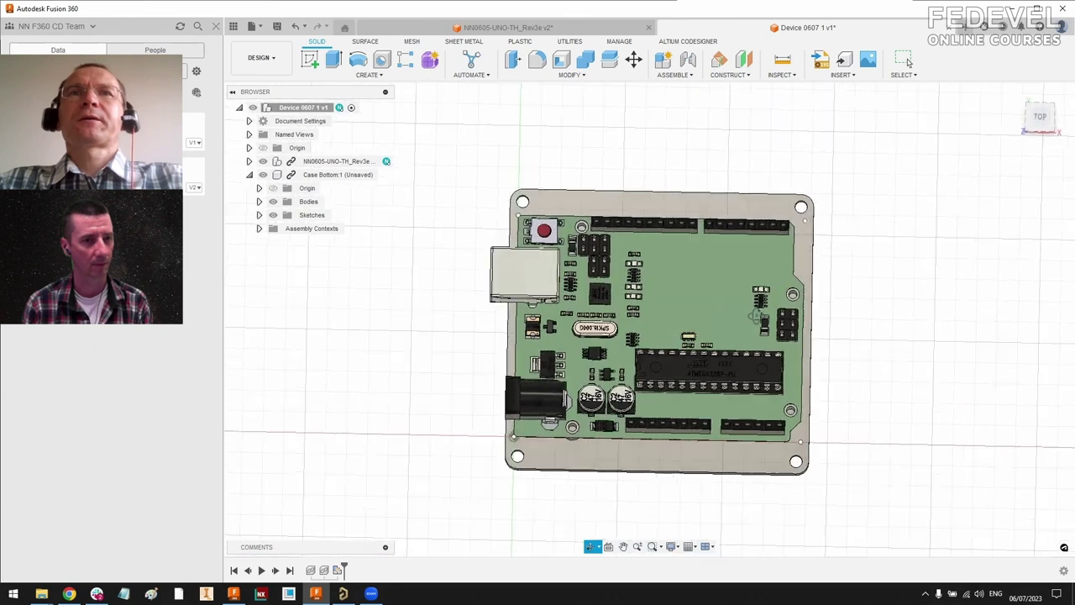
scroll(717, 328, up, 3)
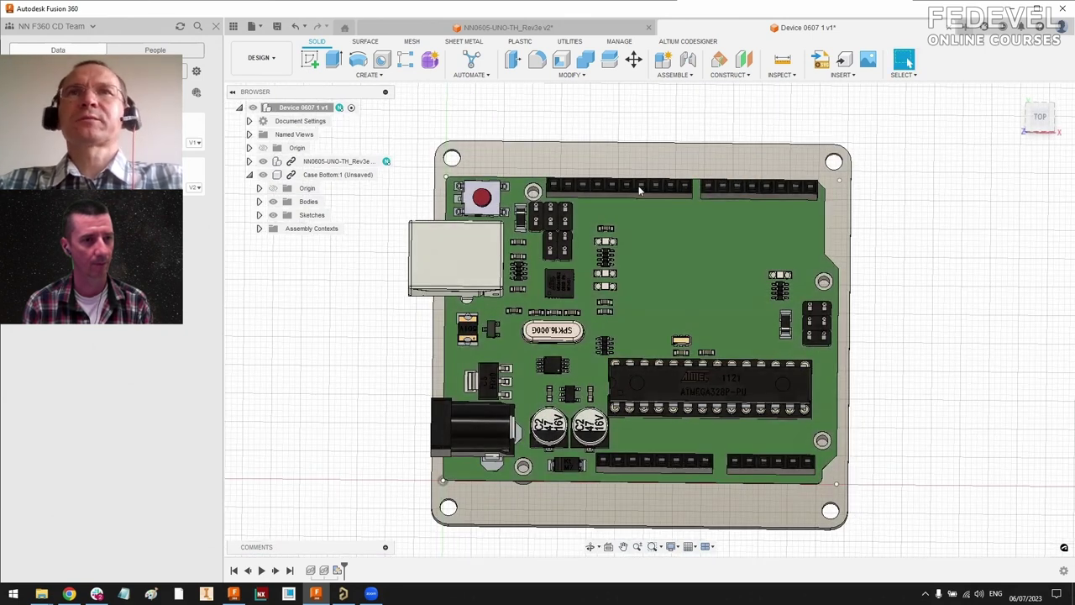
click(551, 162)
click(930, 210)
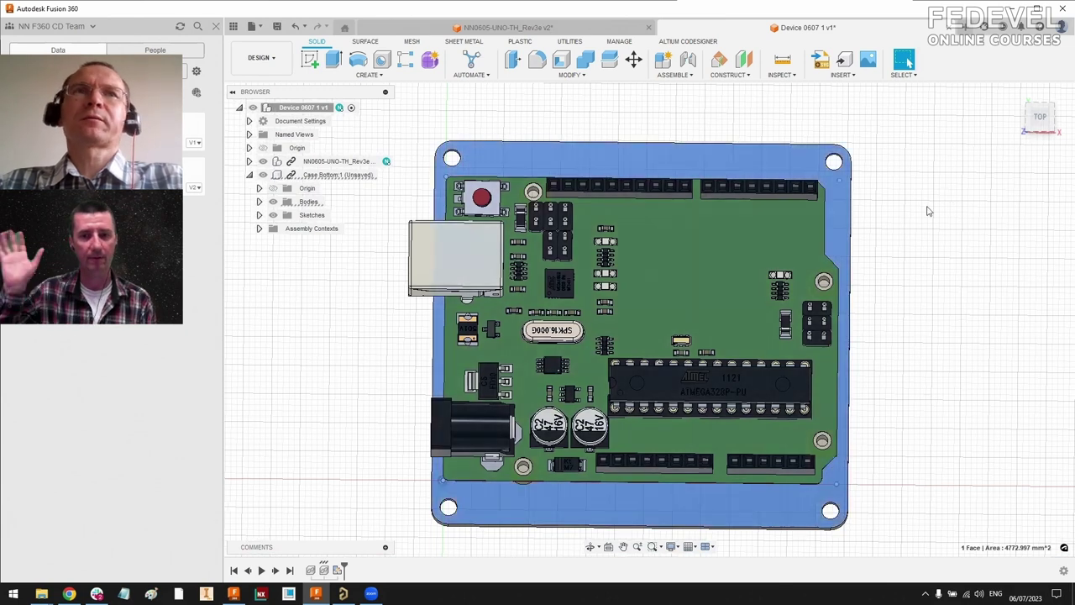
scroll(919, 231, down, 3)
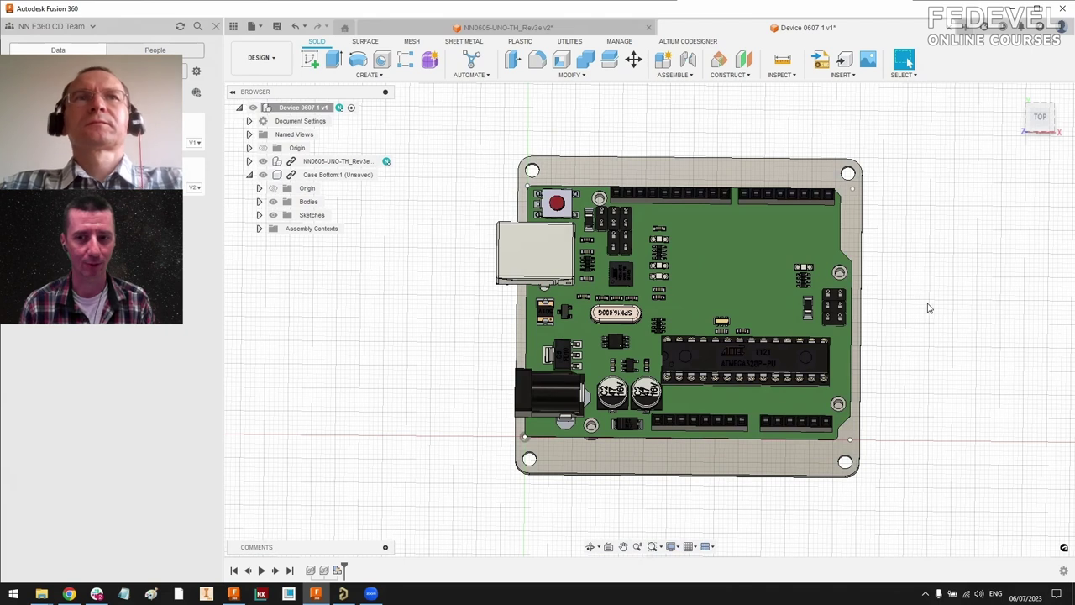
middle_drag(926, 302, 897, 304)
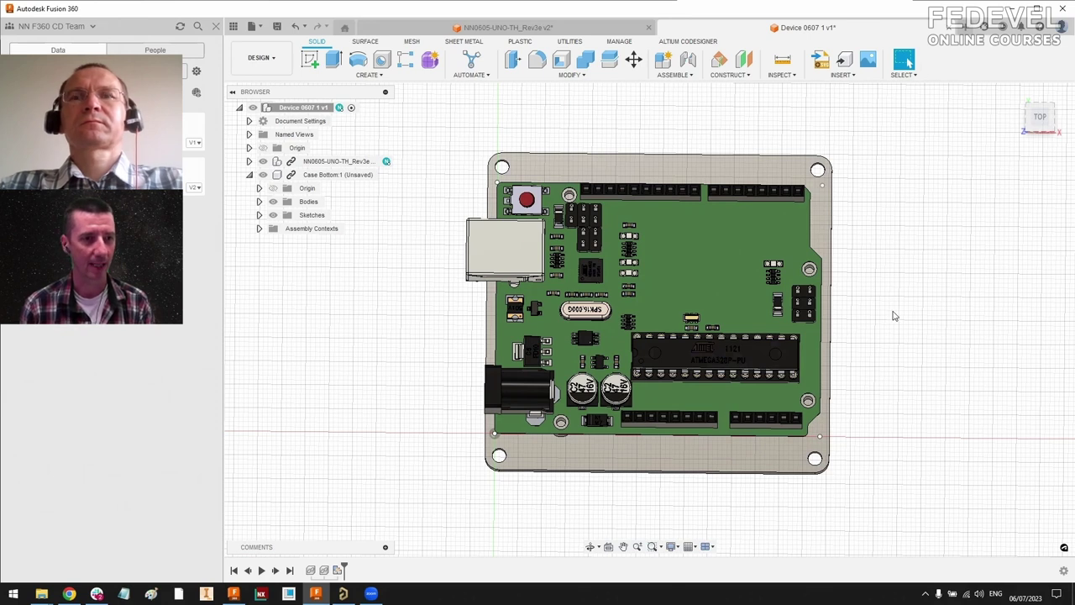
Step: Save the assembly as a new version, Device 0607 v2
key(ctrl+s)
click(557, 333)
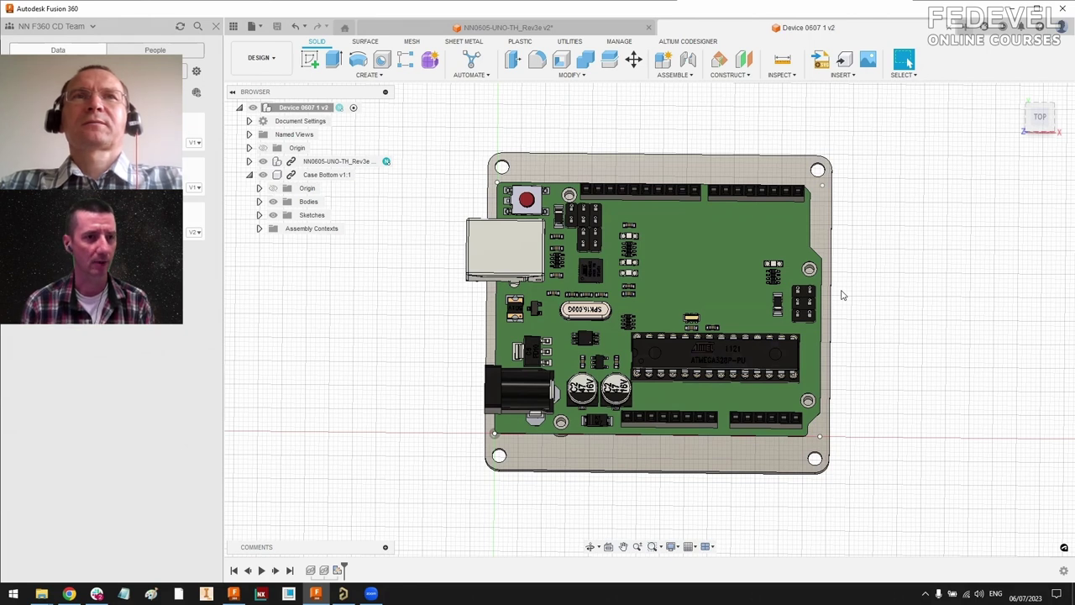
scroll(846, 290, up, 1)
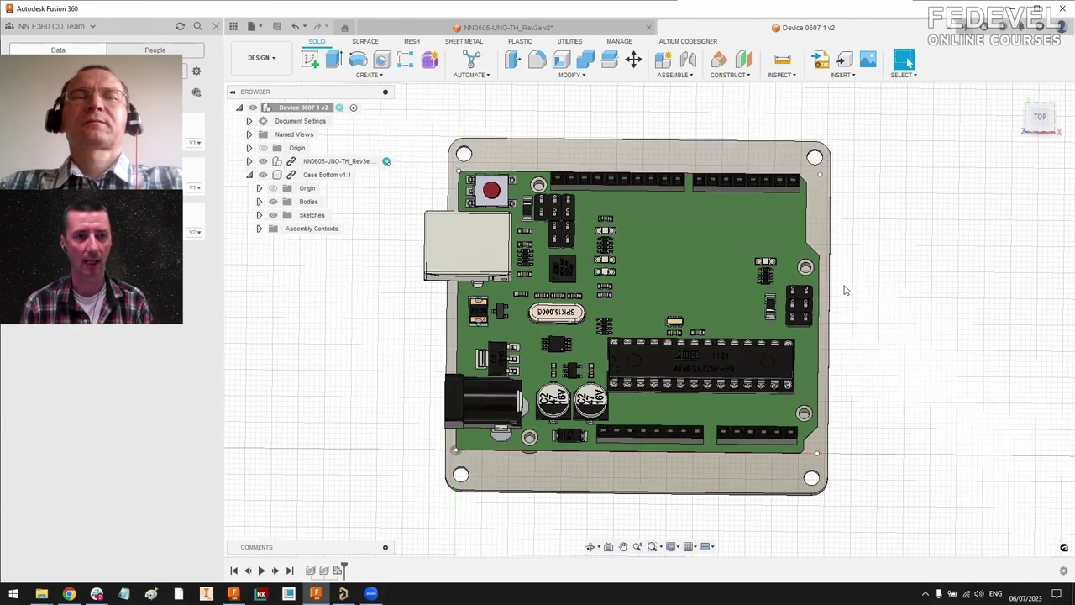
scroll(846, 291, down, 1)
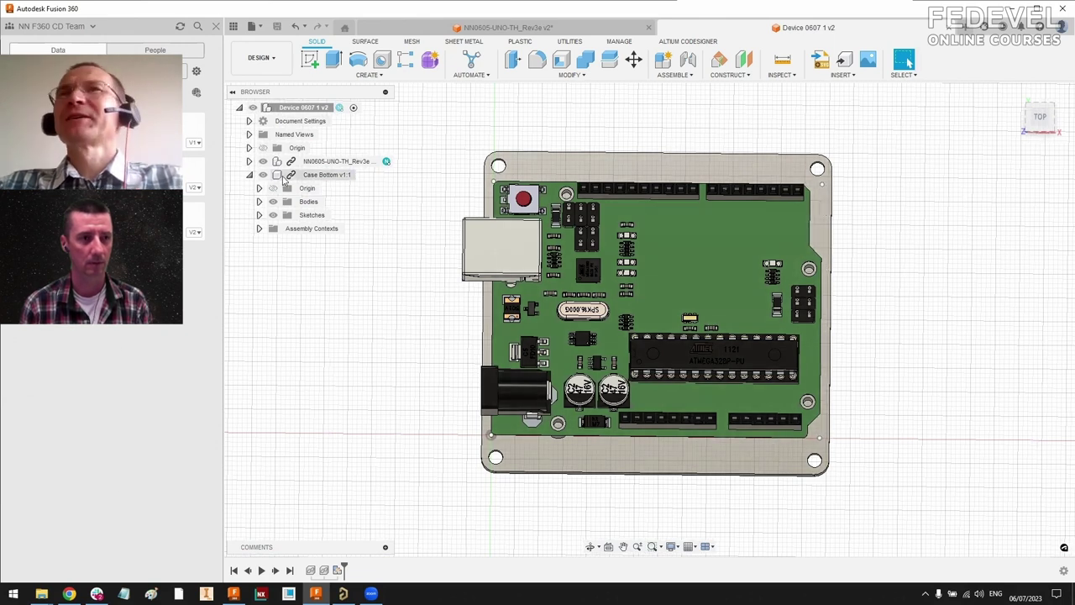
Step: Edit the NN0605-UNO-TH board in place and bring up the context menu of its BoardOutline sketch
click(357, 162)
click(384, 162)
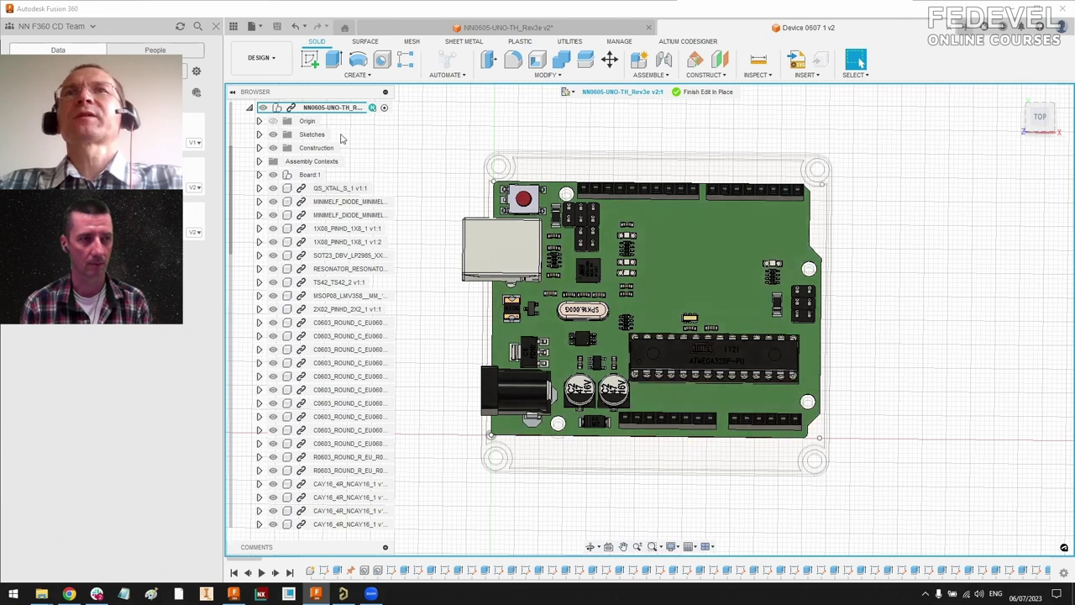
scroll(331, 155, up, 1)
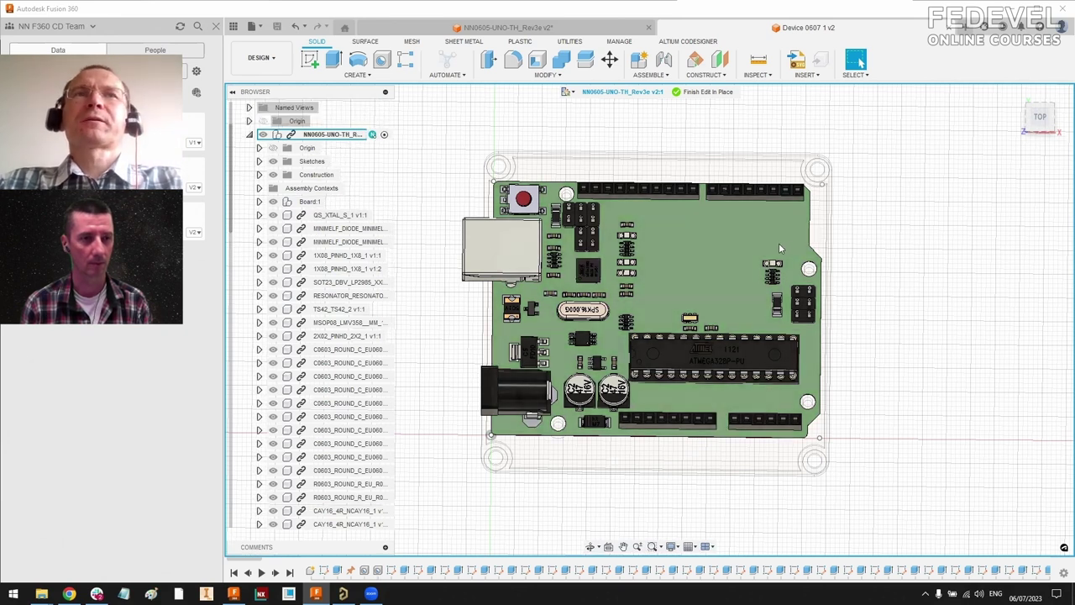
shift+middle_drag(778, 243, 789, 240)
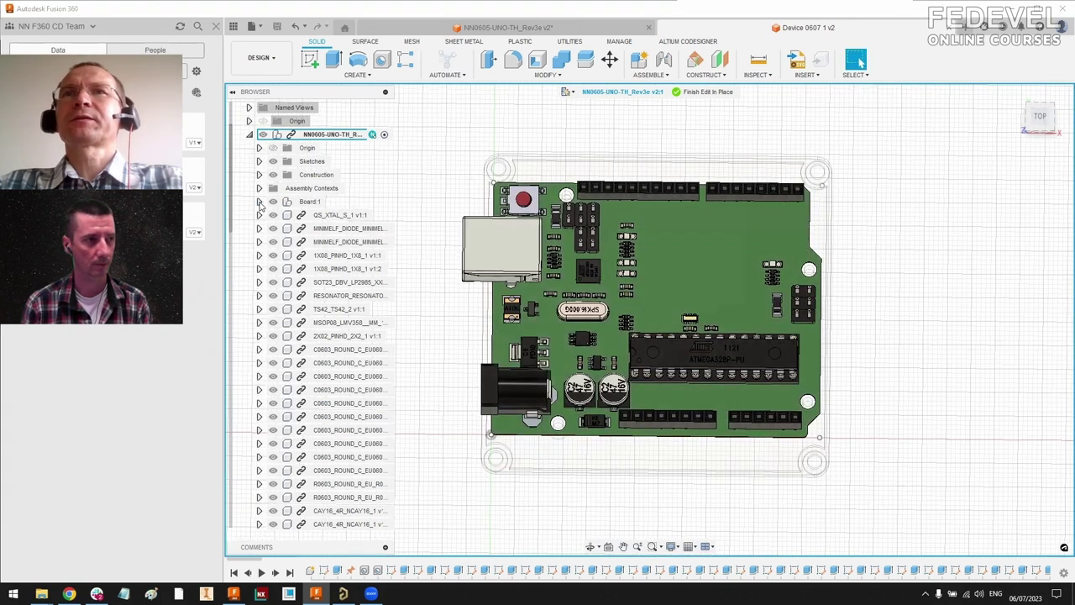
click(260, 203)
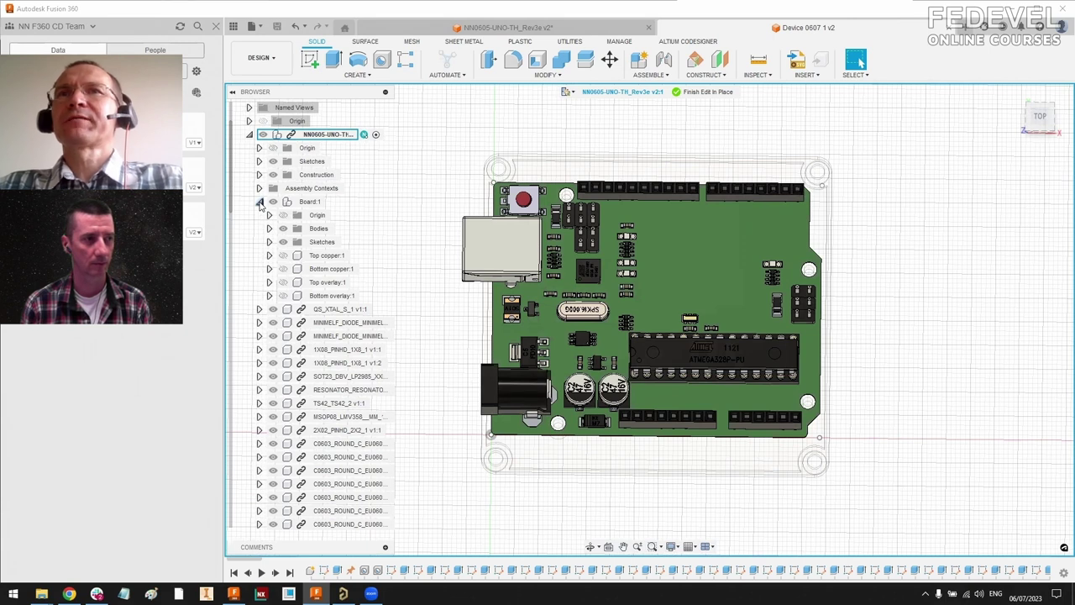
click(269, 242)
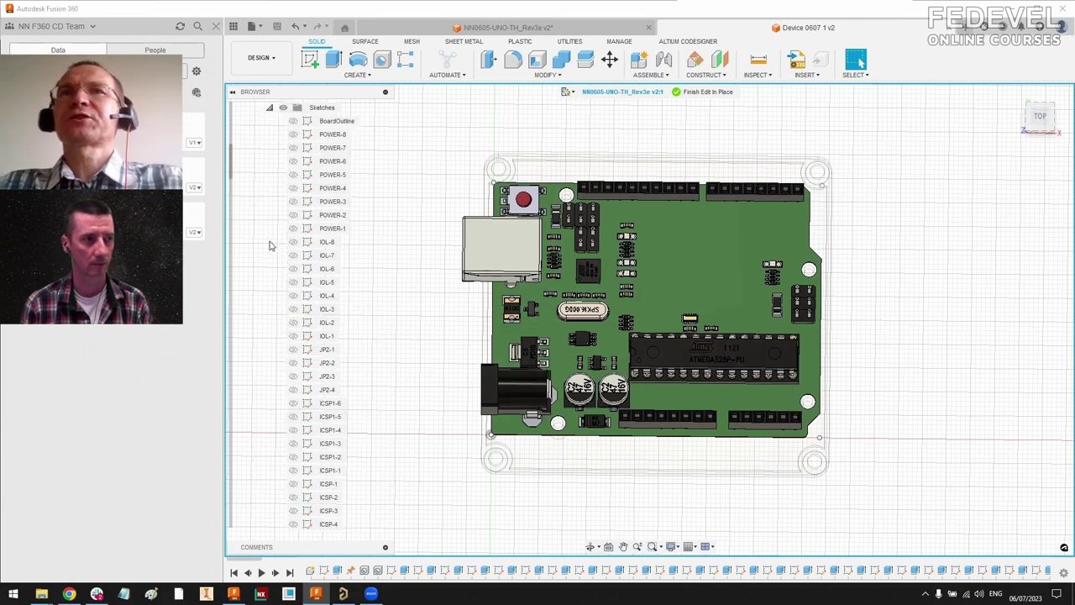
click(329, 122)
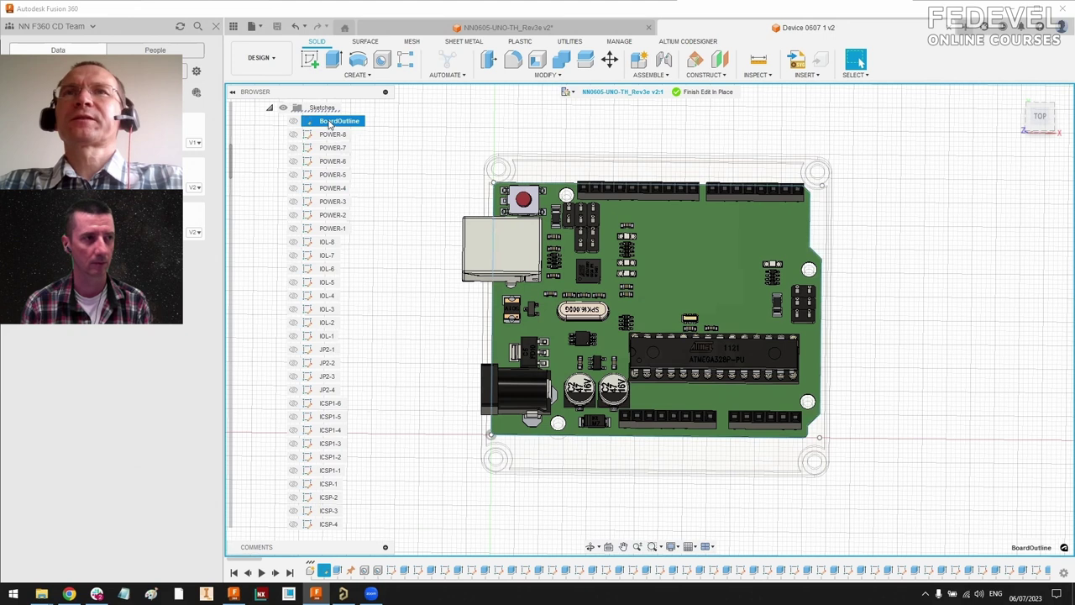
scroll(330, 126, up, 1)
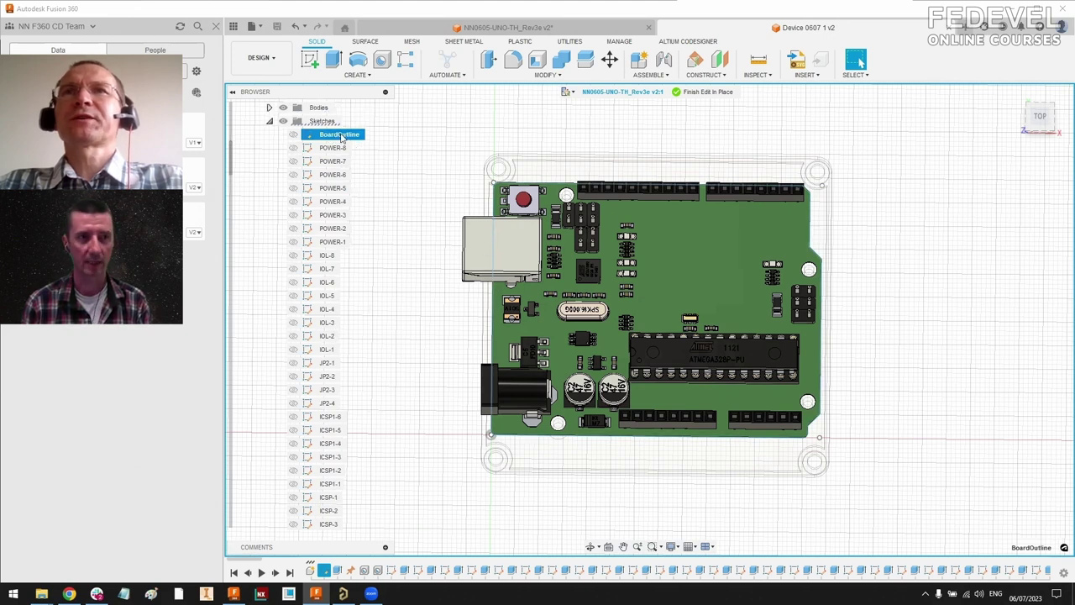
right_click(341, 137)
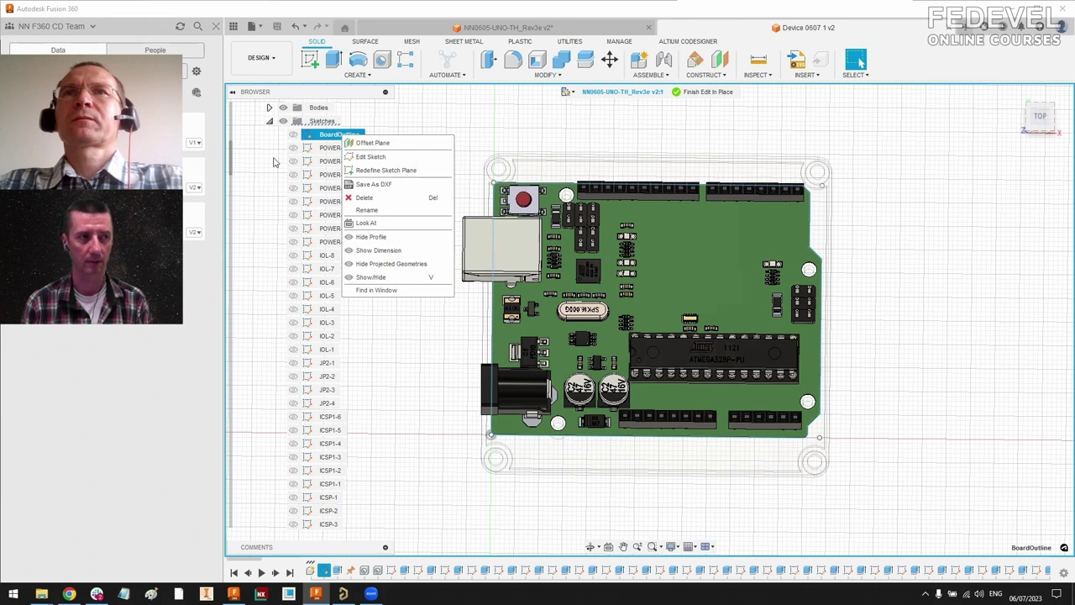
Step: In the BoardOutline sketch, delete the short upper-right line and chamfer, then extend the right edge to the corner
click(362, 157)
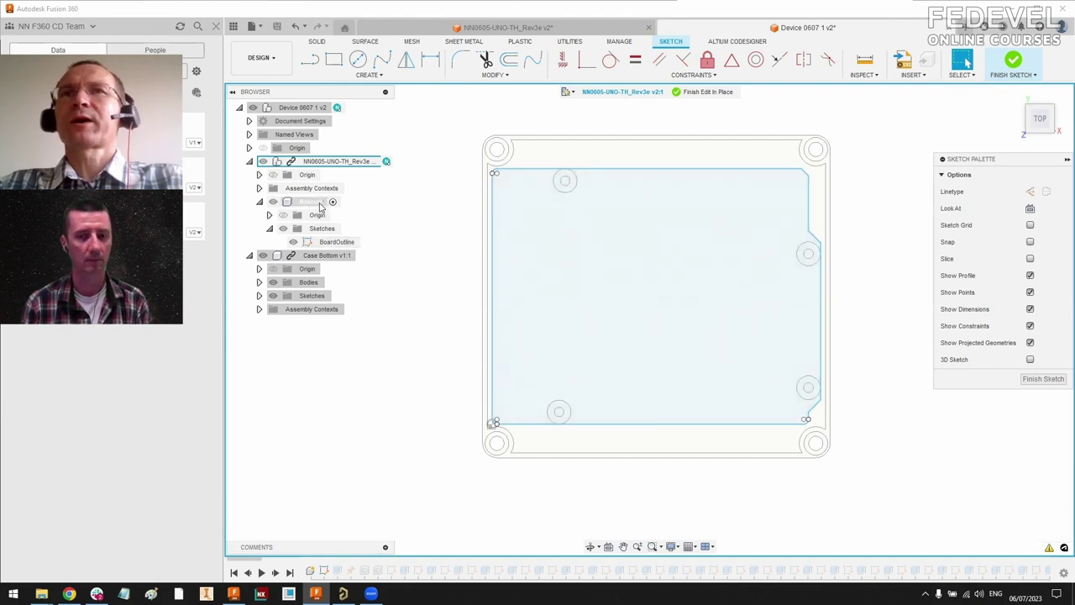
click(352, 164)
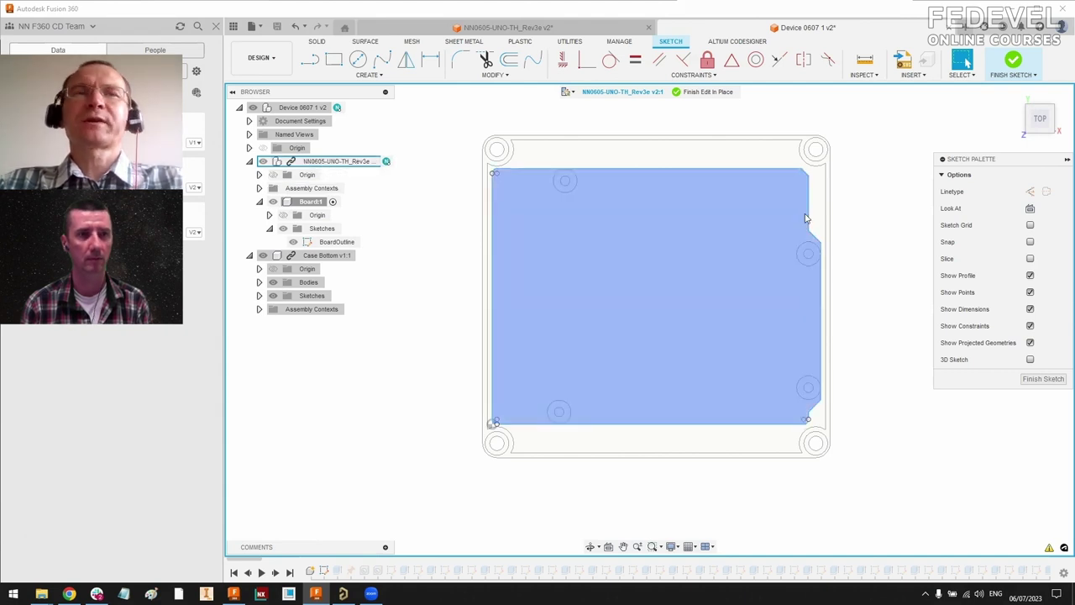
scroll(865, 232, up, 2)
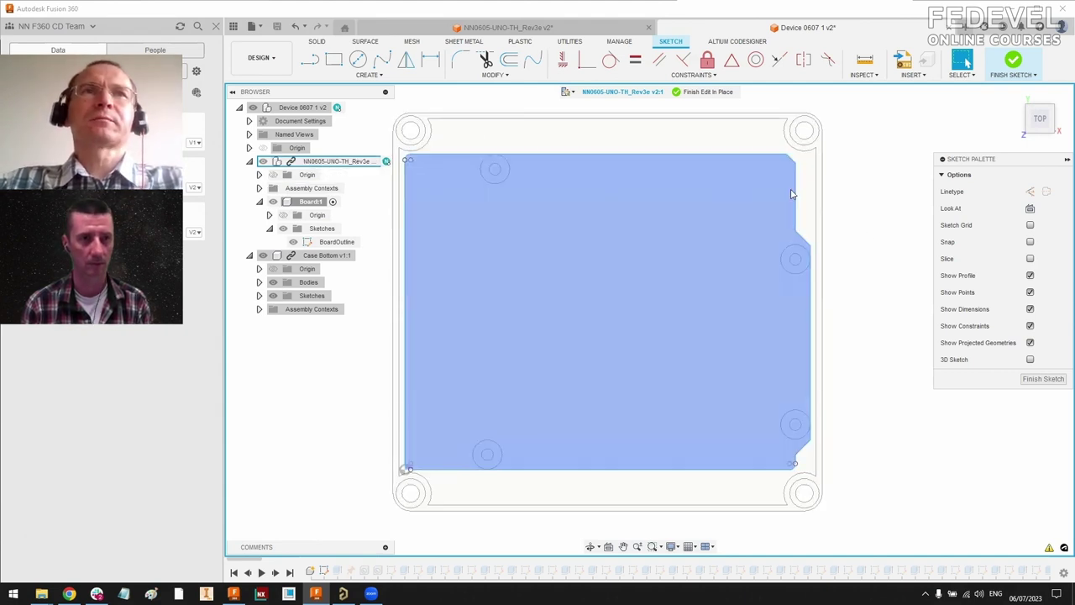
click(801, 194)
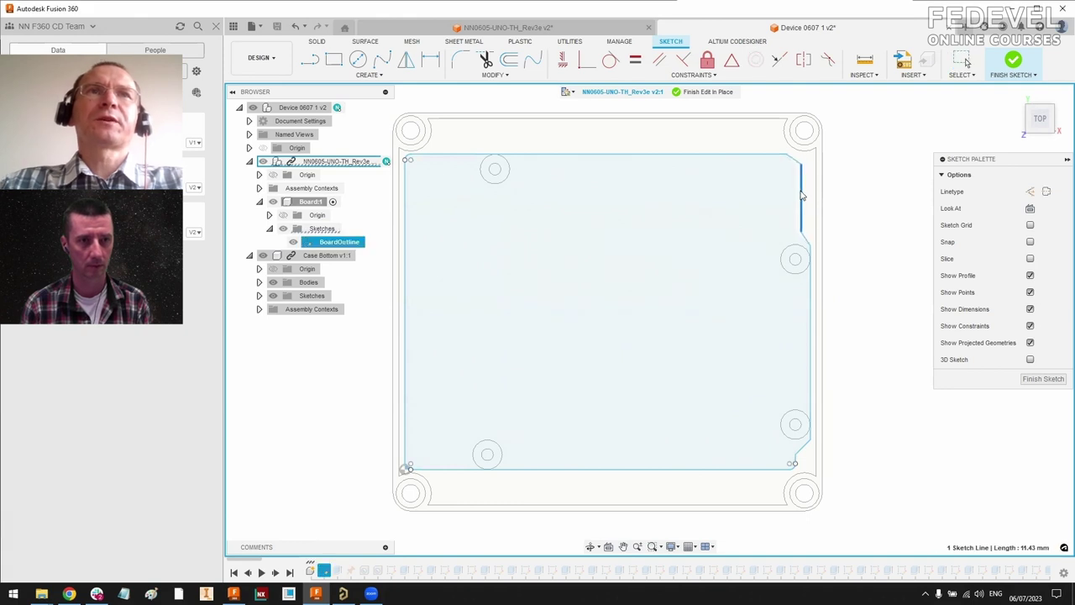
key(Delete)
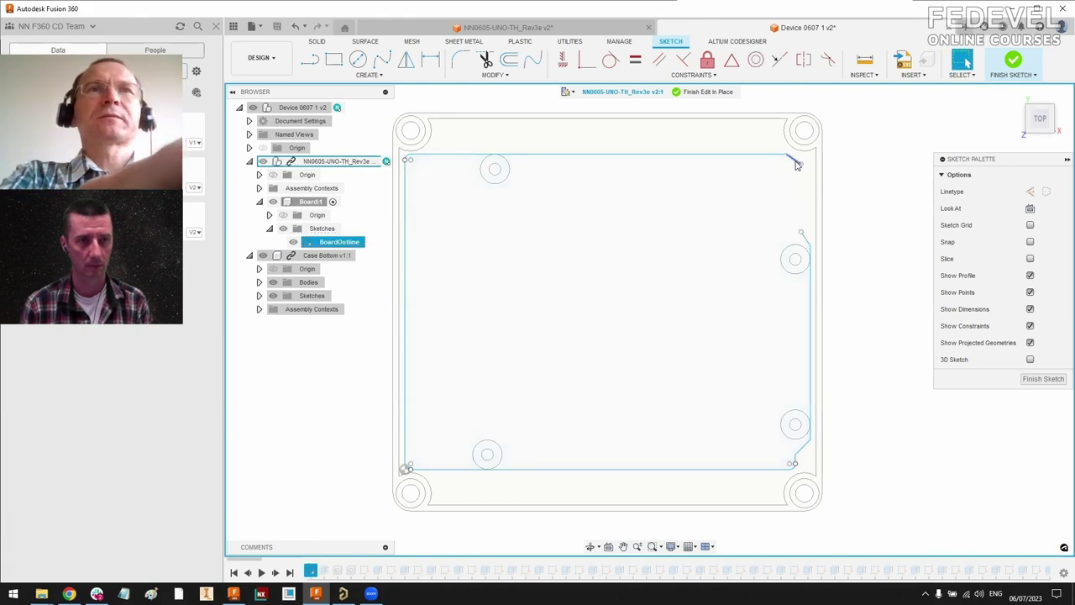
click(797, 164)
key(Delete)
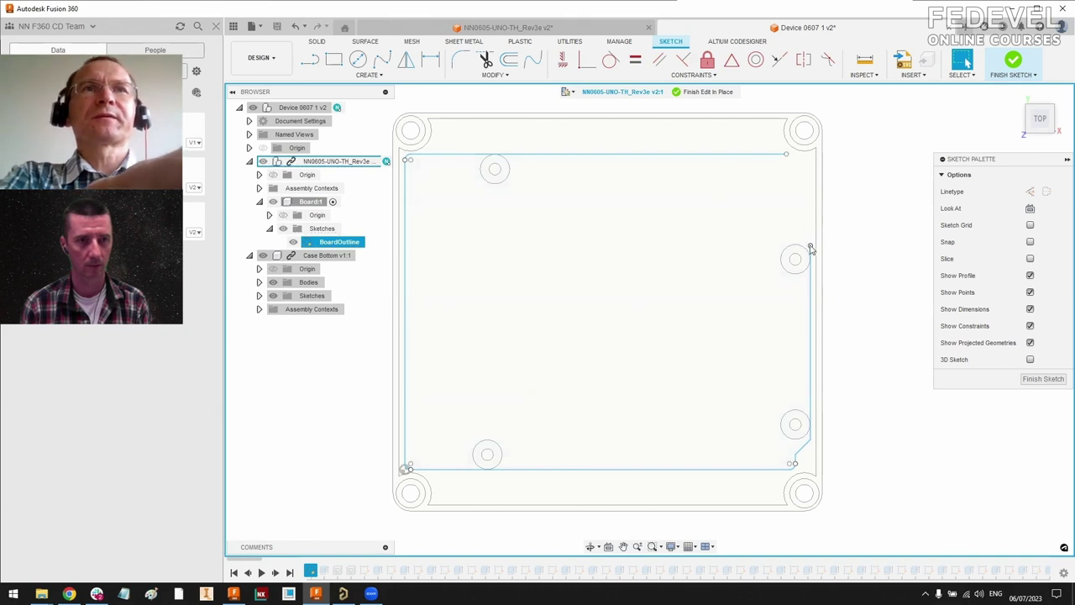
mouse_move(810, 248)
mouse_down()
mouse_move(801, 173)
mouse_move(787, 154)
mouse_move(810, 156)
mouse_up()
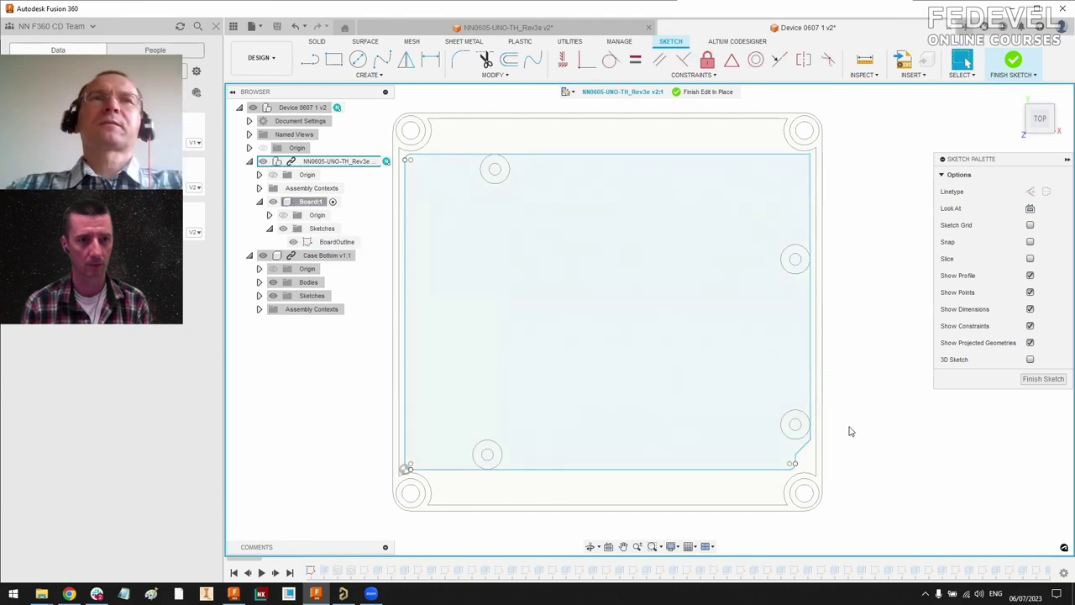
Step: Fillet the top-right outline corner with a 1 mm radius and finish the sketch
click(466, 60)
click(811, 161)
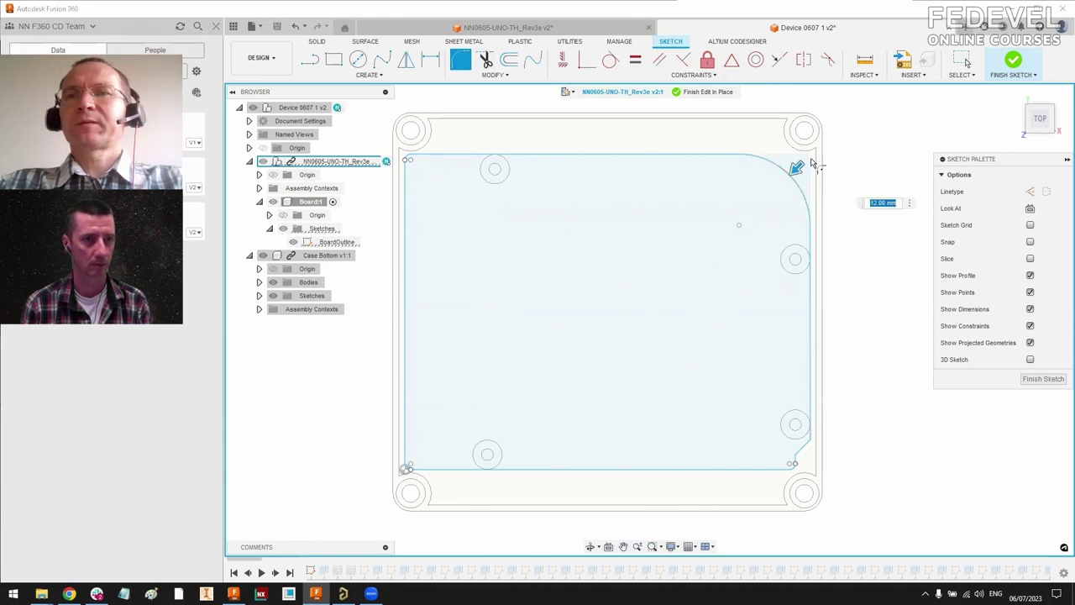
text(1)
key(Return)
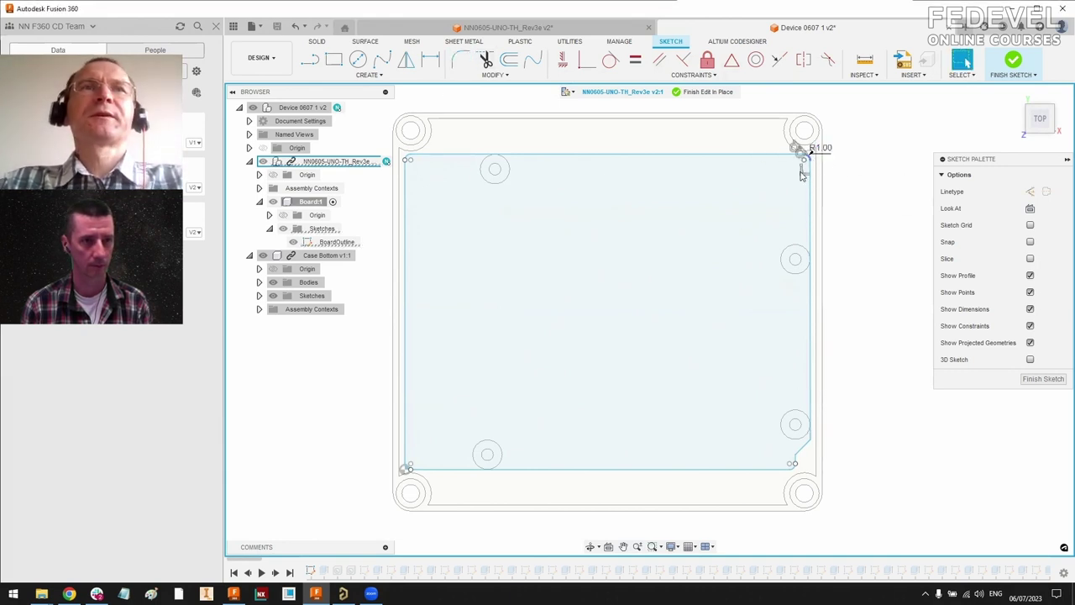
scroll(806, 149, up, 2)
scroll(791, 172, down, 3)
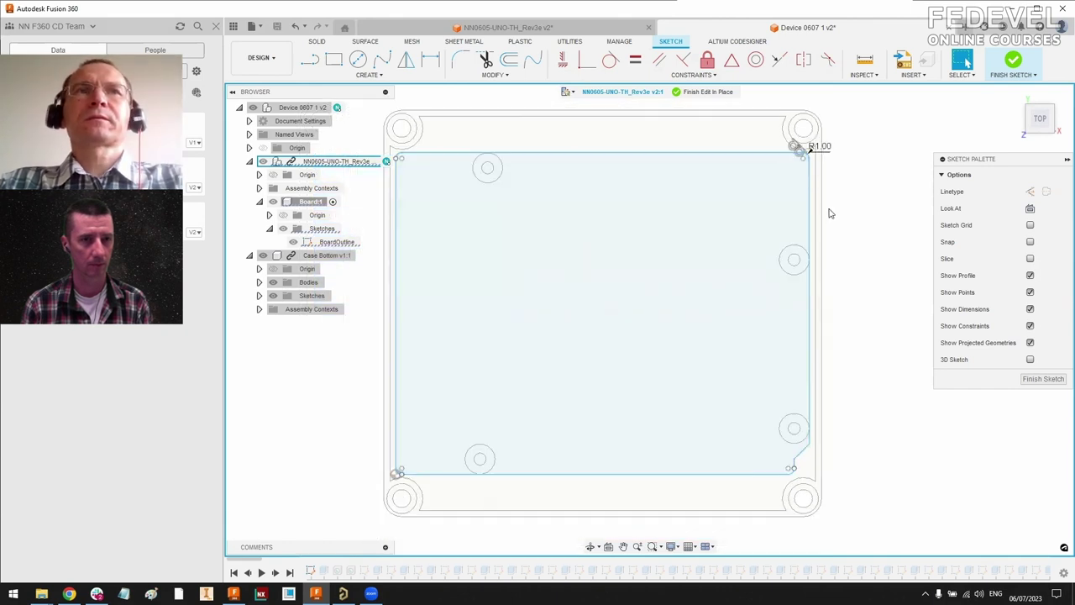
click(1043, 379)
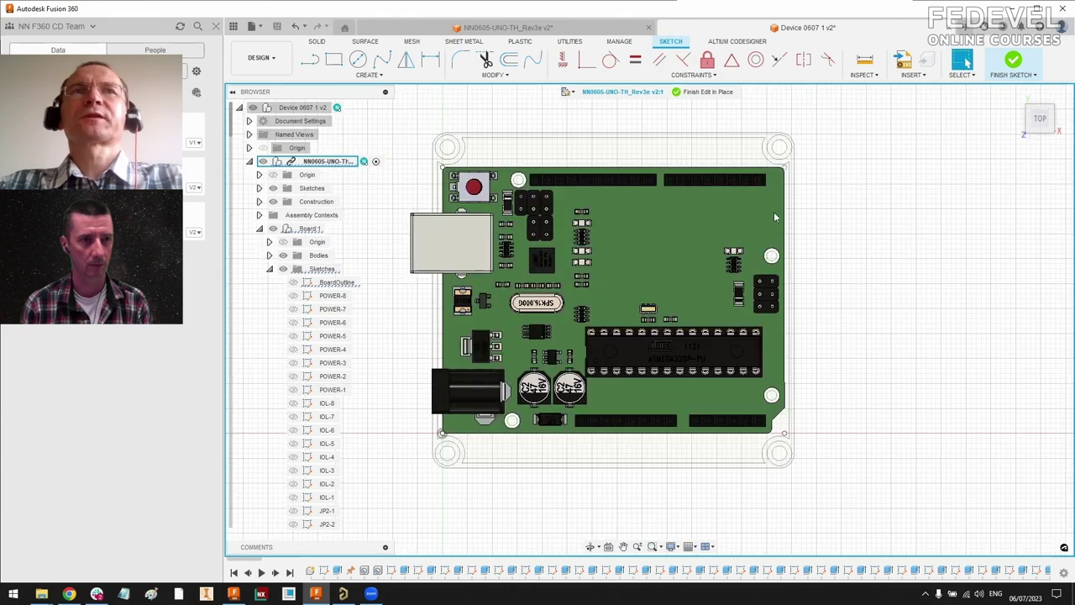
Step: Zoom in on the upper-right mounting hole and select its edge to confirm the 3.20 mm diameter
shift+middle_drag(759, 211, 757, 304)
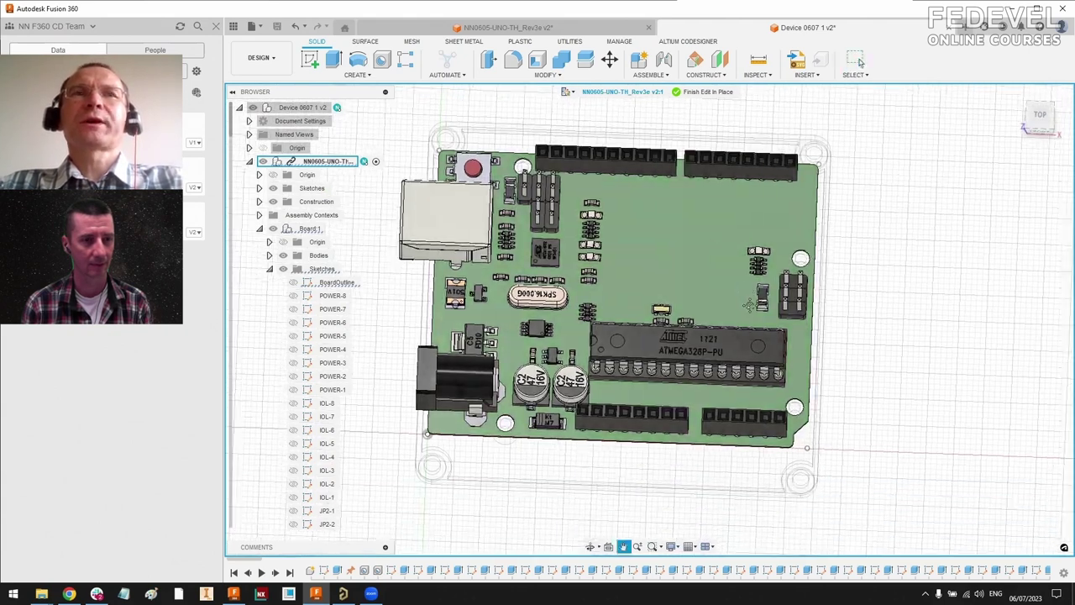
scroll(759, 301, up, 5)
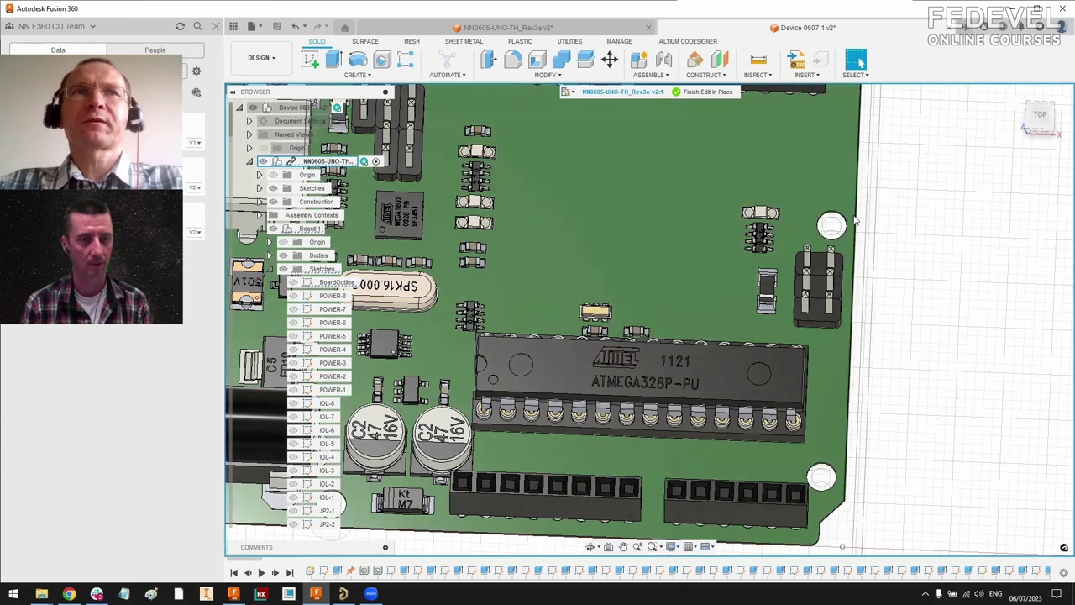
scroll(818, 210, up, 5)
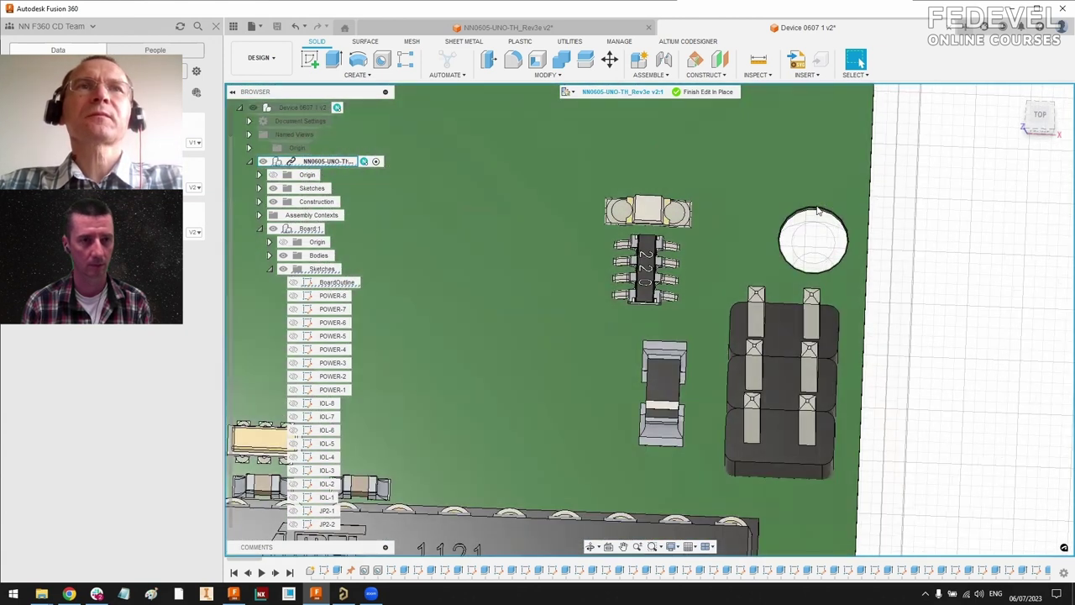
click(817, 211)
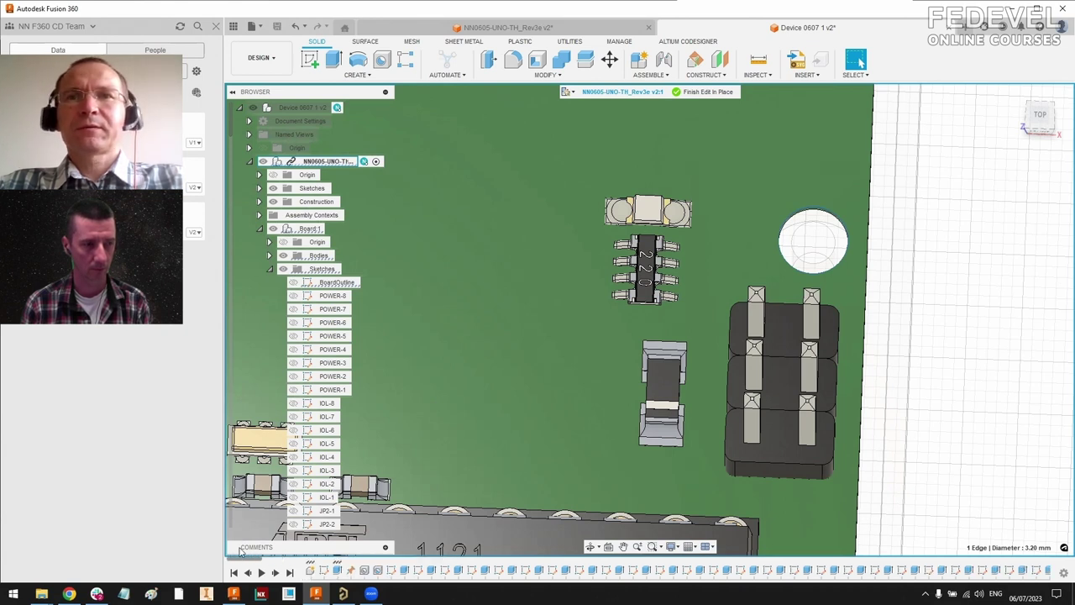
scroll(819, 203, up, 4)
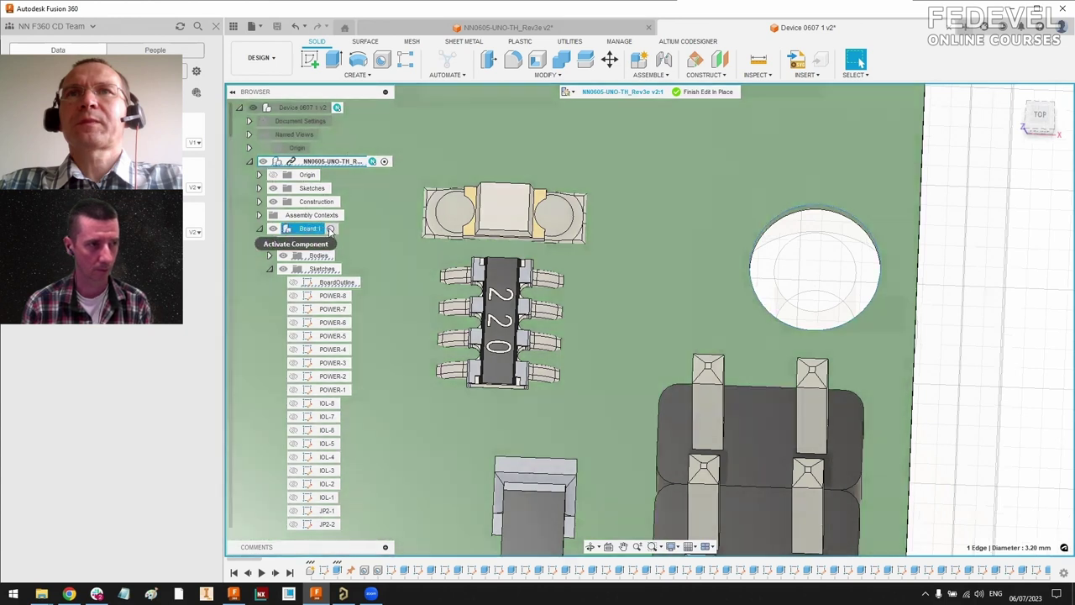
click(330, 229)
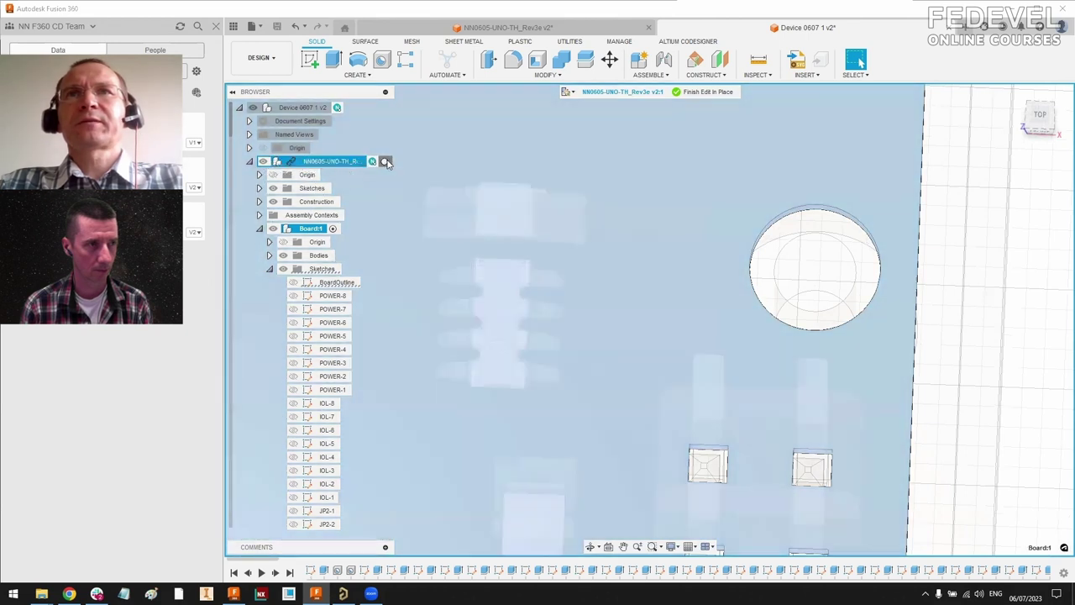
click(385, 161)
click(827, 209)
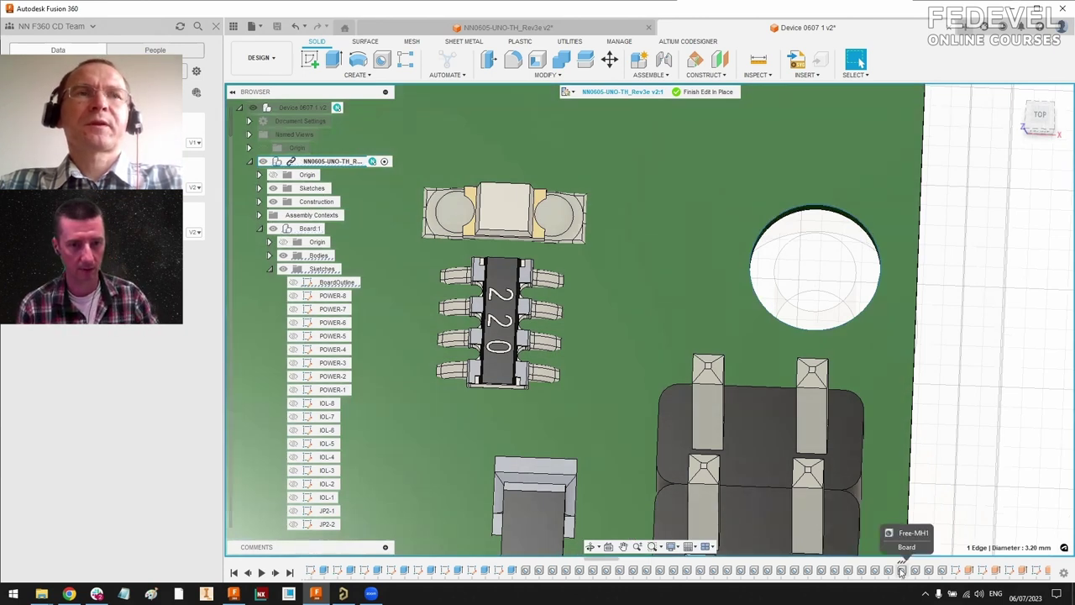
Step: Edit the Free-MH1 hole feature and drag the hole up near the rounded top-right corner
double_click(902, 572)
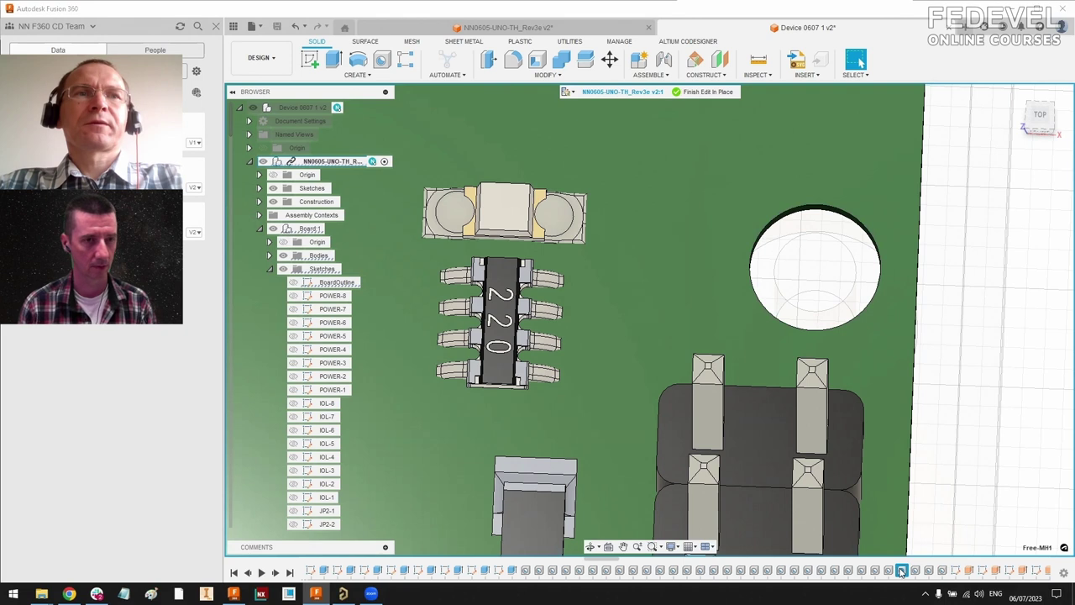
scroll(787, 281, down, 4)
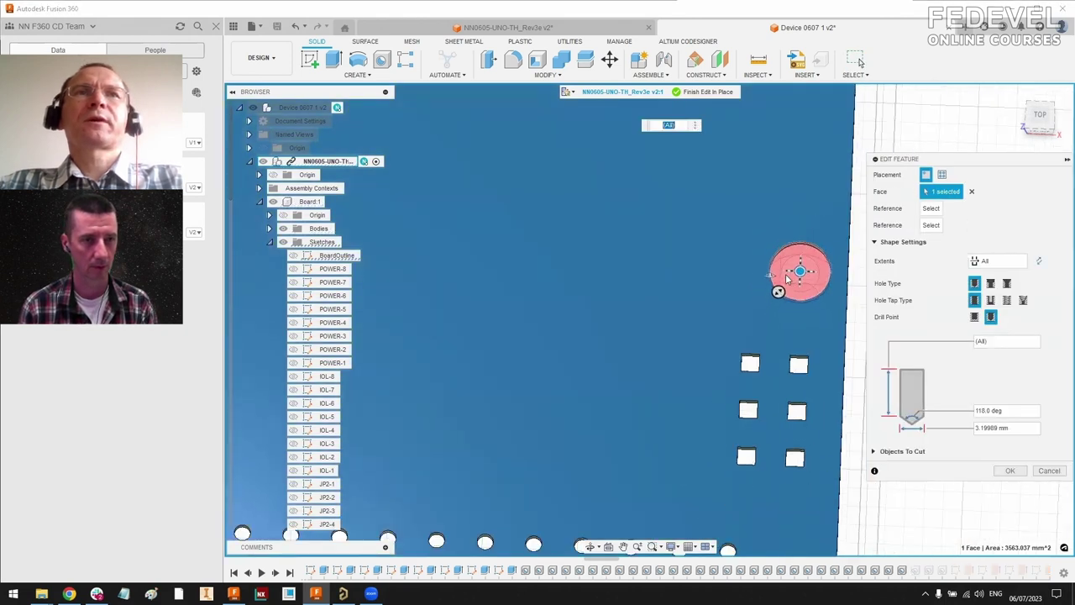
scroll(785, 282, down, 3)
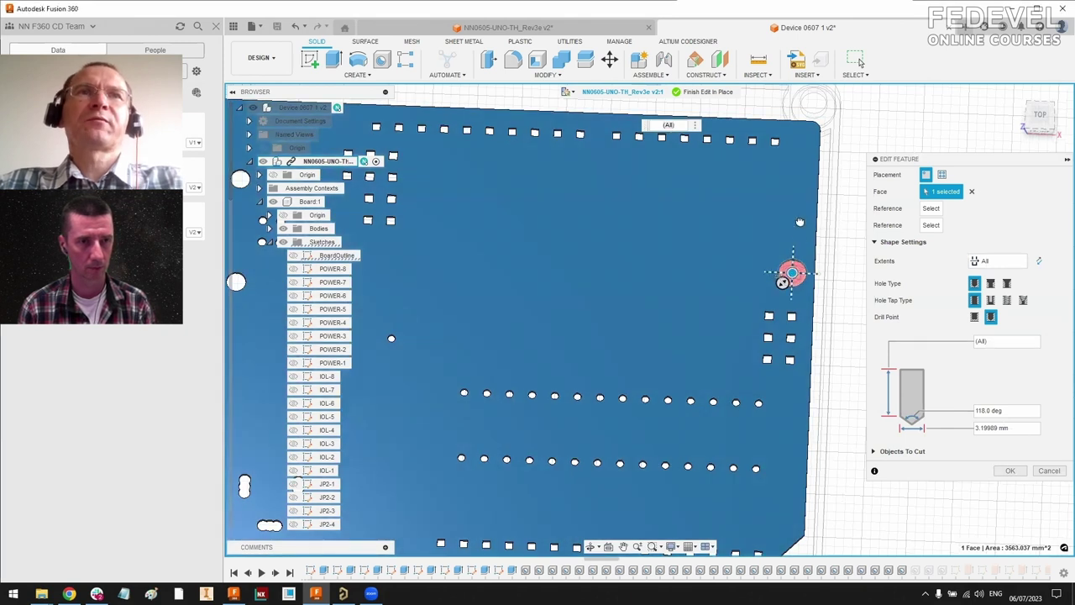
drag(792, 272, 794, 178)
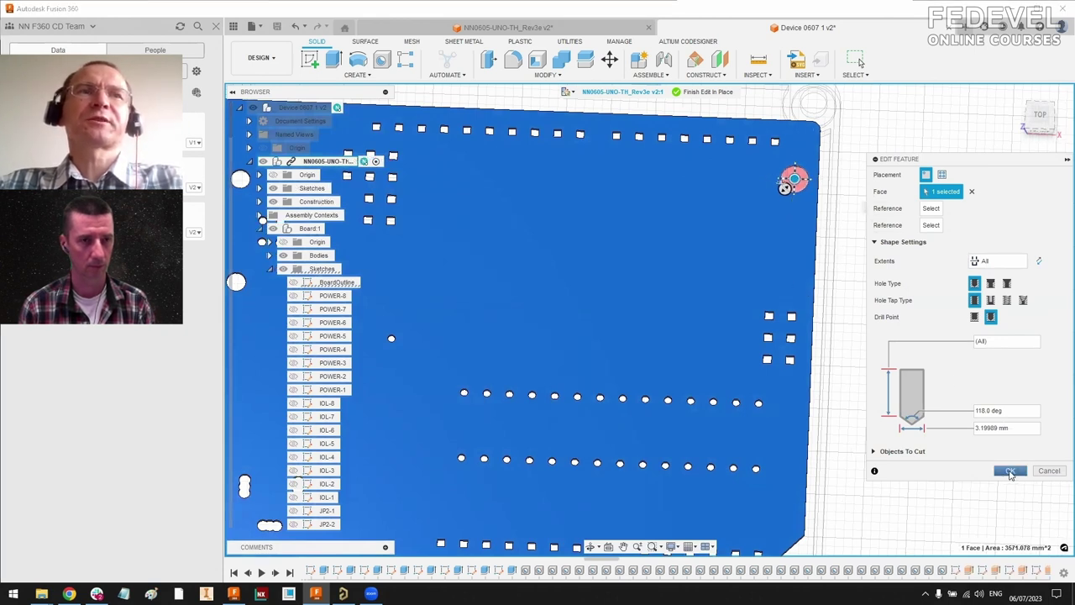
click(1006, 471)
Step: Finish editing the board in place and collapse Board 1 and the NN0605 component in the browser
scroll(811, 328, down, 2)
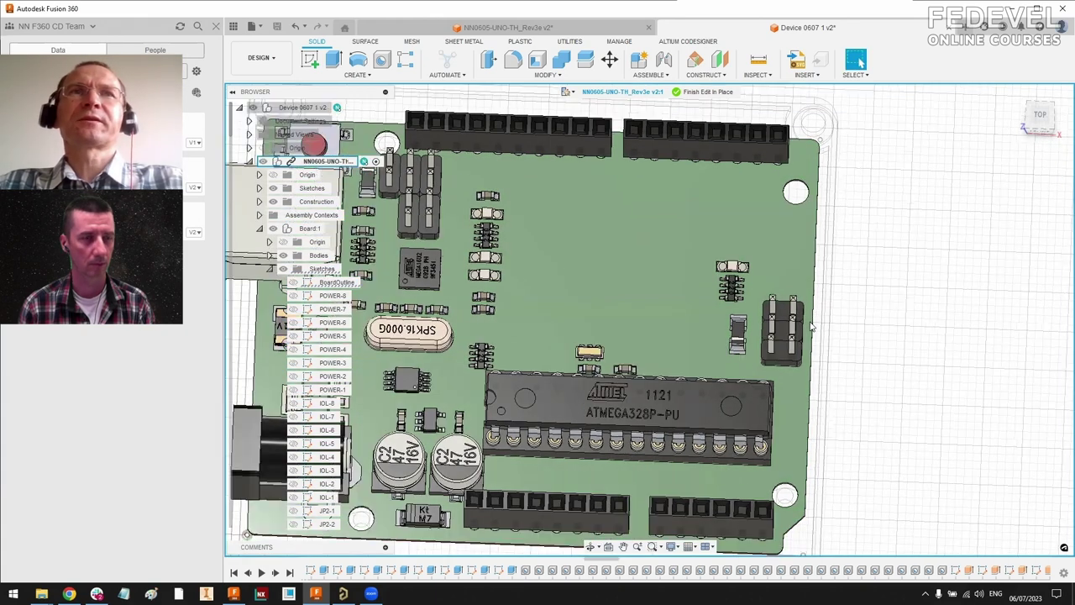
shift+middle_drag(865, 336, 800, 408)
shift+middle_drag(834, 376, 876, 403)
scroll(865, 380, down, 3)
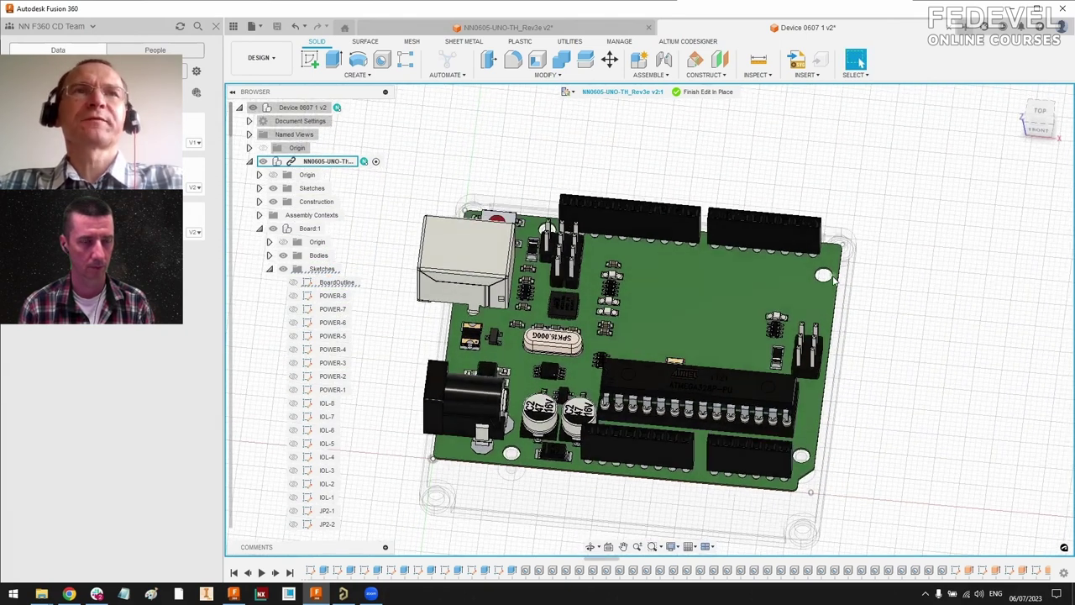
click(710, 94)
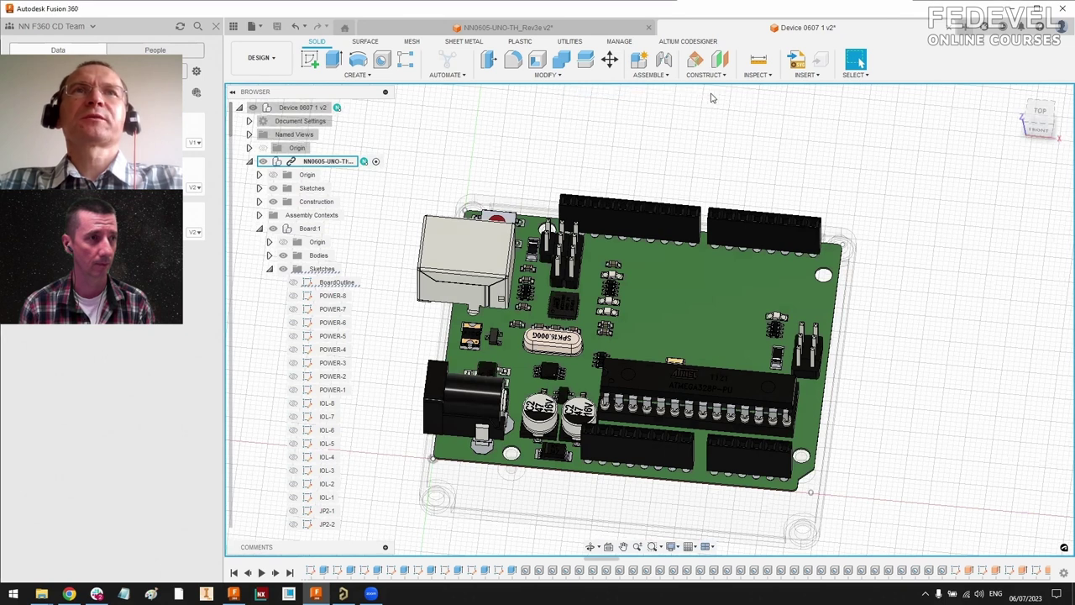
scroll(372, 204, up, 5)
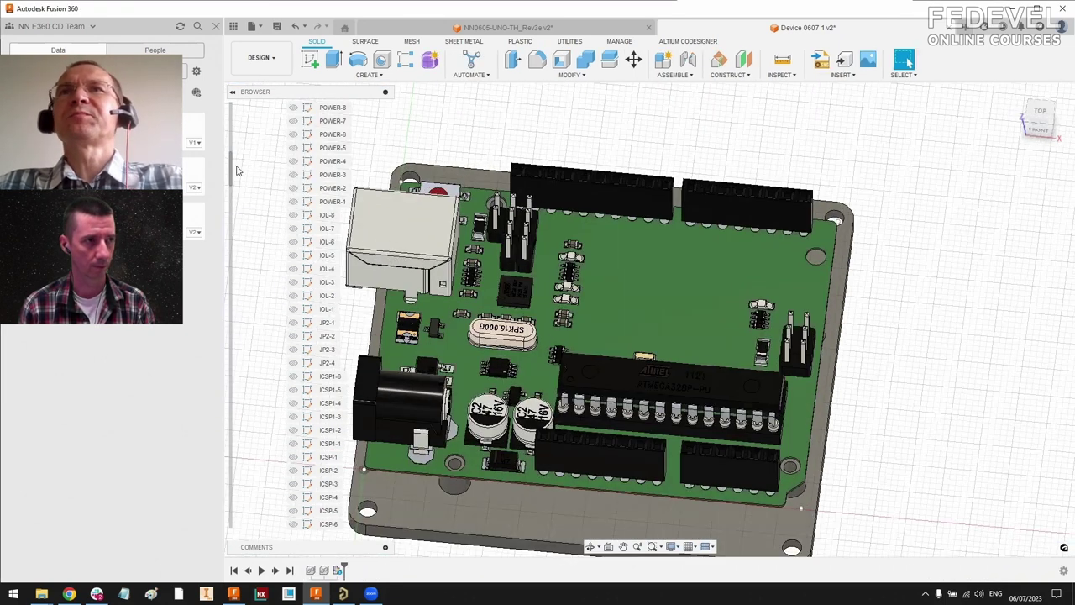
drag(233, 163, 231, 109)
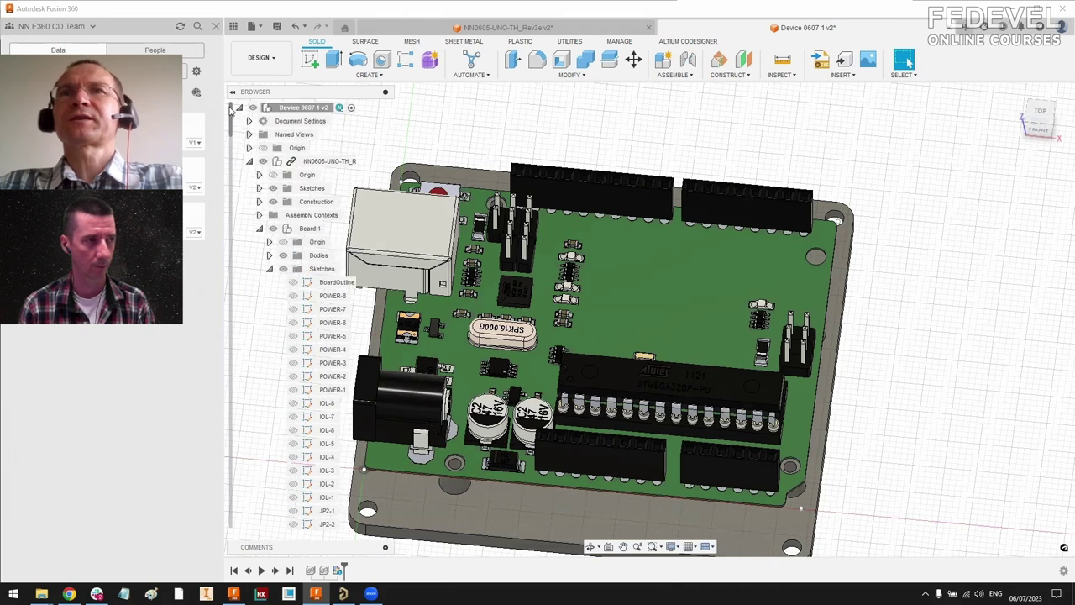
click(259, 229)
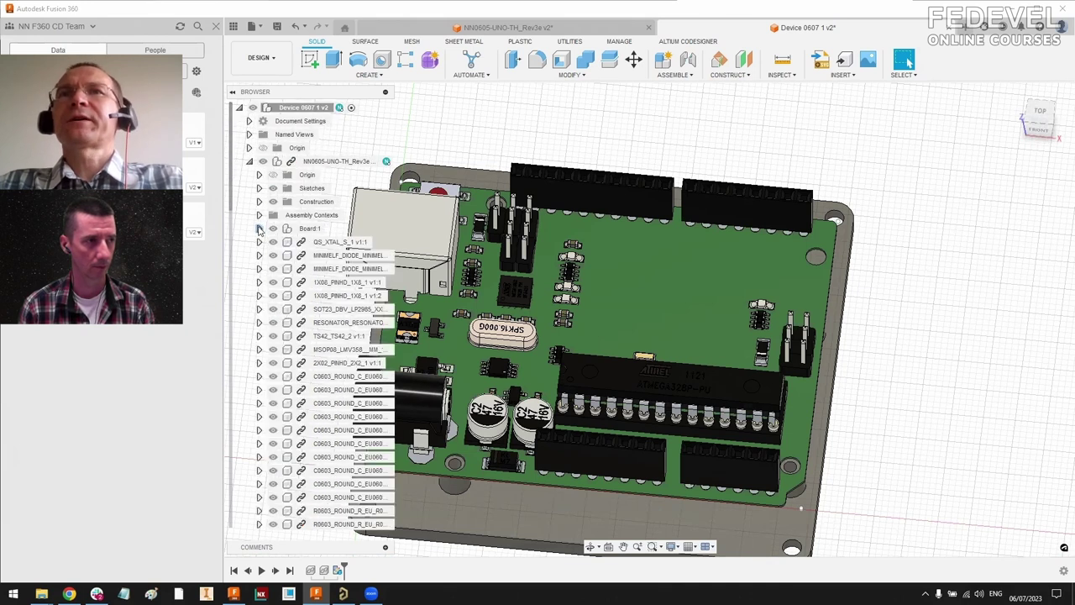
click(249, 162)
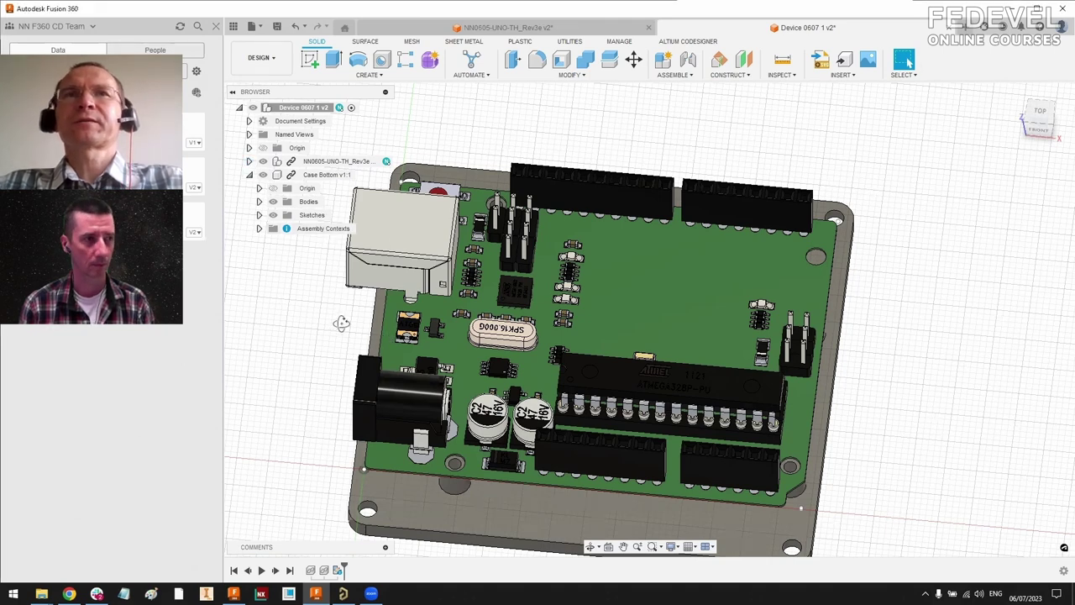
shift+middle_drag(332, 334, 377, 340)
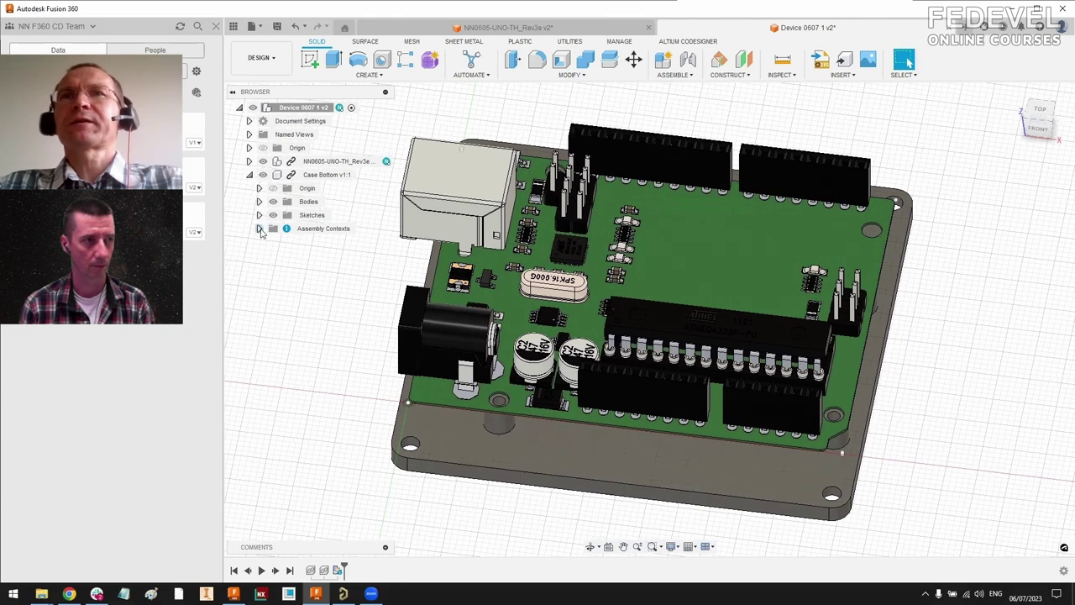
Step: Activate Case Bottom's Context1 and confirm synchronizing the assembly context with the board
click(260, 230)
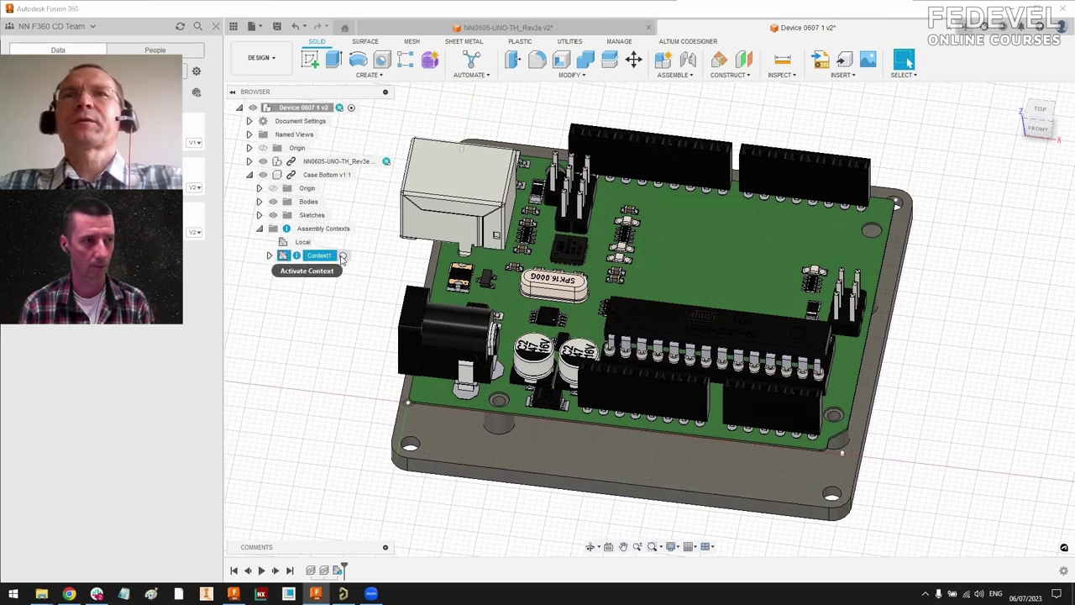
click(342, 256)
click(616, 322)
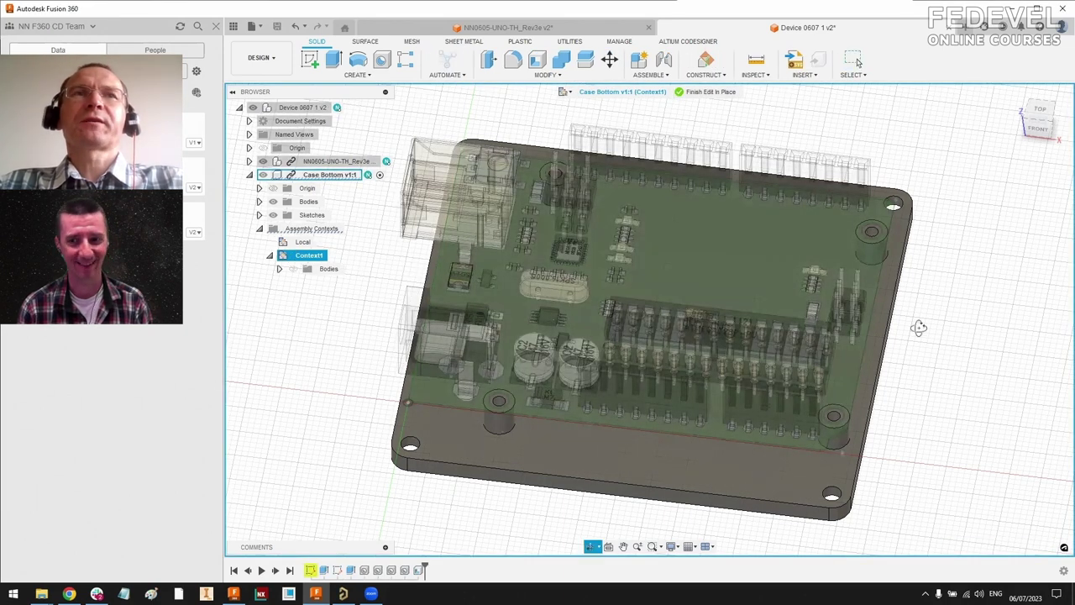
shift+middle_drag(880, 245, 900, 327)
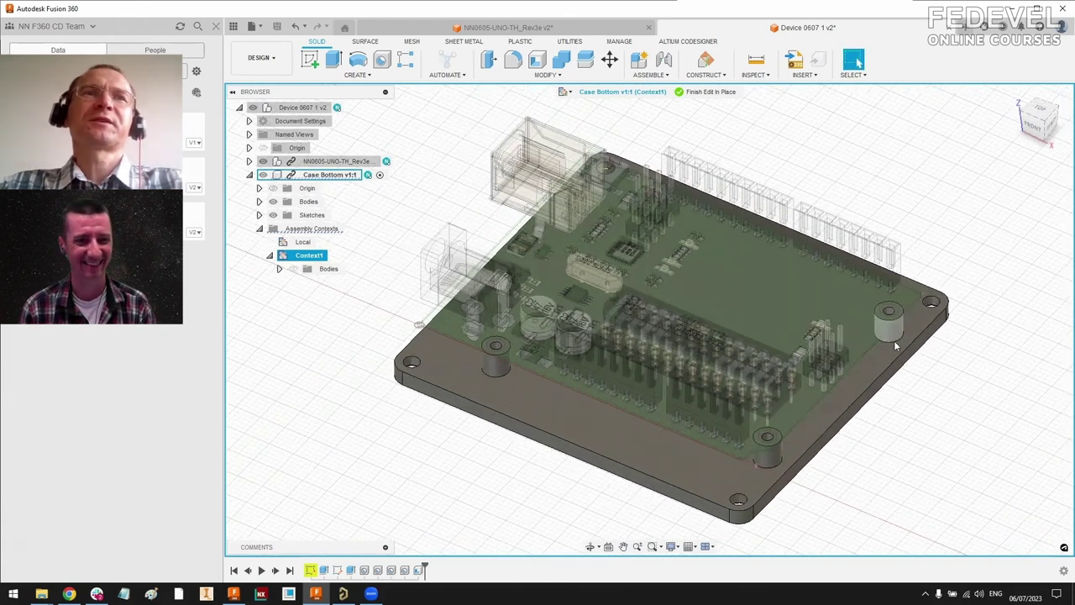
scroll(894, 340, up, 2)
shift+middle_drag(915, 374, 881, 279)
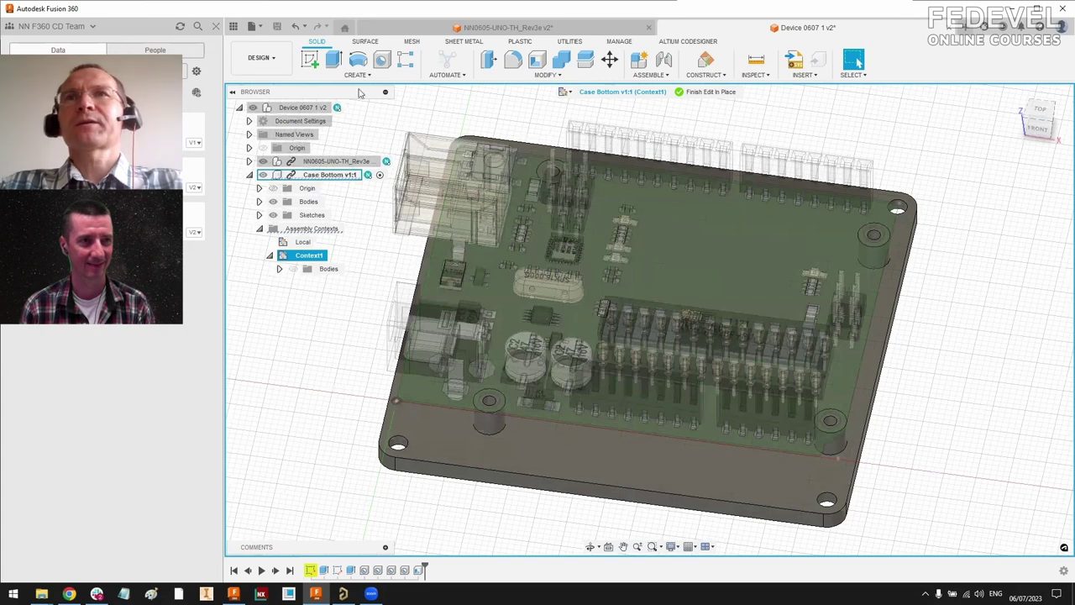
Step: Finish editing the case in place and save Device 0607 as a new version
click(706, 91)
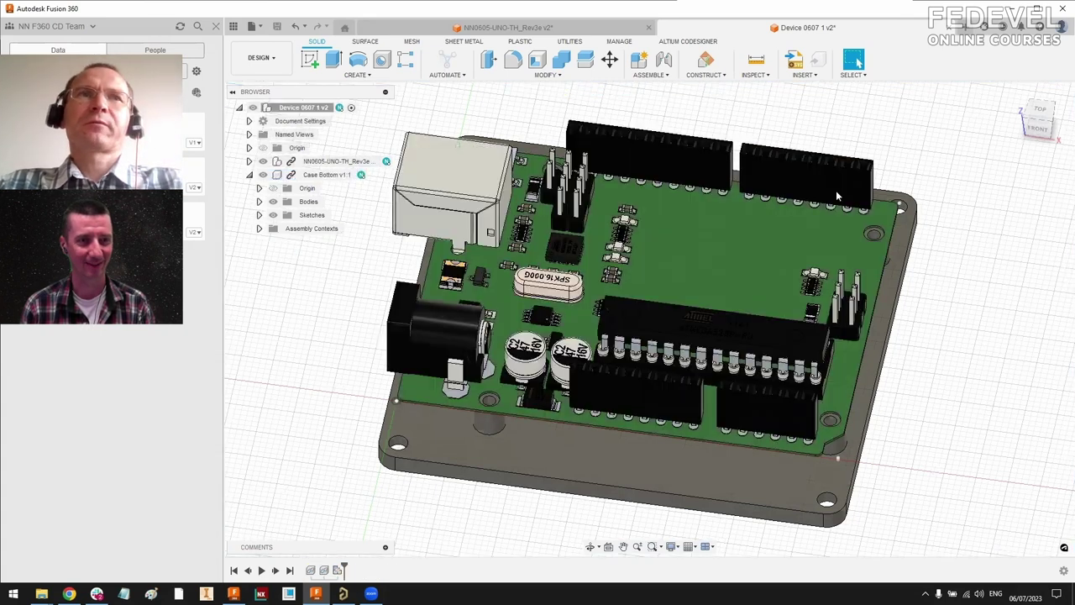
shift+middle_drag(683, 246, 754, 261)
mouse_move(960, 335)
shift+middle_down()
mouse_move(964, 355)
mouse_move(955, 343)
shift+middle_up()
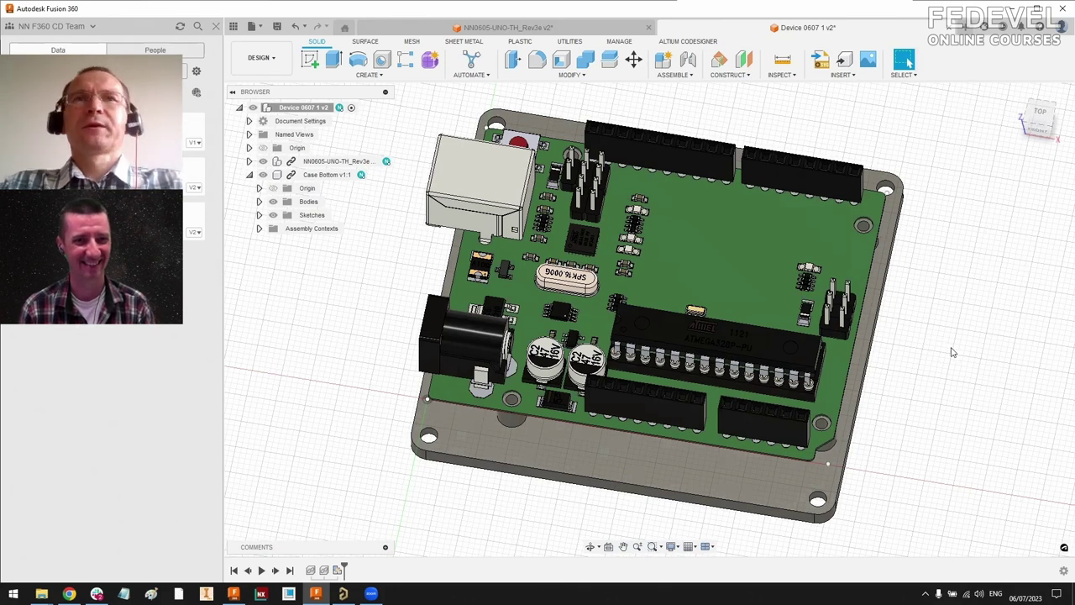
key(ctrl+s)
key(Return)
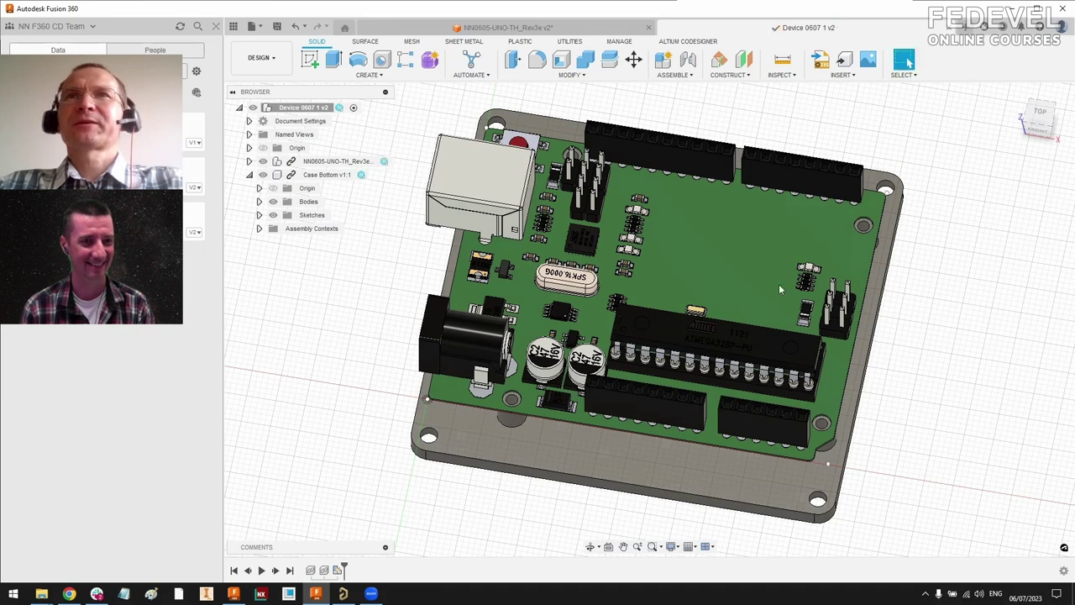
shift+middle_drag(779, 284, 660, 260)
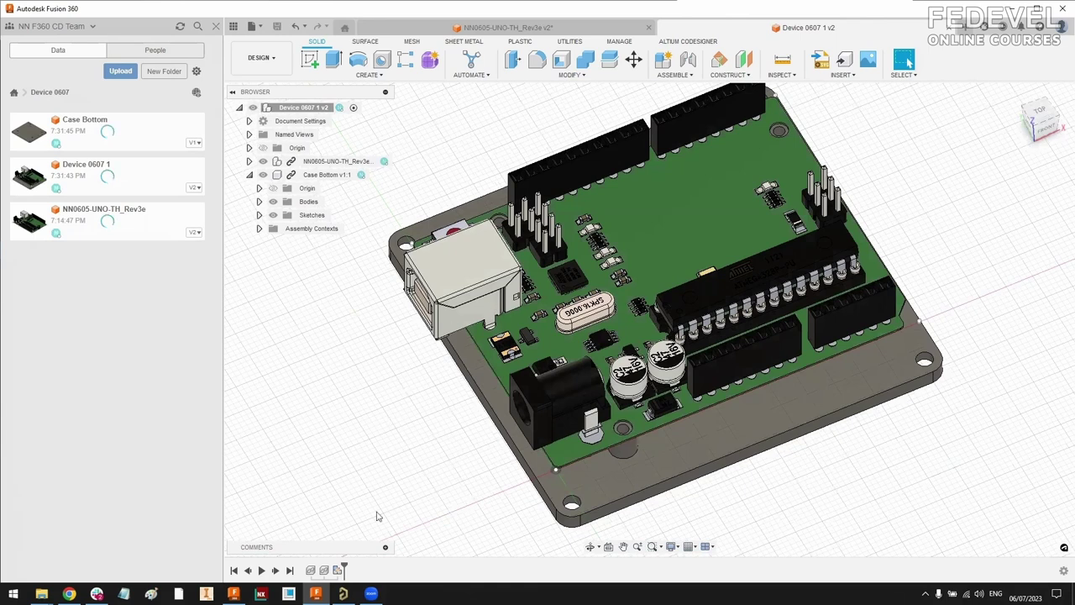
Step: Place the Altium CoDesigner window beside the Device 0607 v3 assembly
mouse_move(236, 597)
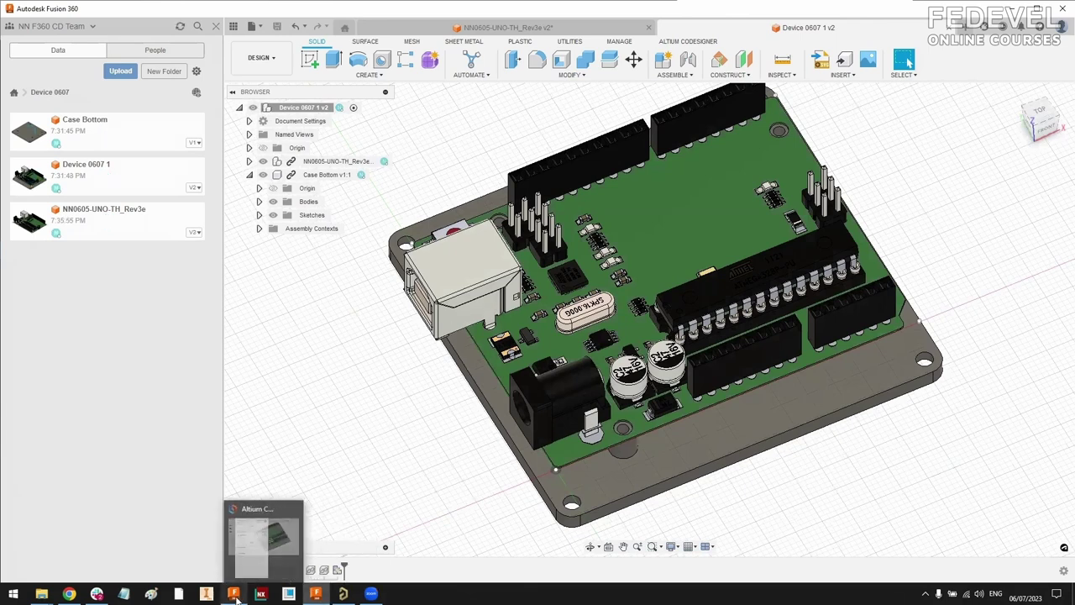
click(233, 555)
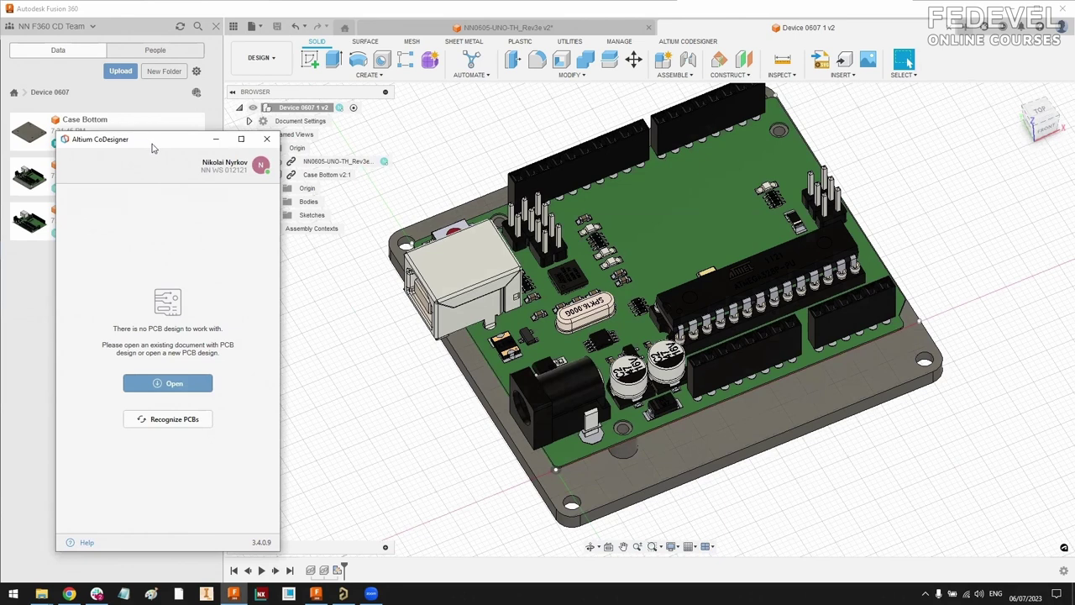
drag(153, 148, 186, 150)
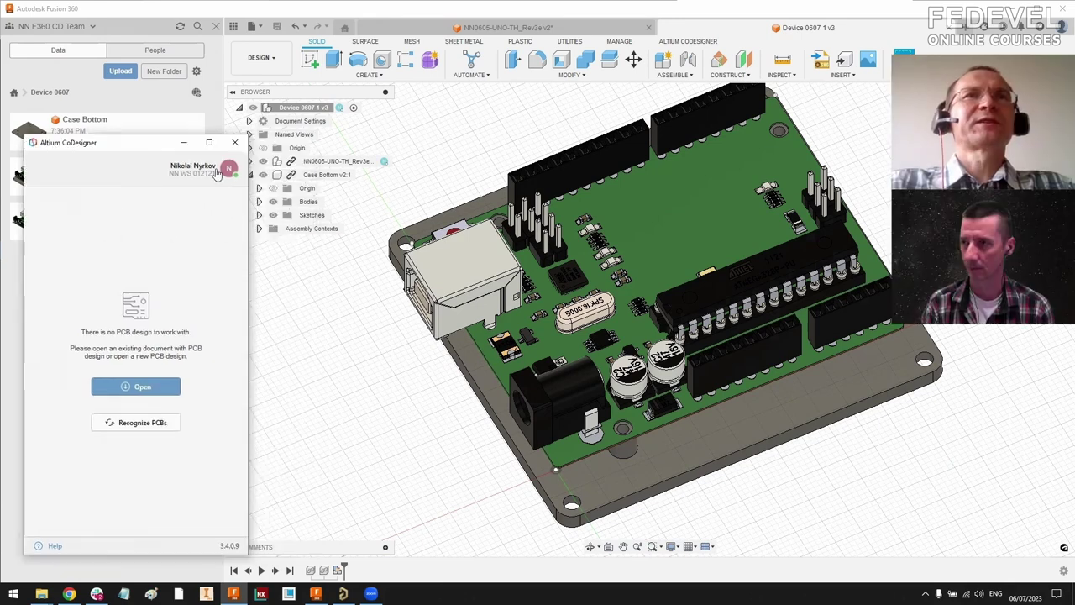
click(330, 161)
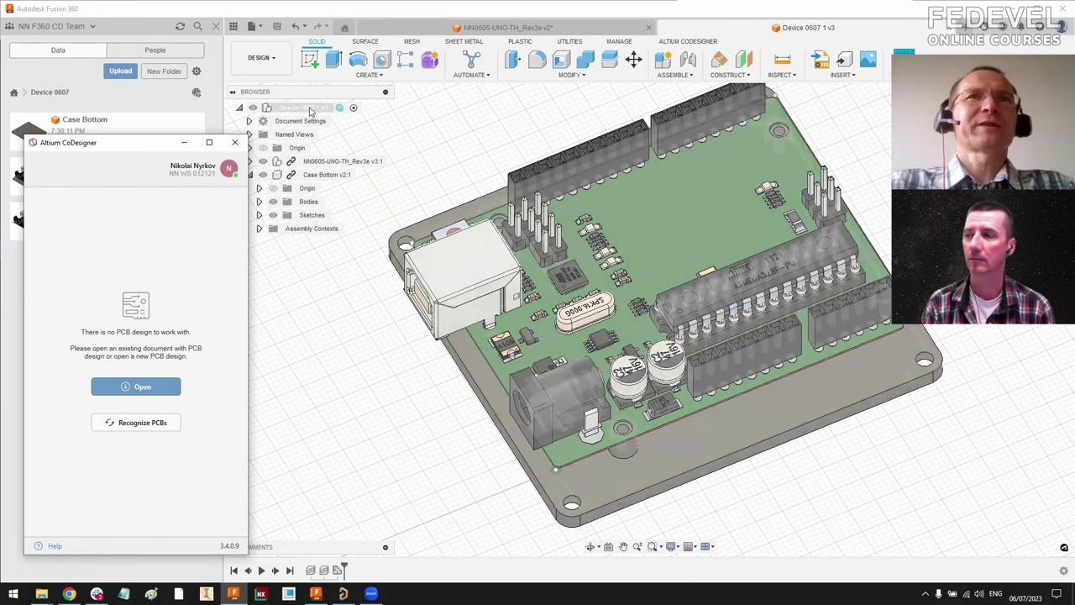
Step: Recognize the NN0605-UNO-TH_Rev3e board in CoDesigner, showing its ECAD Initial Push history
click(139, 423)
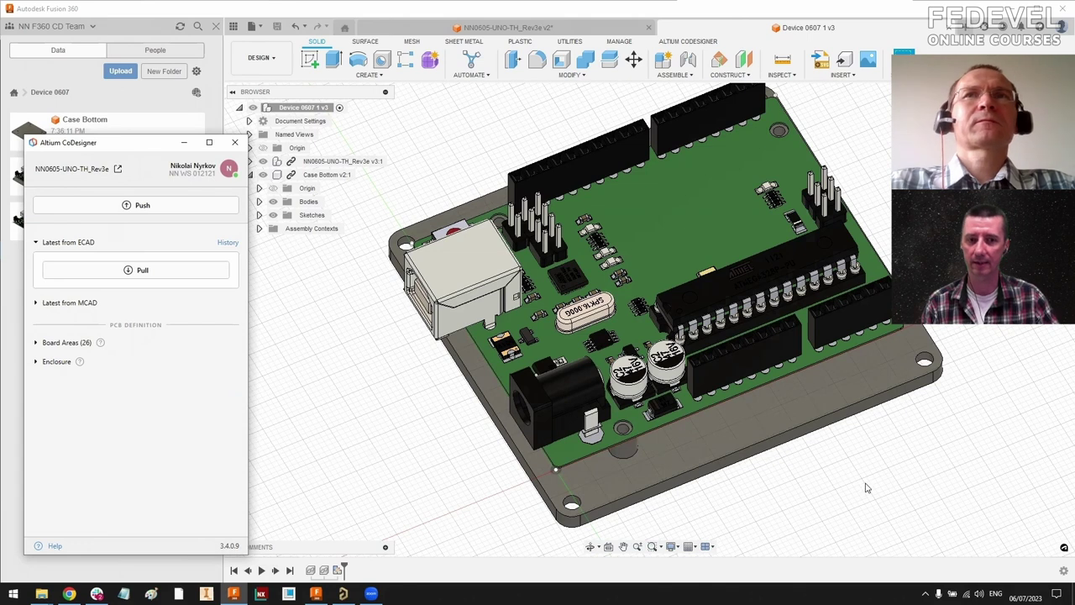
shift+middle_drag(865, 487, 840, 494)
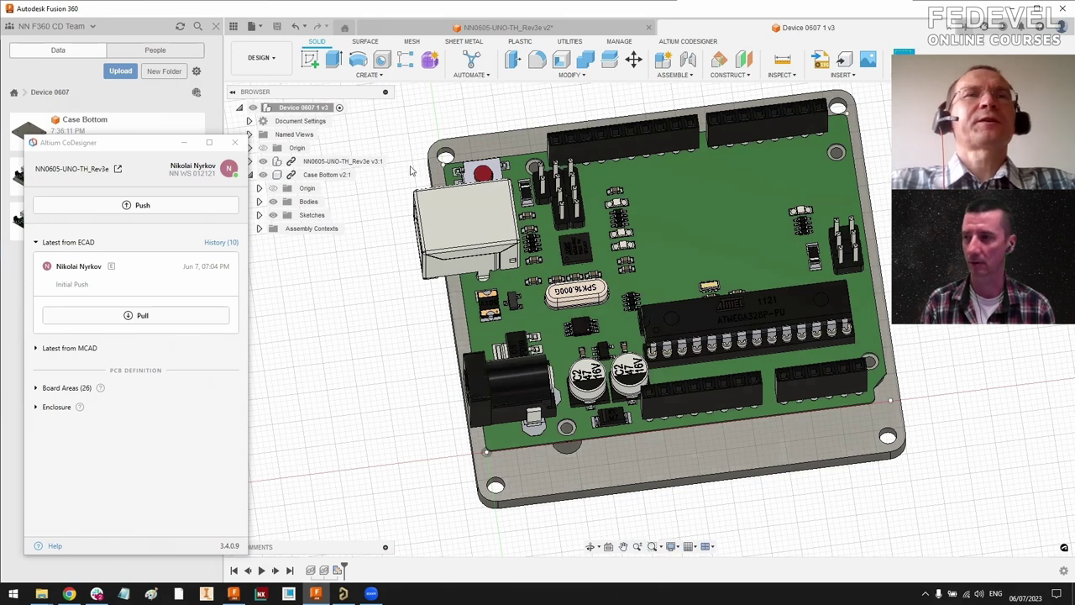
click(146, 148)
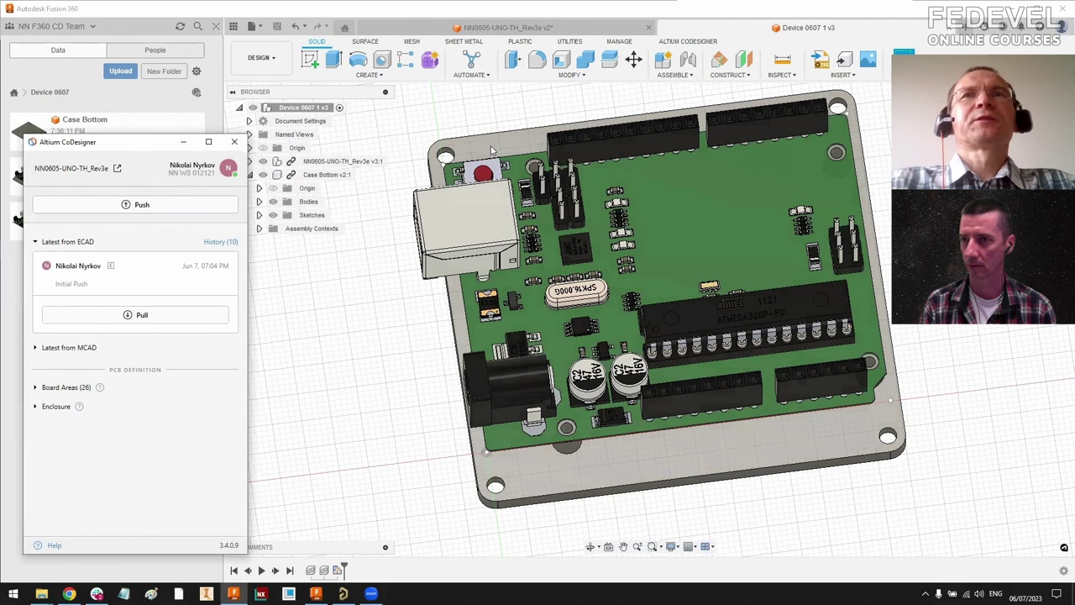
scroll(726, 253, down, 2)
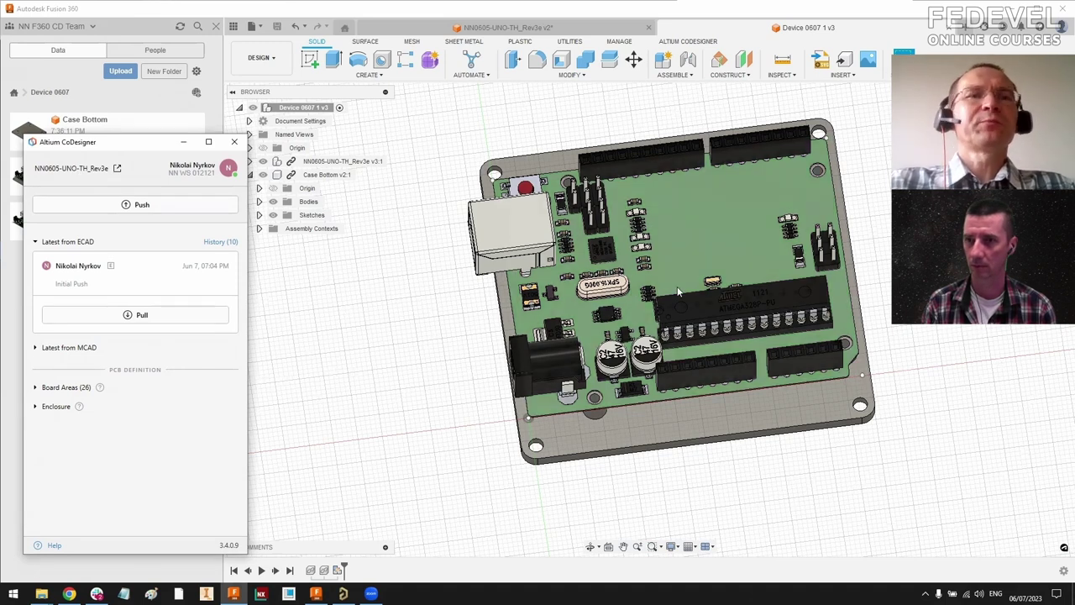
shift+middle_drag(679, 291, 672, 276)
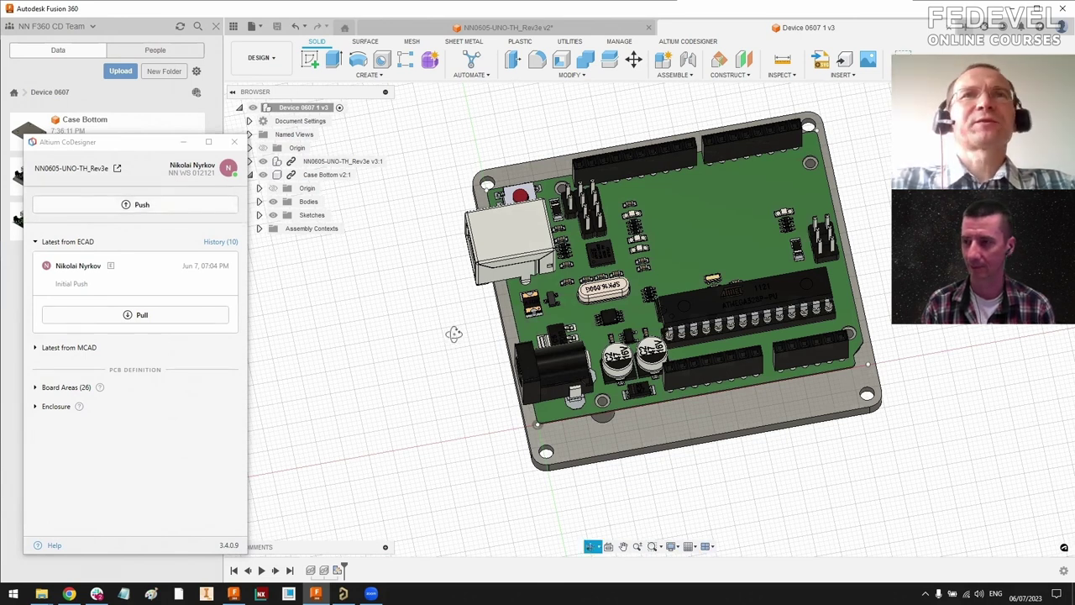
shift+middle_drag(449, 340, 447, 316)
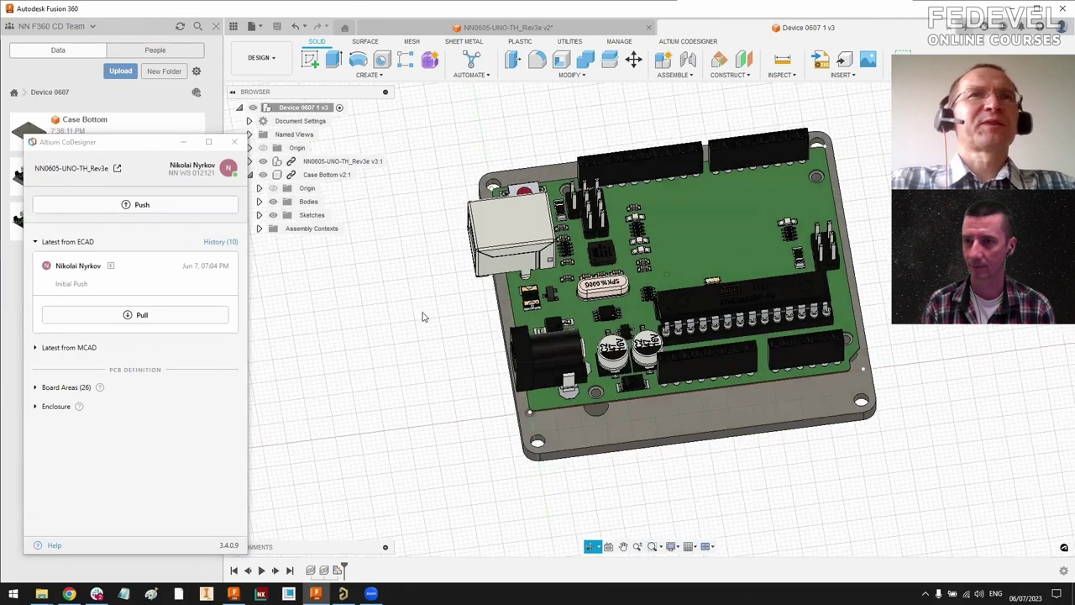
click(710, 42)
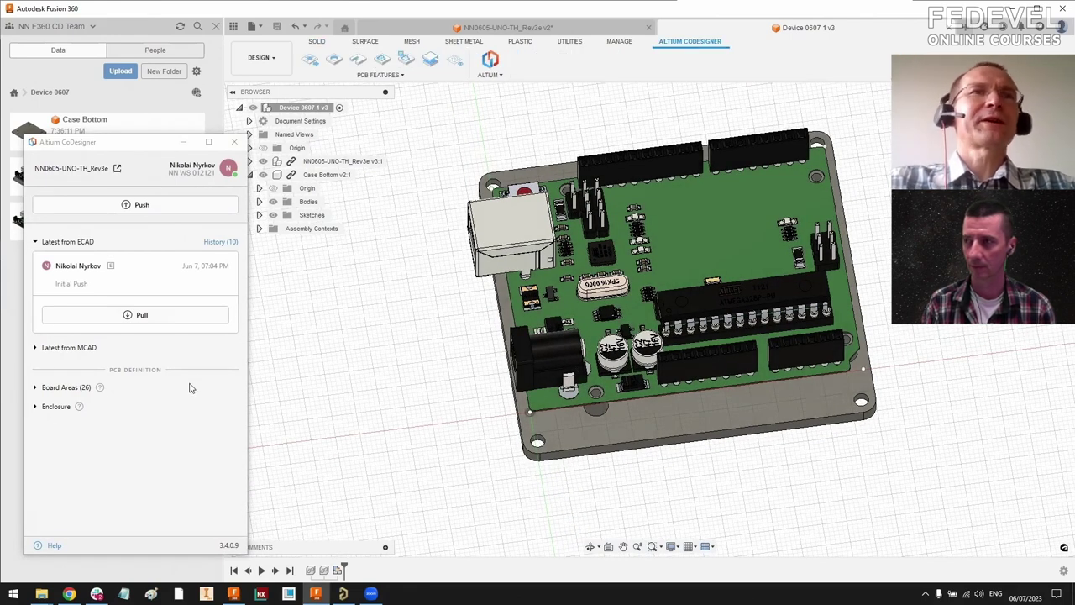
Step: Assign Case Bottom v2:1 as the PCB enclosure so CoDesigner lists Case Bottom:1
click(36, 409)
click(36, 407)
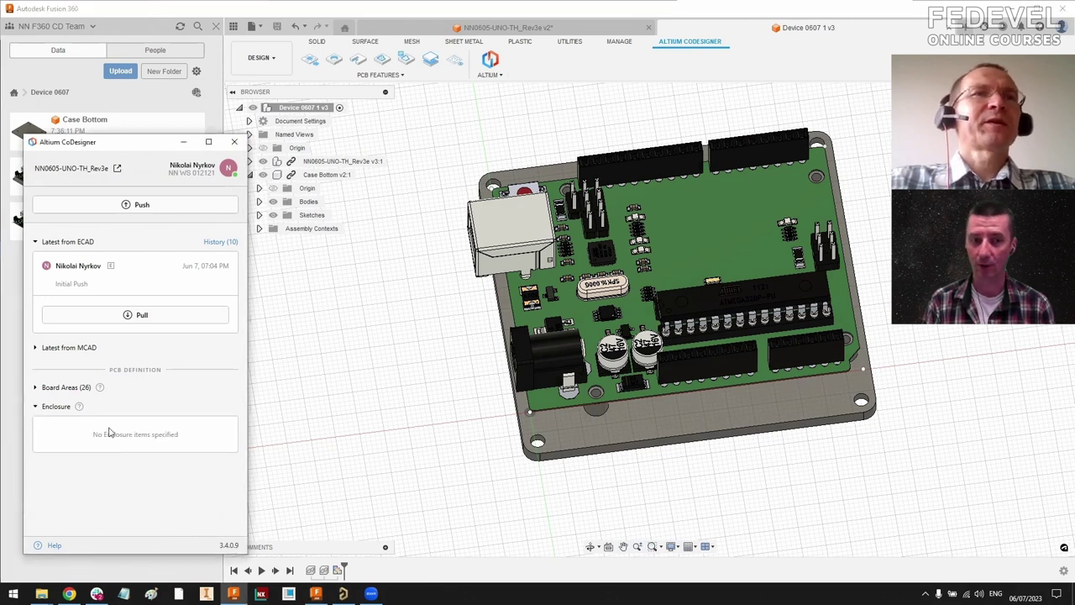
shift+middle_drag(436, 377, 428, 318)
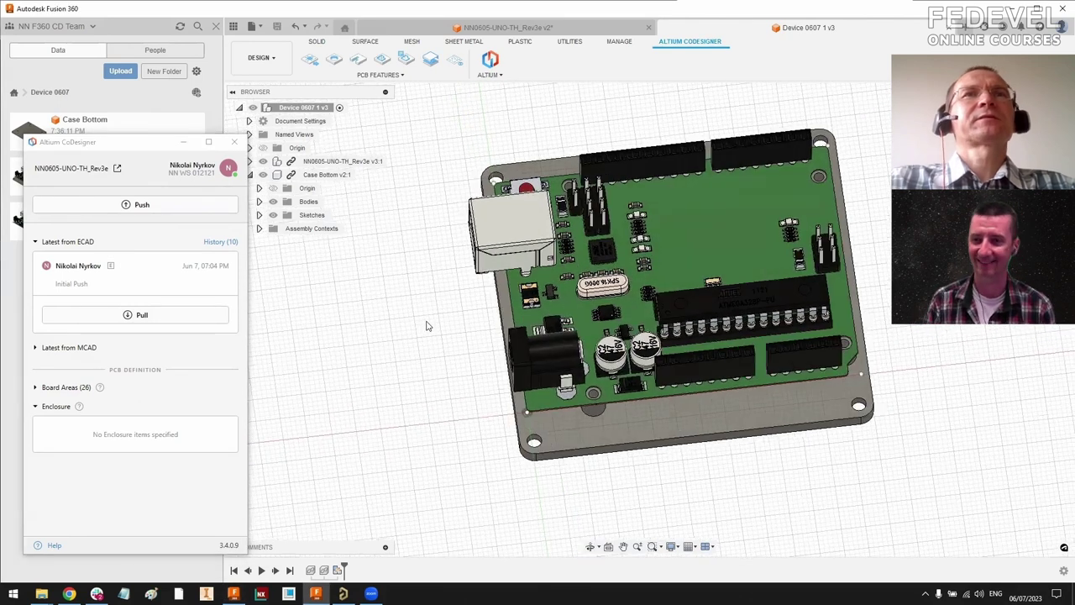
click(142, 153)
drag(141, 153, 130, 158)
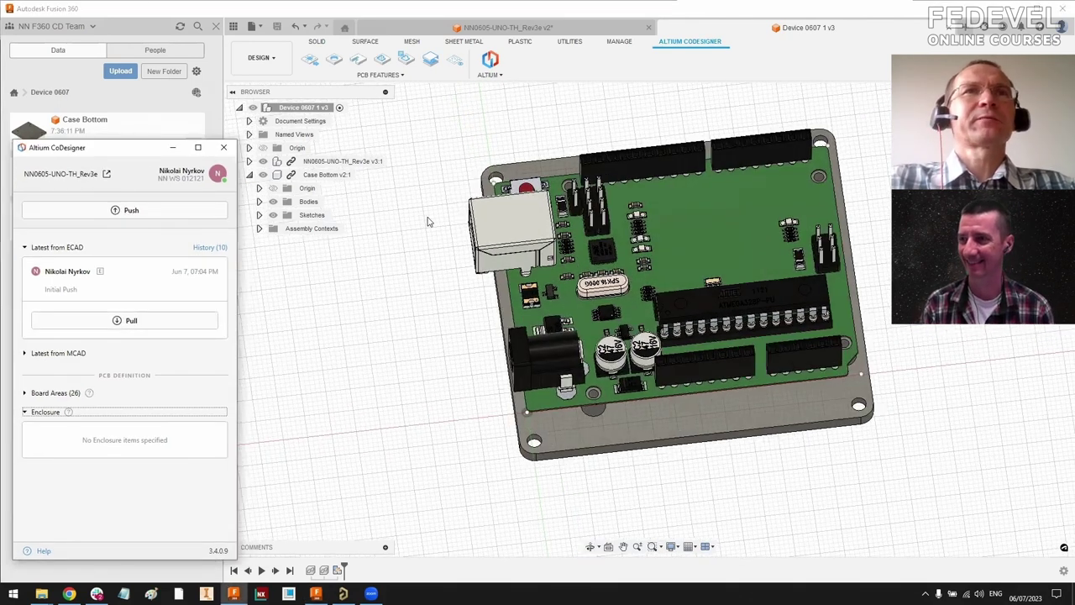
click(331, 175)
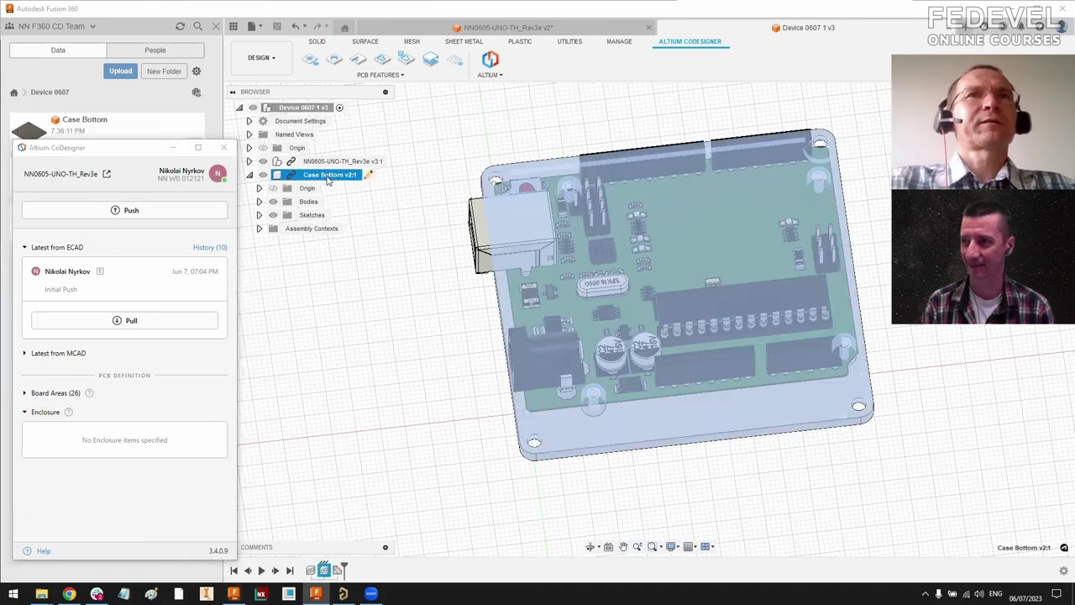
click(432, 64)
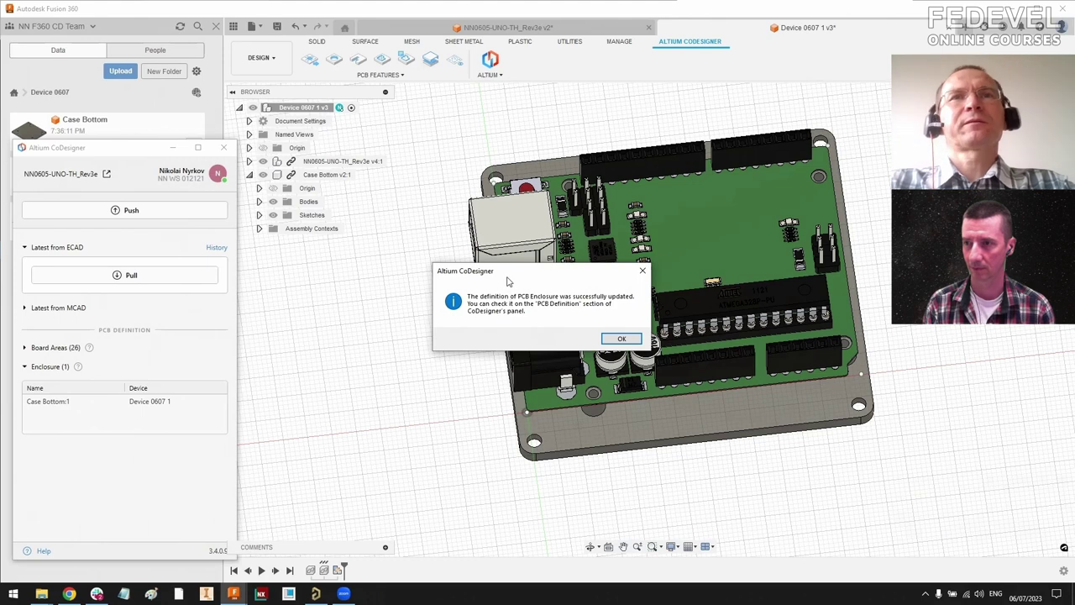
click(625, 340)
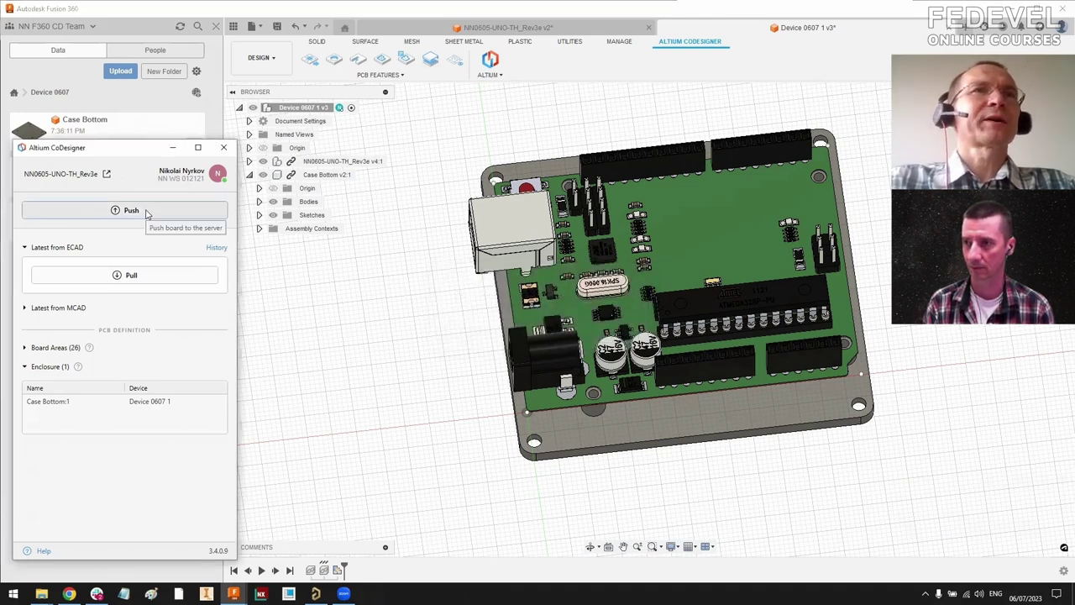
Step: Push the design with comment 'MHole location is changed. board shape is changed, enclosure part is included'
click(131, 210)
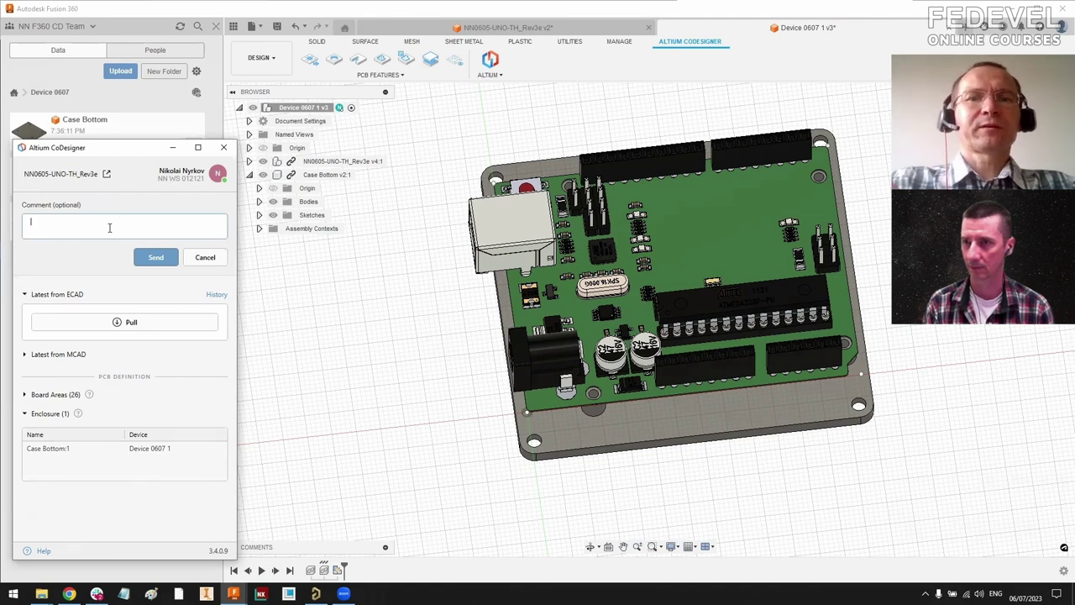
text(MHol)
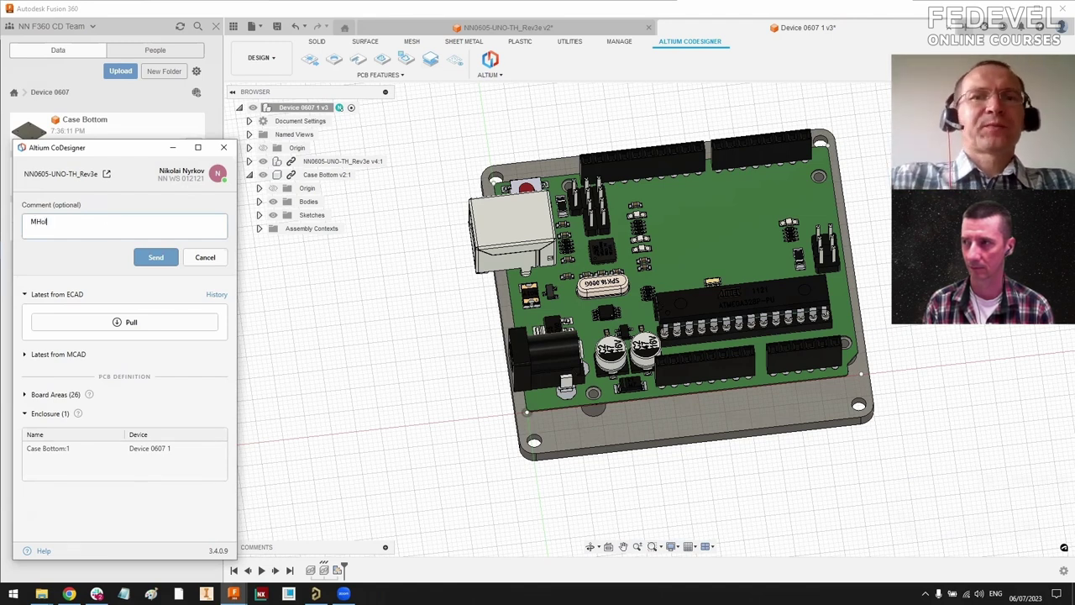
text(e loca)
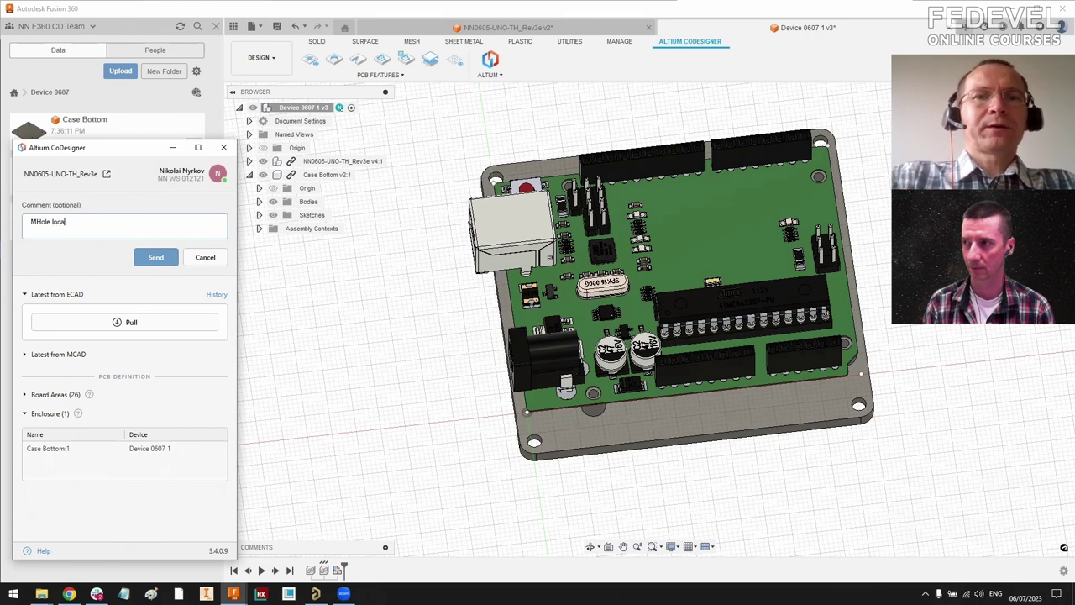
text(tion is changed)
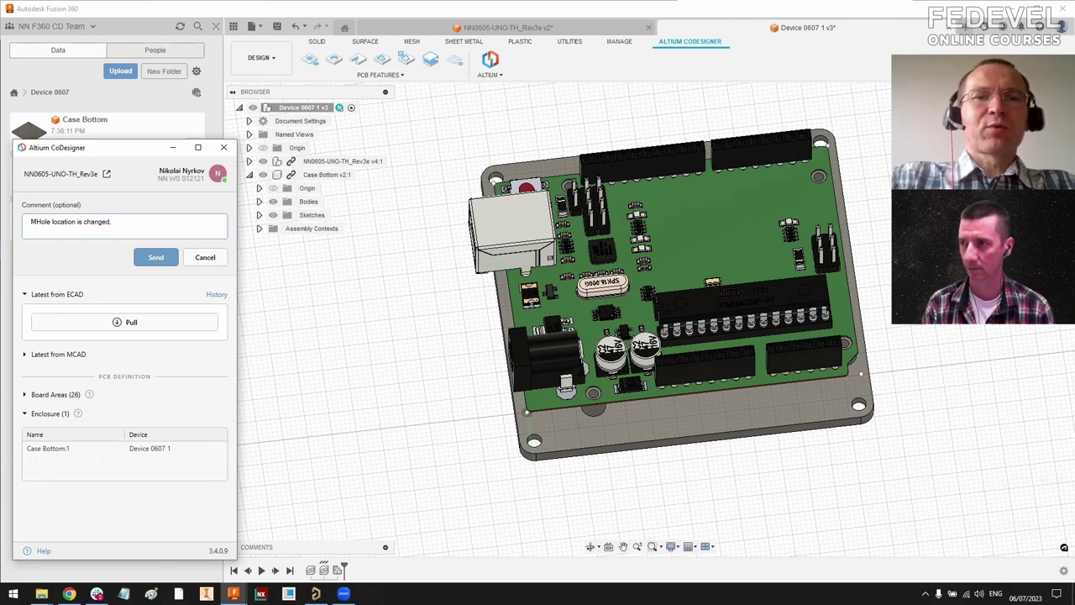
text(. boar)
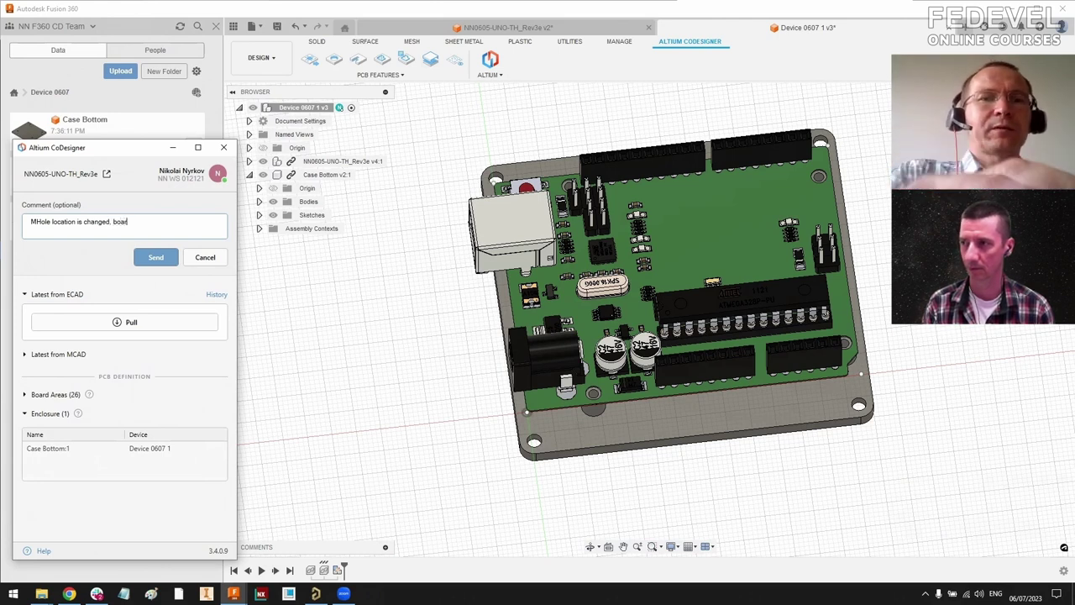
text(d sha)
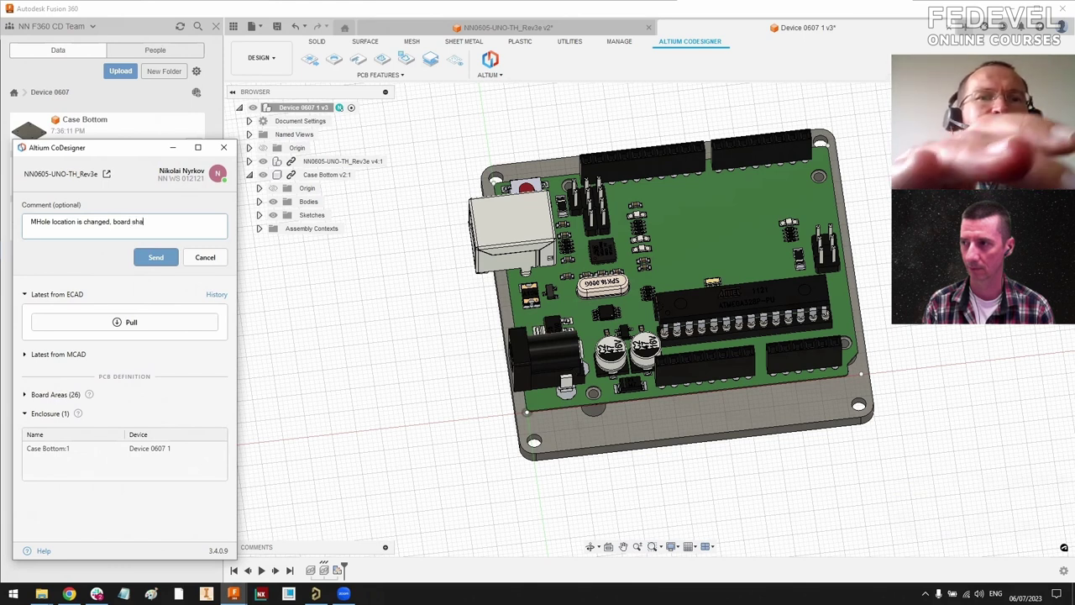
text(pe)
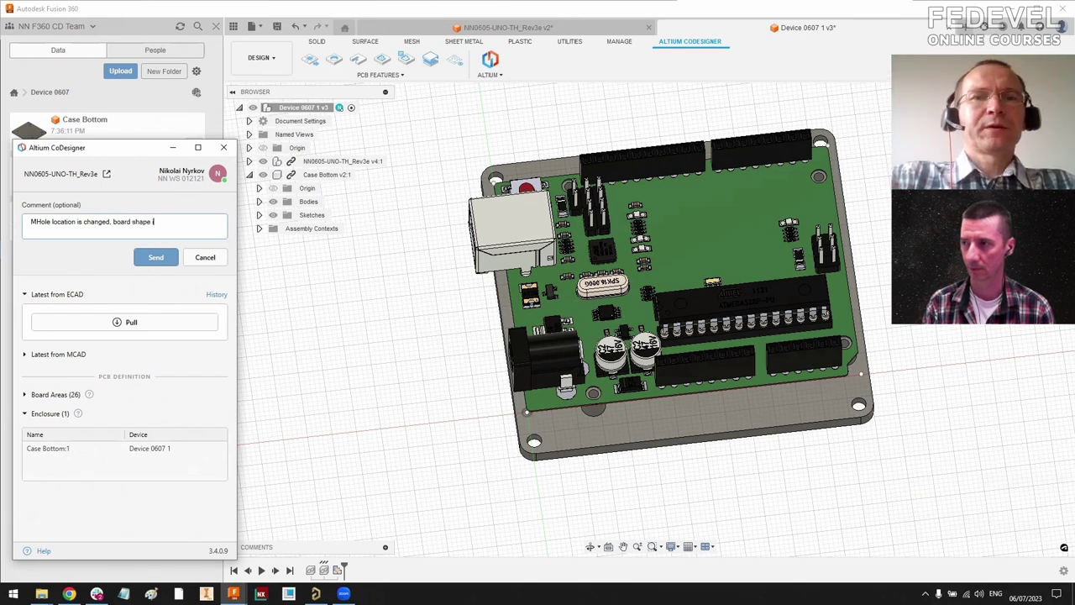
text( is cha)
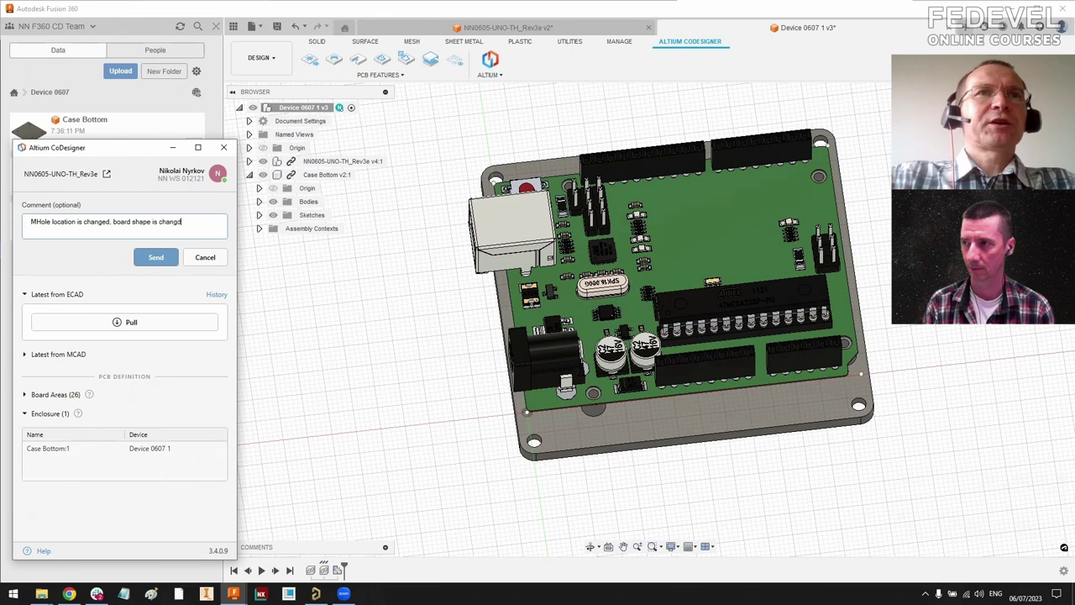
text(ng)
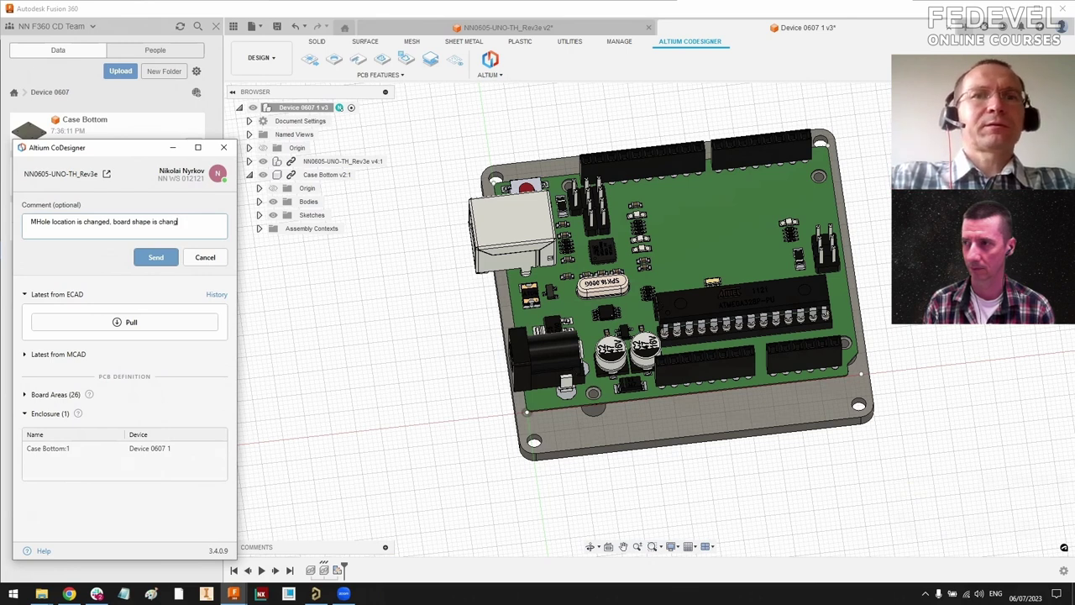
text(ed, )
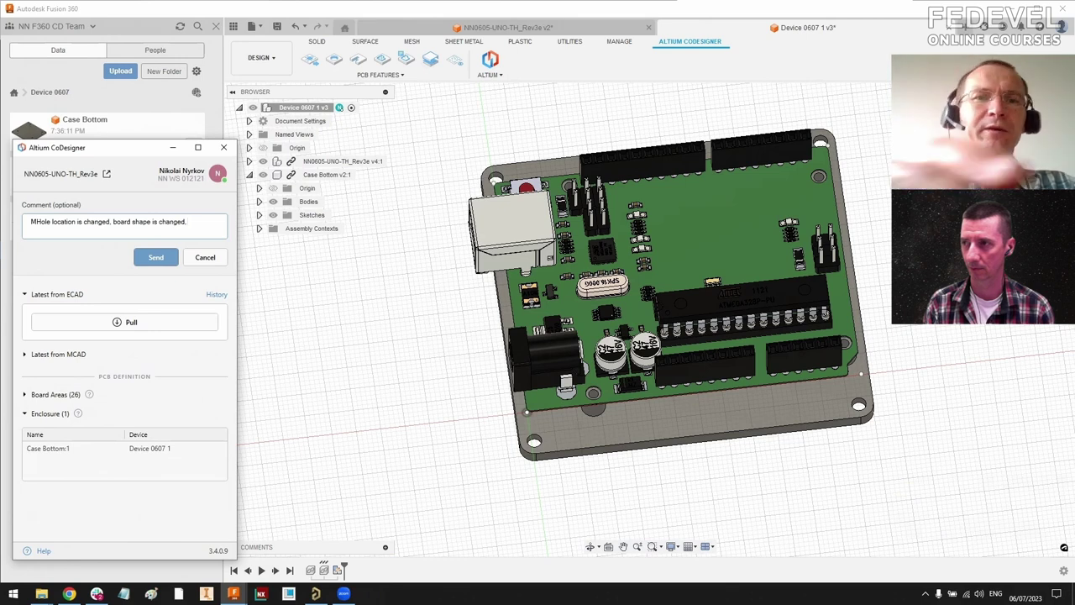
text(enclo)
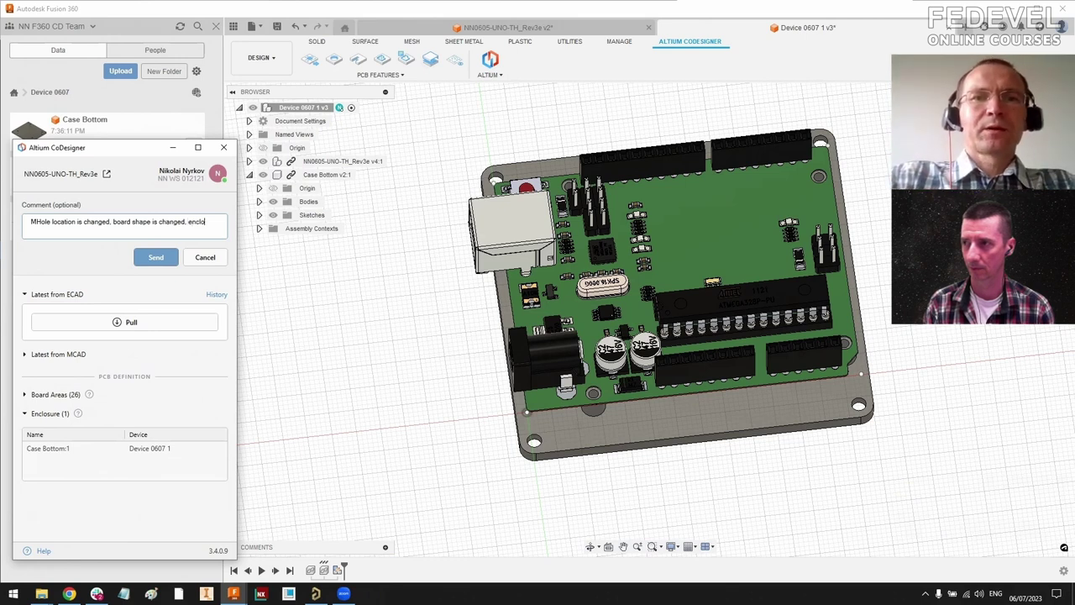
text(sure)
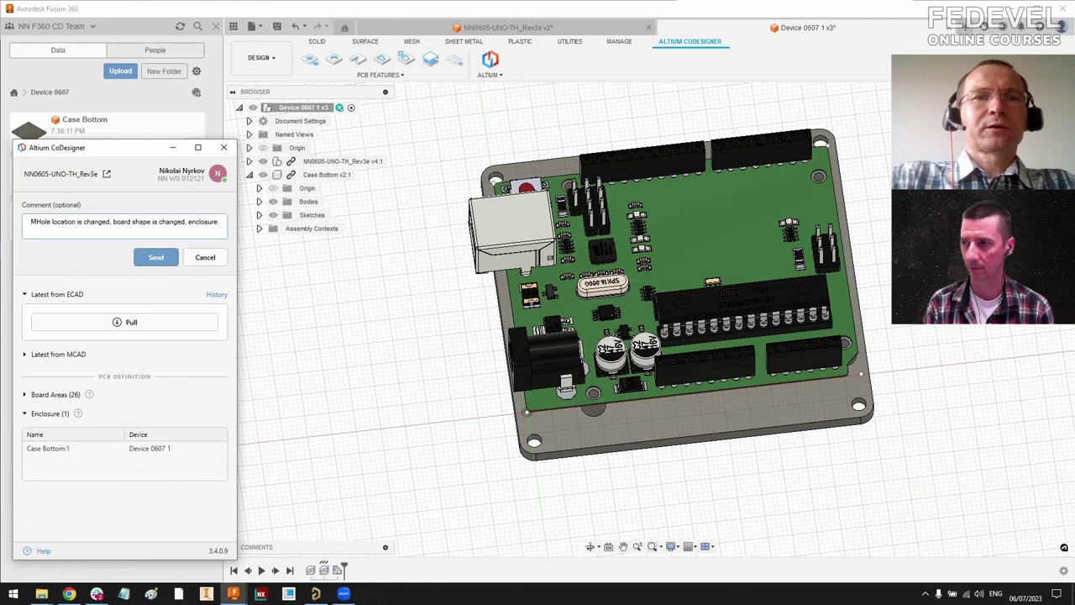
text( part is)
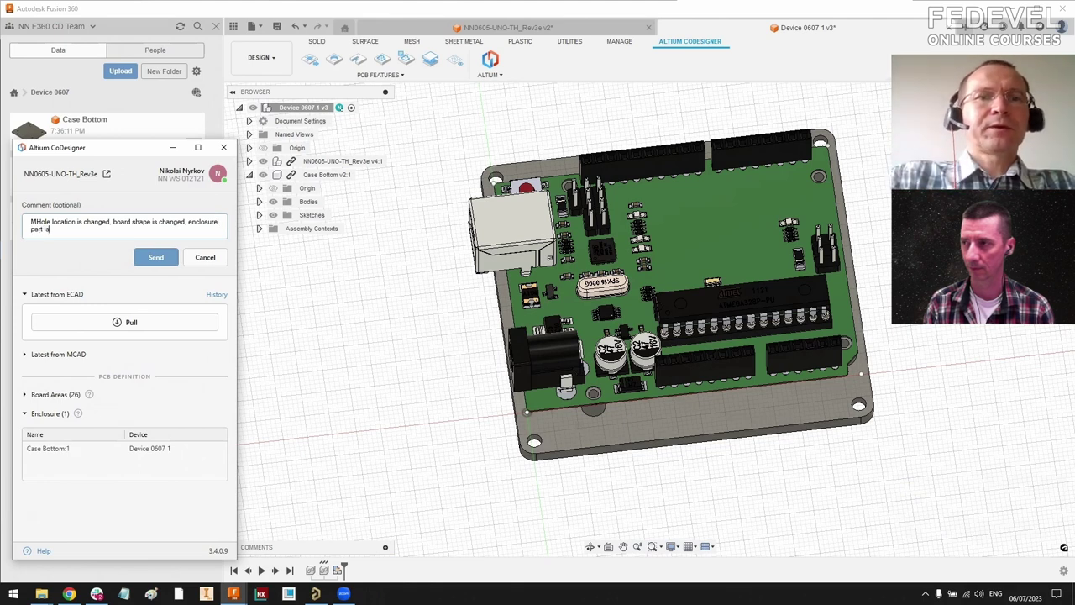
text( included)
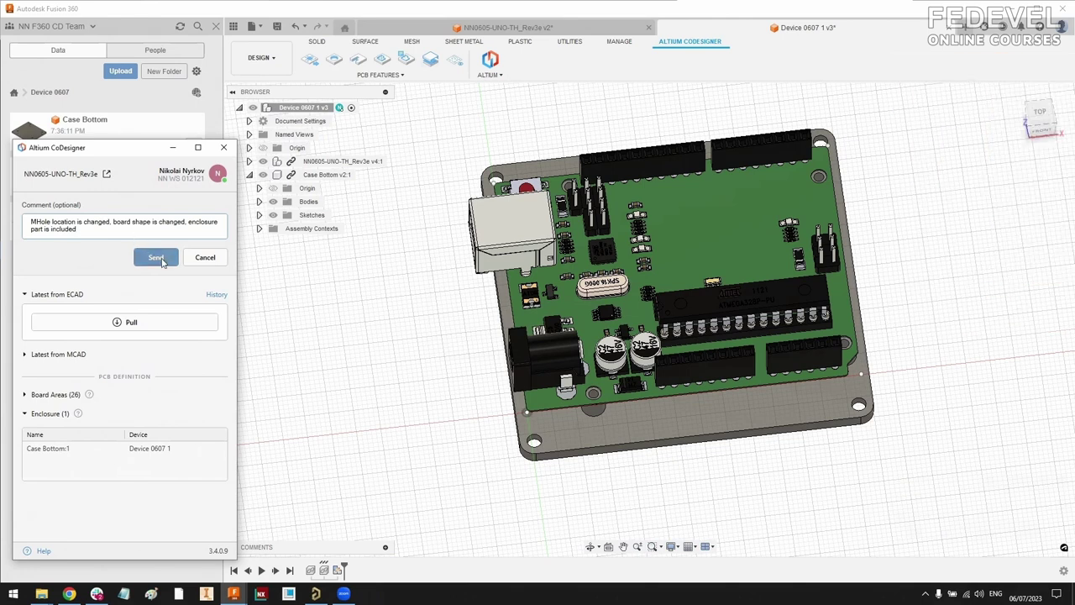
click(157, 258)
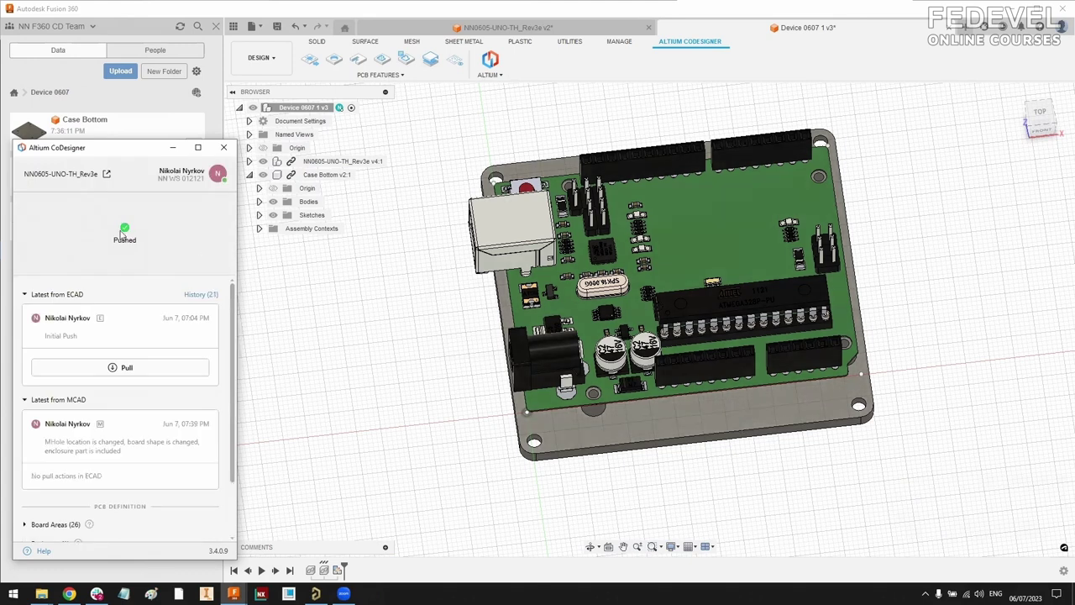
click(315, 594)
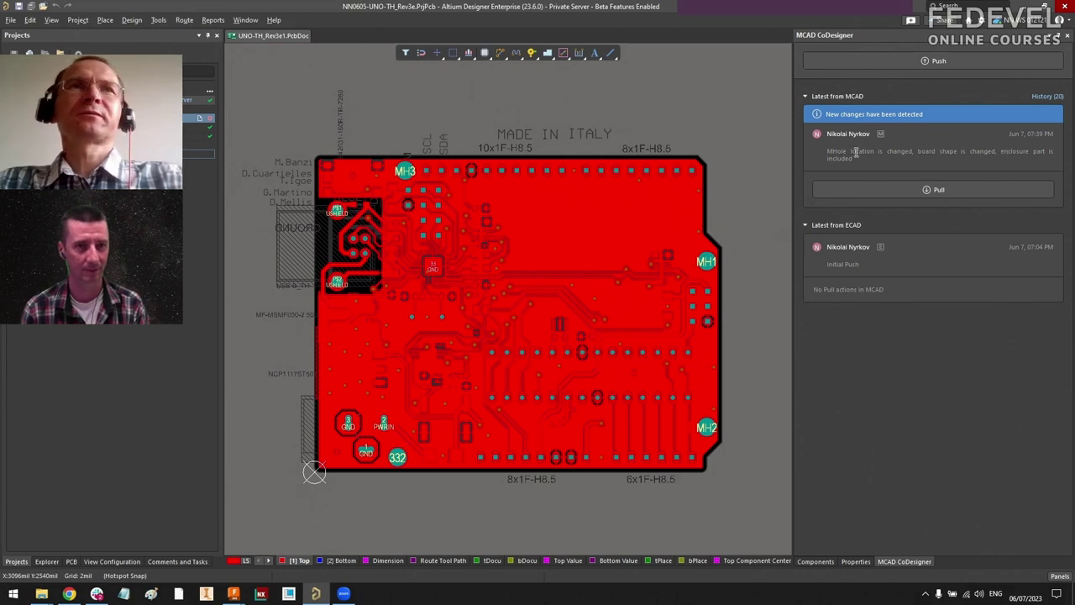
Step: Pull MCAD changes and preview board shape, Device 0607 1 case body and moved Free-MH1 hole
click(931, 191)
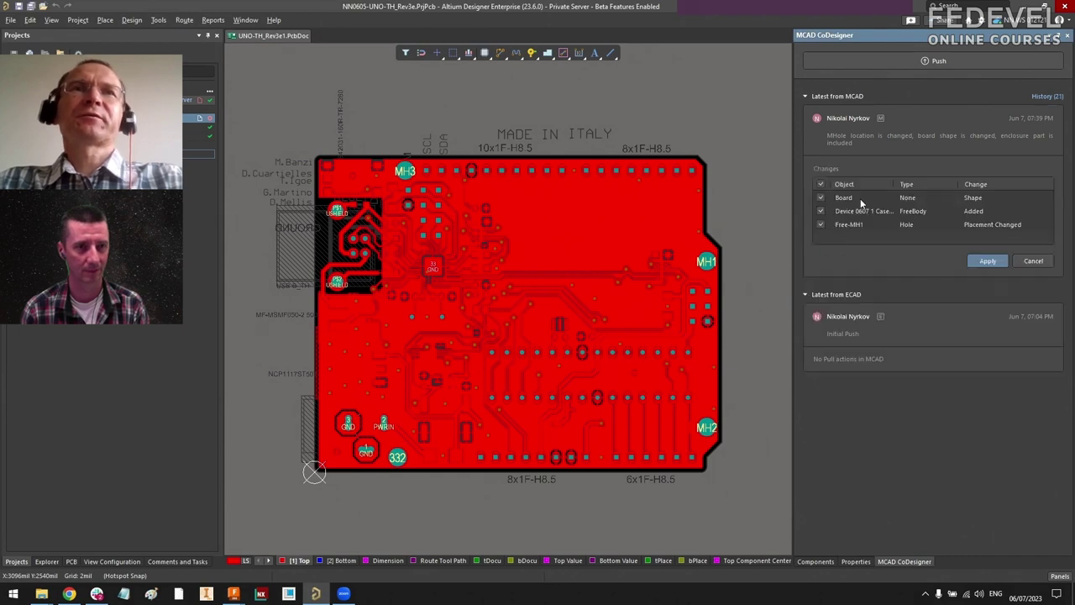
ctrl+scroll(626, 279, down, 3)
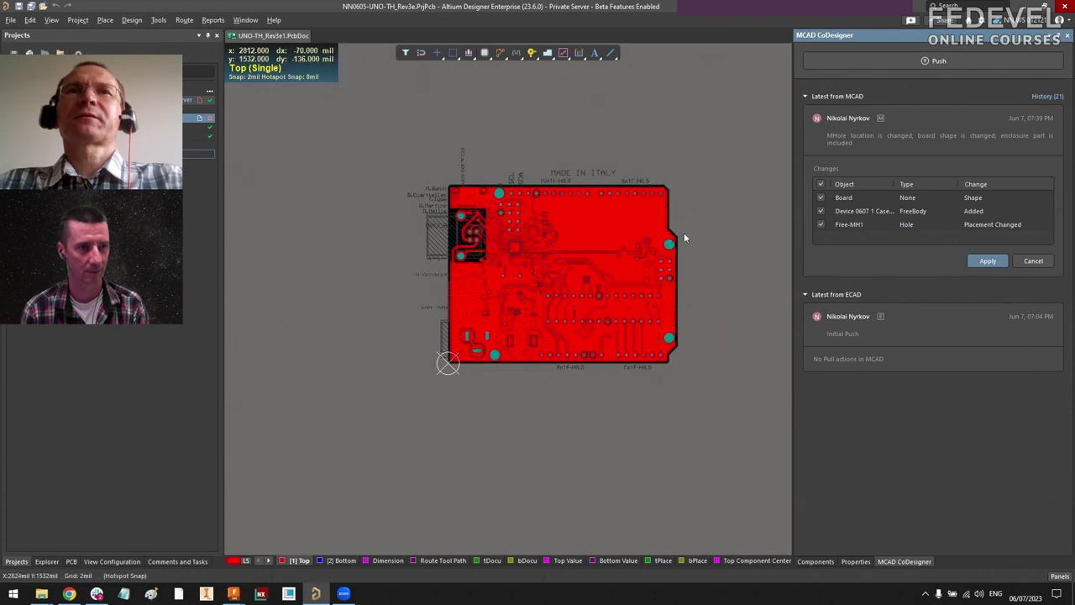
ctrl+scroll(706, 226, up, 1)
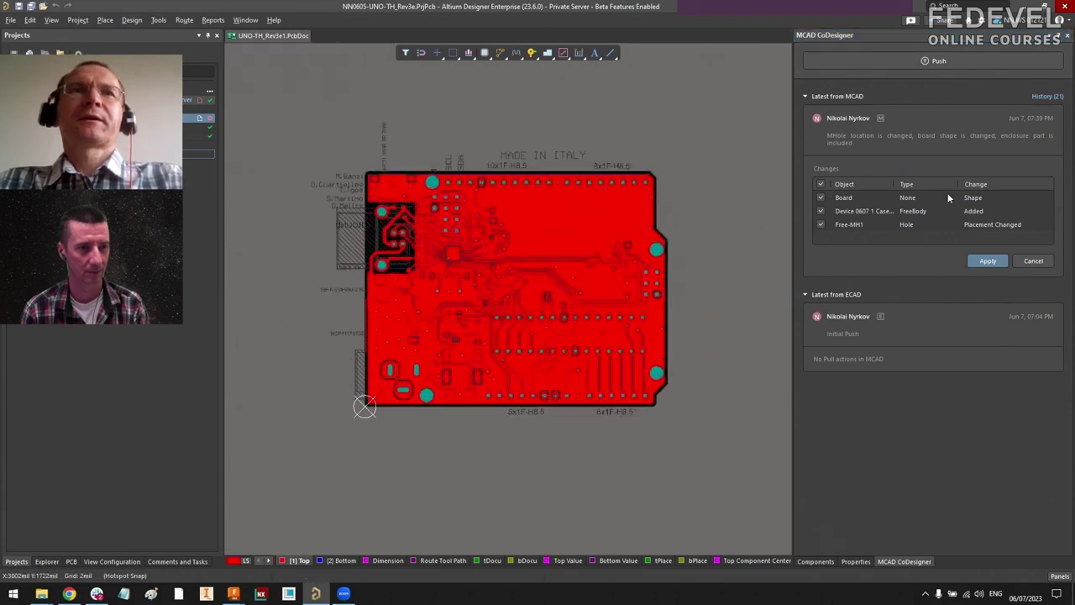
click(851, 198)
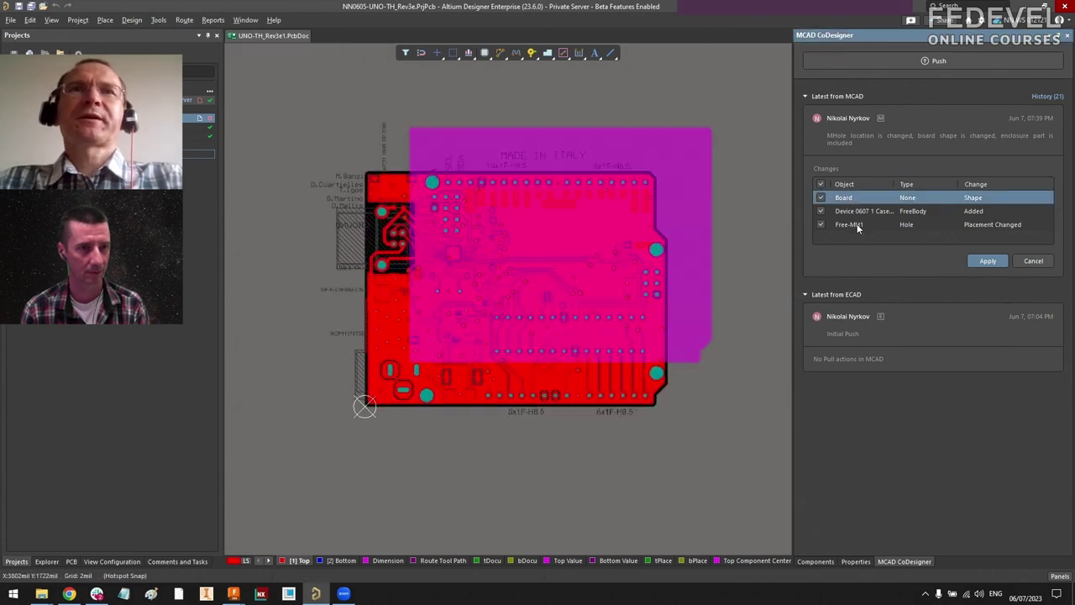
shift+click(857, 223)
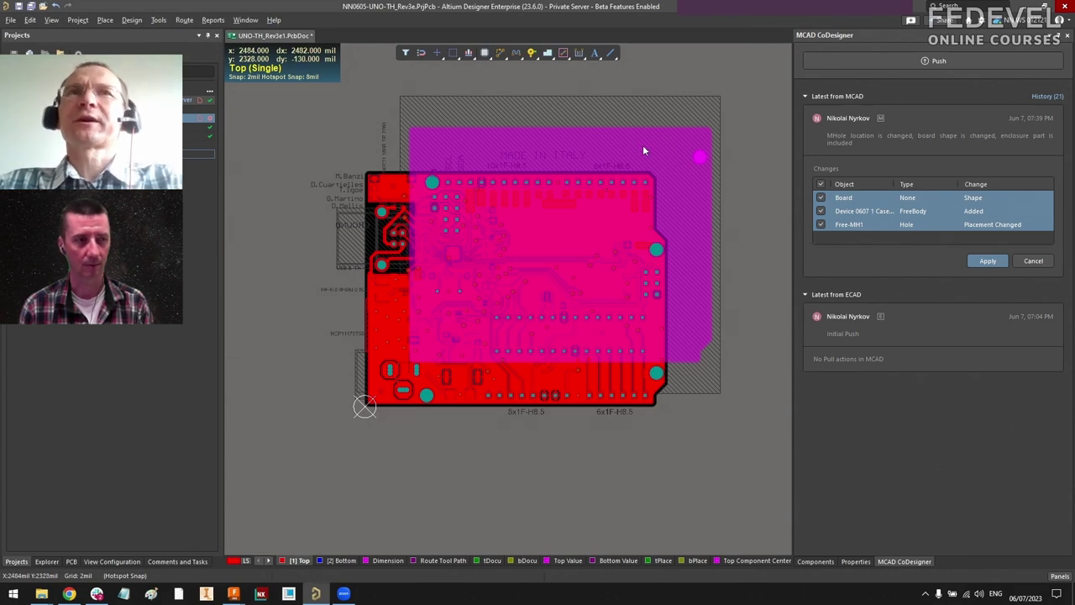
right_drag(643, 144, 622, 171)
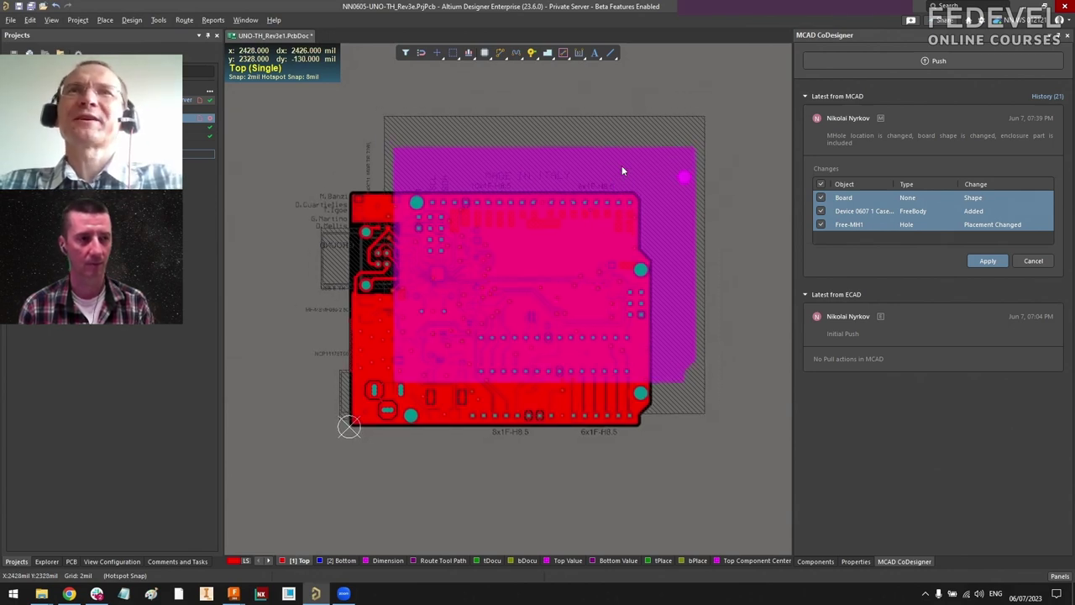
Step: Apply the pulled MCAD changes and zoom into the board's bottom-left corner from the origin
click(988, 261)
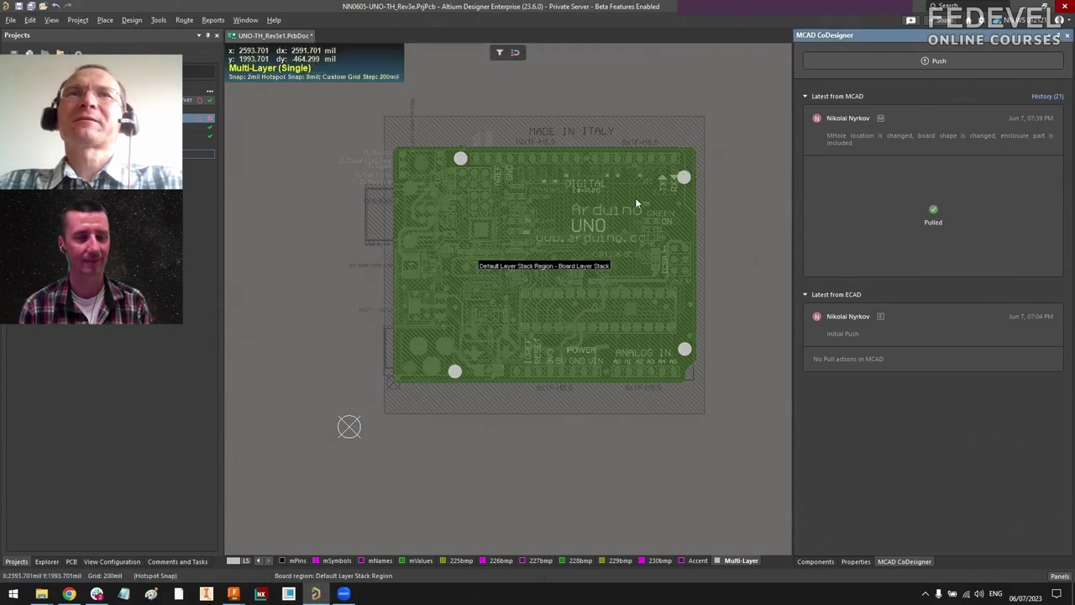
click(722, 208)
key(ctrl+Home)
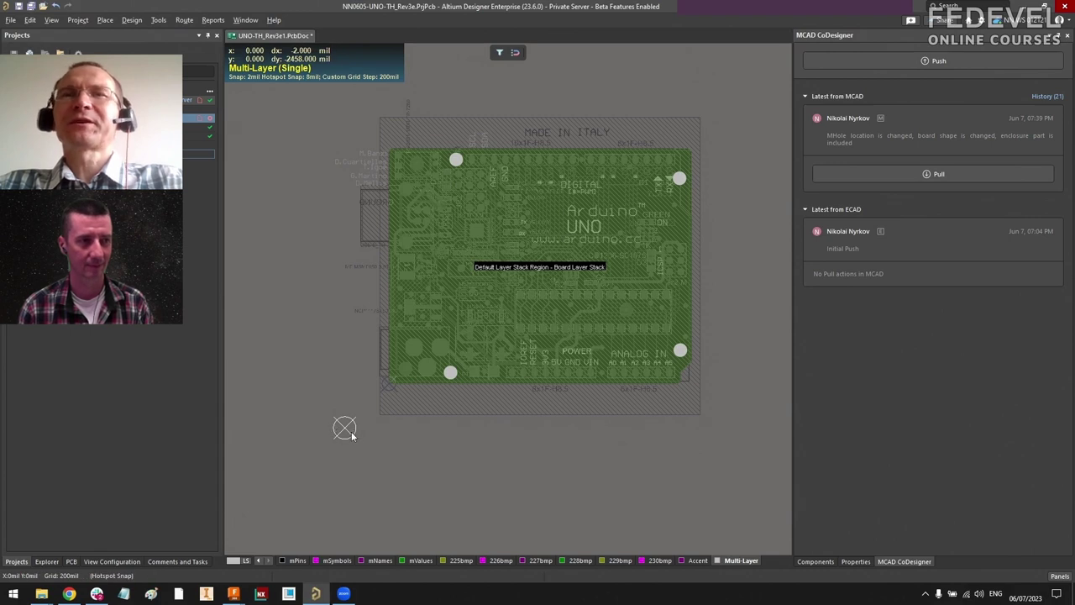
scroll(390, 383, down, 2)
ctrl+scroll(388, 373, up, 8)
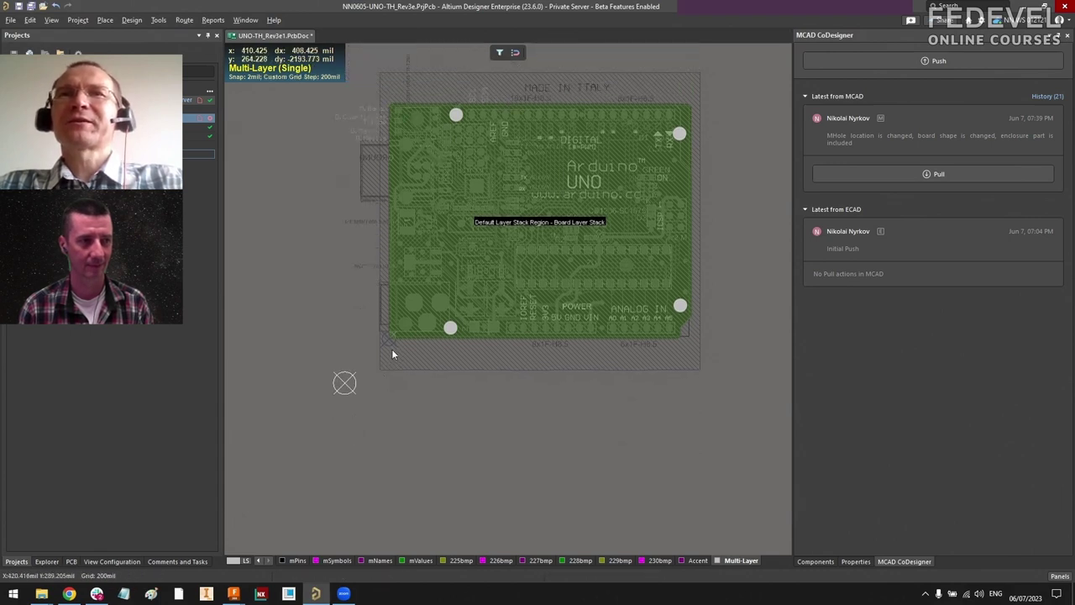
ctrl+scroll(385, 327, down, 4)
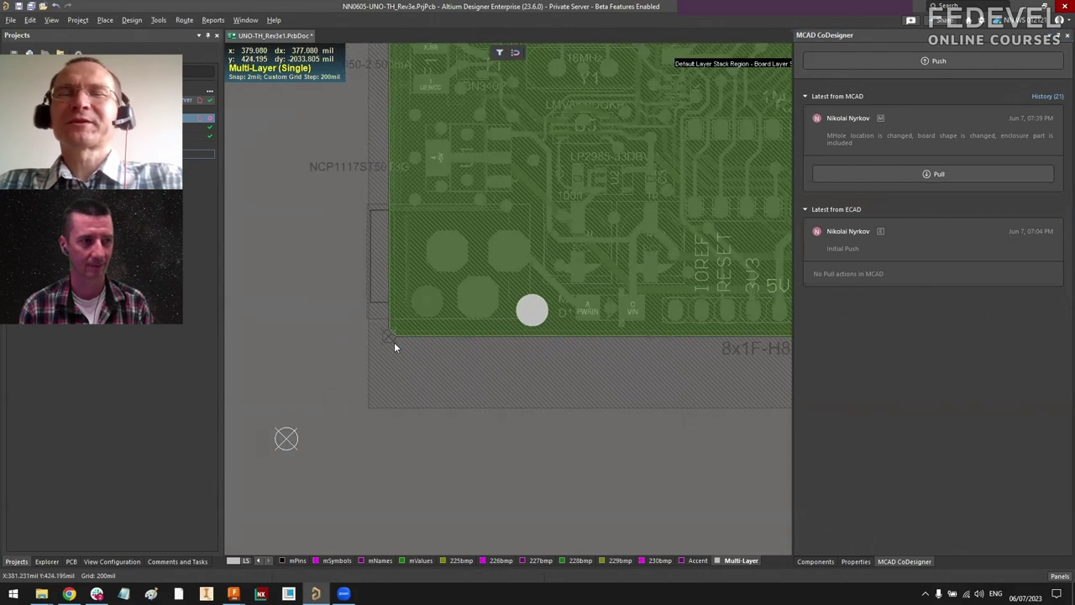
ctrl+scroll(383, 331, up, 1)
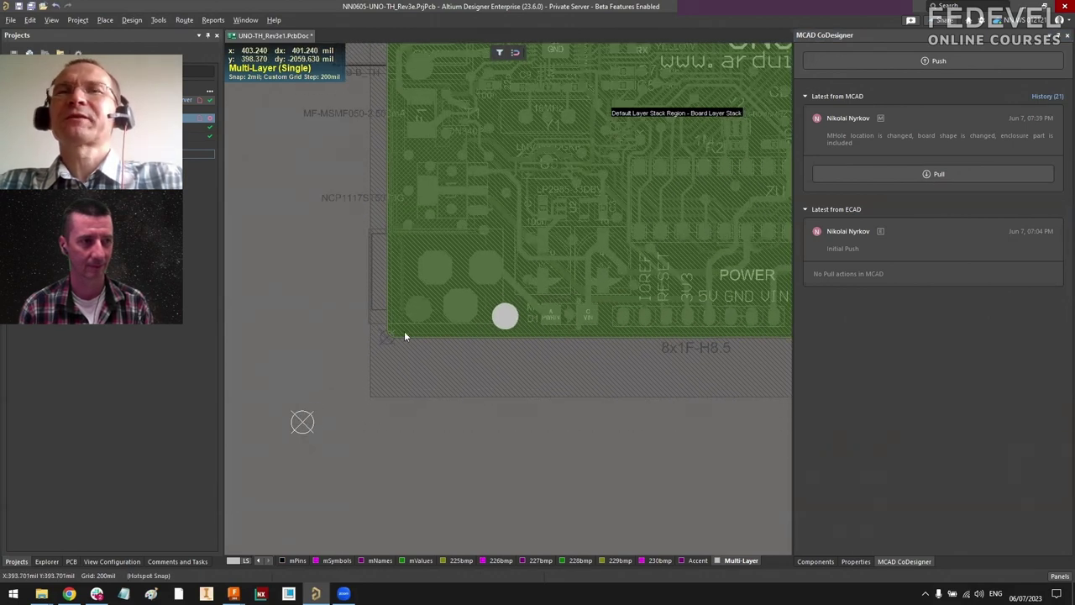
scroll(439, 350, up, 2)
shift+scroll(420, 387, right, 2)
ctrl+scroll(415, 380, down, 3)
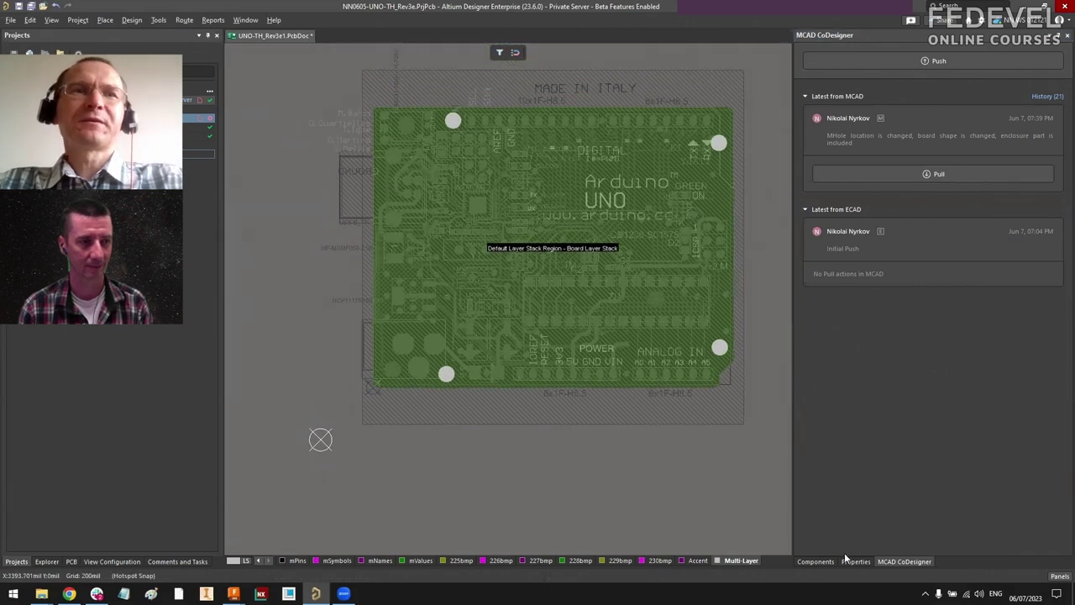
Step: Review the board properties and MCAD Coordinates grid, then show only the Top layer
click(856, 561)
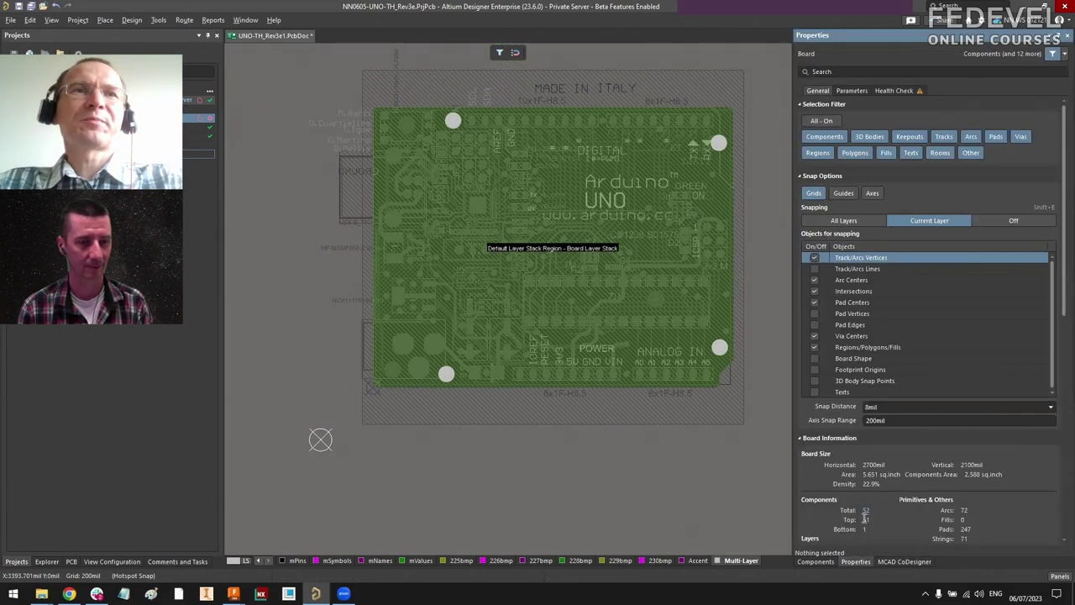
scroll(960, 395, down, 5)
scroll(960, 394, down, 1)
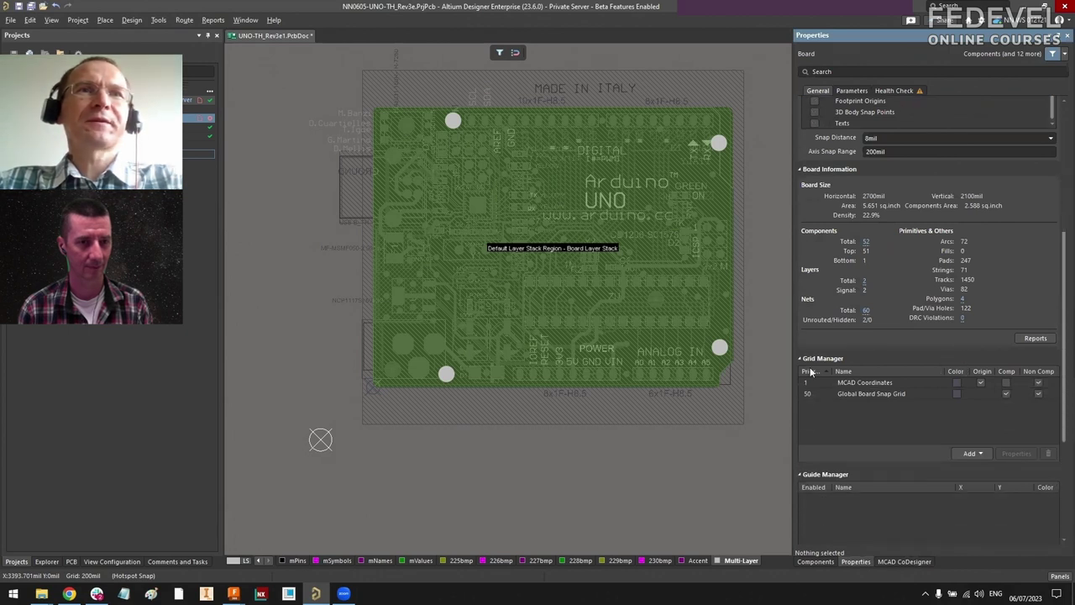
click(881, 383)
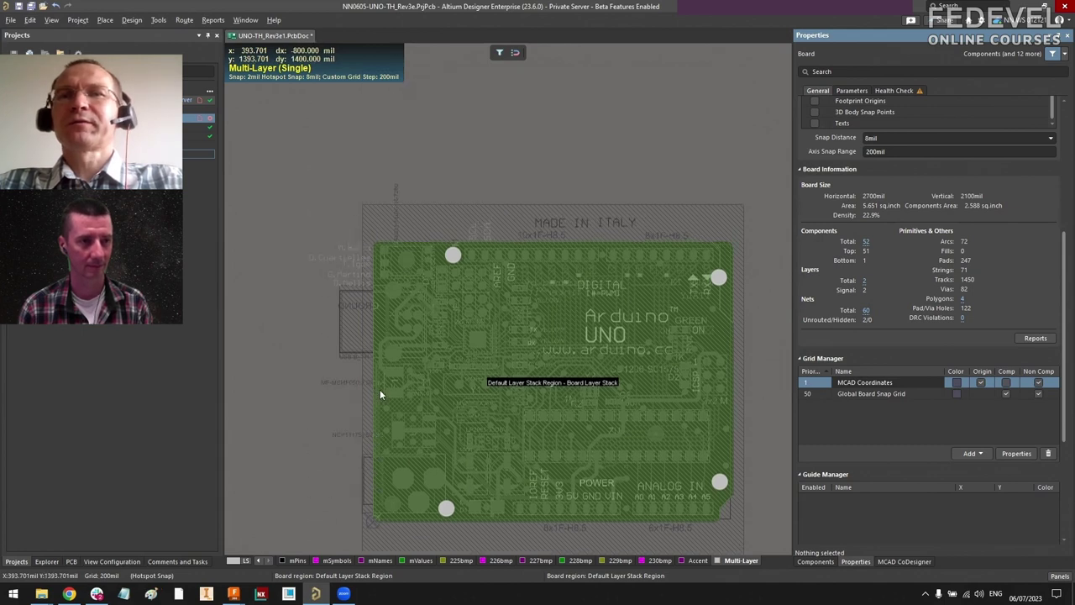
key(plus)
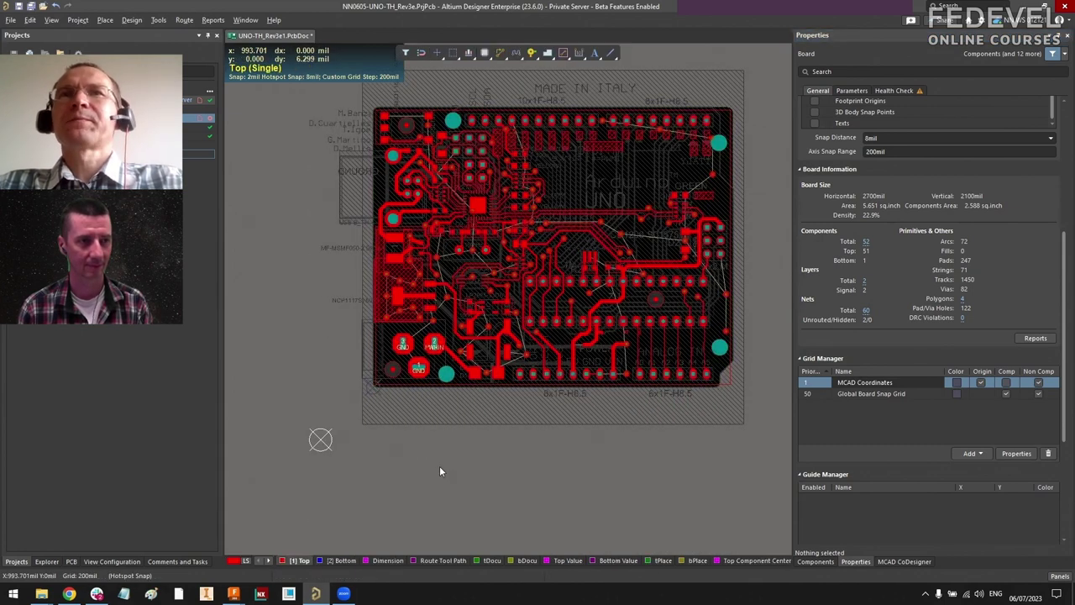
key(3)
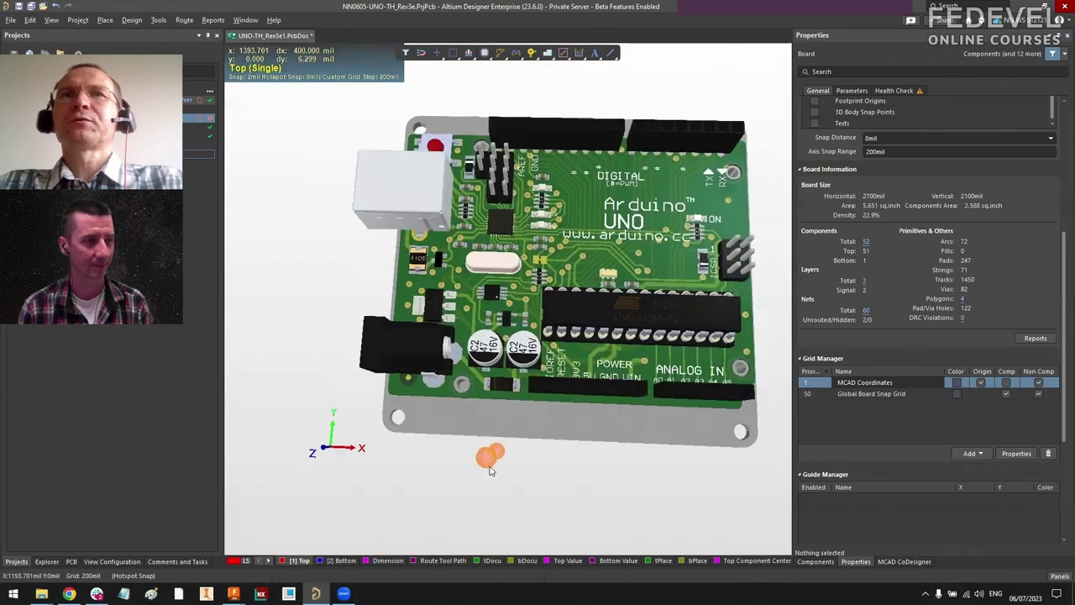
Step: Set the case body opacity to 13% and orbit to inspect the board inside it
shift+right_drag(491, 470, 400, 445)
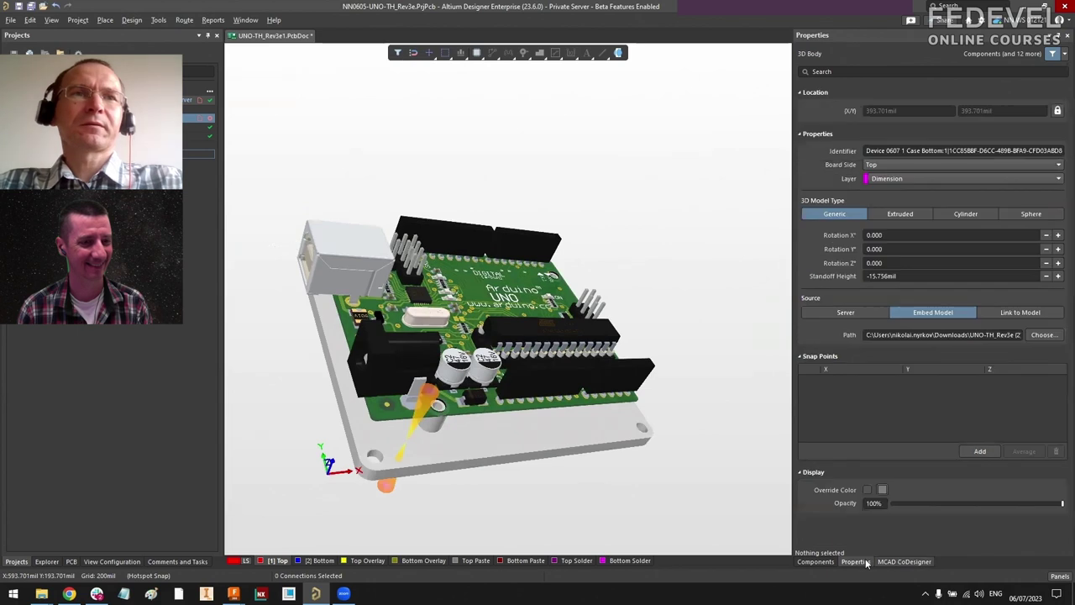
drag(1064, 502, 915, 502)
shift+right_drag(607, 487, 571, 118)
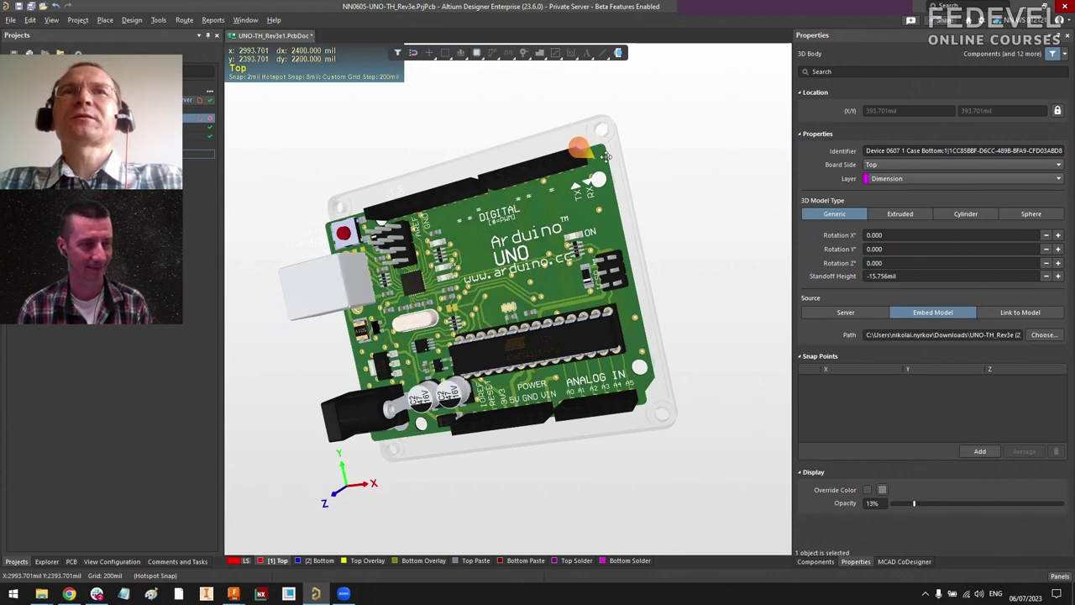
shift+right_drag(589, 213, 594, 179)
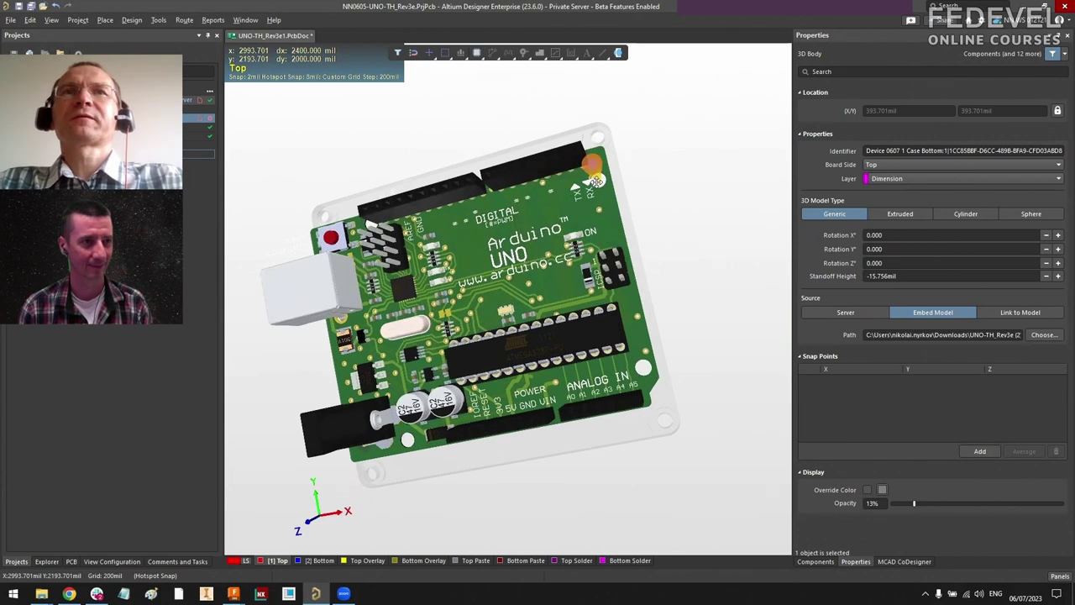
shift+right_drag(608, 217, 403, 232)
shift+right_drag(638, 189, 607, 291)
key(2)
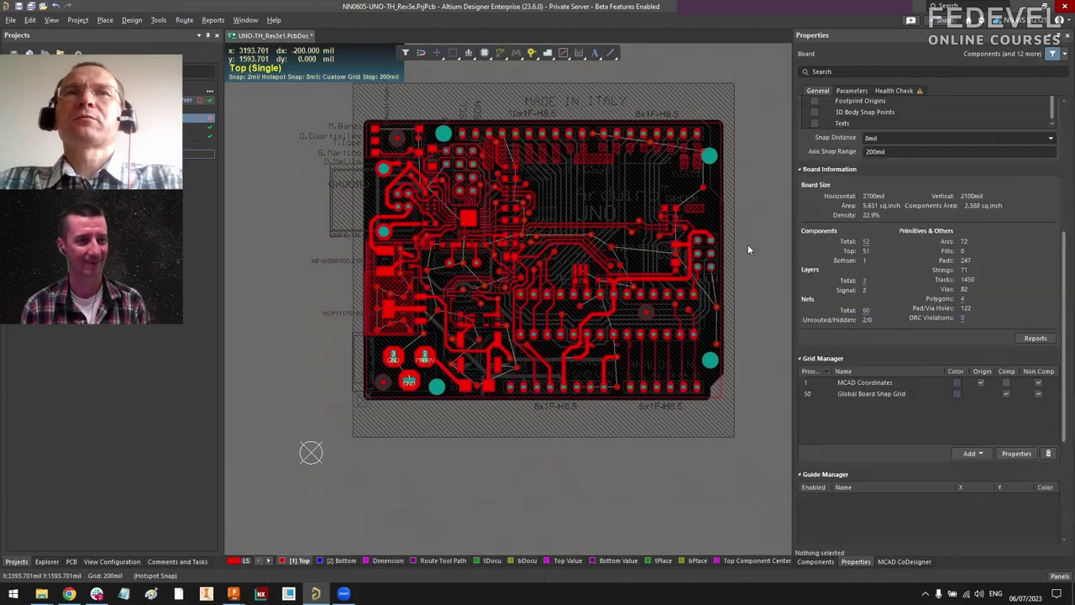
right_drag(755, 244, 735, 269)
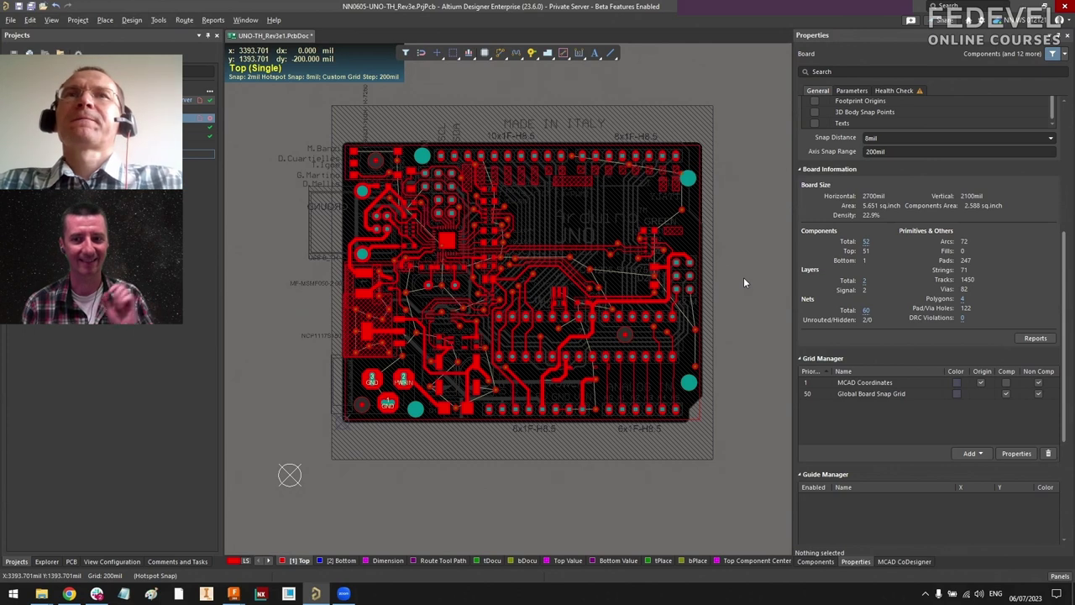
right_drag(744, 283, 734, 280)
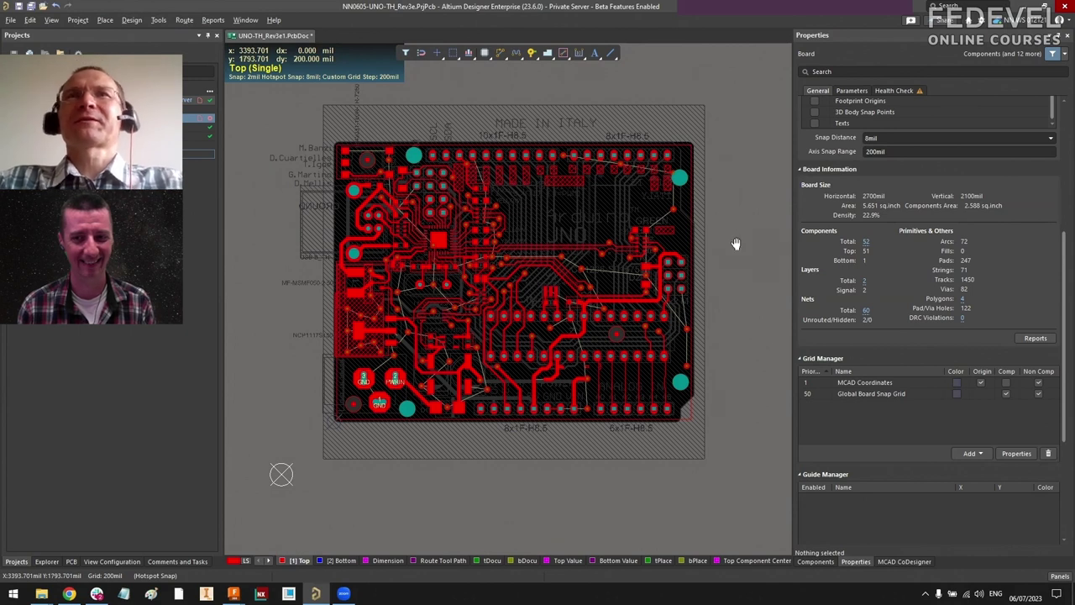
scroll(737, 245, up, 1)
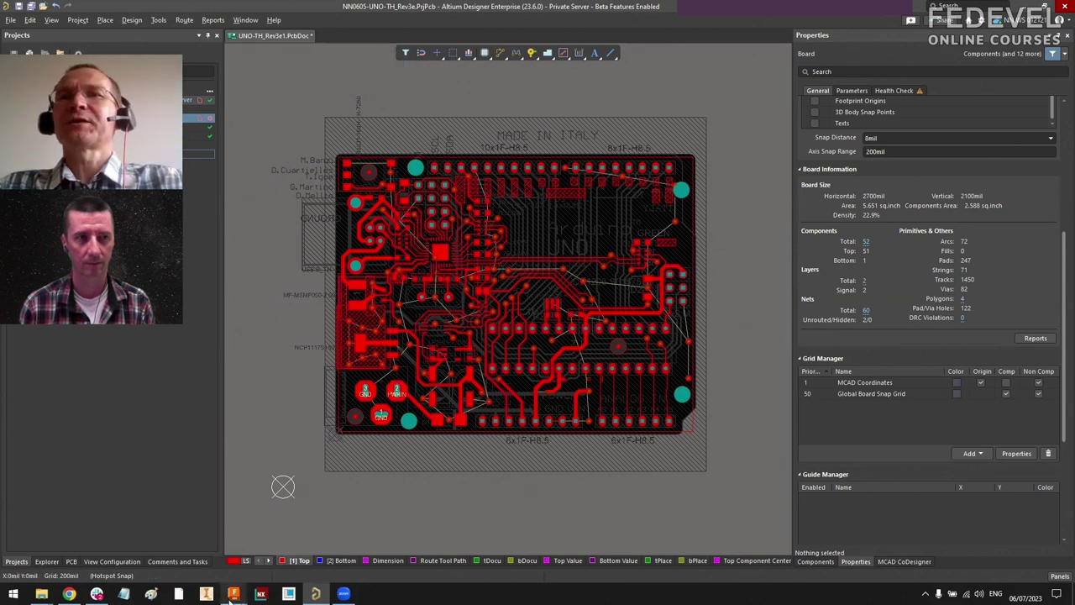
Step: Return to Fusion 360 and view the Arduino board in its case bottom from directly above
mouse_move(232, 592)
click(262, 546)
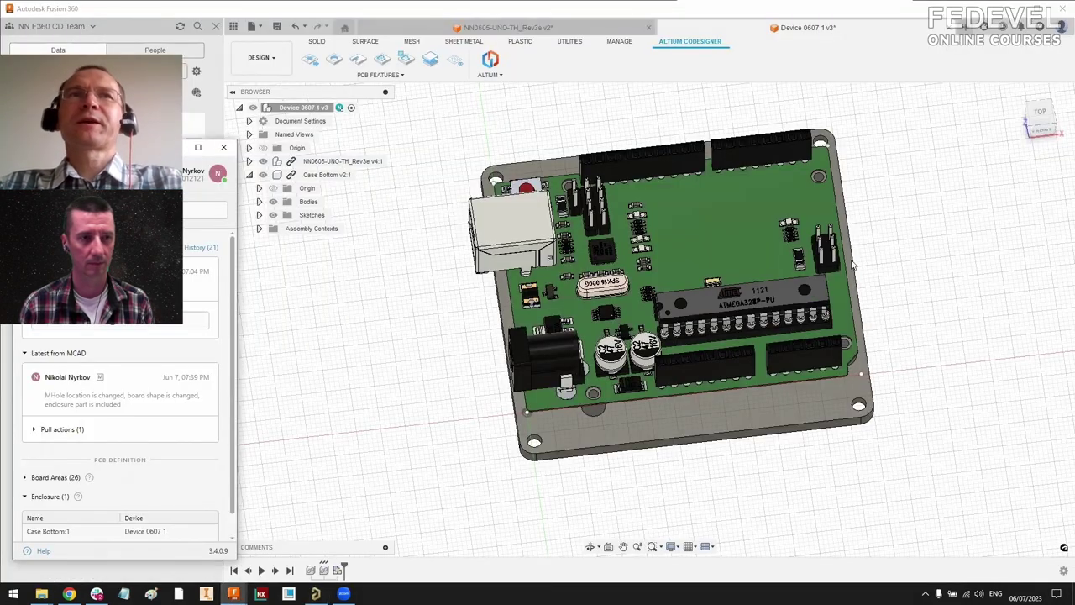
shift+middle_drag(878, 267, 861, 215)
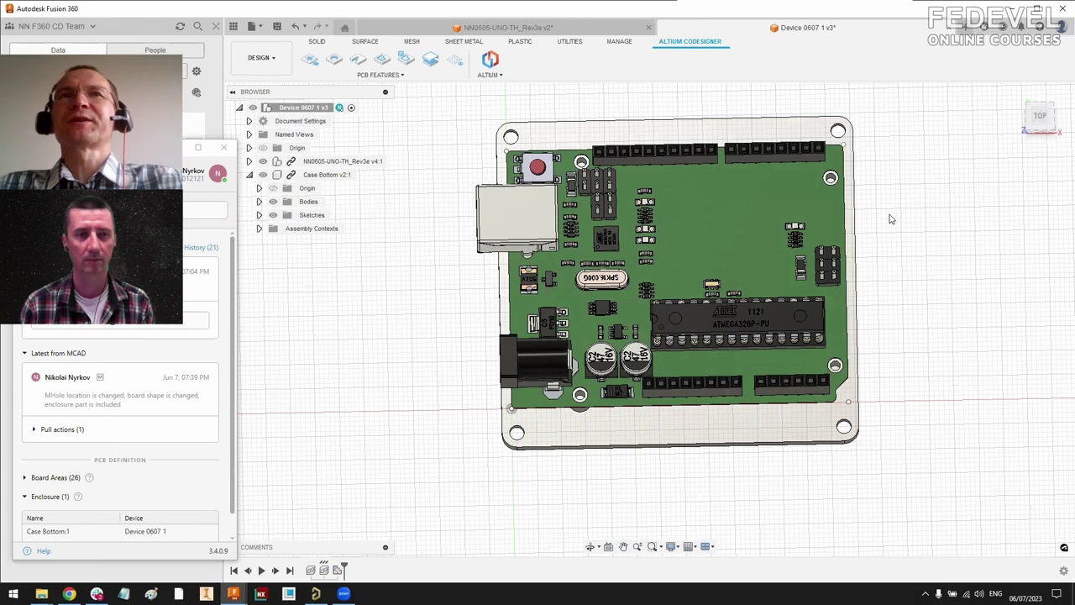
shift+middle_drag(891, 219, 874, 243)
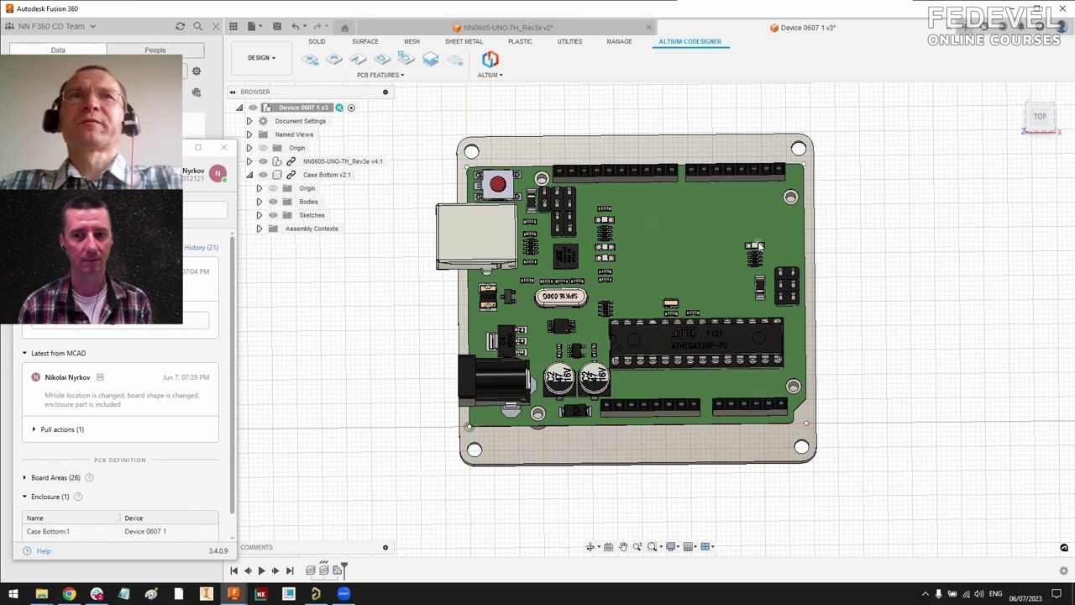
shift+middle_drag(858, 260, 859, 260)
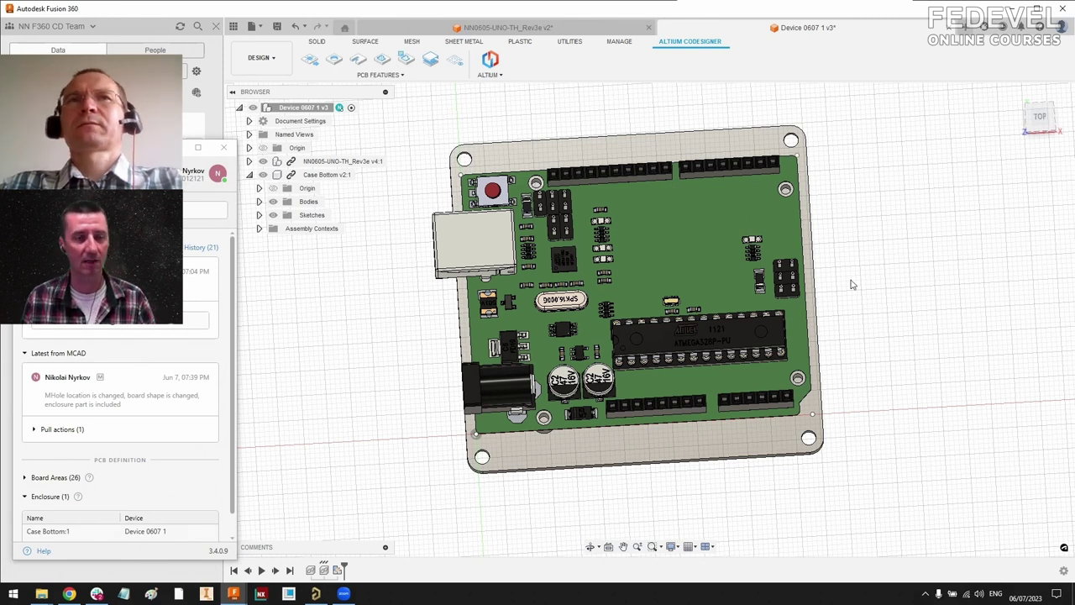
Step: Create a new component named 'caseTop' under the Device 0607 root assembly
right_click(307, 113)
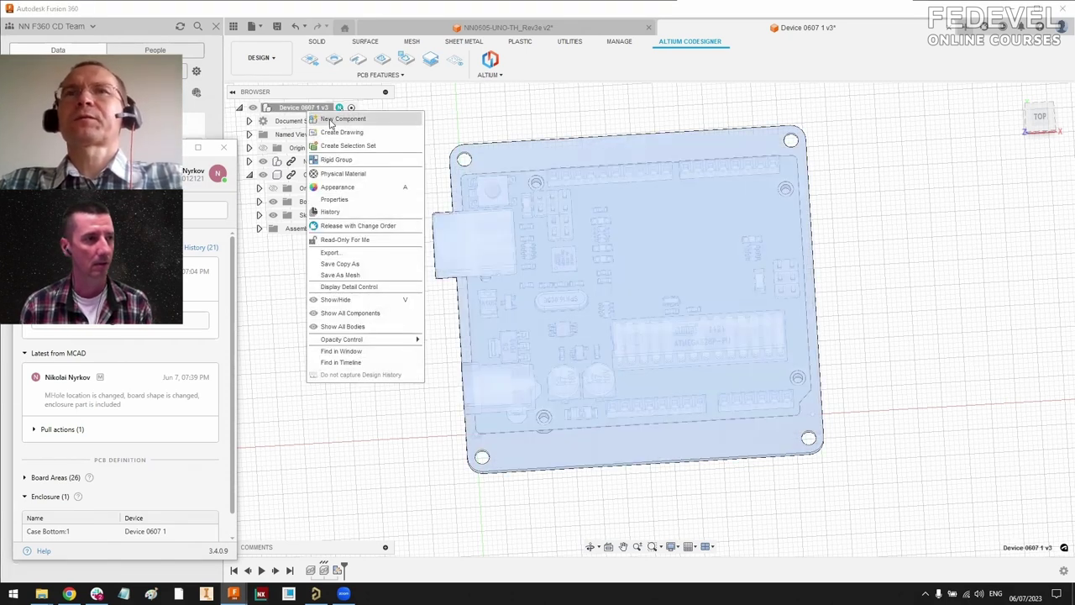
click(336, 119)
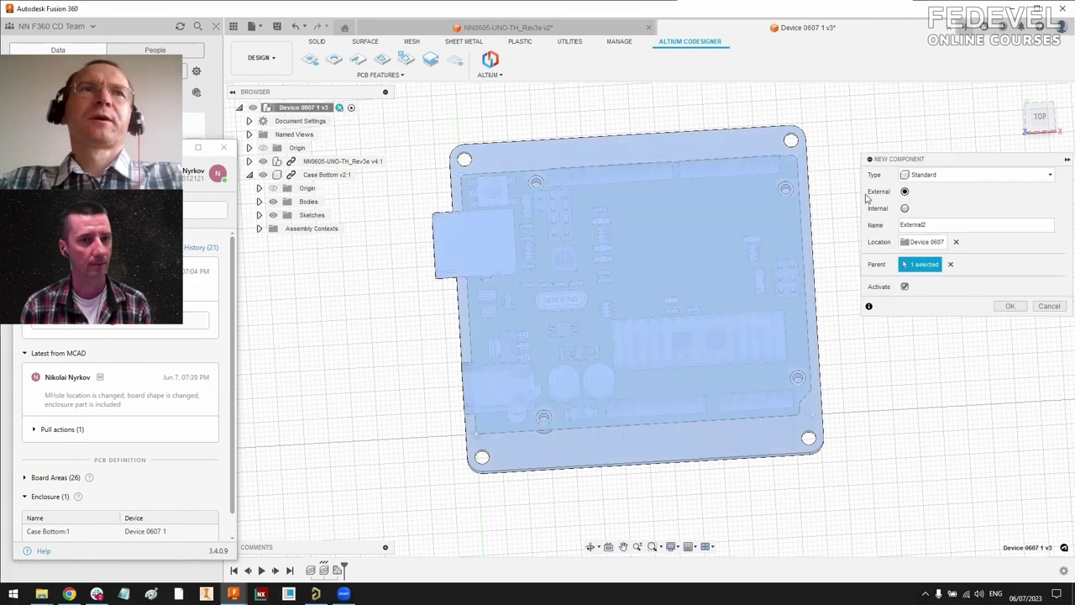
click(924, 225)
click(924, 225)
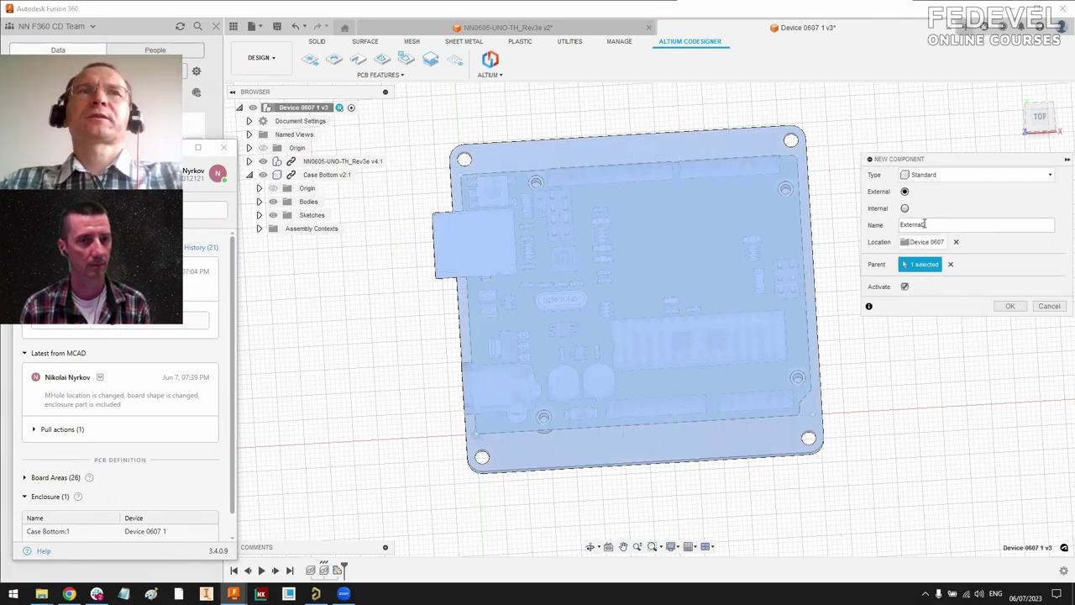
double_click(916, 223)
text(c)
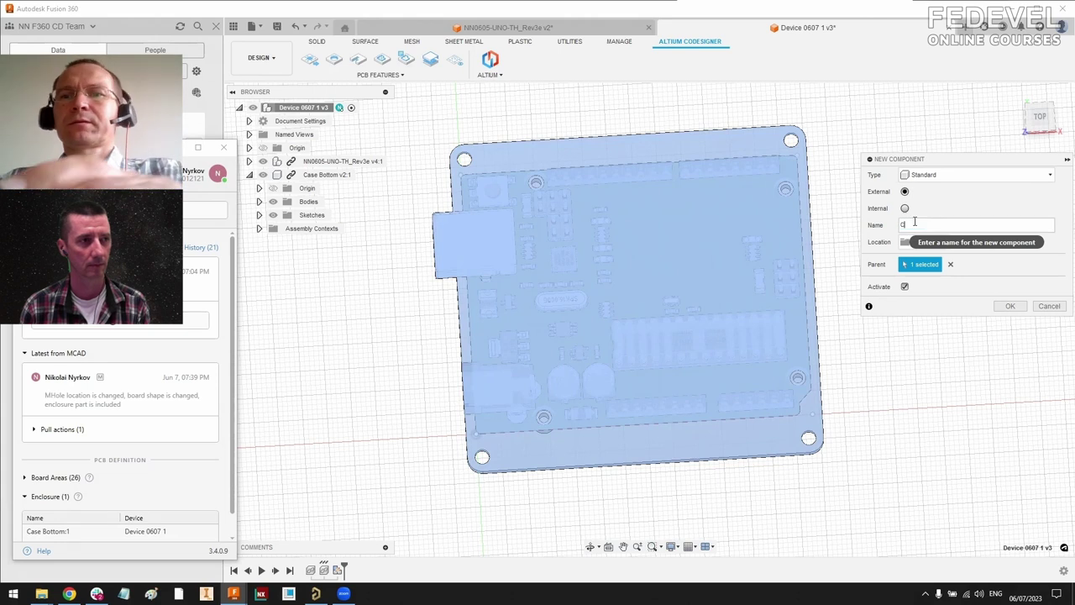
text(aseTop)
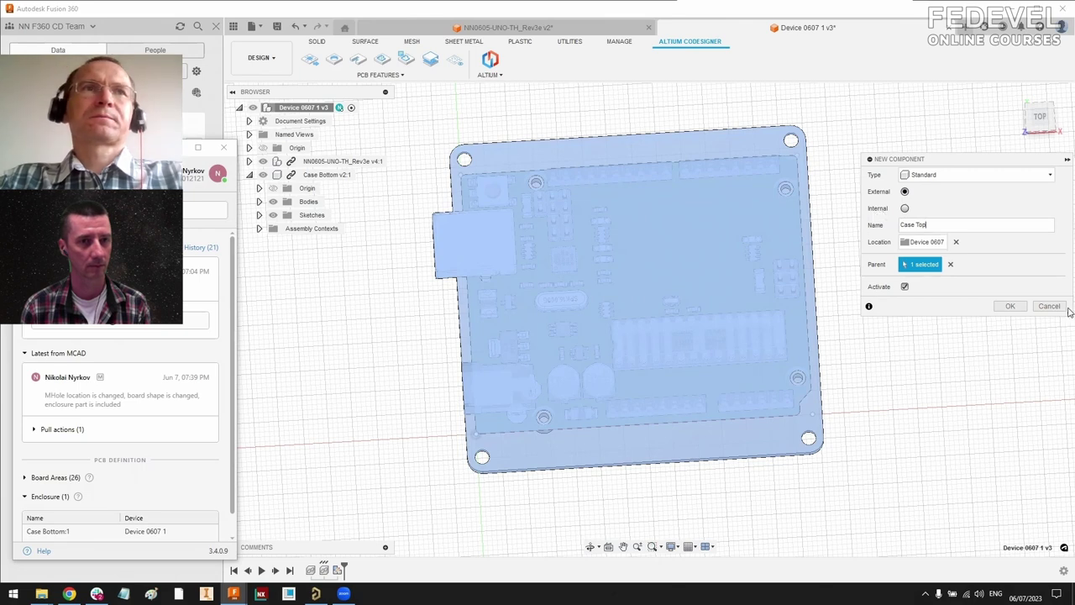
click(1010, 306)
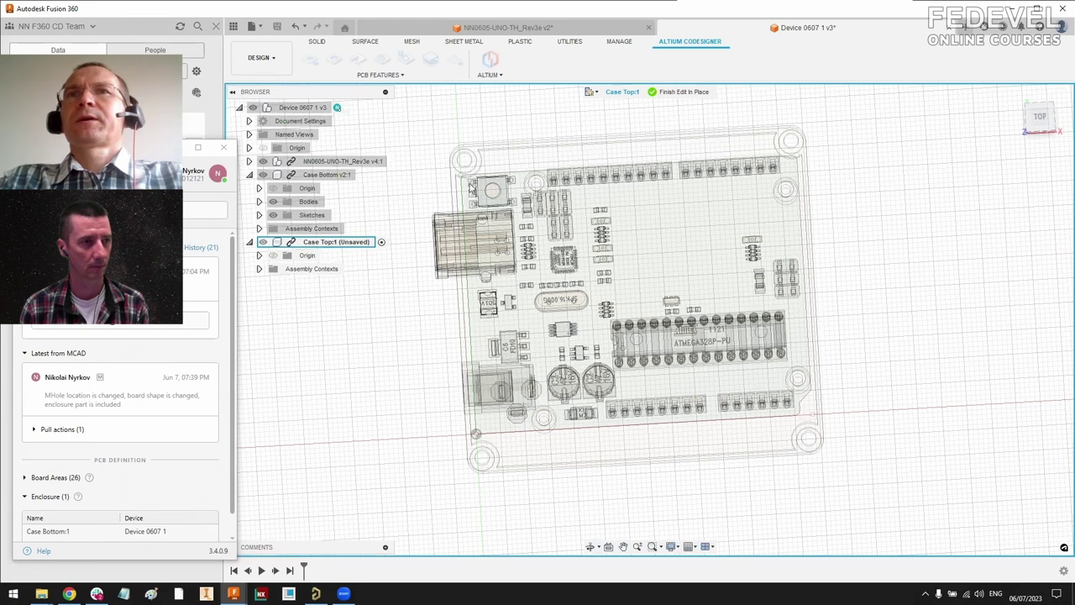
Step: Create a new, empty sketch in Case Top on the case bottom's top face
click(521, 163)
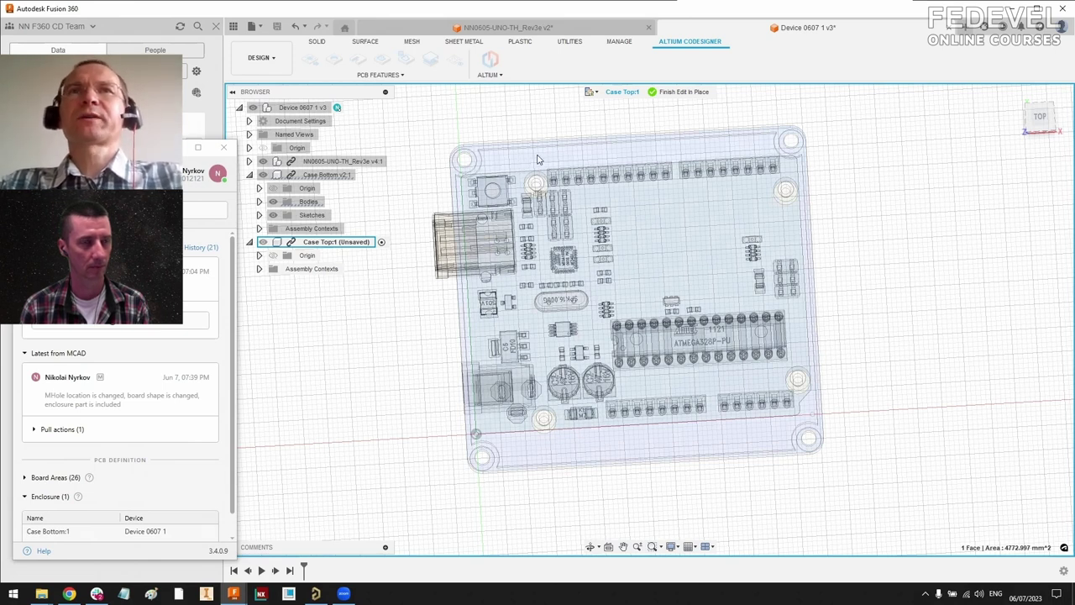
right_click(538, 160)
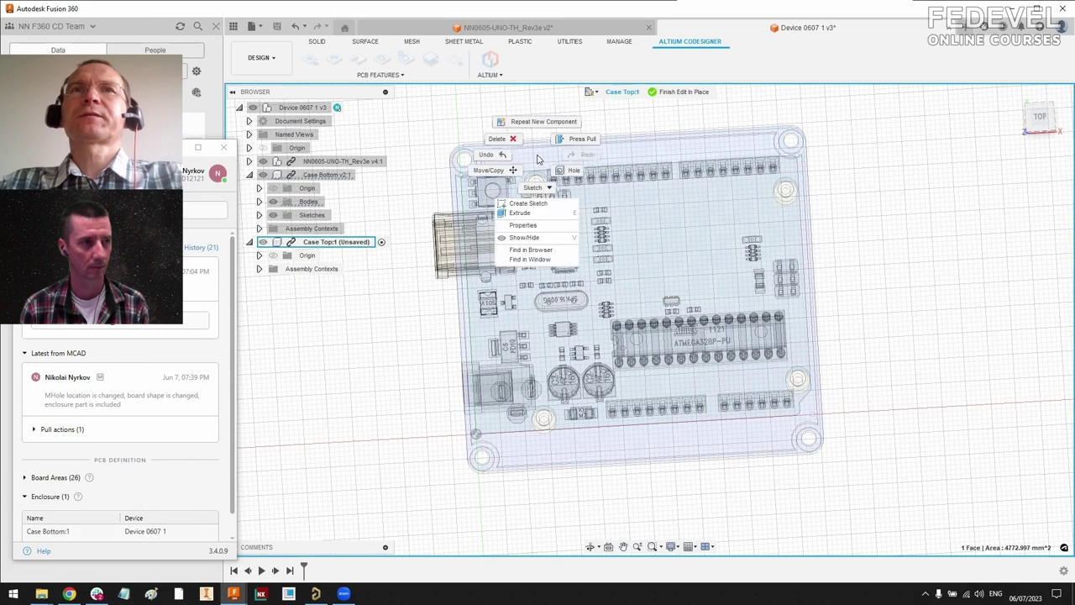
click(535, 186)
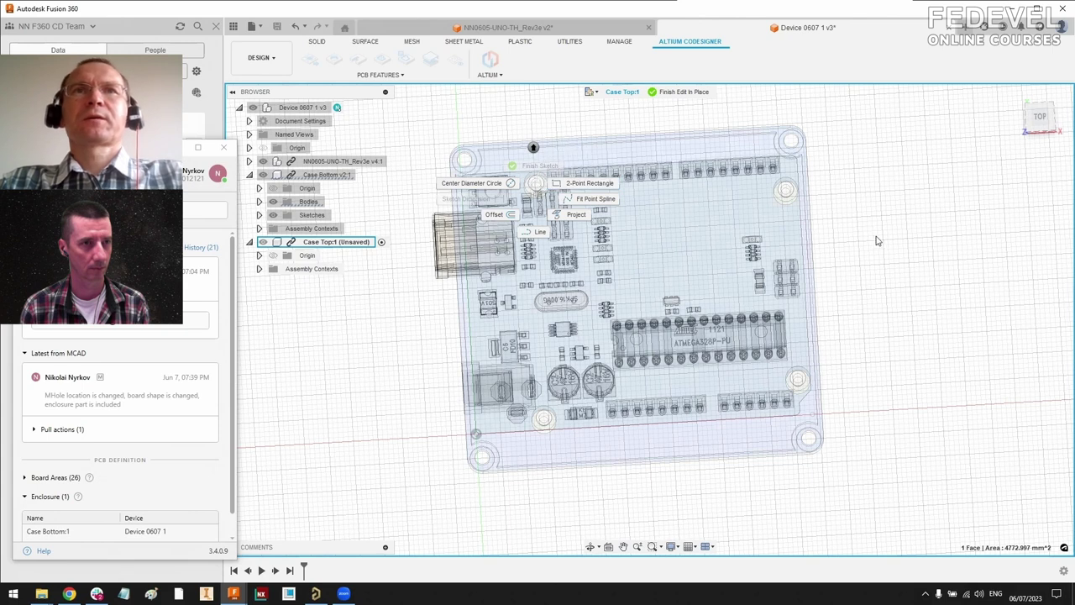
key(Escape)
right_click(528, 157)
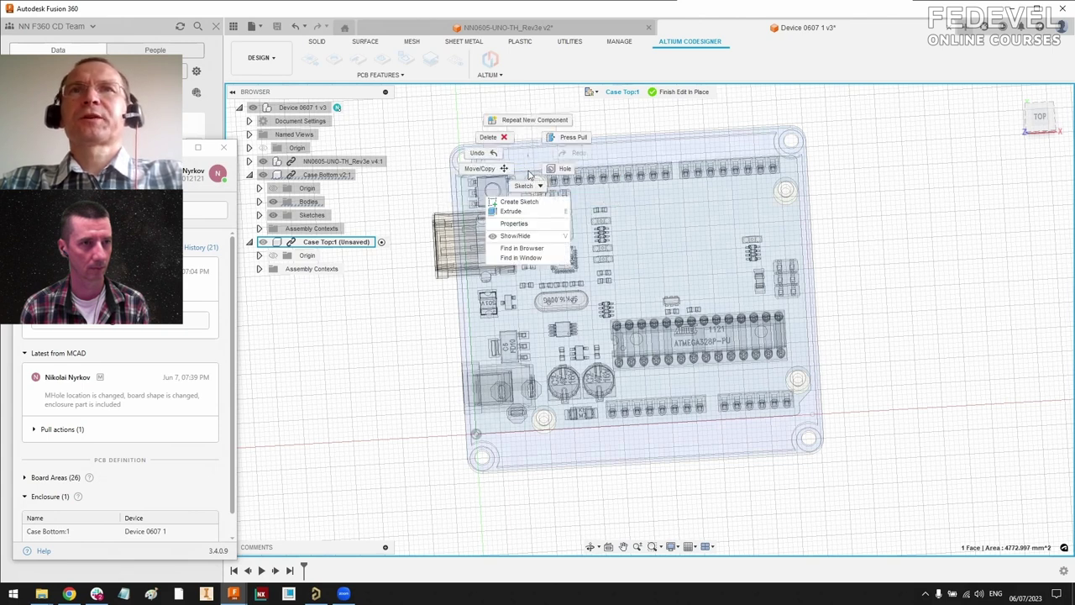
click(519, 201)
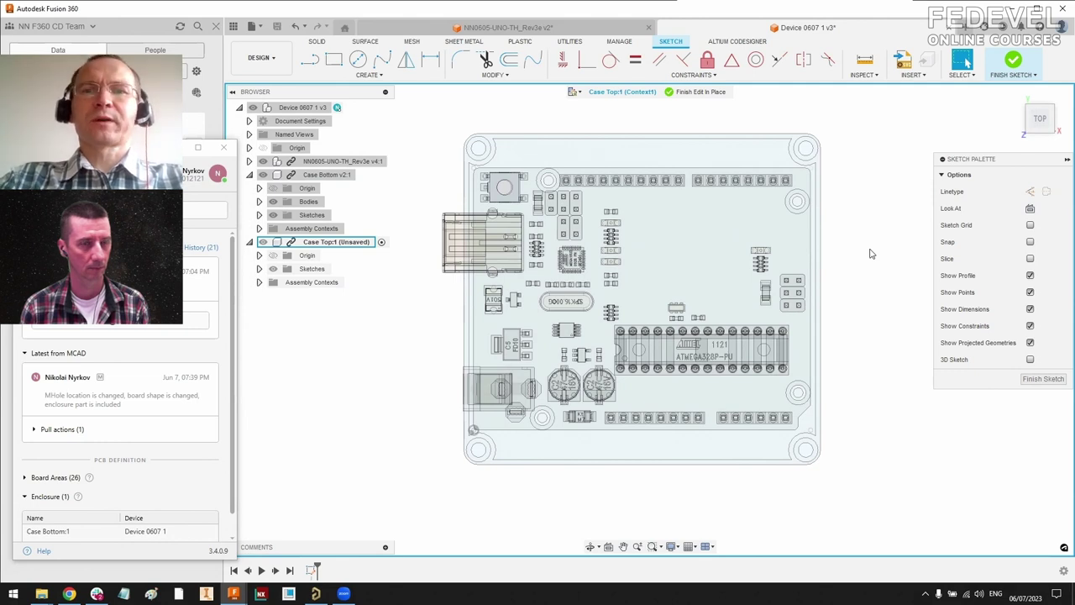
Step: Project the case bottom face's rounded outline and corner holes into the sketch
key(p)
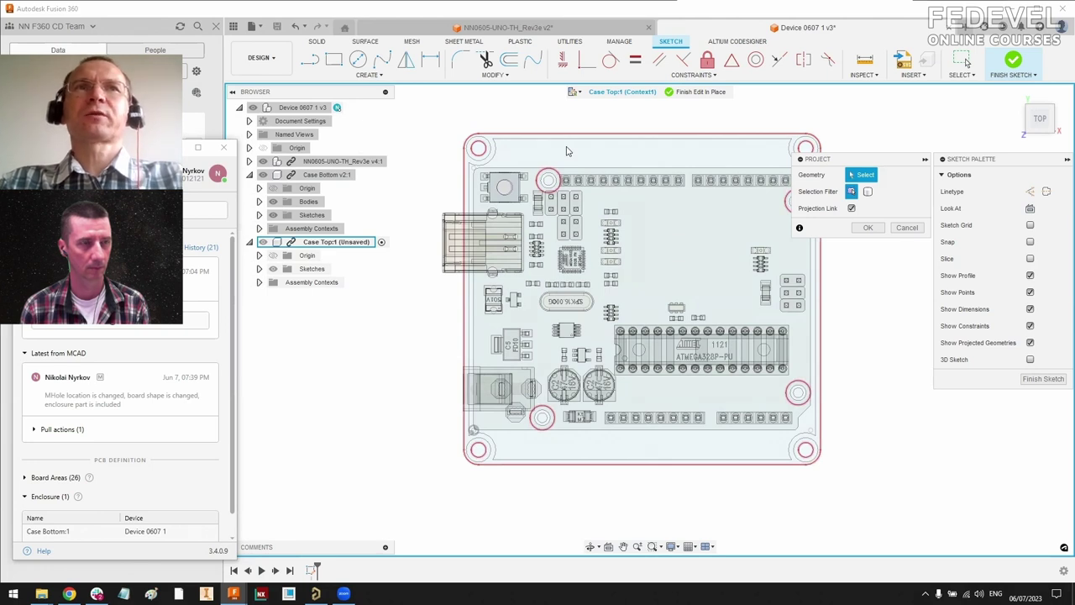
click(566, 151)
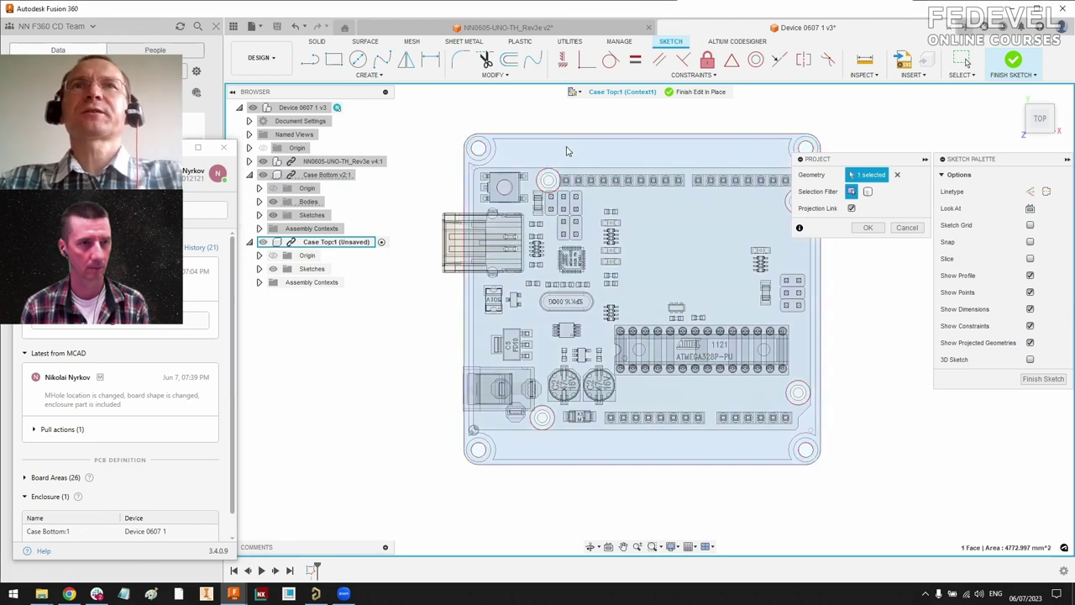
click(871, 228)
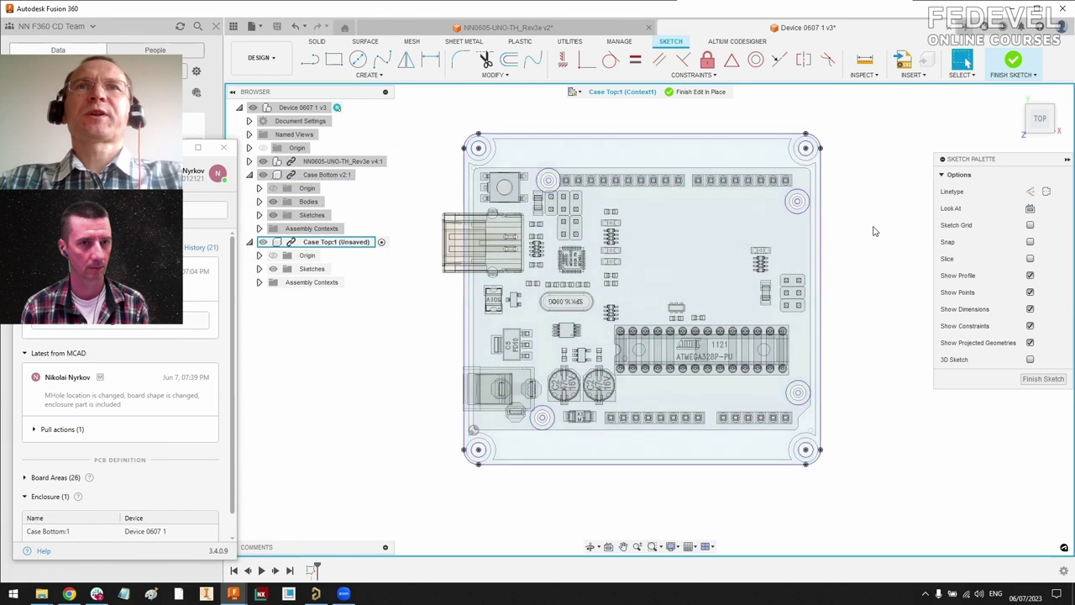
Step: Inspect the projected corner mounting holes to confirm their 3.00 mm diameters
click(486, 149)
key(Escape)
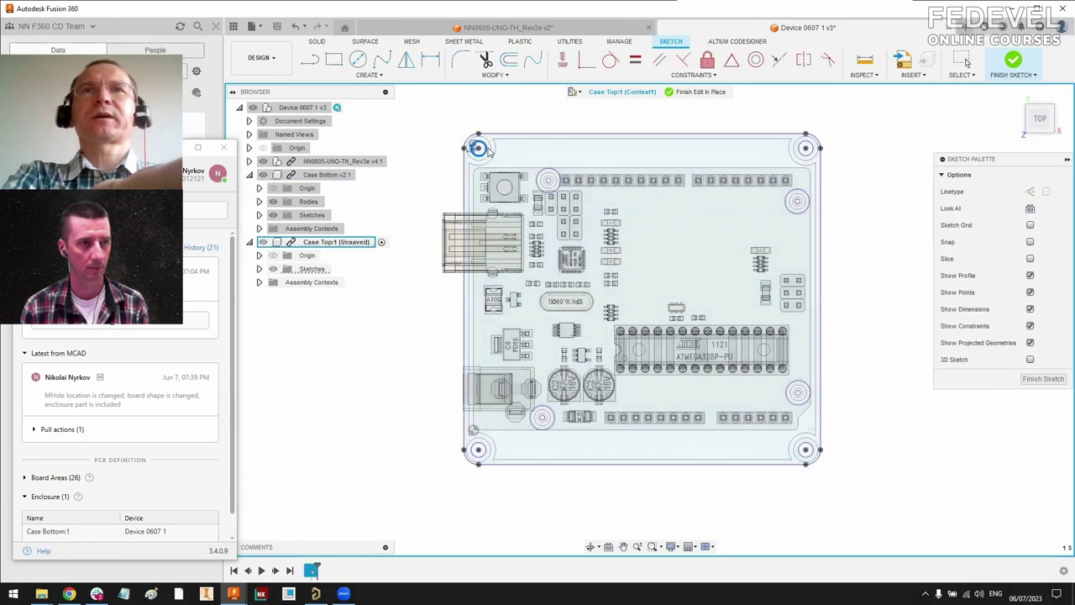
click(798, 199)
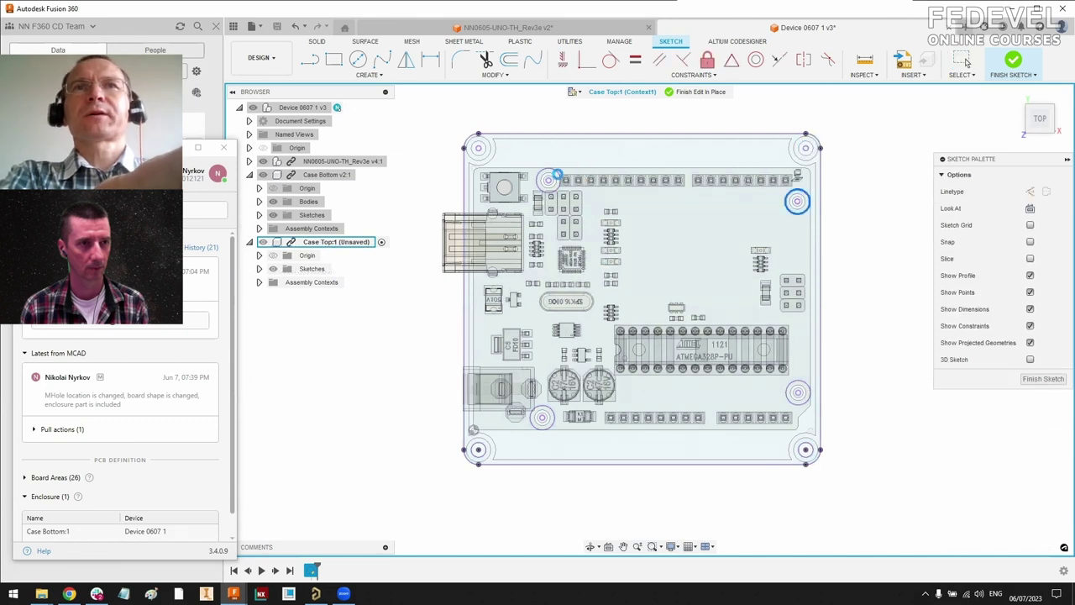
key(Escape)
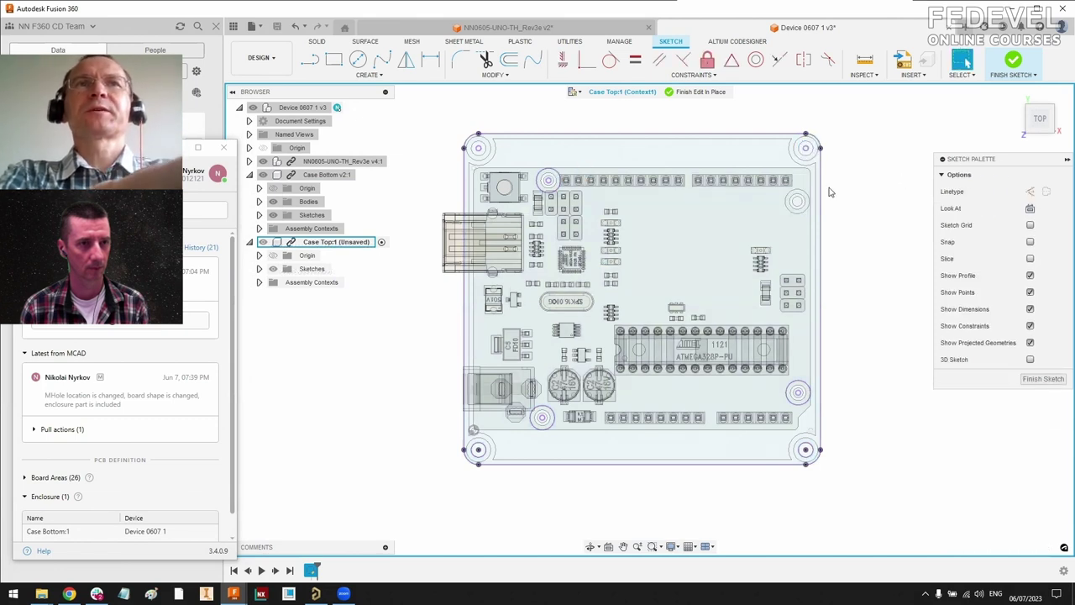
click(556, 173)
key(Escape)
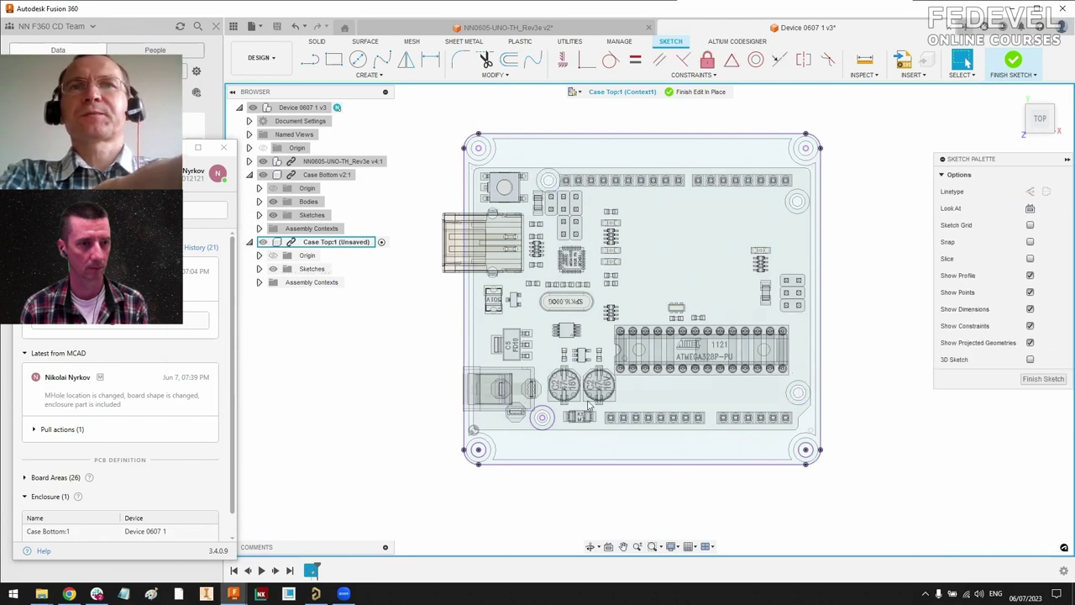
click(544, 417)
key(Escape)
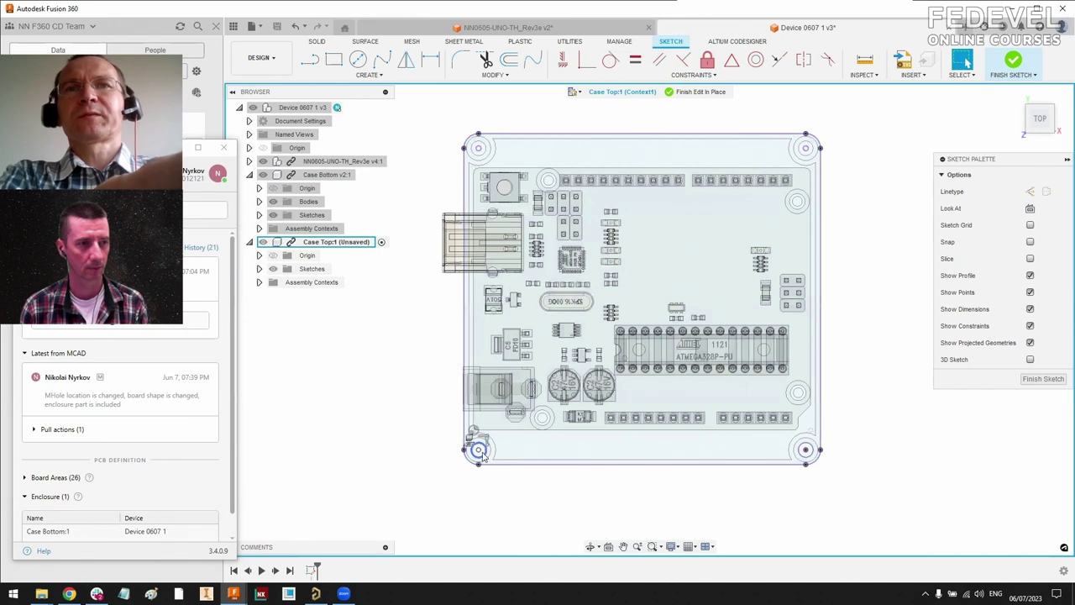
click(479, 452)
key(Escape)
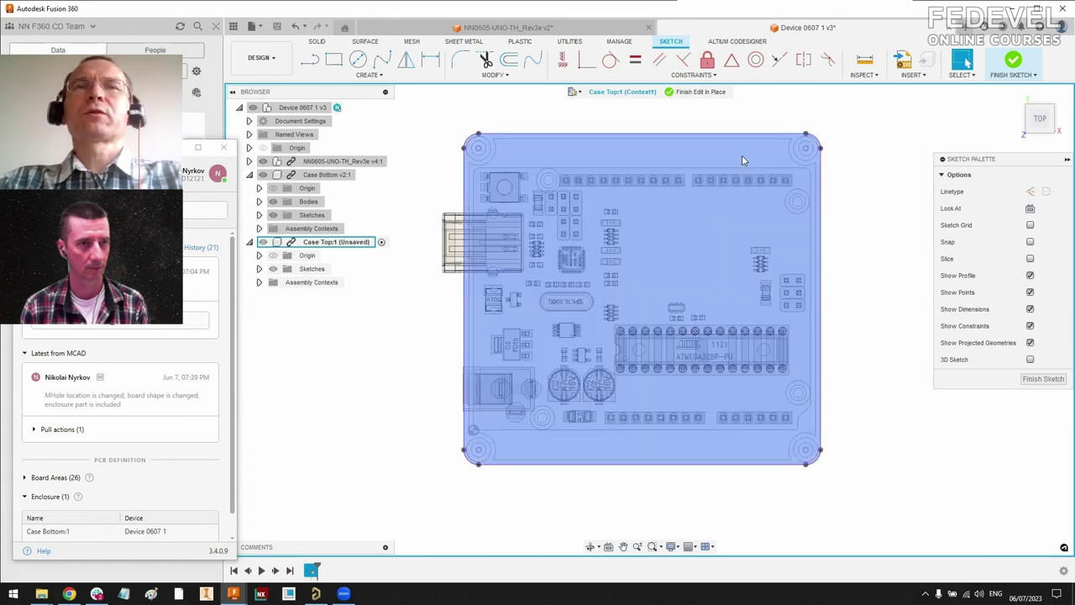
Step: Offset the projected case outline by -1 mm to add an inner copy
click(509, 59)
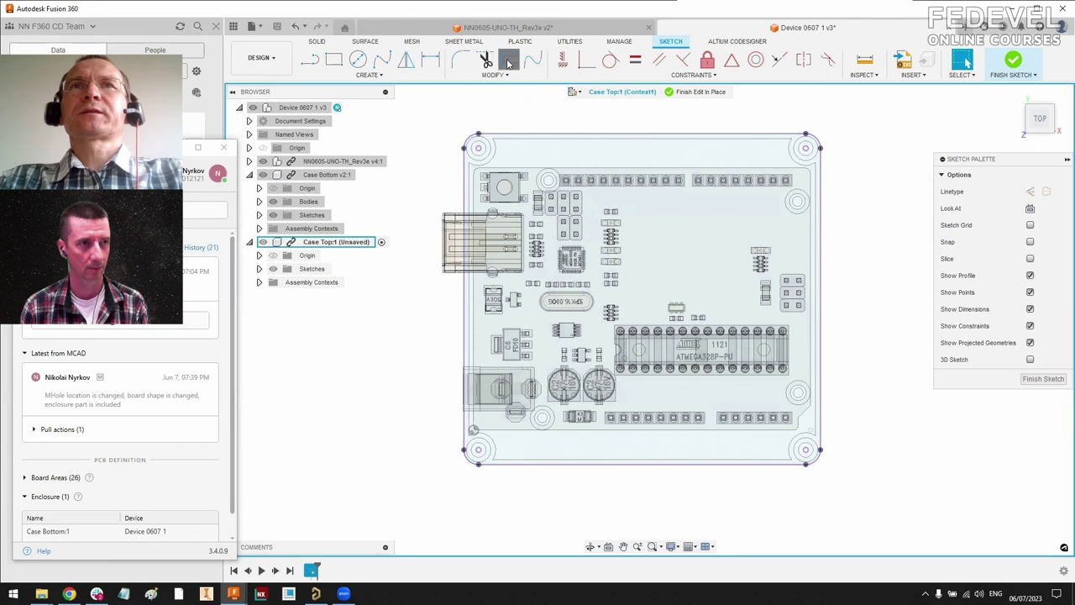
click(529, 141)
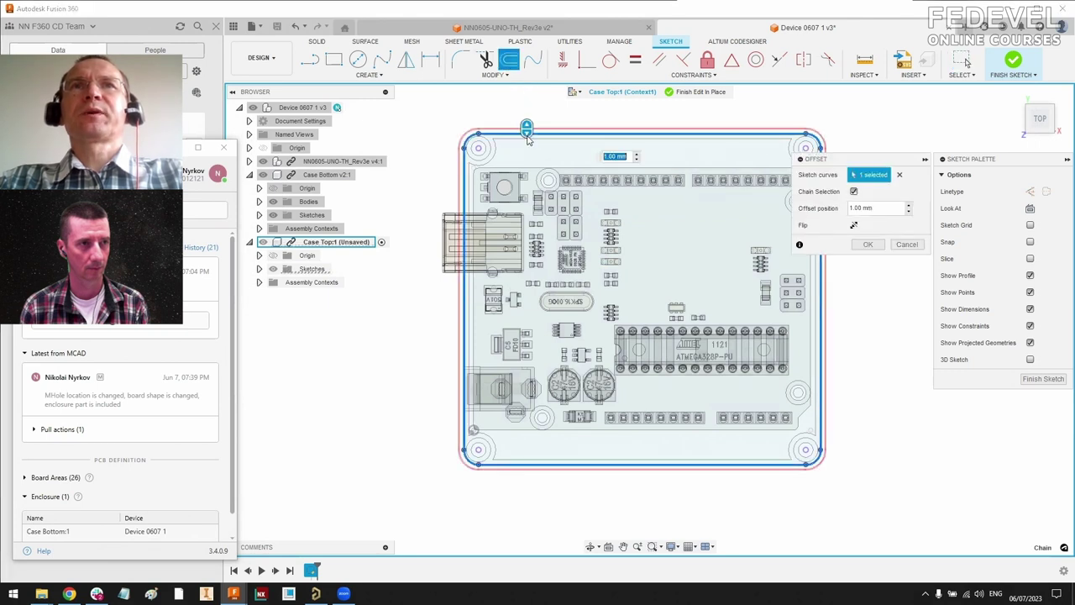
text(-1)
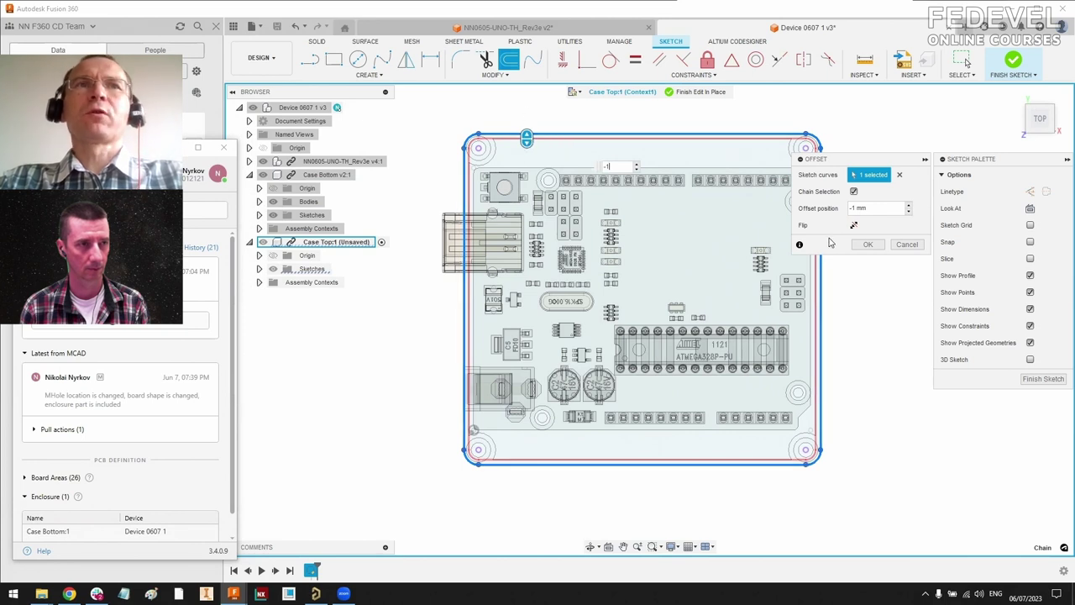
click(868, 244)
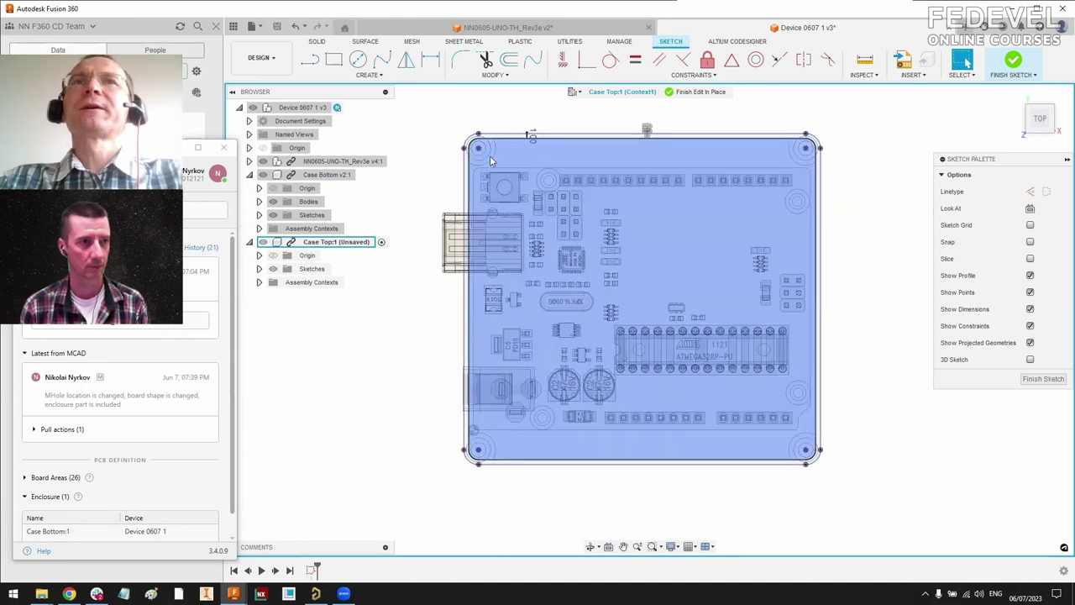
scroll(485, 157, up, 1)
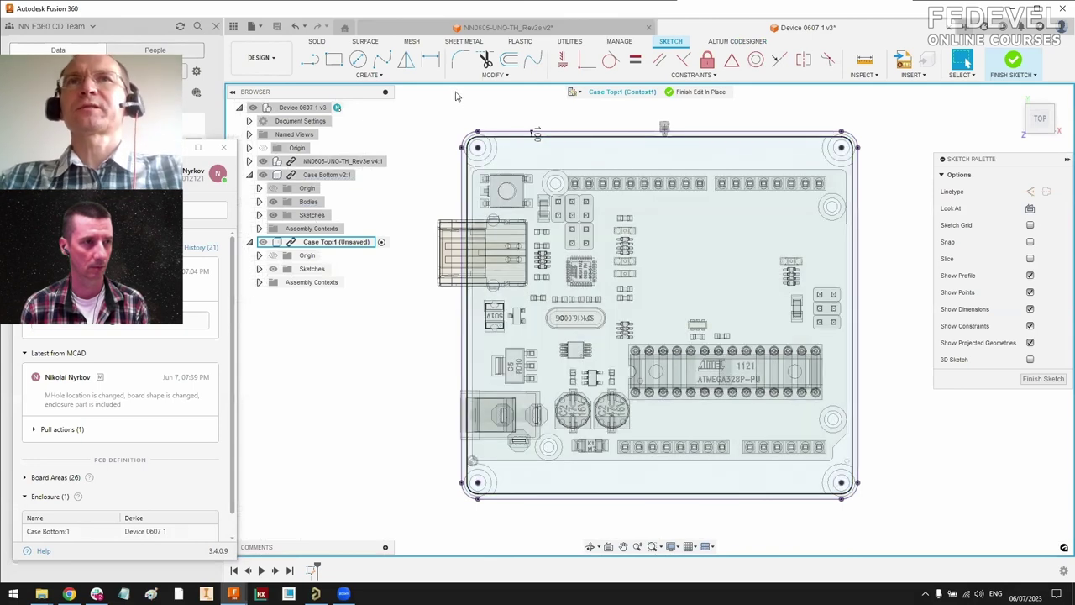
Step: Draw circles around the top-left, top-right, bottom-right and bottom-left mounting holes
key(c)
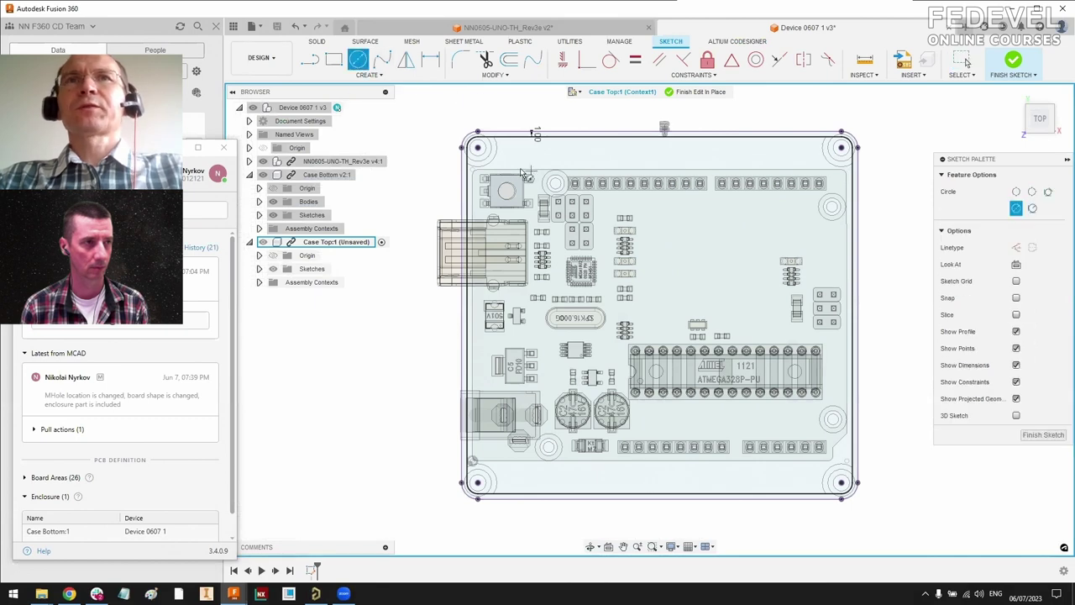
scroll(474, 148, up, 2)
click(475, 148)
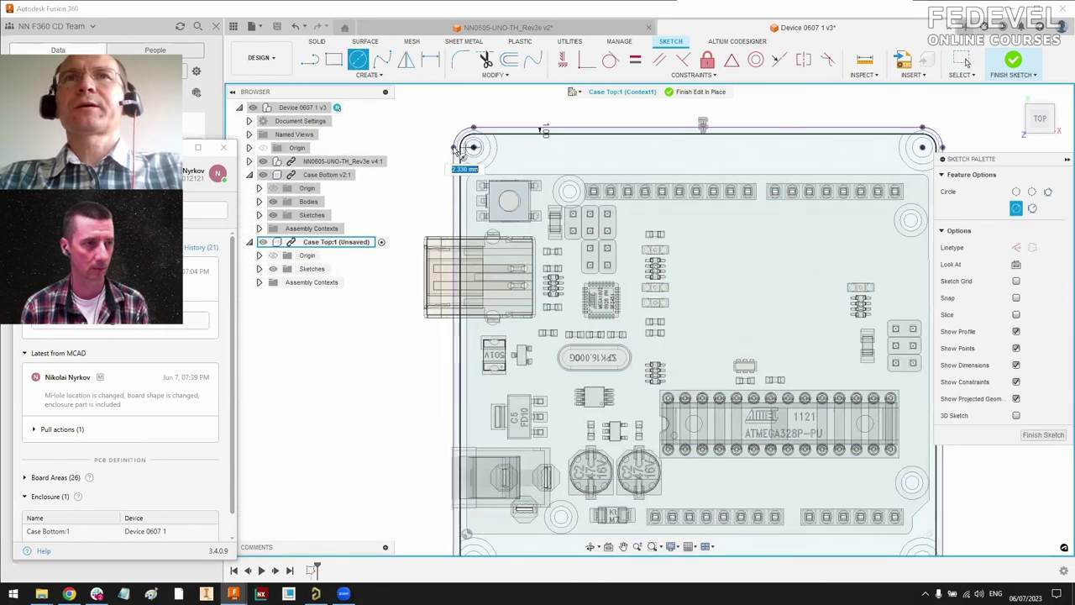
click(460, 163)
scroll(858, 168, down, 1)
scroll(858, 168, down, 1)
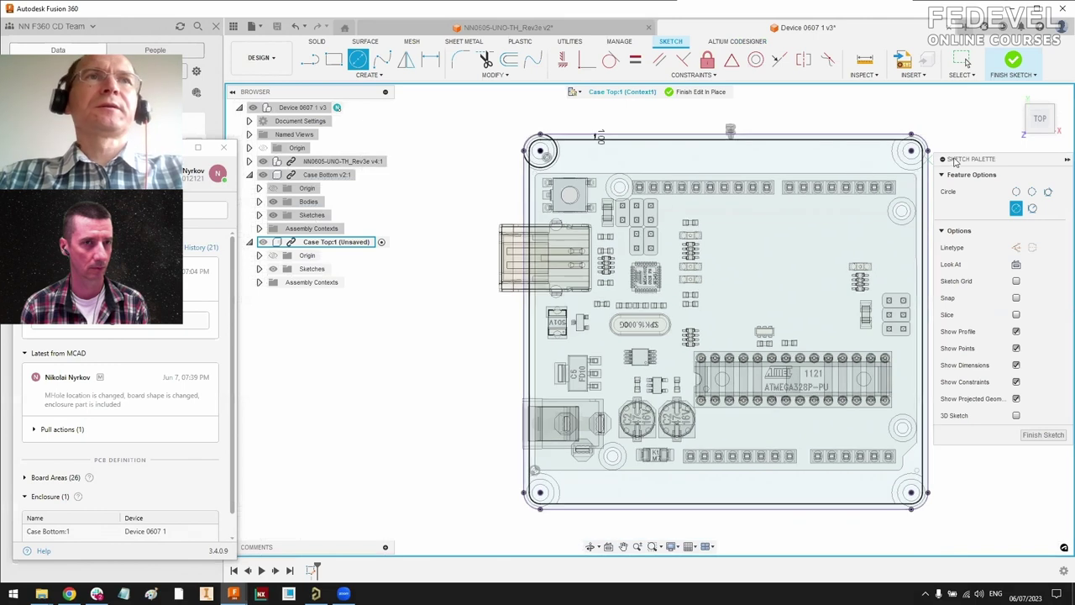
click(911, 152)
click(927, 153)
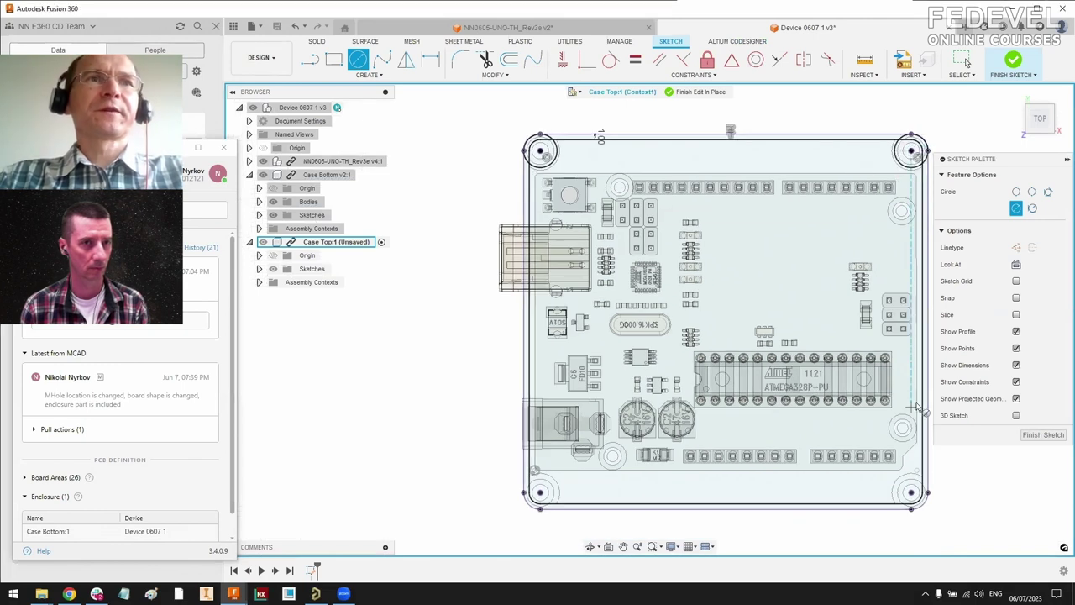
click(911, 492)
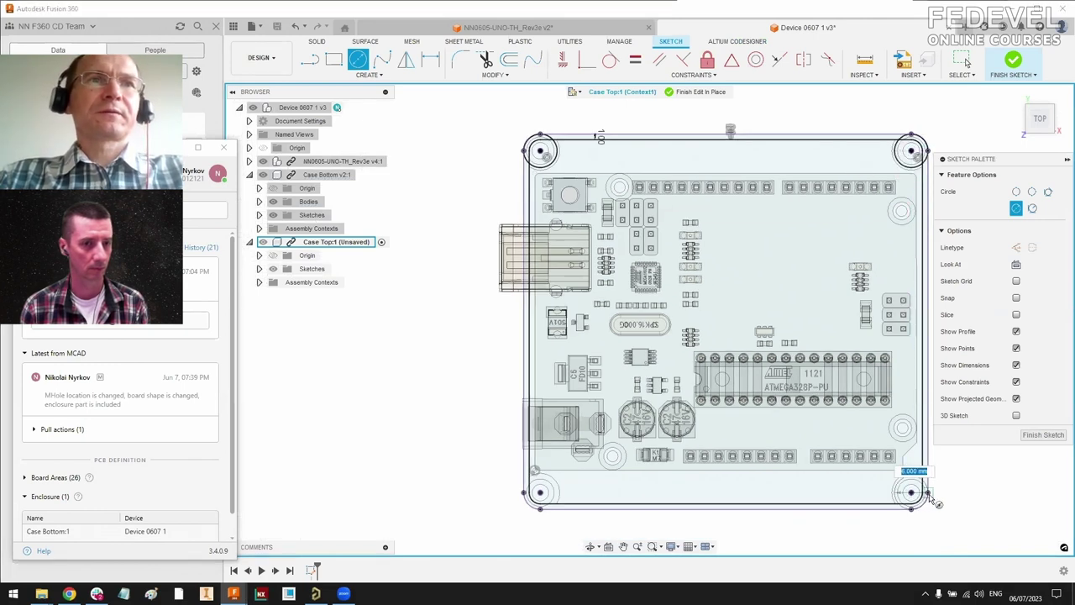
click(929, 497)
click(540, 492)
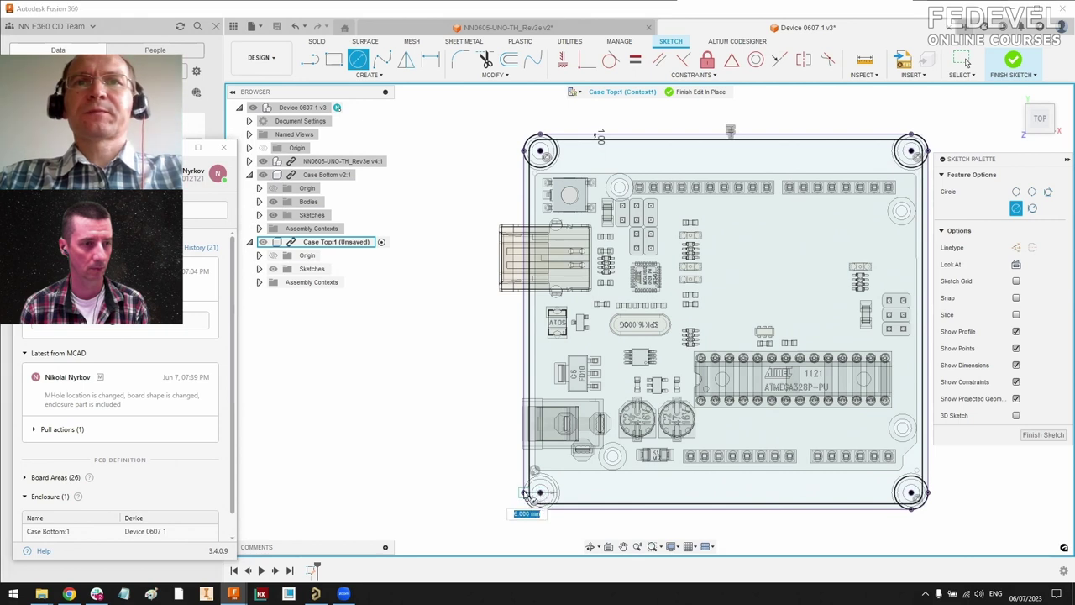
click(522, 494)
scroll(556, 156, up, 2)
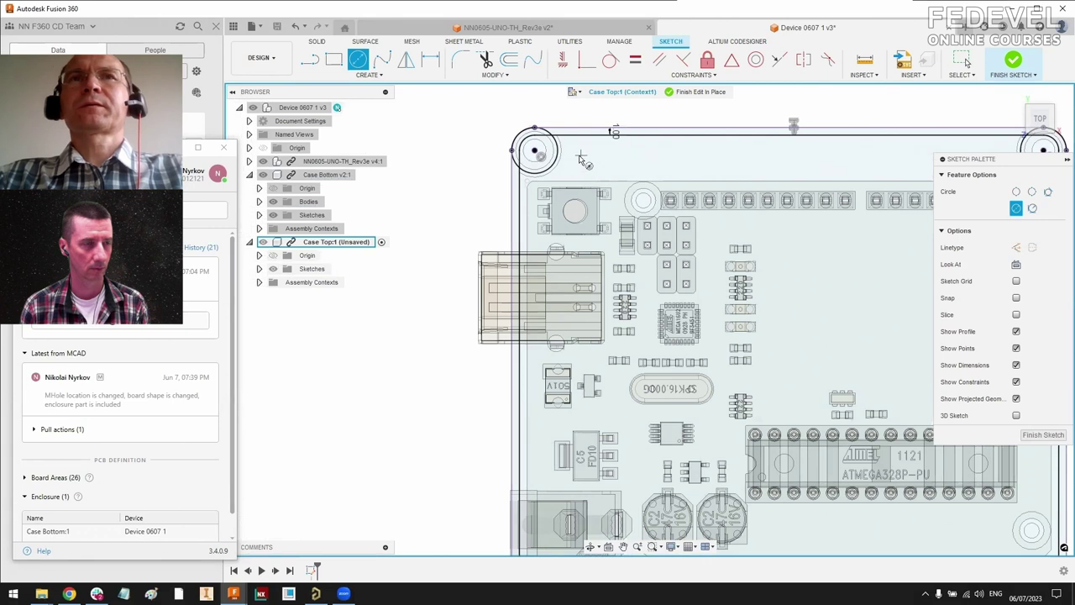
scroll(534, 153, up, 1)
click(524, 150)
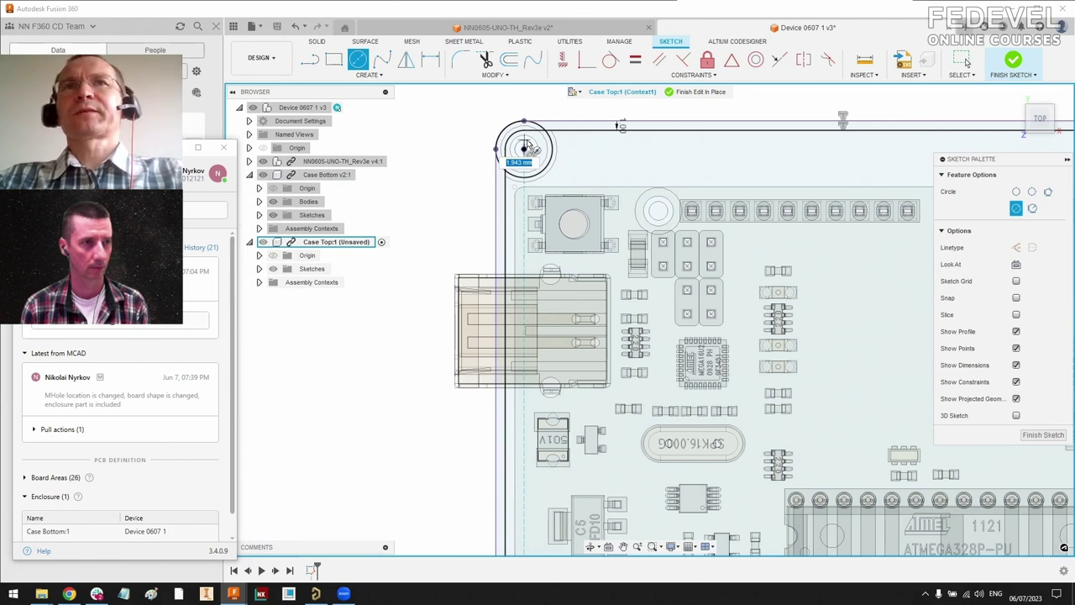
click(533, 148)
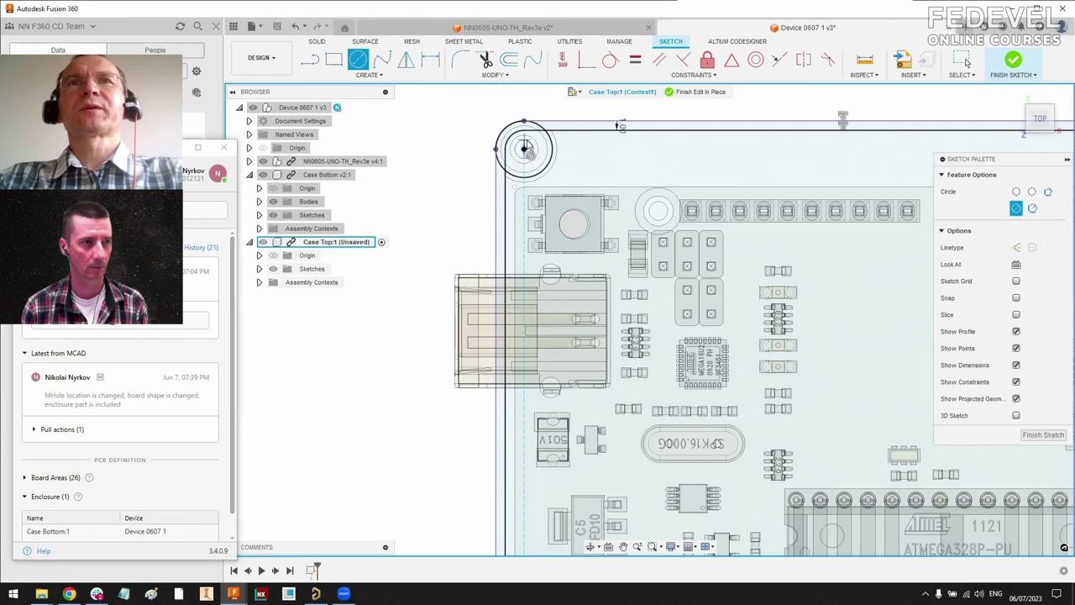
key(Escape)
Step: Retry the right-side corner circles, cancelling both, and add another bottom-left corner circle
scroll(755, 195, down, 2)
mouse_move(718, 195)
middle_down()
mouse_move(668, 191)
mouse_move(582, 217)
middle_up()
scroll(879, 141, up, 2)
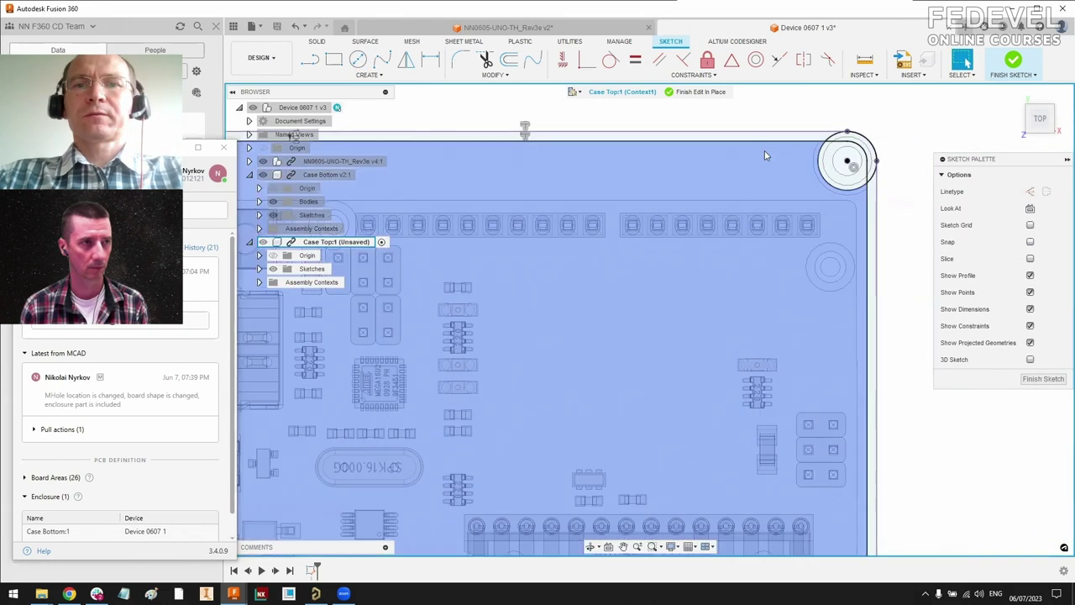
key(c)
click(847, 162)
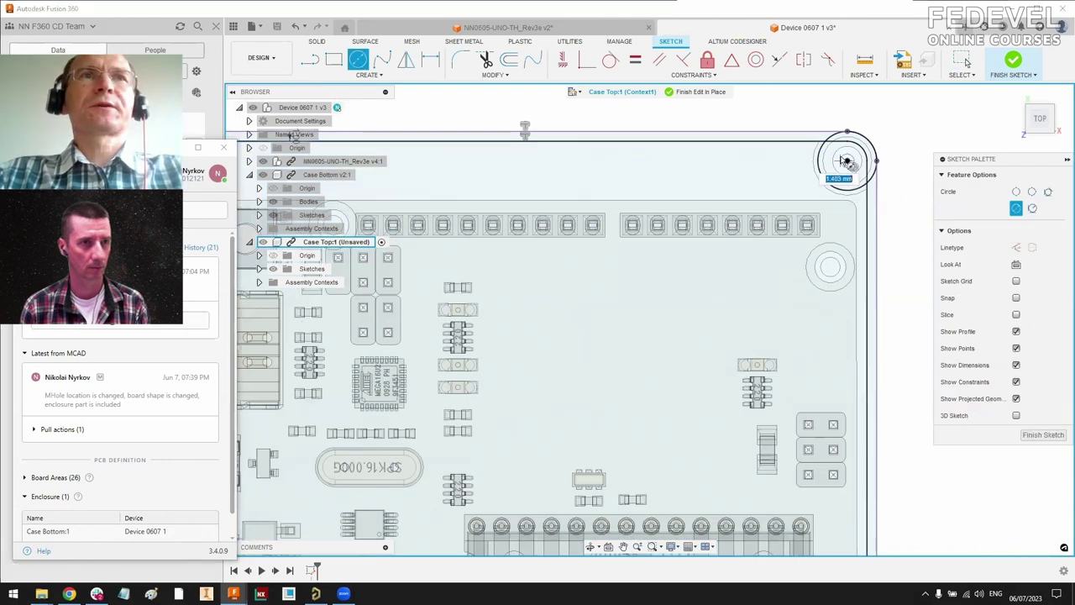
key(Escape)
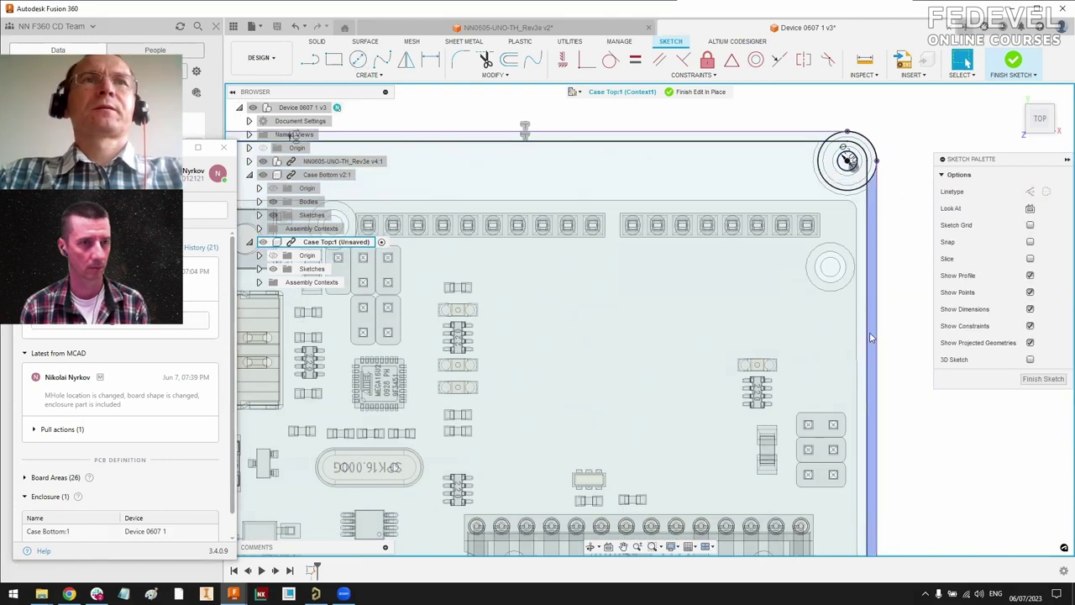
scroll(869, 332, down, 3)
scroll(858, 548, up, 4)
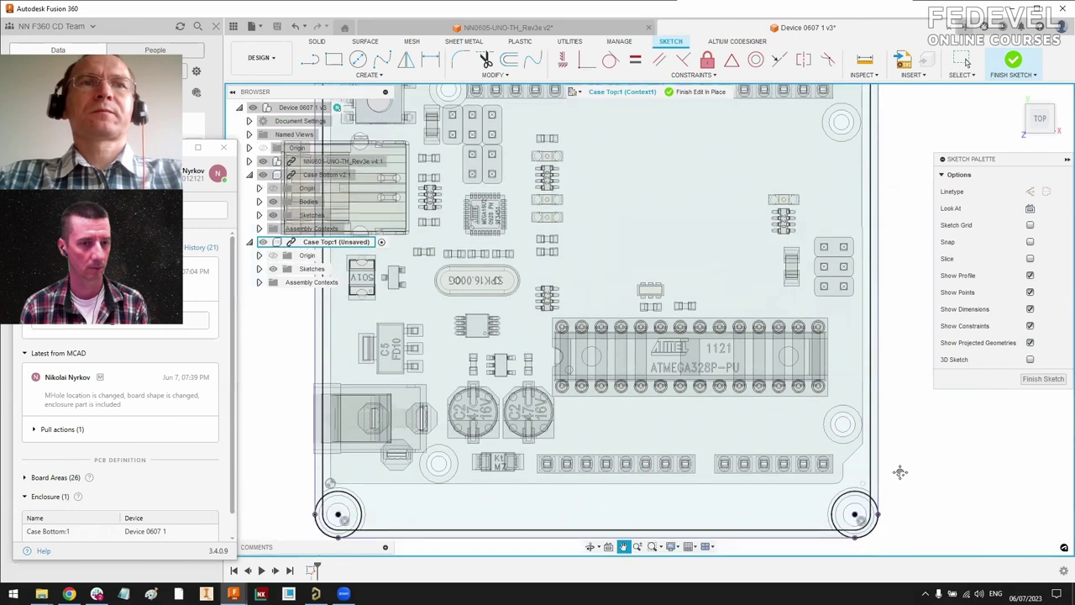
key(c)
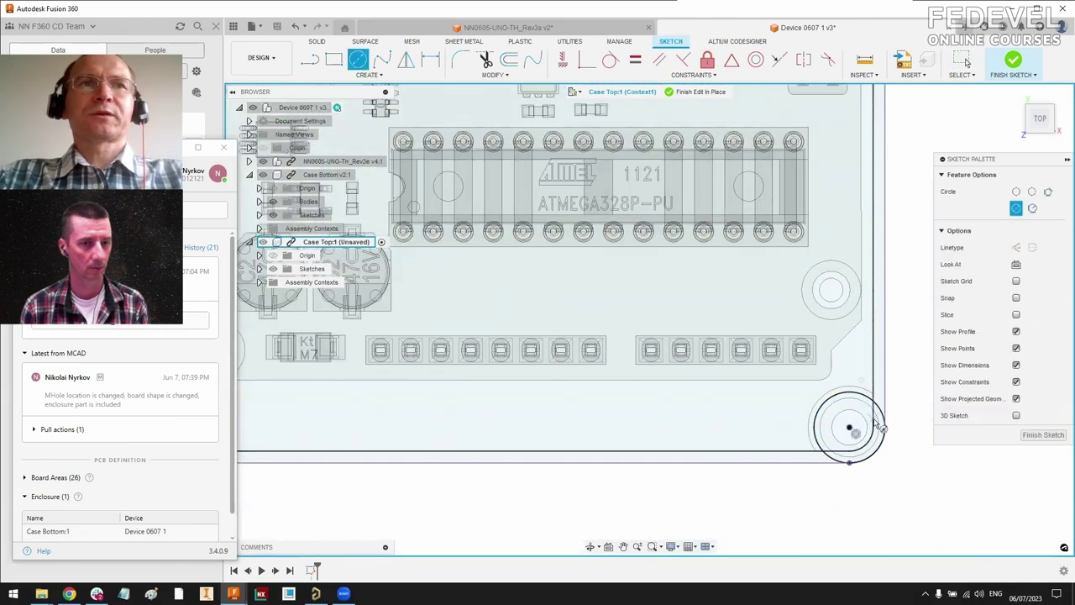
click(848, 426)
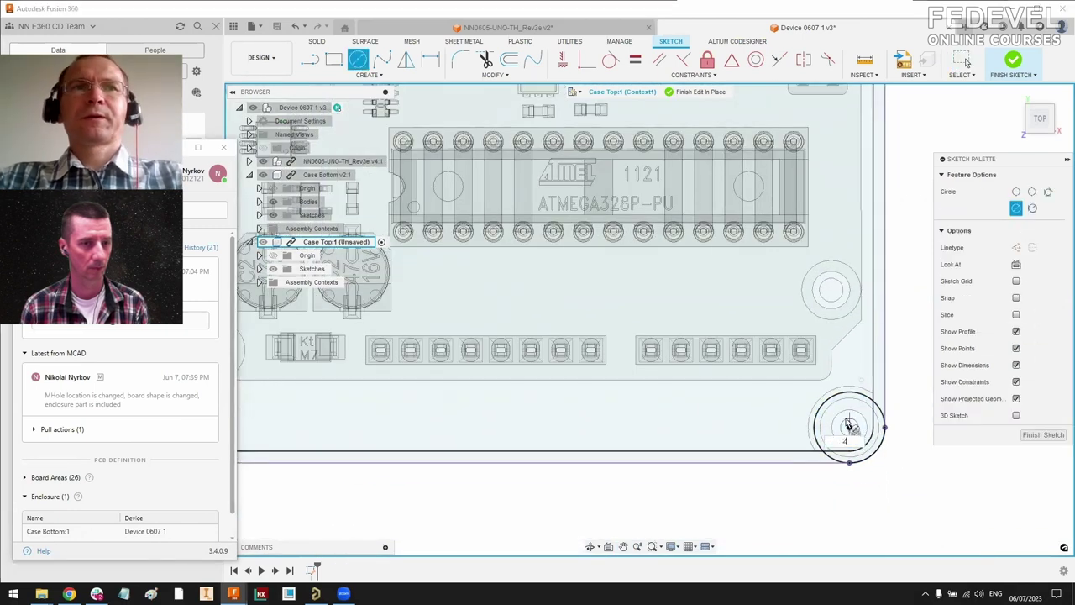
key(Escape)
scroll(687, 464, down, 3)
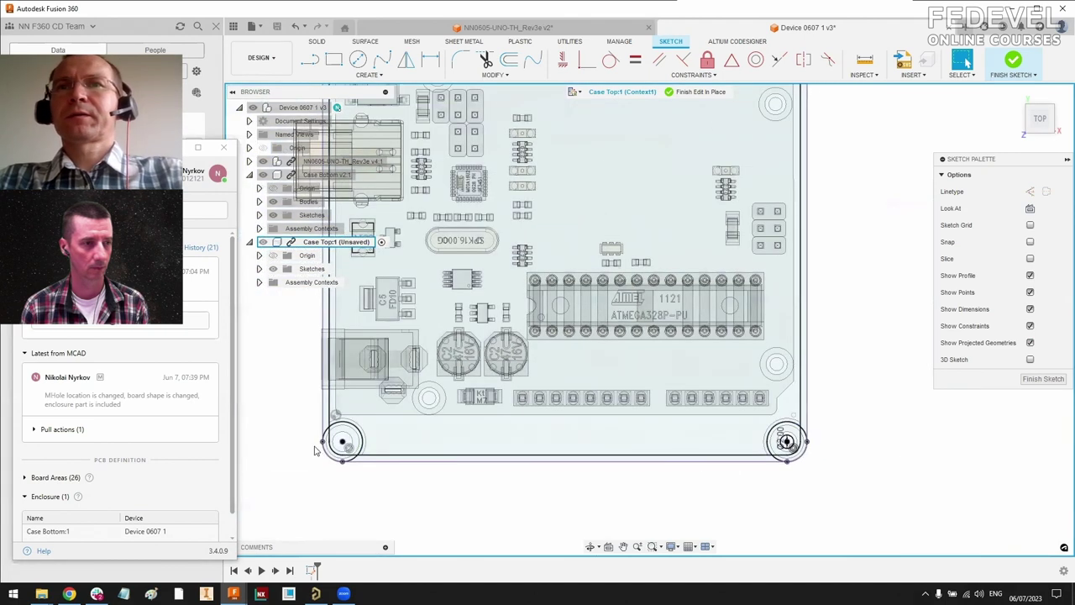
scroll(315, 451, up, 2)
key(c)
click(353, 438)
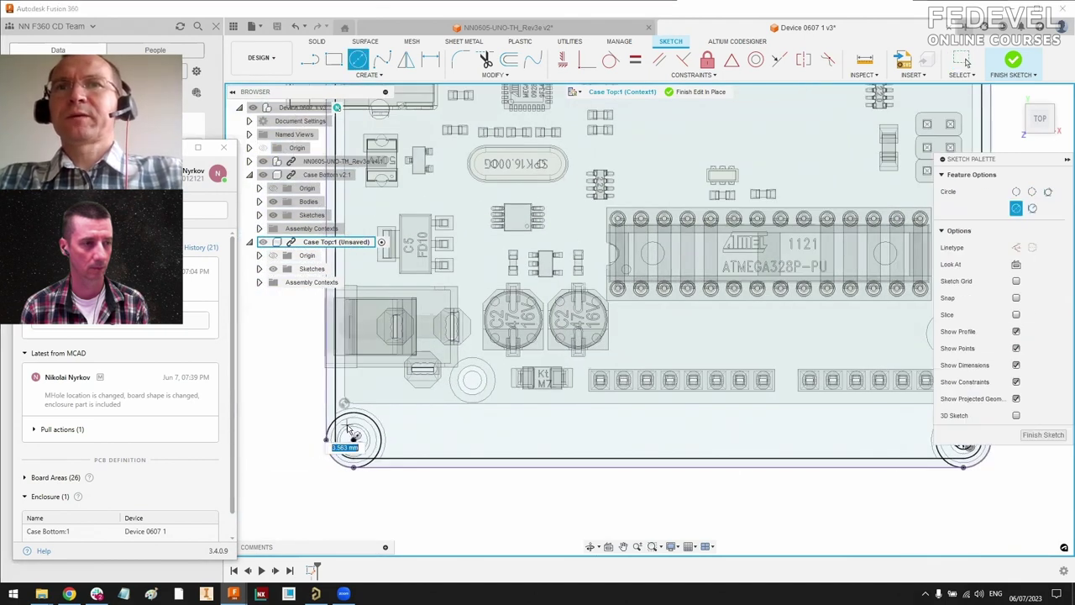
click(349, 429)
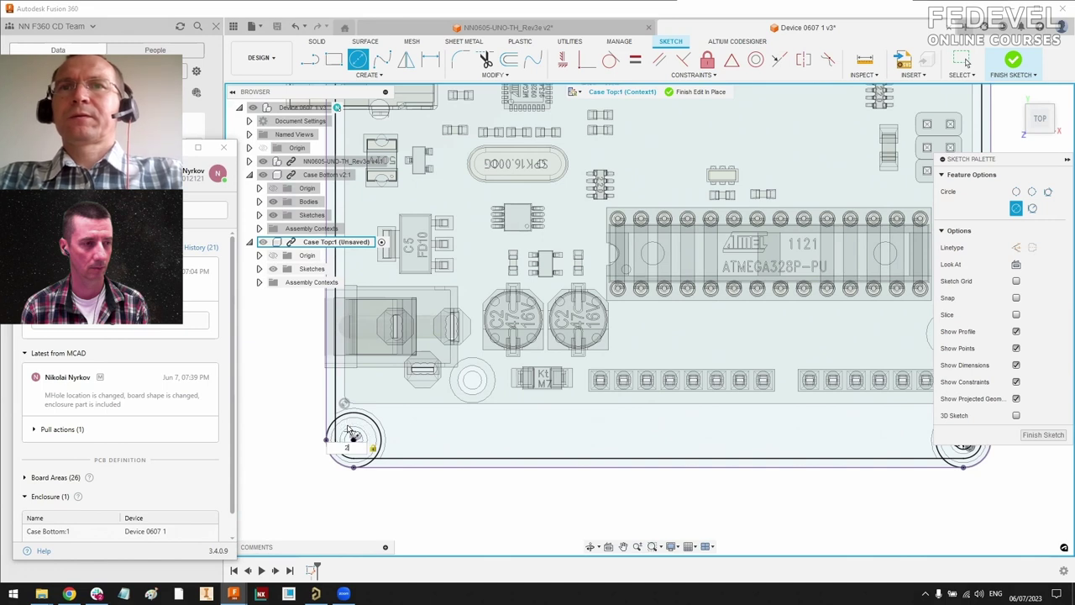
key(Escape)
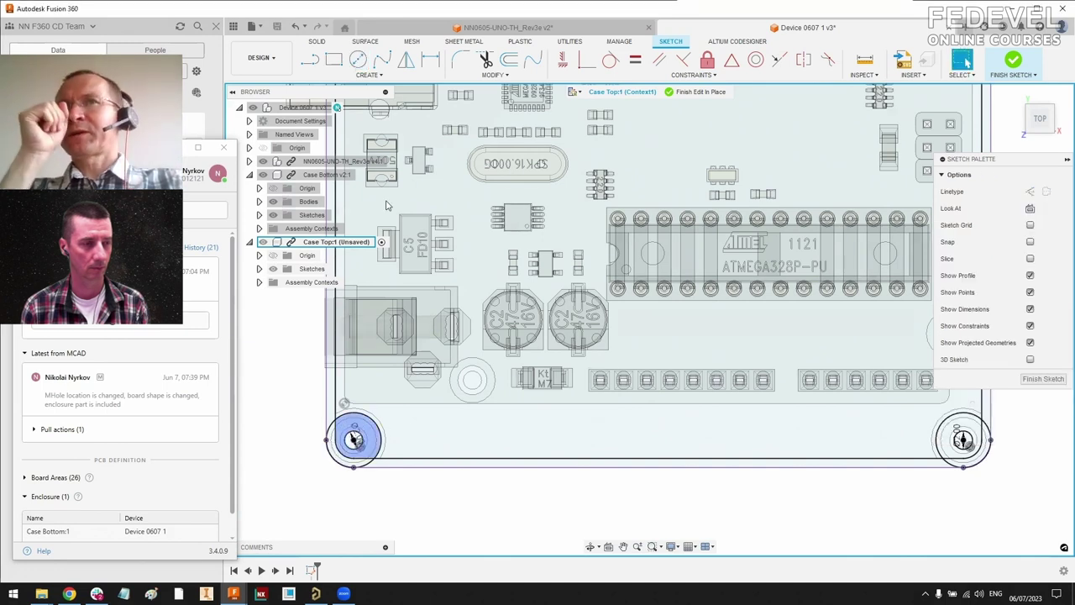
Step: Trim the extra arcs and edge segments at the bottom-left and bottom-right corner circles
key(t)
scroll(377, 432, up, 2)
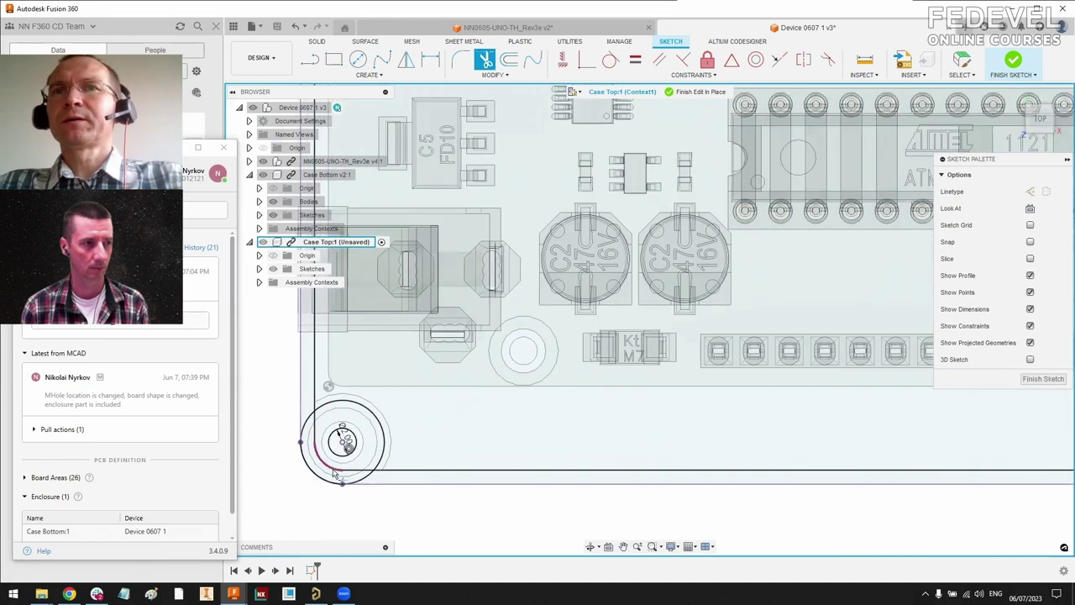
click(334, 475)
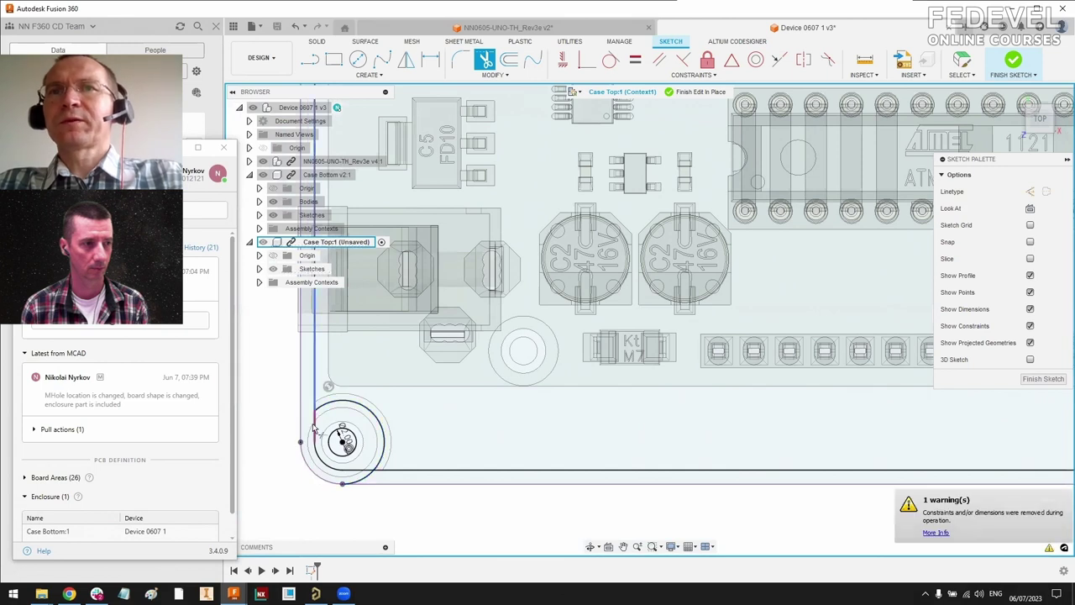
click(315, 452)
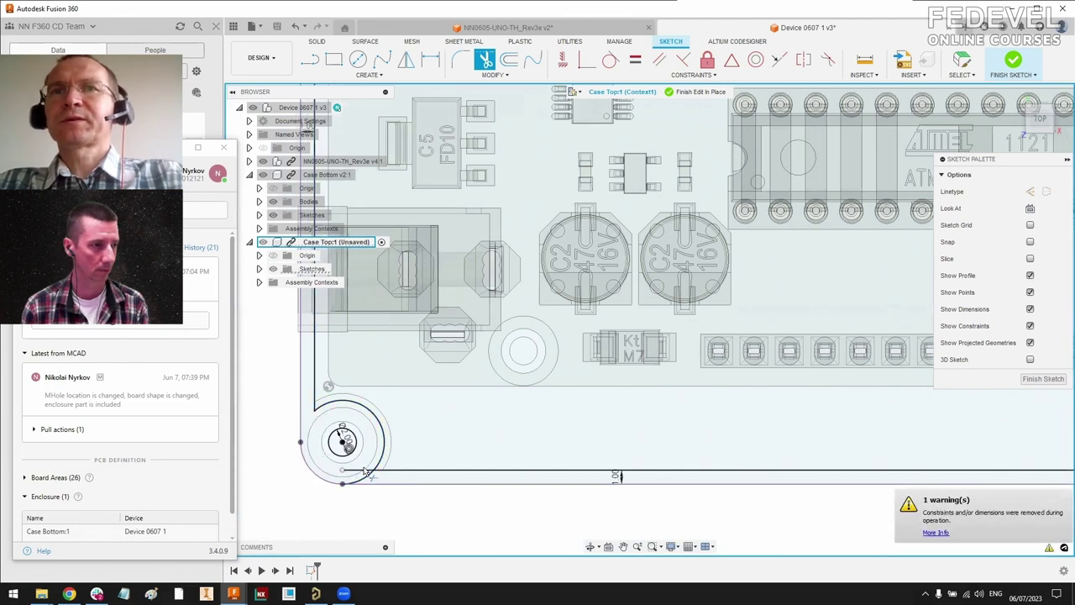
scroll(660, 461, down, 2)
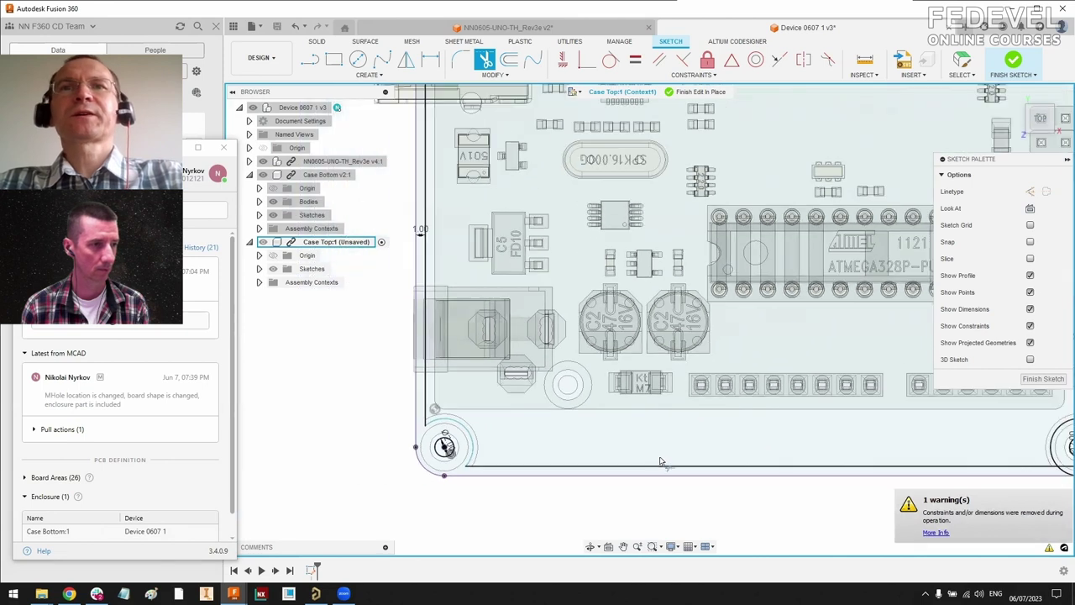
scroll(647, 461, down, 1)
middle_drag(966, 454, 714, 451)
scroll(655, 477, up, 4)
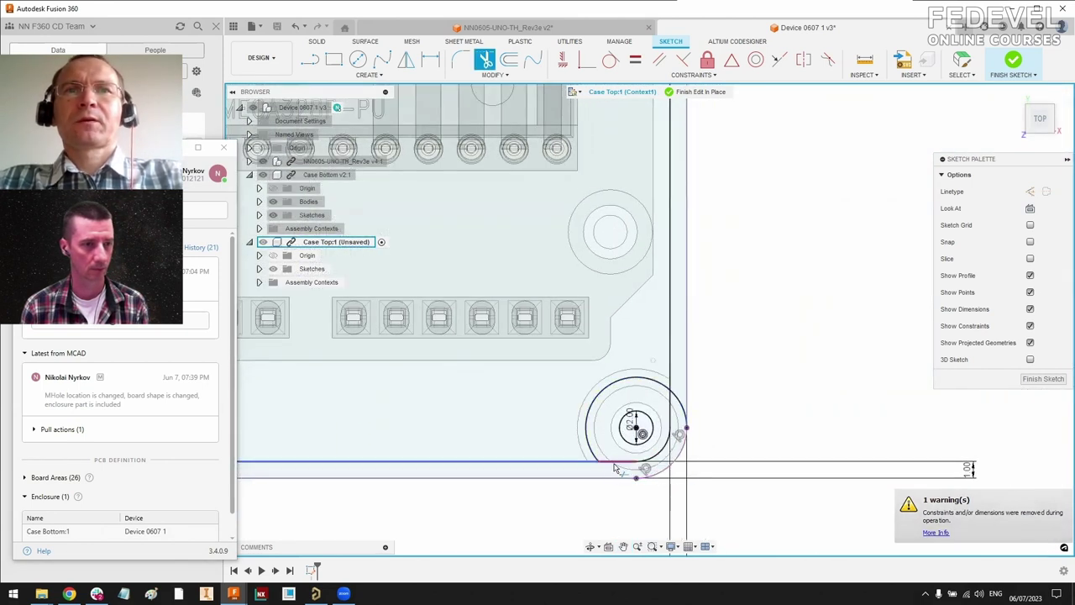
click(616, 468)
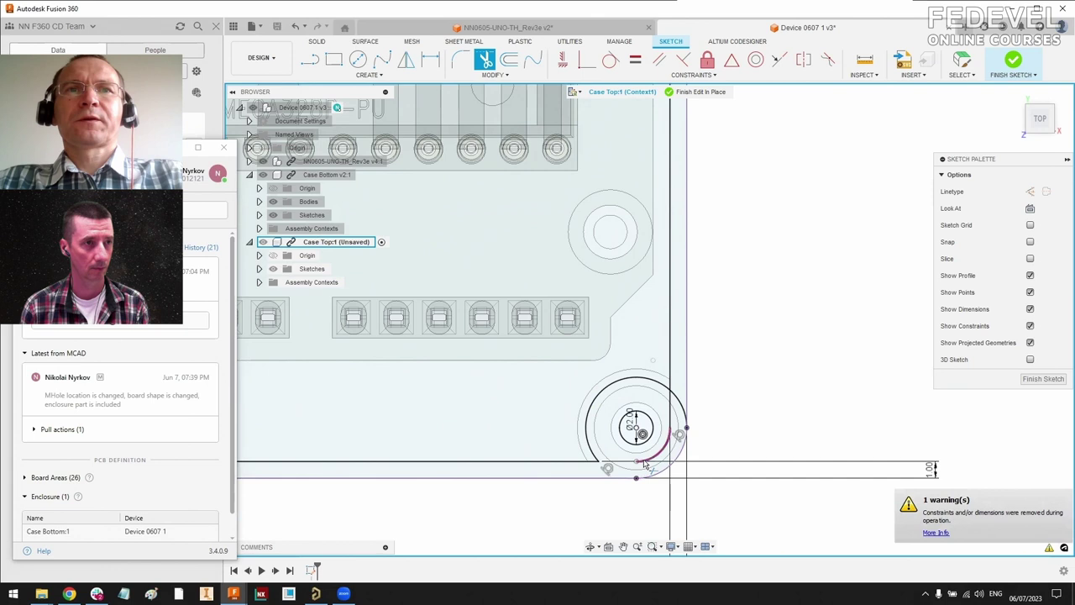
click(675, 410)
Step: Trim the edges and arcs at the top-right and top-left corner circles
scroll(675, 420, down, 5)
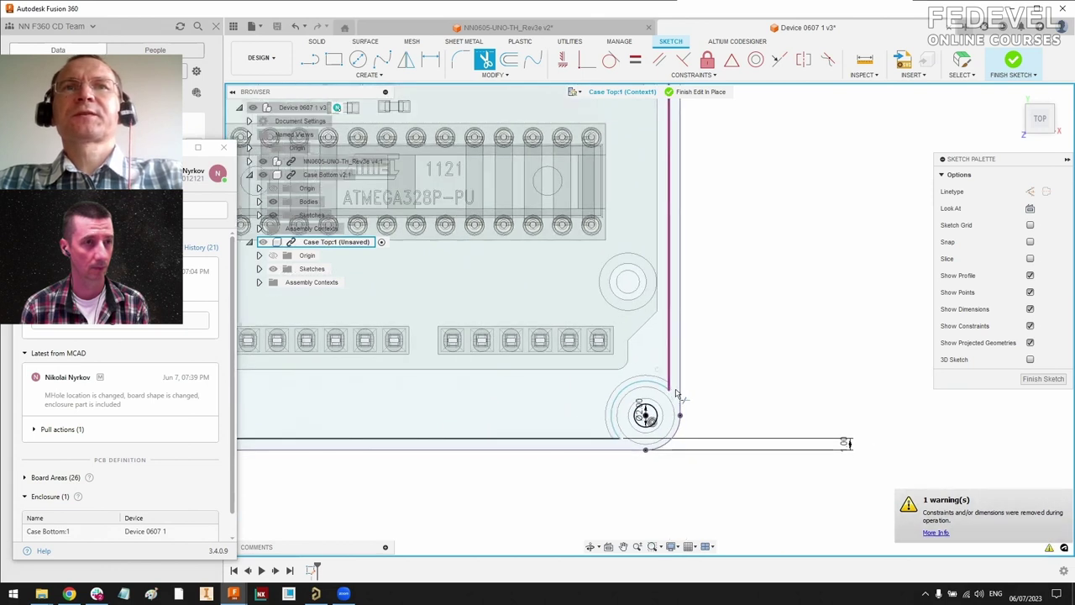
scroll(670, 399, down, 1)
scroll(660, 227, up, 8)
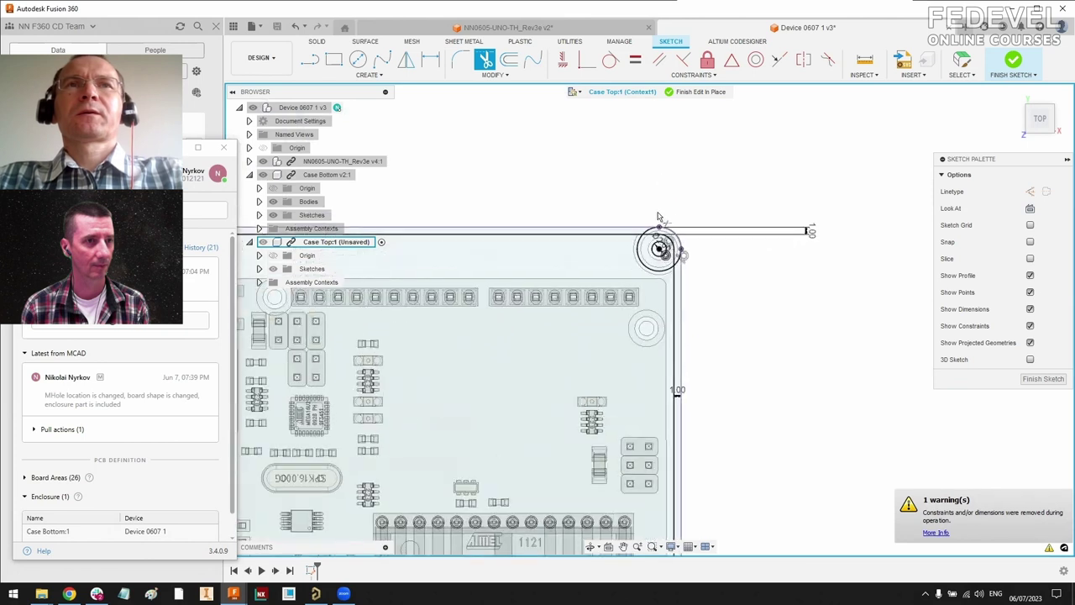
scroll(660, 273, up, 2)
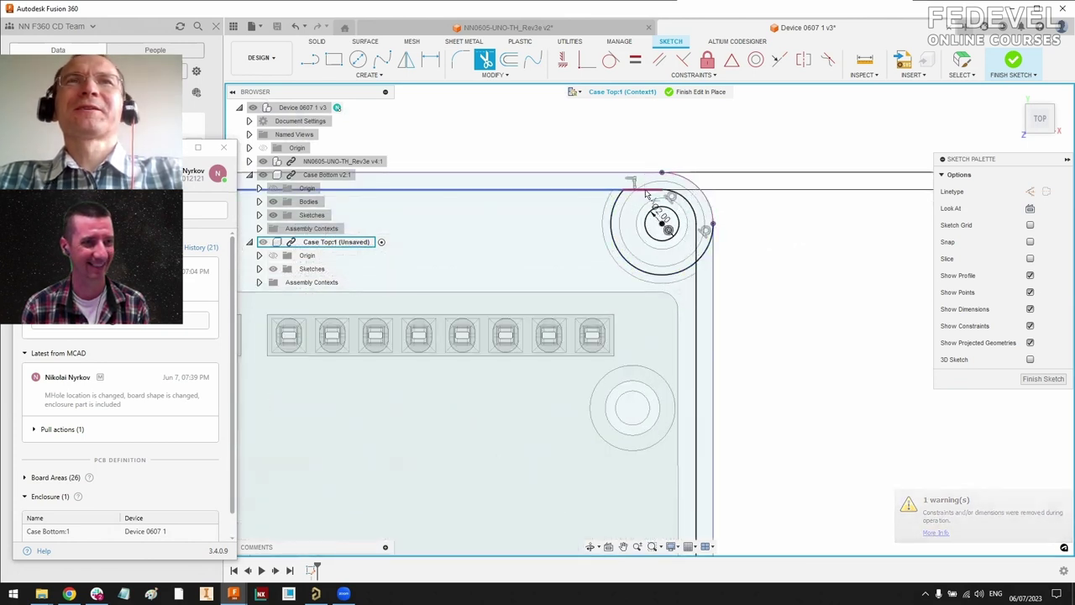
click(668, 190)
click(684, 199)
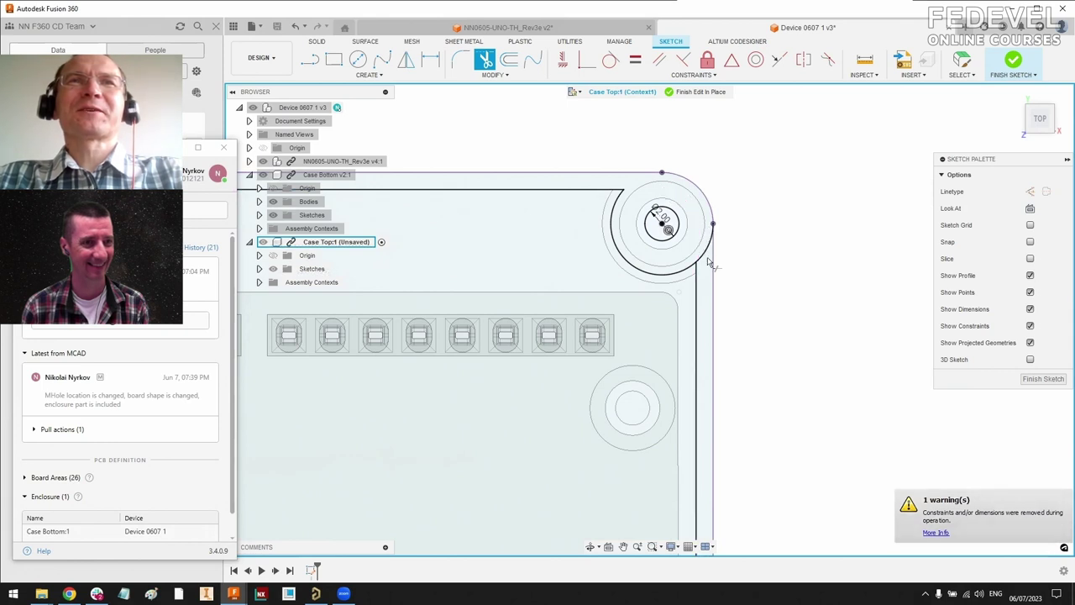
scroll(740, 332, down, 5)
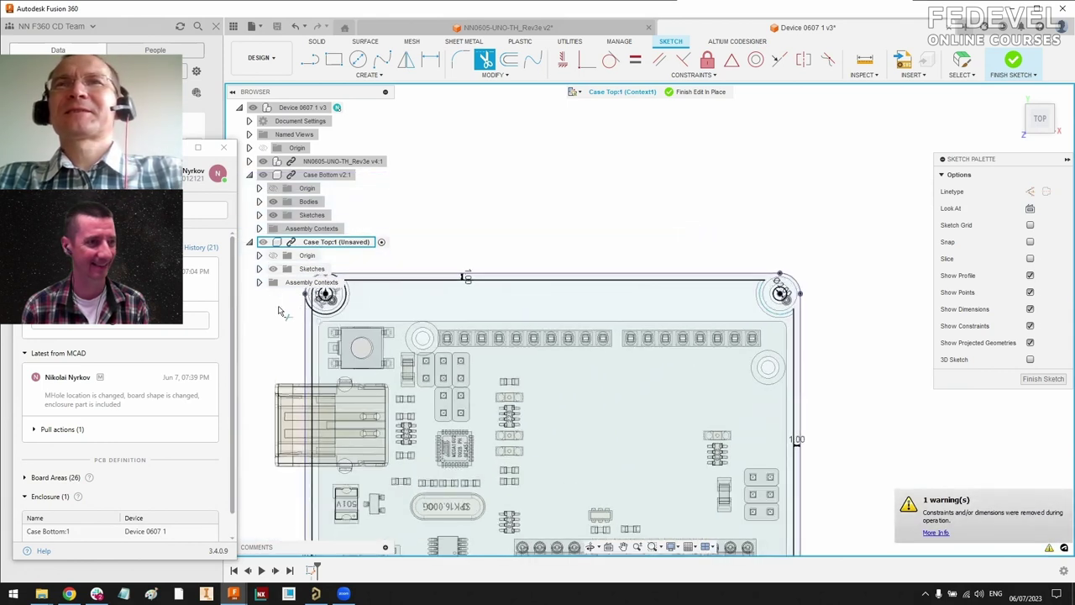
scroll(288, 311, up, 3)
middle_drag(288, 310, 463, 294)
scroll(576, 180, up, 3)
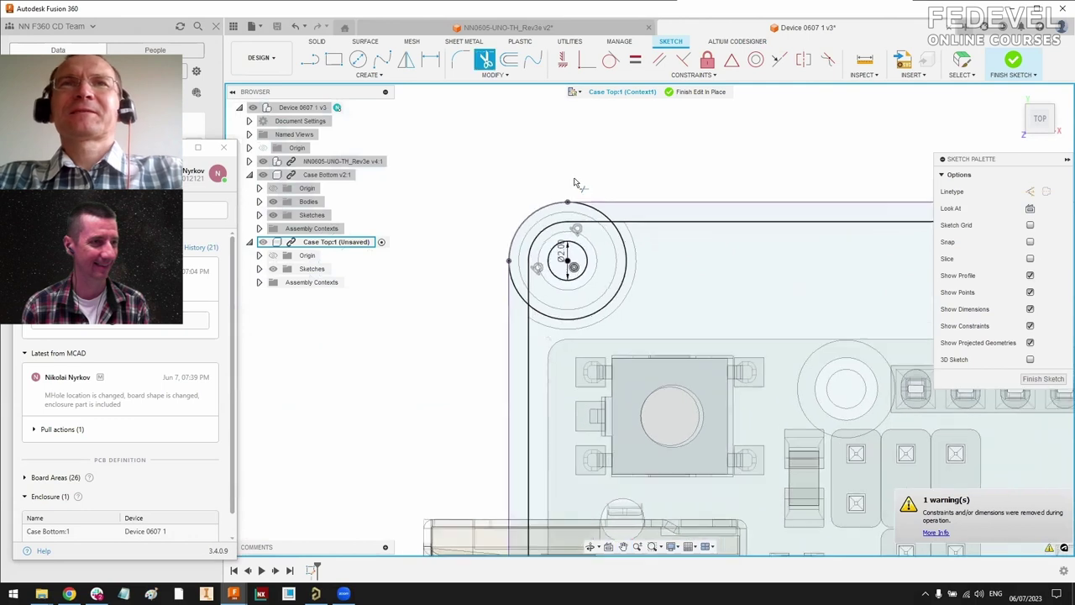
click(591, 225)
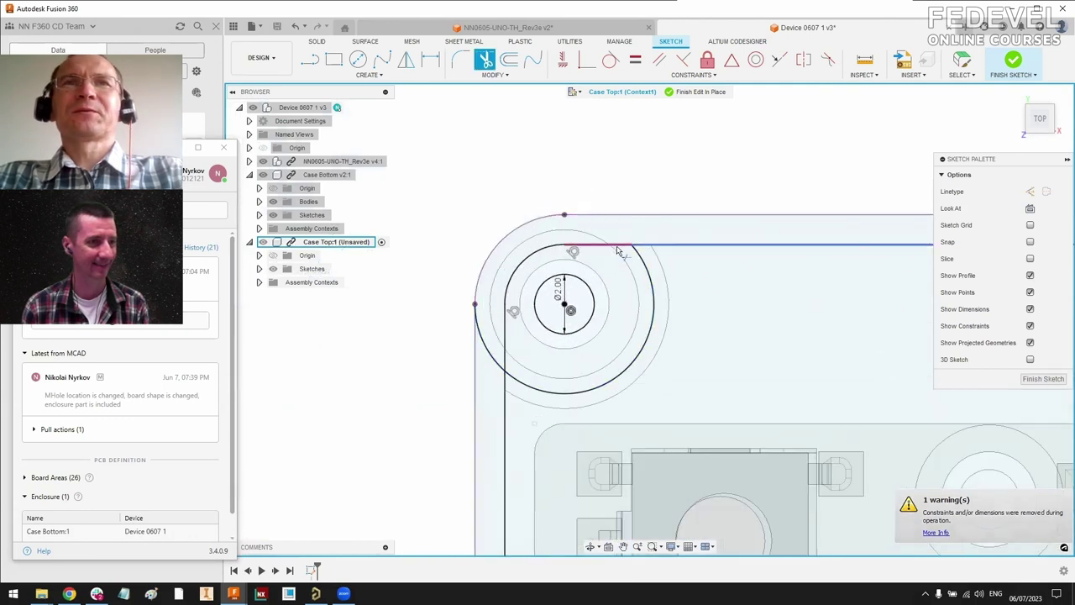
click(579, 244)
click(555, 251)
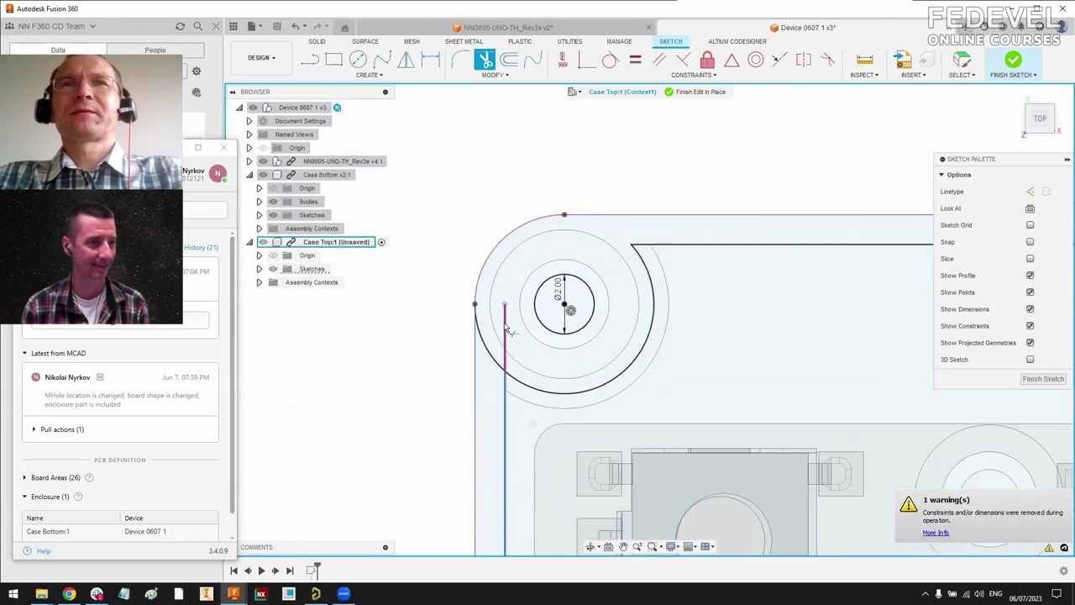
click(503, 333)
click(499, 360)
scroll(467, 340, down, 1)
scroll(466, 339, down, 6)
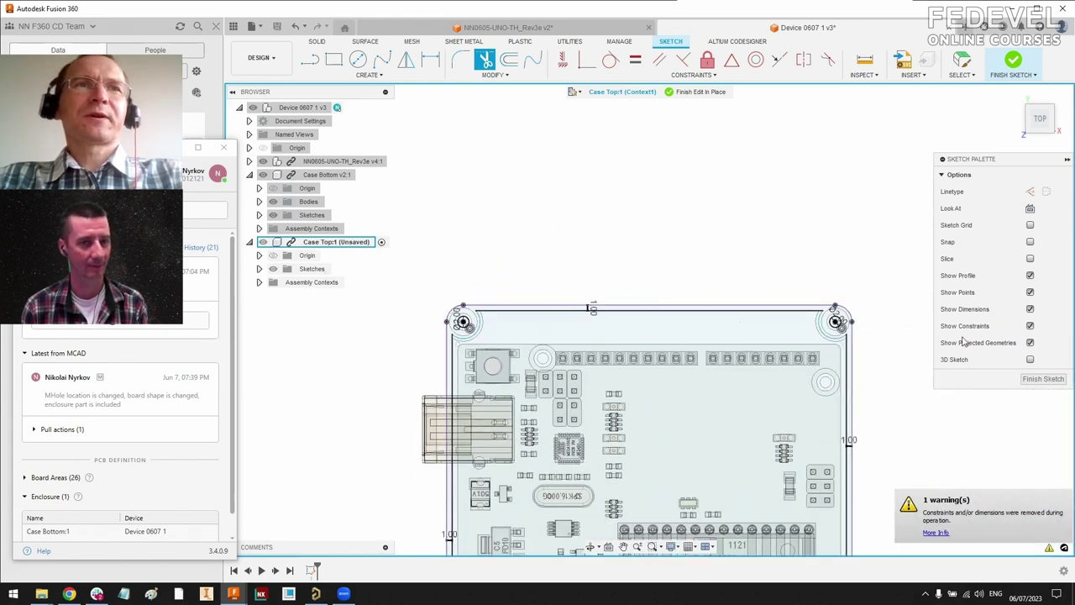
Step: Extrude the trimmed wall-ring profile 20 mm upward as a new Case Top body
click(1048, 379)
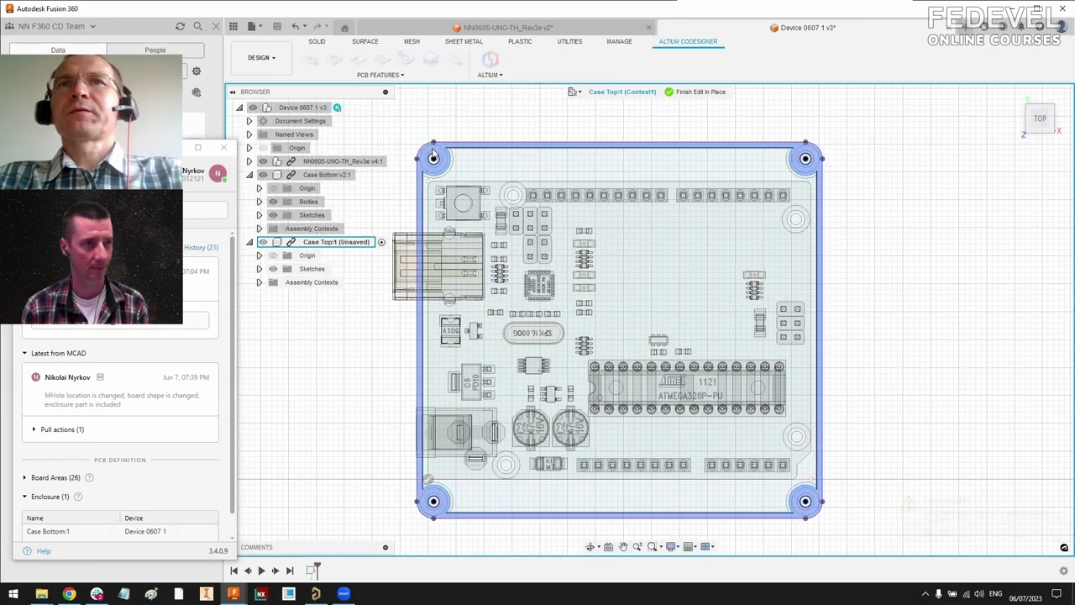
click(436, 153)
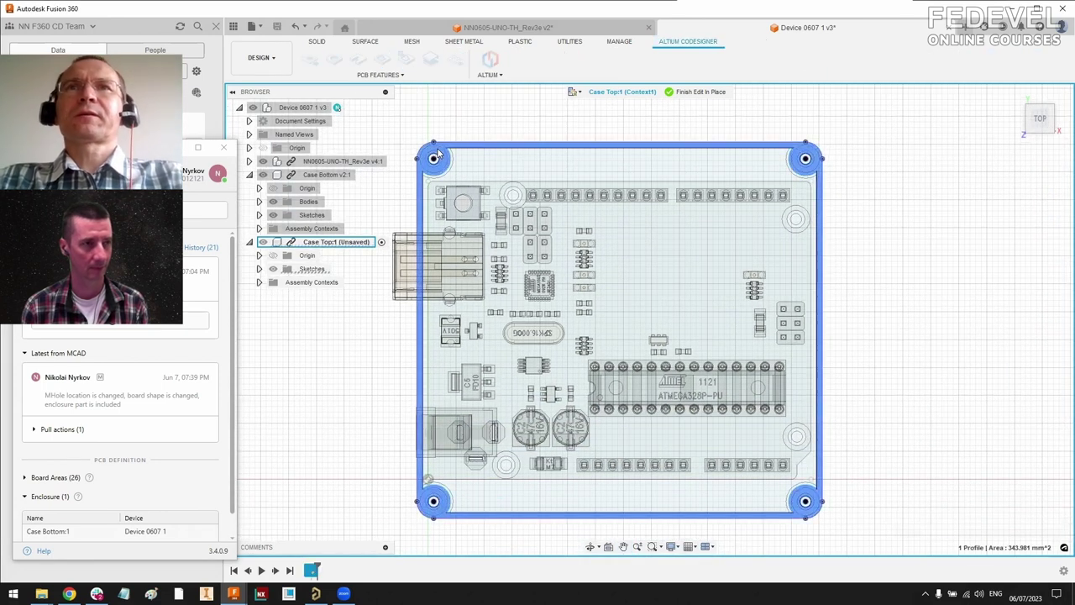
click(316, 42)
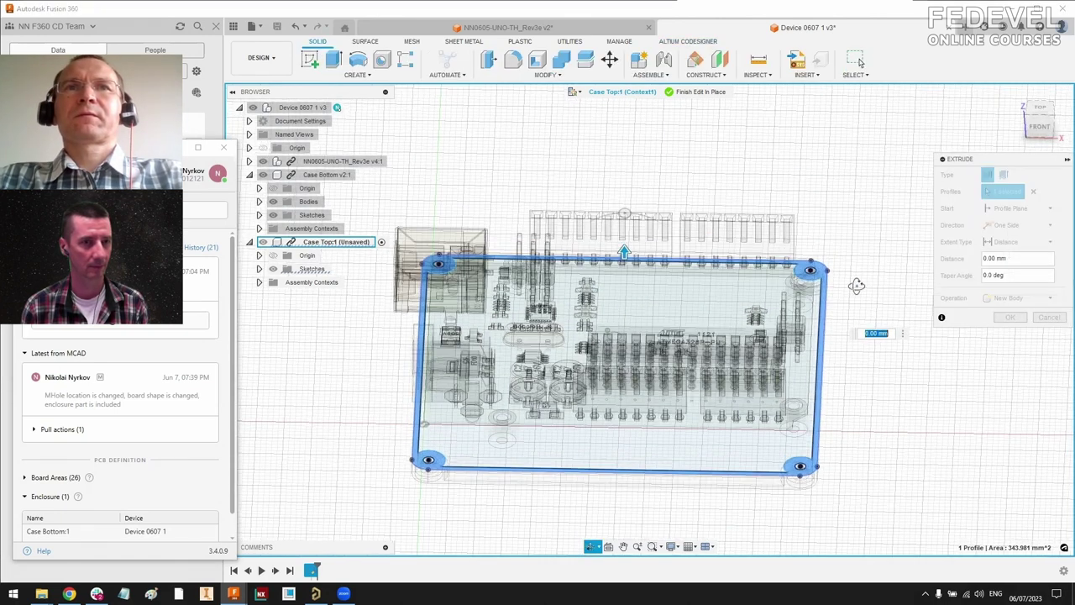
drag(604, 270, 605, 175)
shift+middle_drag(605, 175, 504, 218)
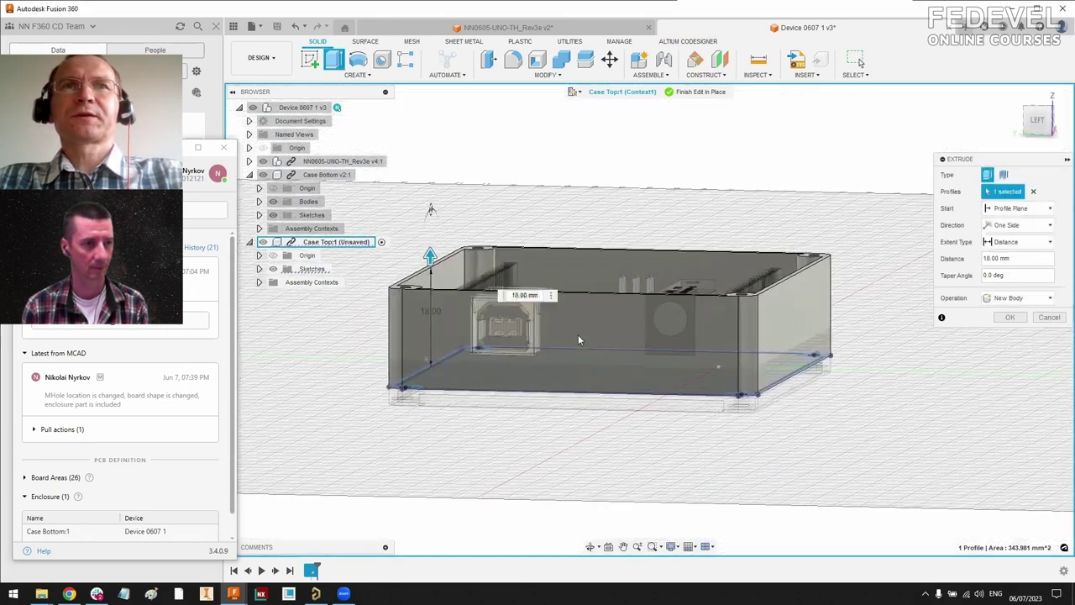
click(1039, 118)
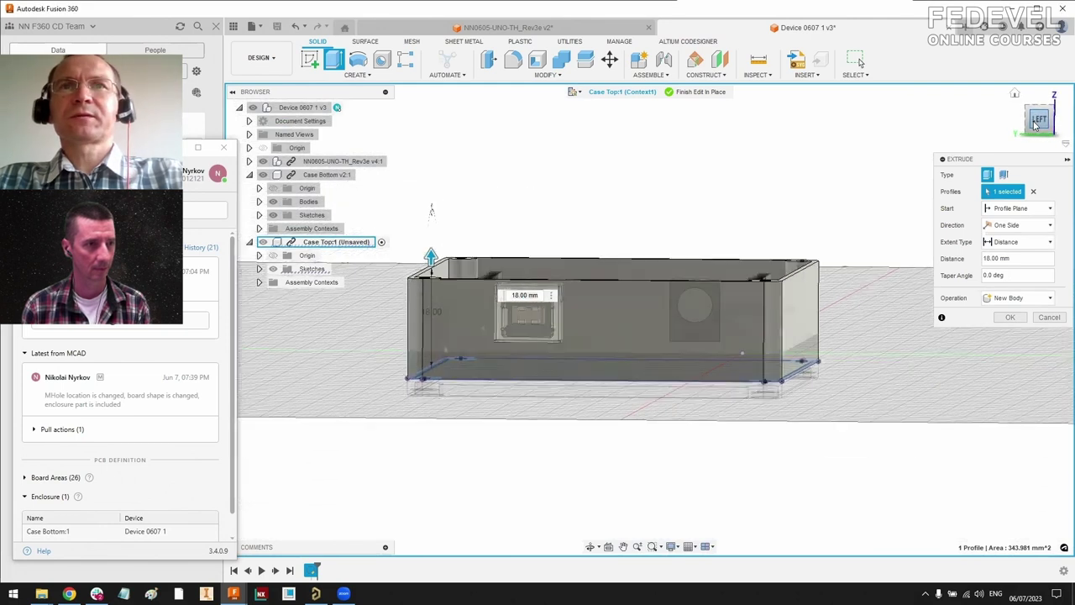
scroll(625, 300, up, 2)
middle_drag(624, 300, 648, 304)
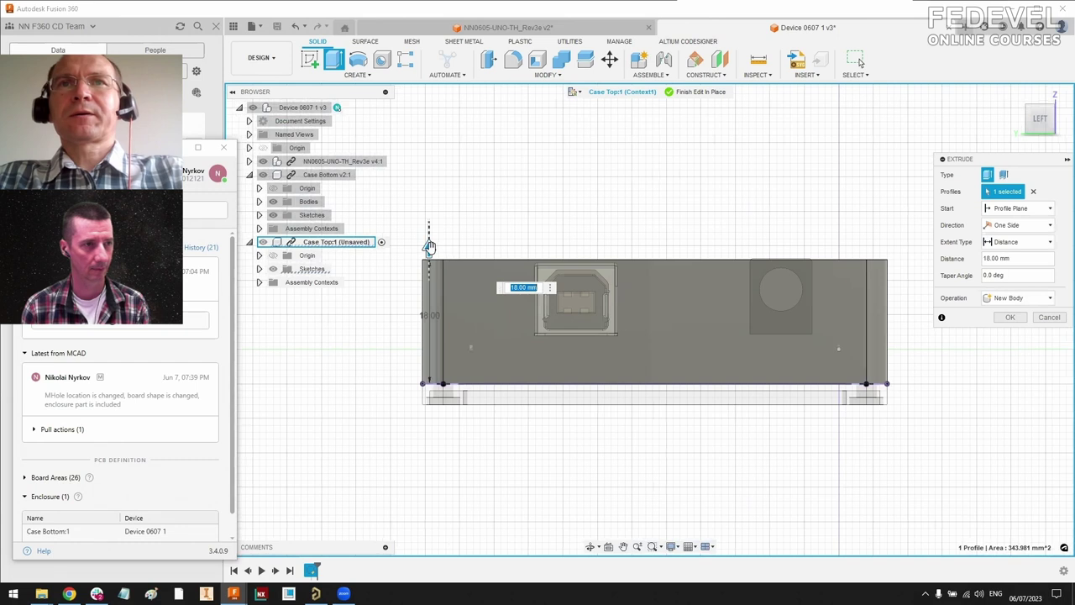
drag(429, 246, 429, 235)
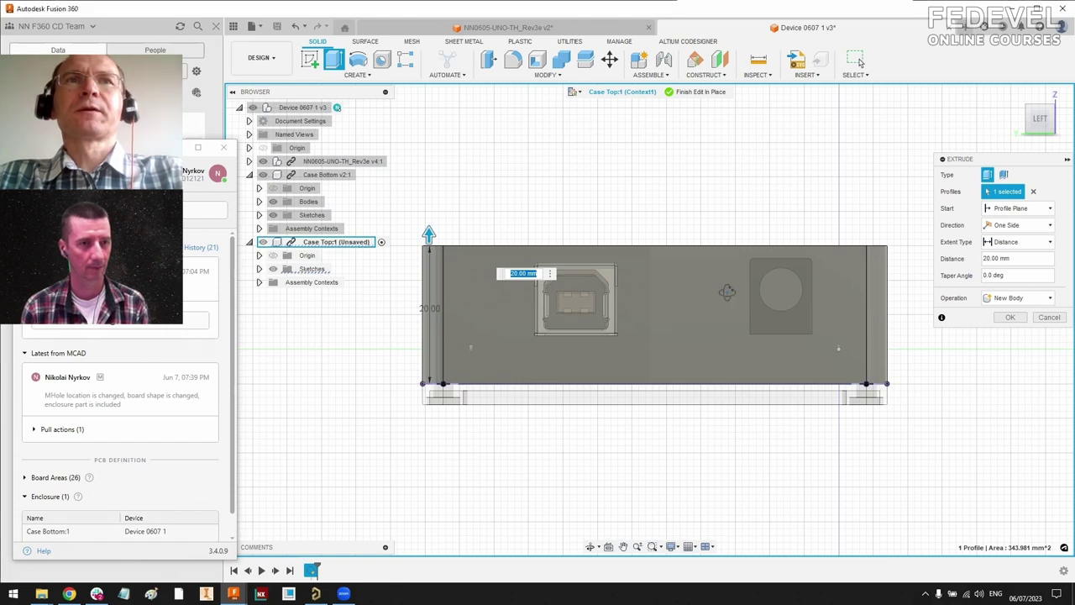
mouse_move(722, 294)
shift+middle_down()
mouse_move(663, 316)
mouse_move(723, 290)
mouse_move(677, 318)
mouse_move(714, 296)
shift+middle_up()
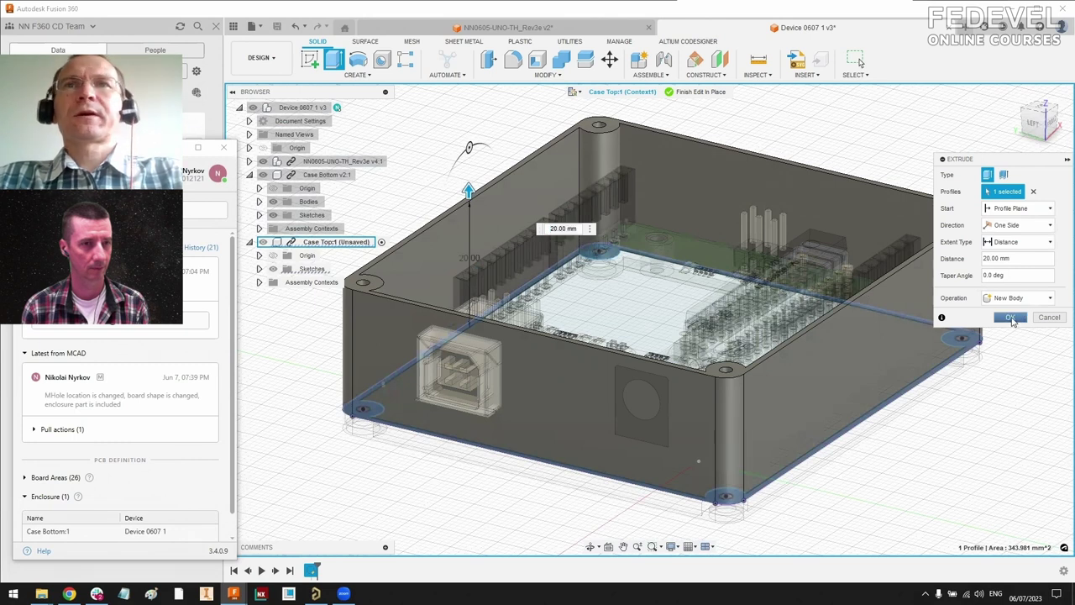
click(1010, 318)
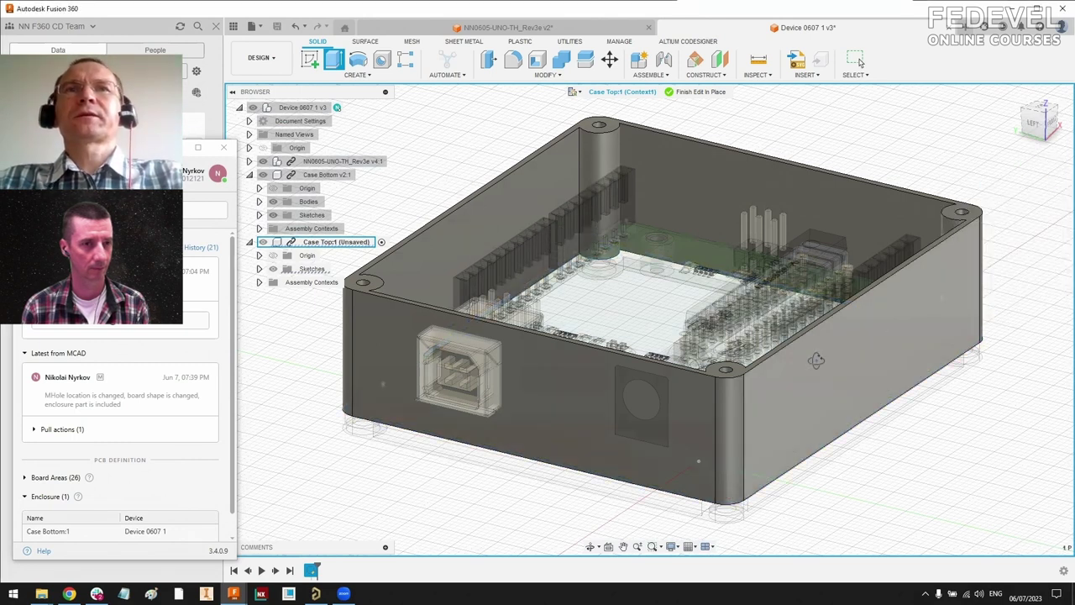
mouse_move(815, 359)
shift+middle_down()
mouse_move(707, 367)
mouse_move(814, 367)
shift+middle_up()
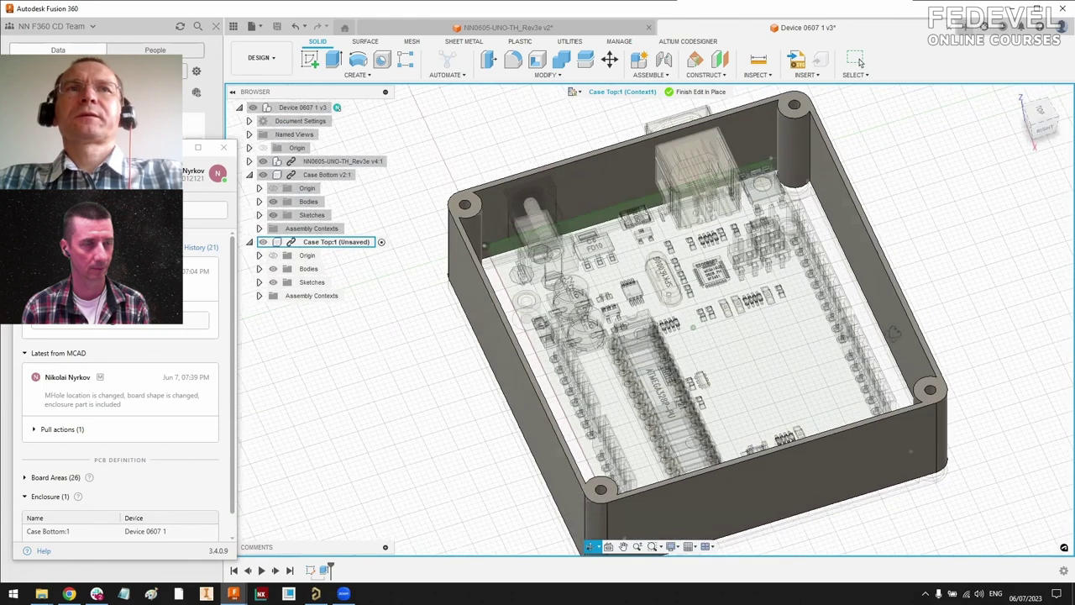
shift+middle_drag(895, 333, 501, 136)
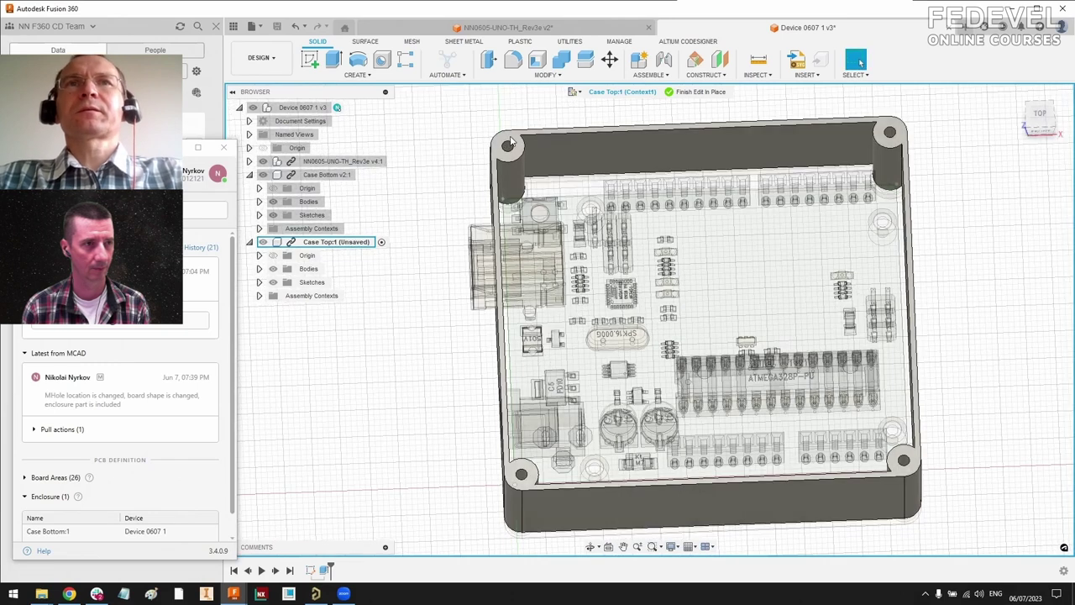
click(509, 142)
Step: Create a sketch on the wall ring's top face, trying and cancelling an outline offset
right_click(510, 142)
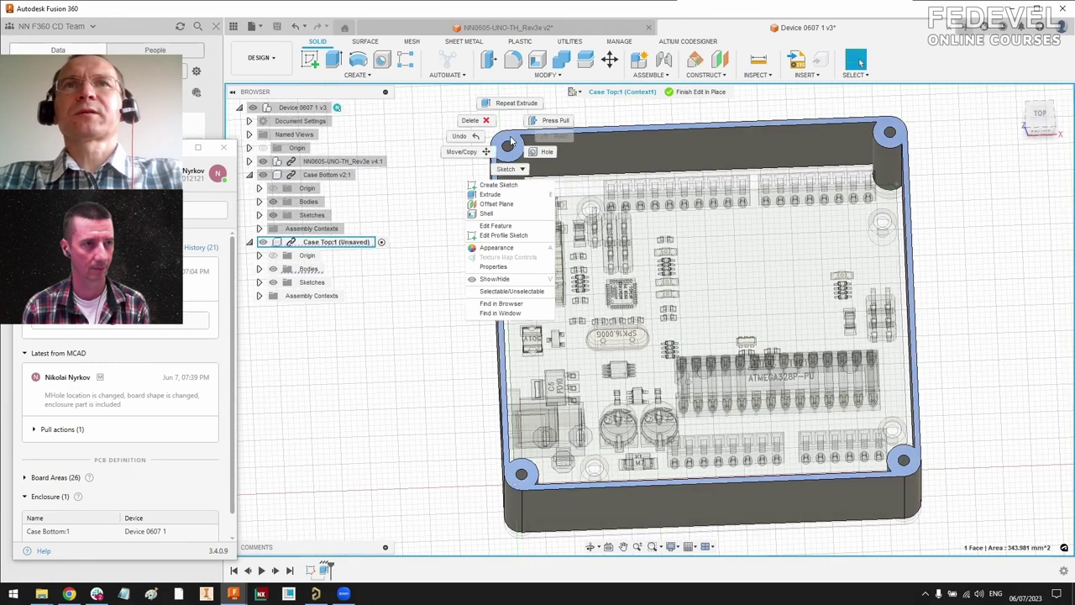
click(514, 186)
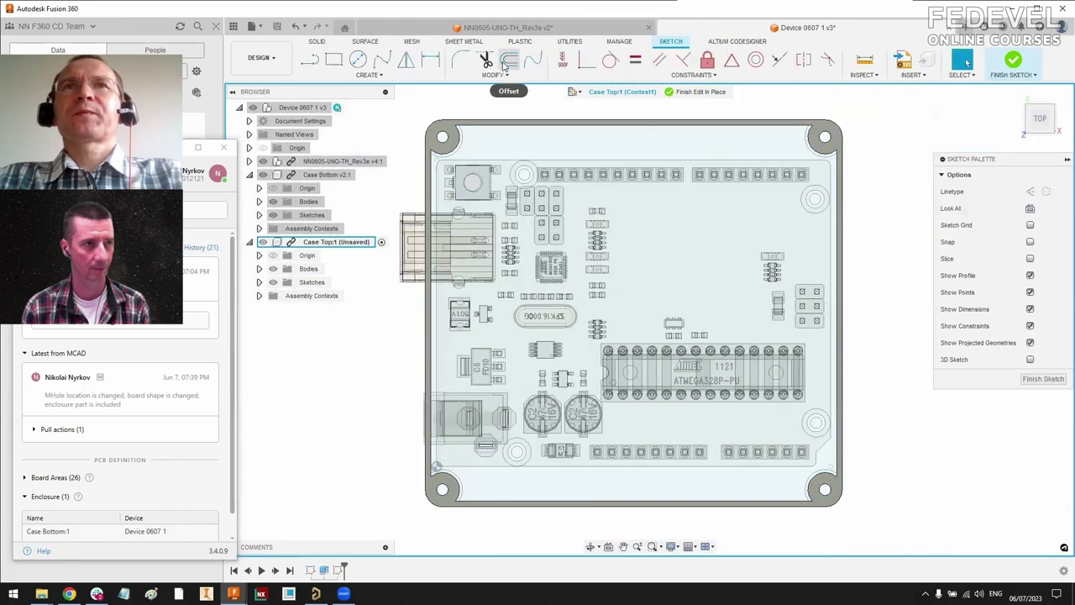
click(509, 59)
click(449, 125)
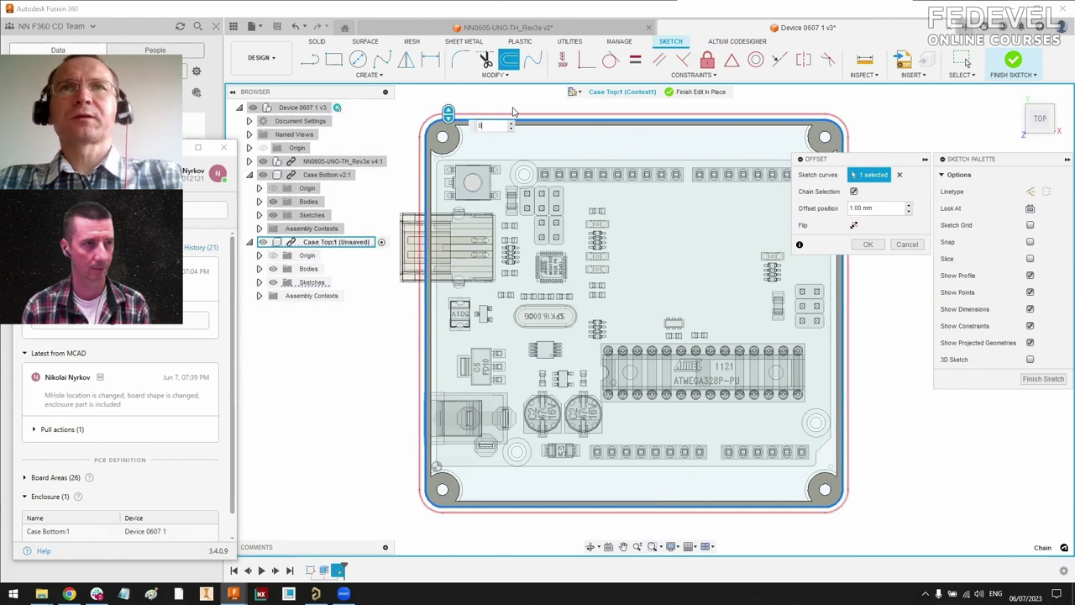
key(Escape)
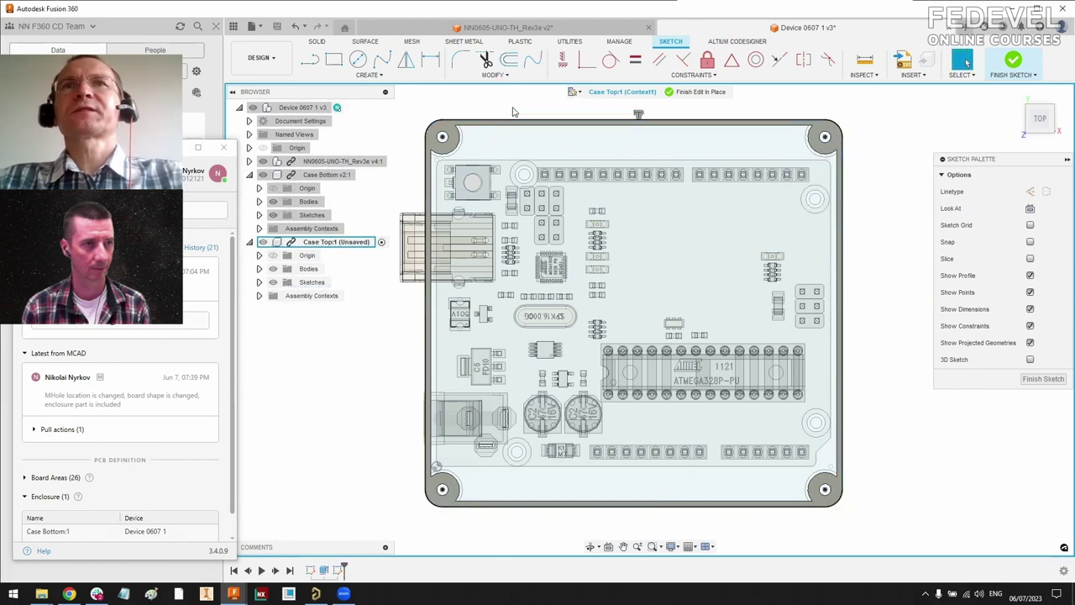
Step: Extrude the outer, interior and four corner-hole profiles 1 mm, joined to the walls
click(1043, 379)
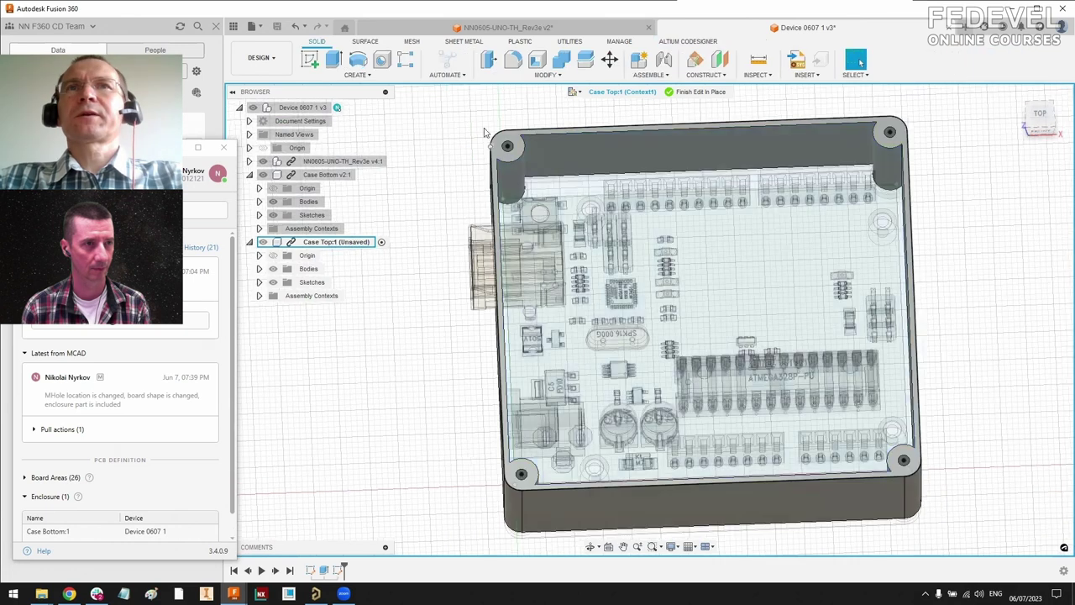
click(514, 141)
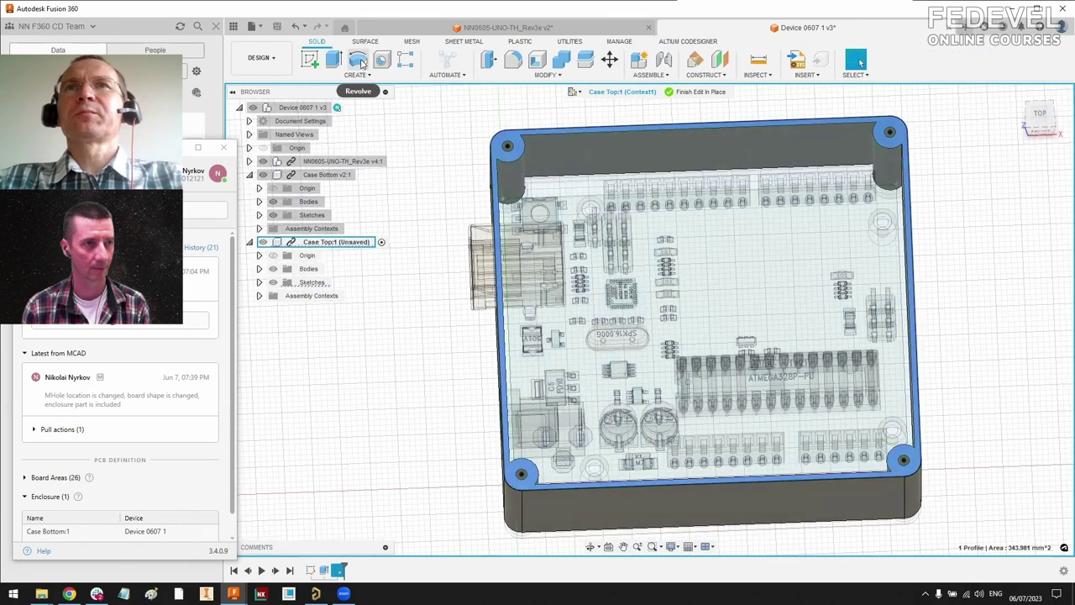
click(334, 59)
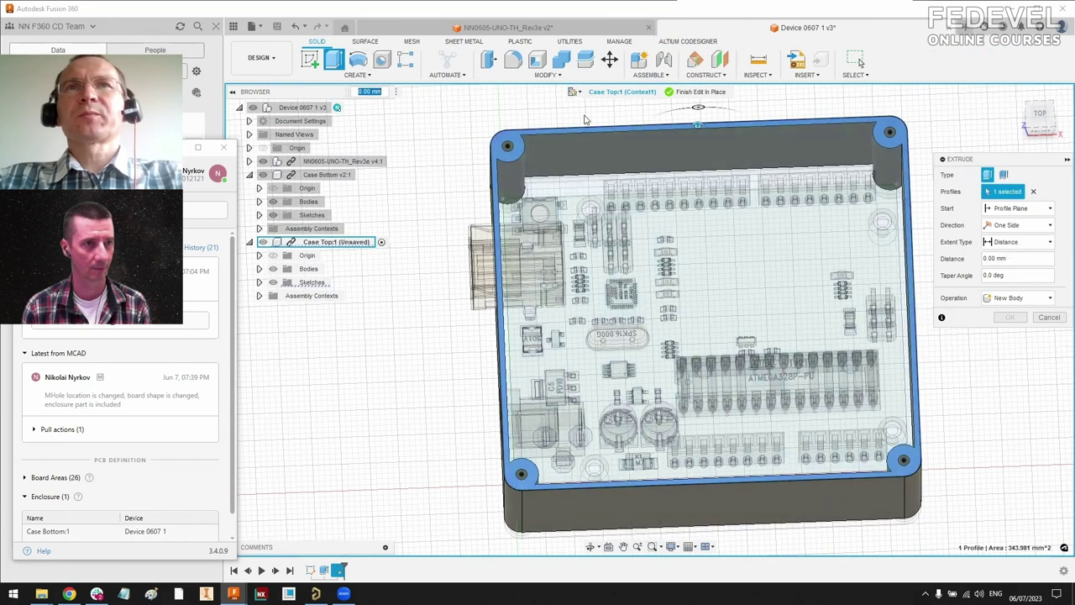
click(509, 147)
click(508, 148)
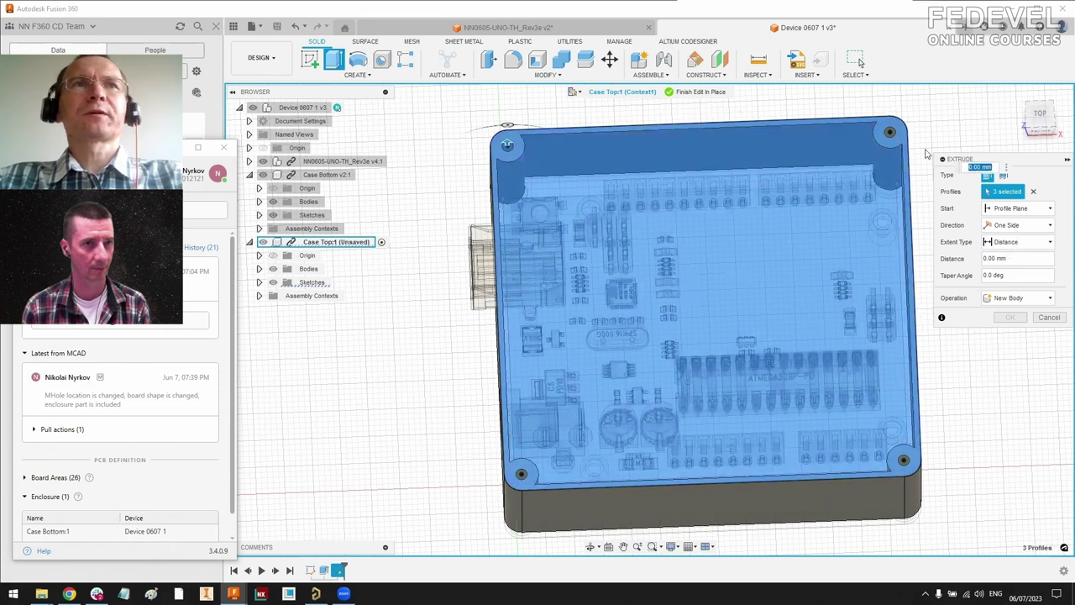
click(892, 134)
click(903, 460)
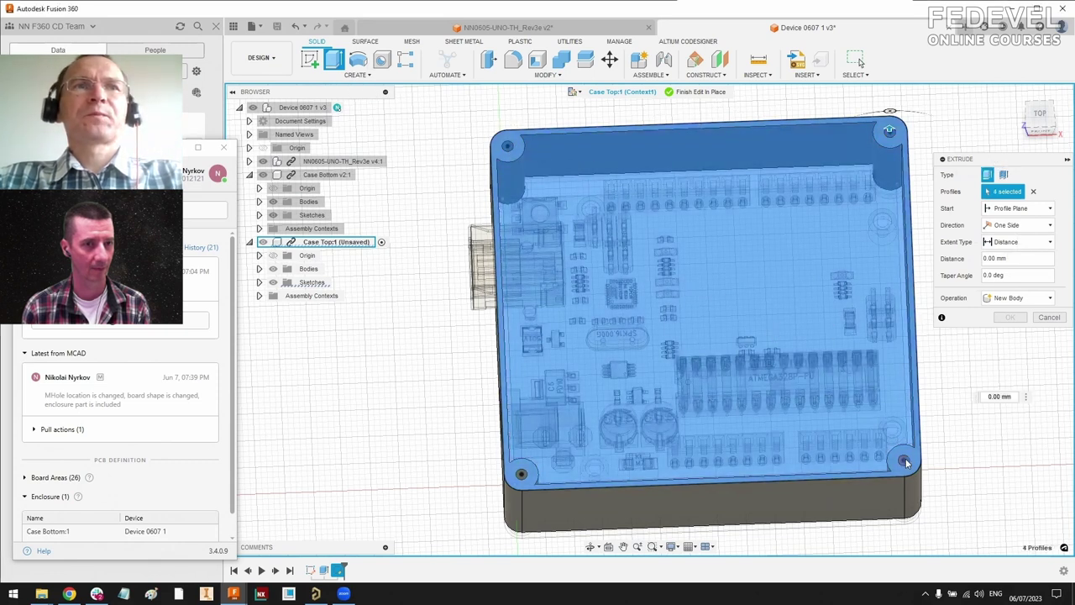
click(520, 473)
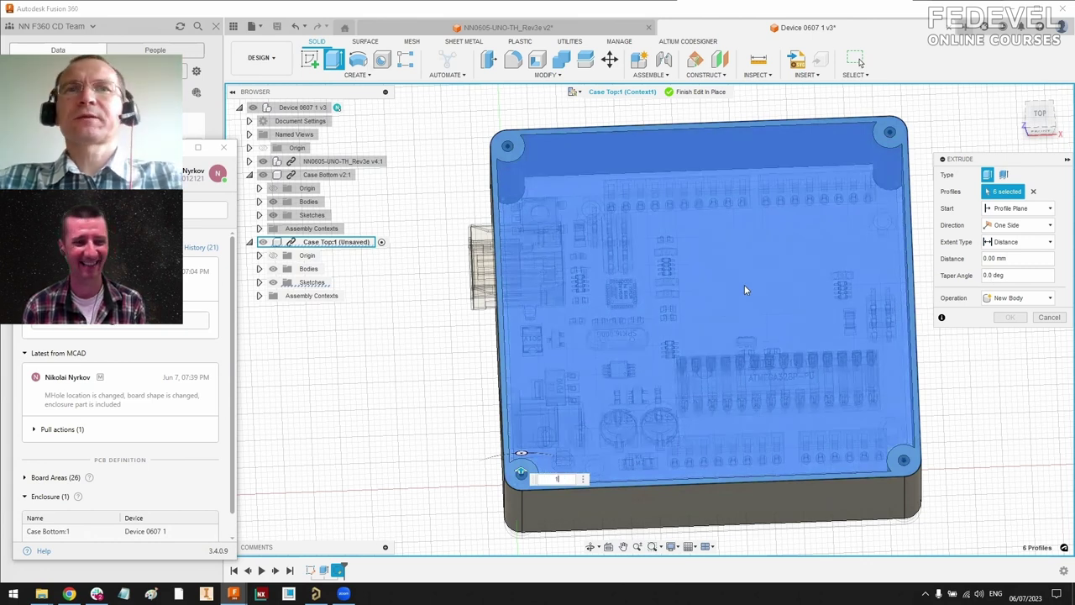
text(1)
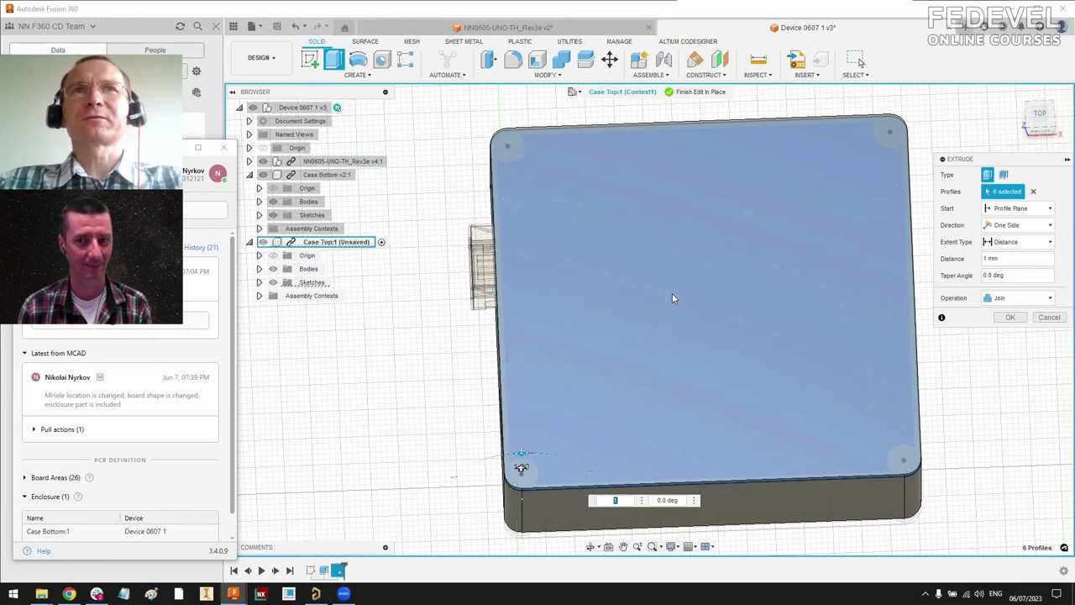
click(1012, 317)
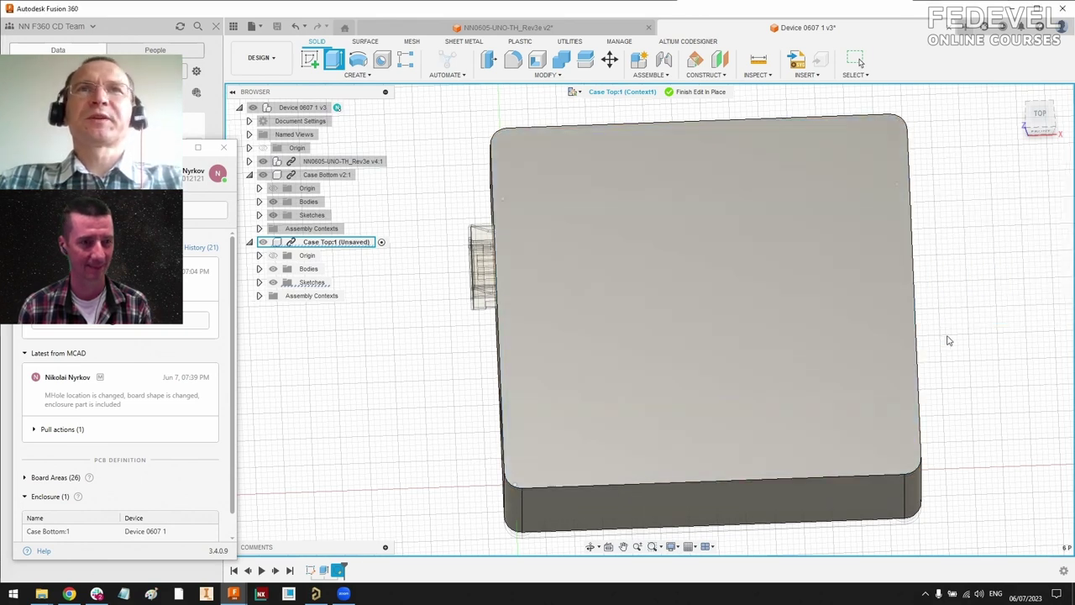
shift+middle_drag(669, 325, 608, 267)
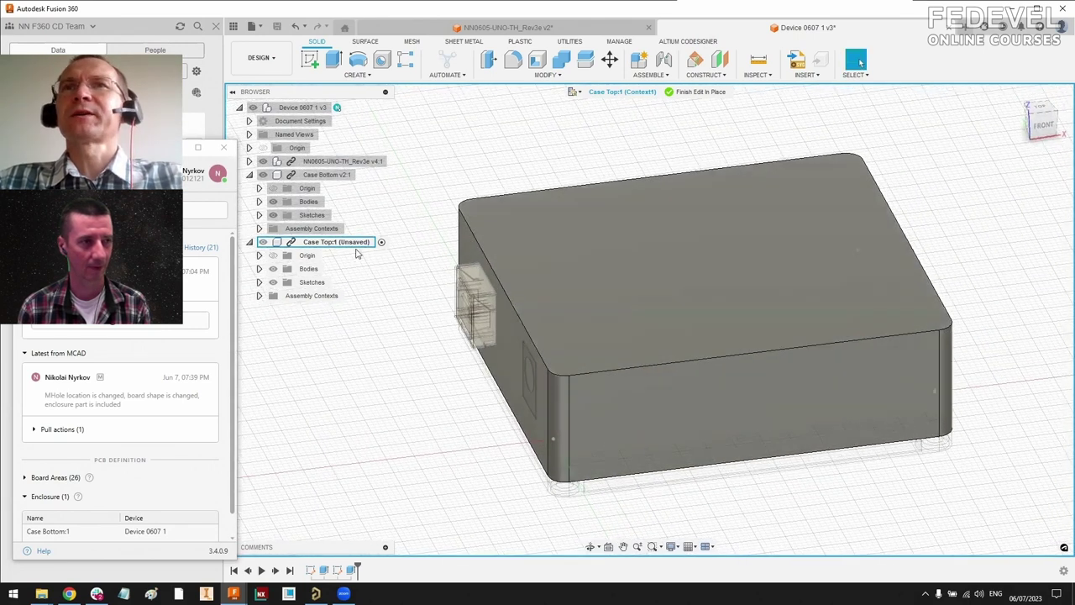
Step: Apply Glass - Light Color (Blue) from Glass > Color Density to Case Top
click(353, 245)
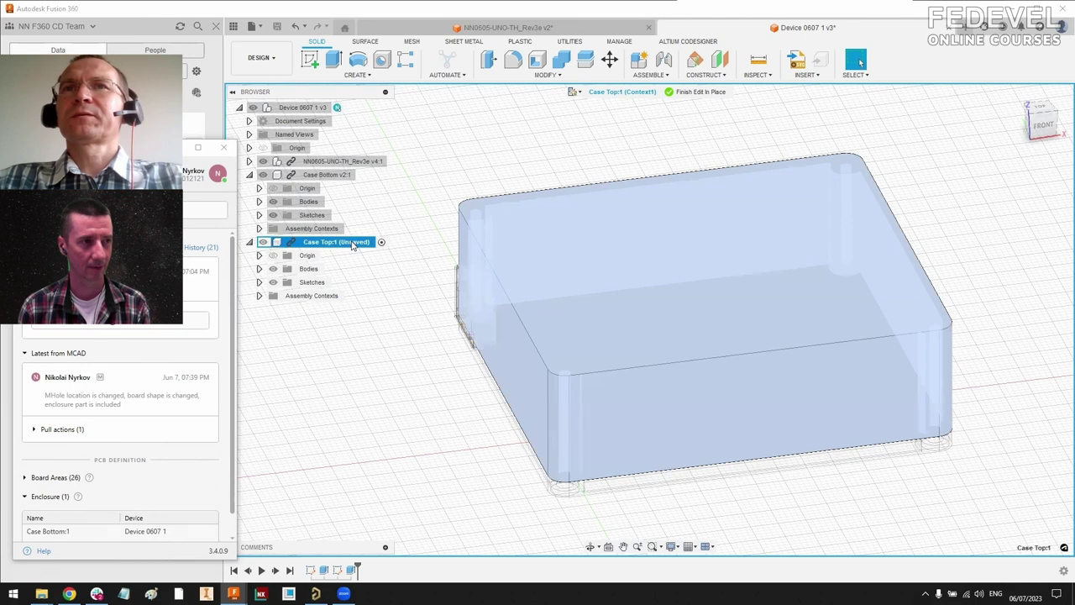
right_click(353, 245)
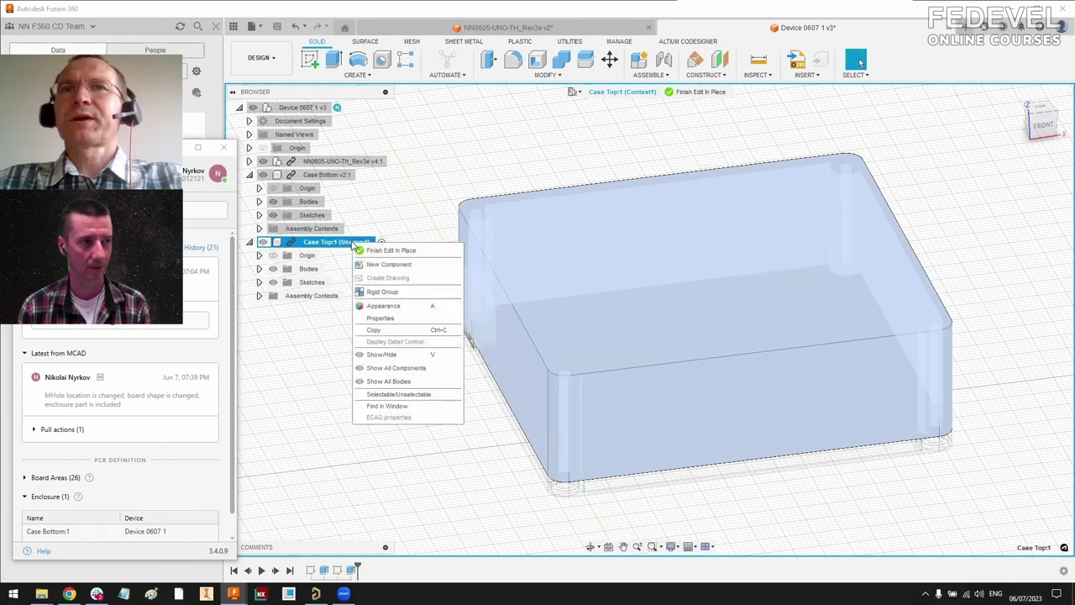
click(386, 313)
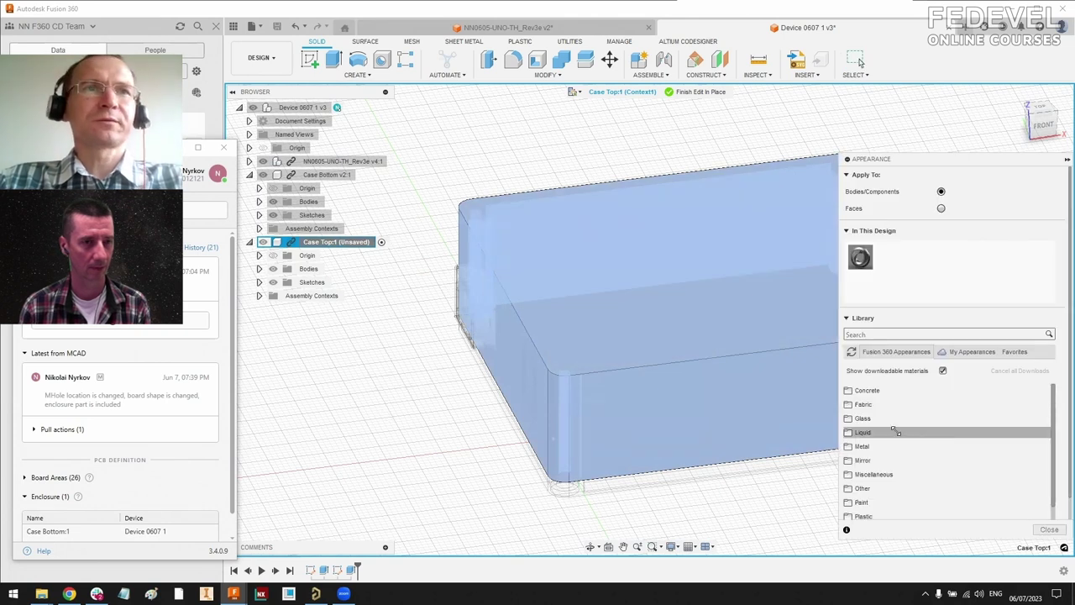
click(874, 418)
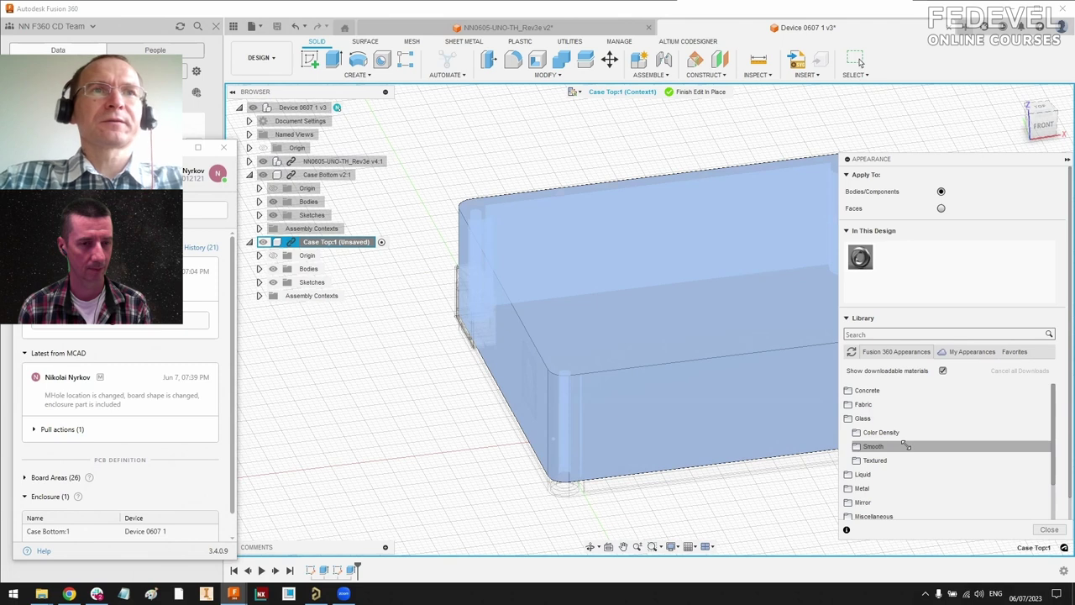
click(895, 431)
scroll(916, 441, down, 2)
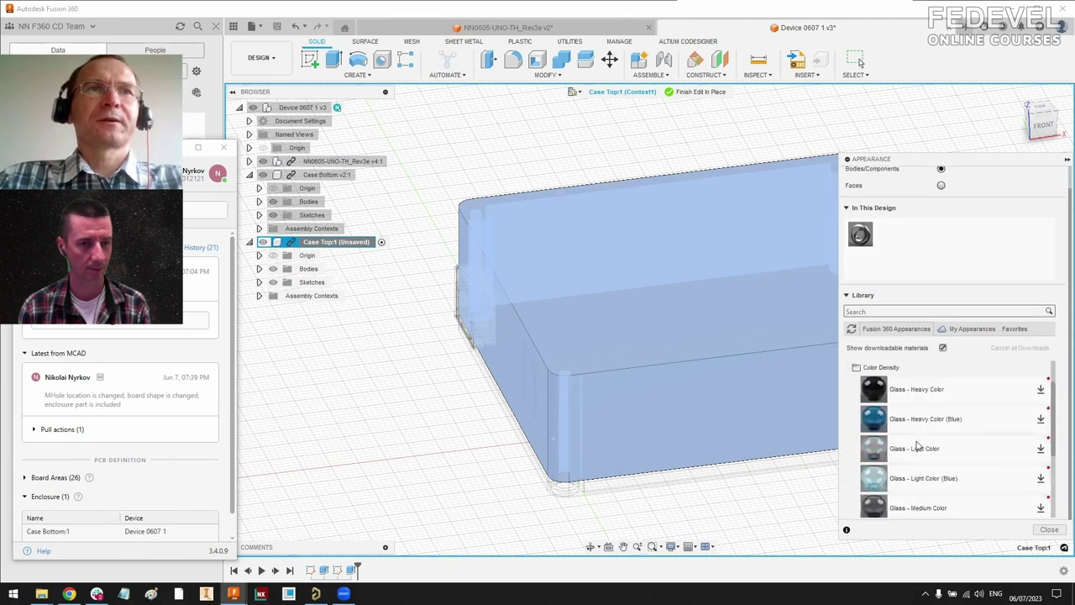
drag(914, 476, 640, 233)
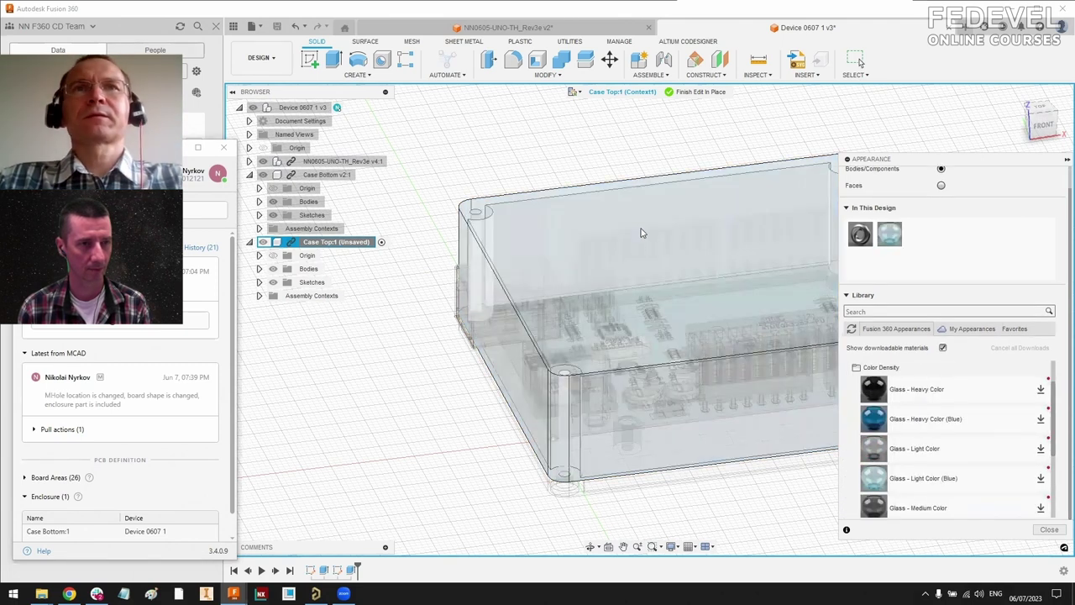
click(1049, 530)
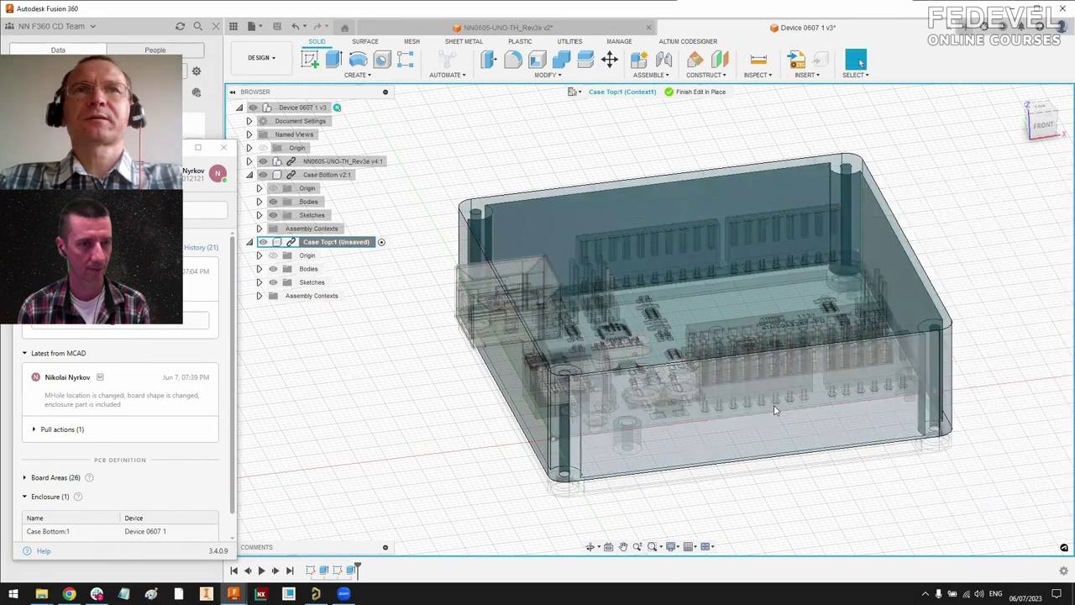
Step: Orbit around the glass case to view it from low front-left and left sides
shift+middle_drag(739, 184, 784, 175)
key(F6)
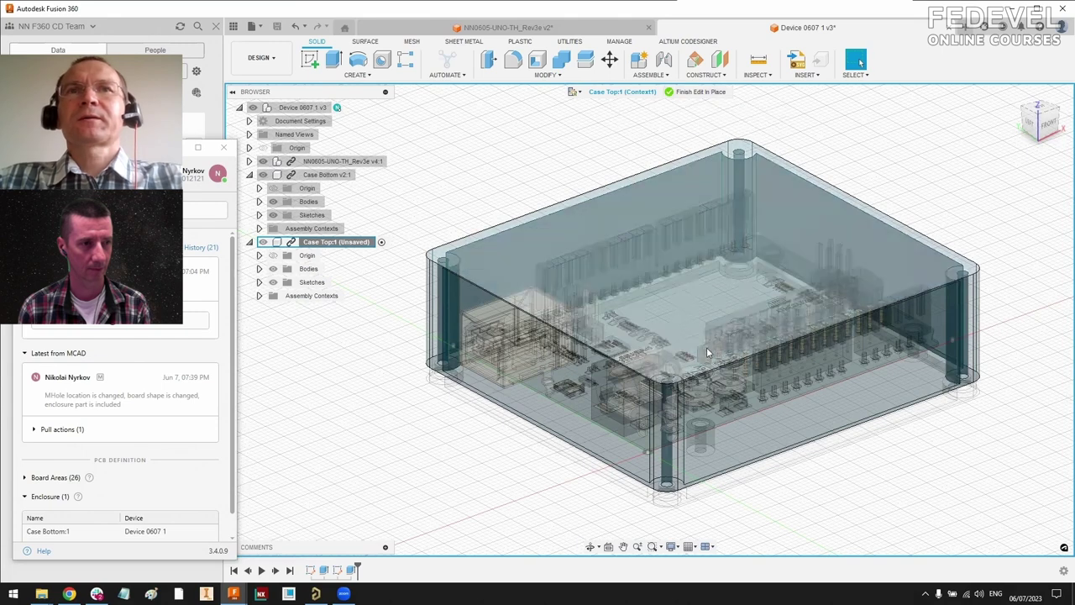
shift+middle_drag(706, 347, 521, 311)
key(Escape)
click(490, 335)
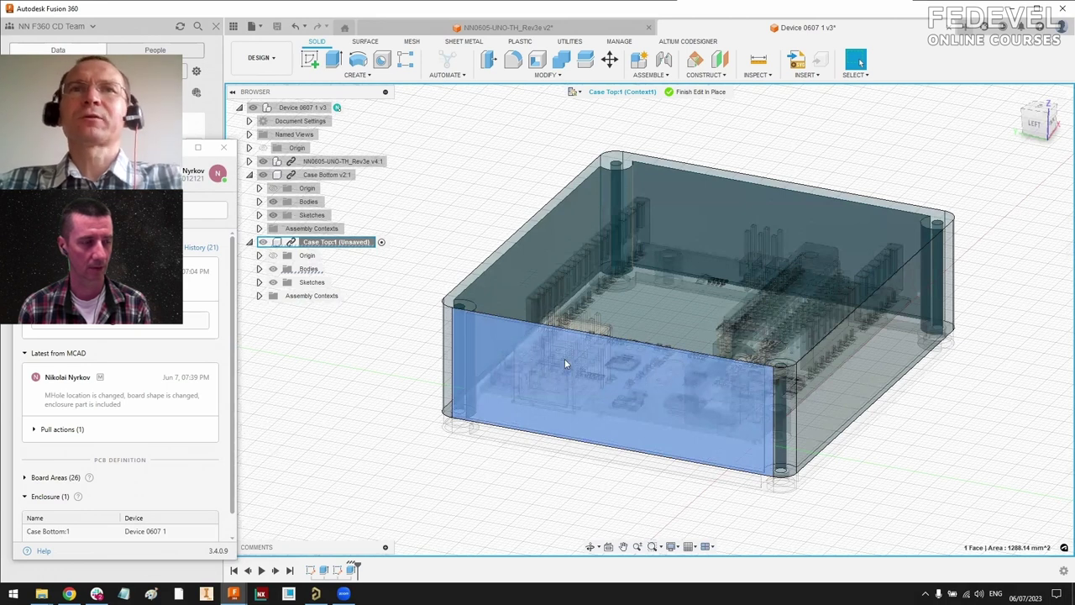
Step: Start a sketch on the Case Top's front face and draw a rectangle spanning the connectors
right_click(496, 336)
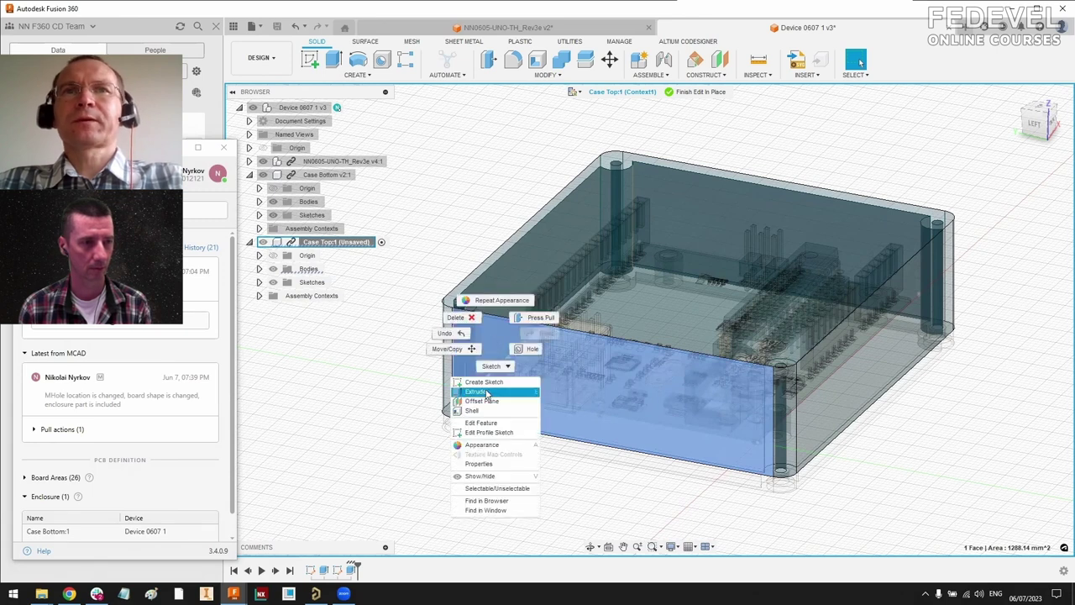
click(482, 383)
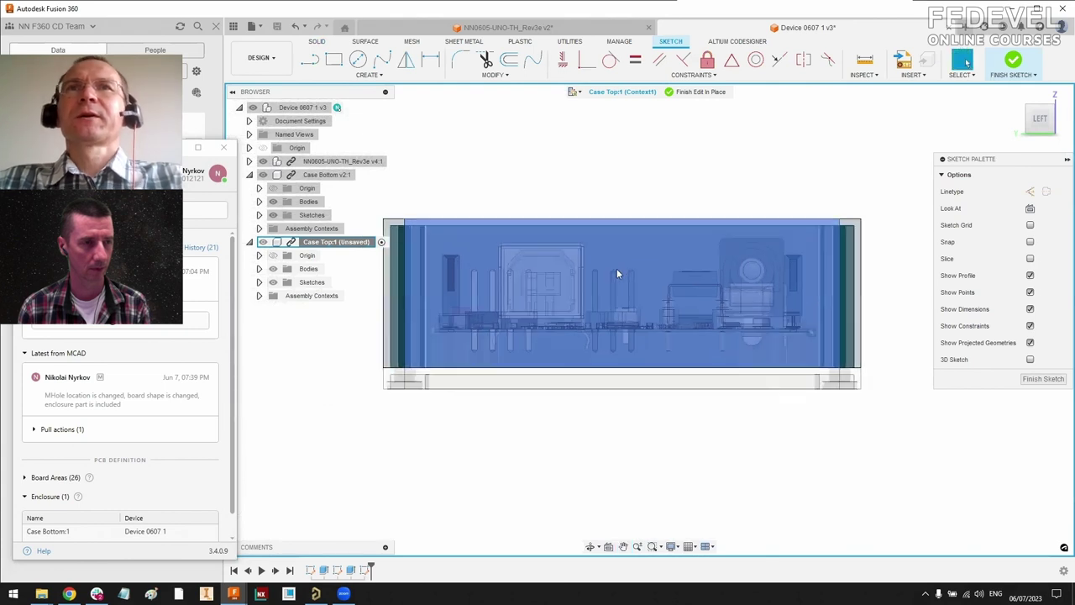
key(r)
click(487, 230)
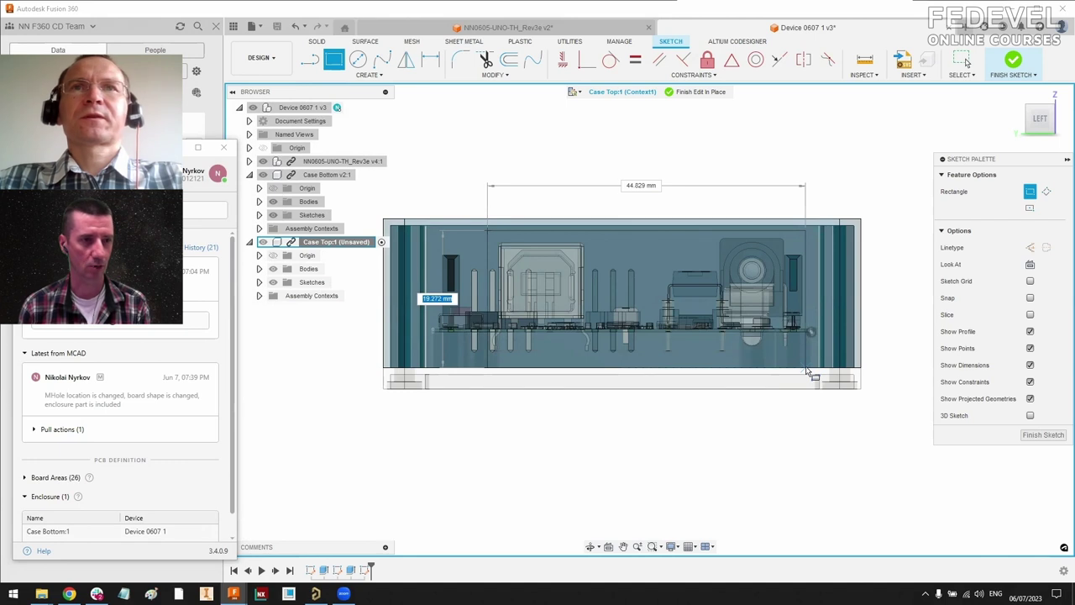
click(808, 372)
scroll(587, 288, up, 2)
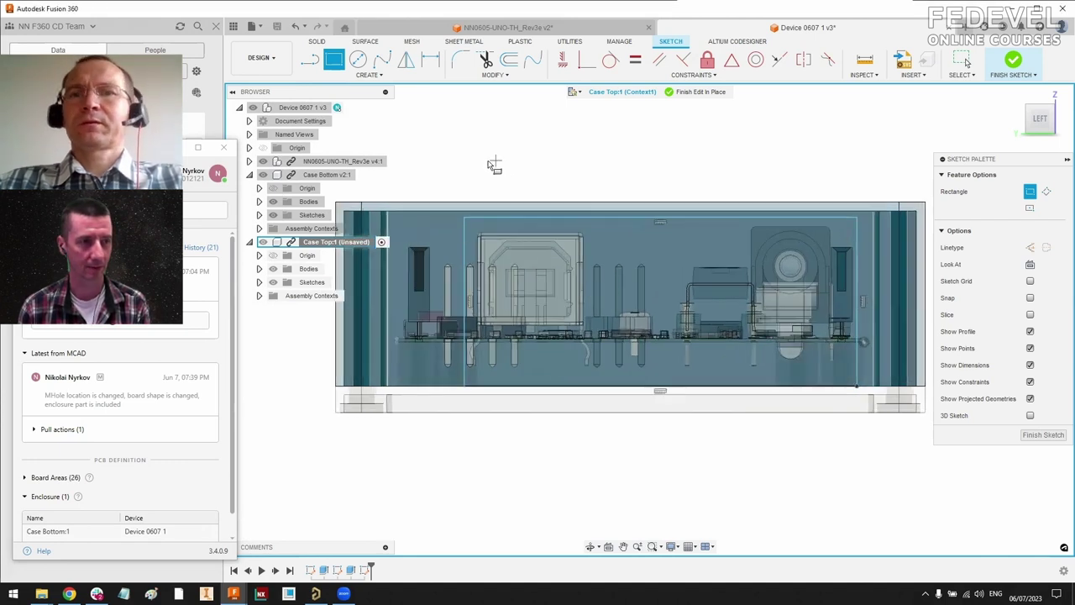
Step: Dimension the rectangle's left and right gaps from the side walls to 1 mm each
key(d)
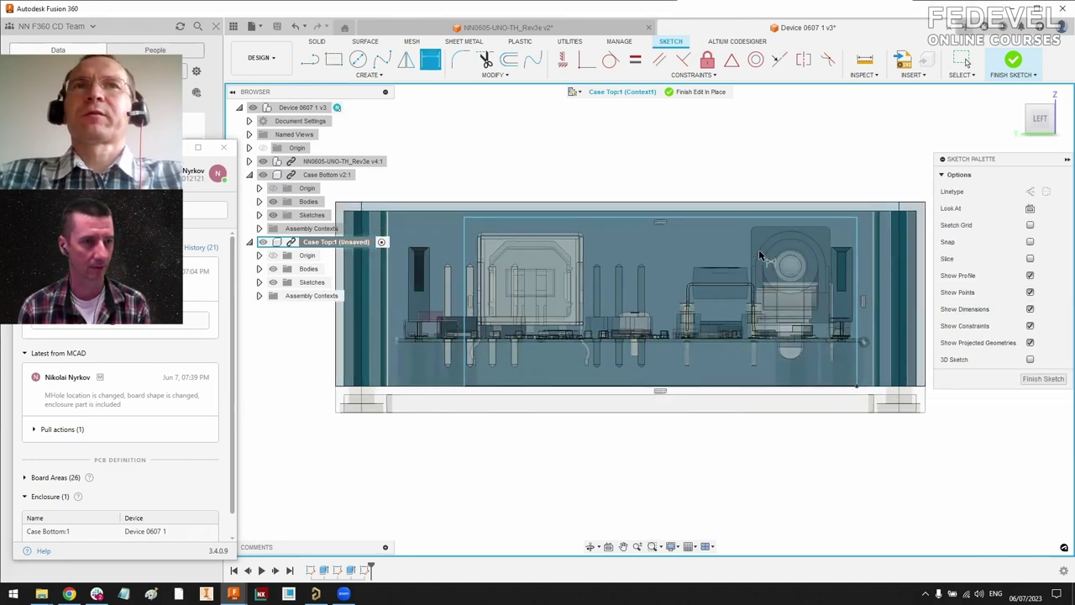
click(467, 252)
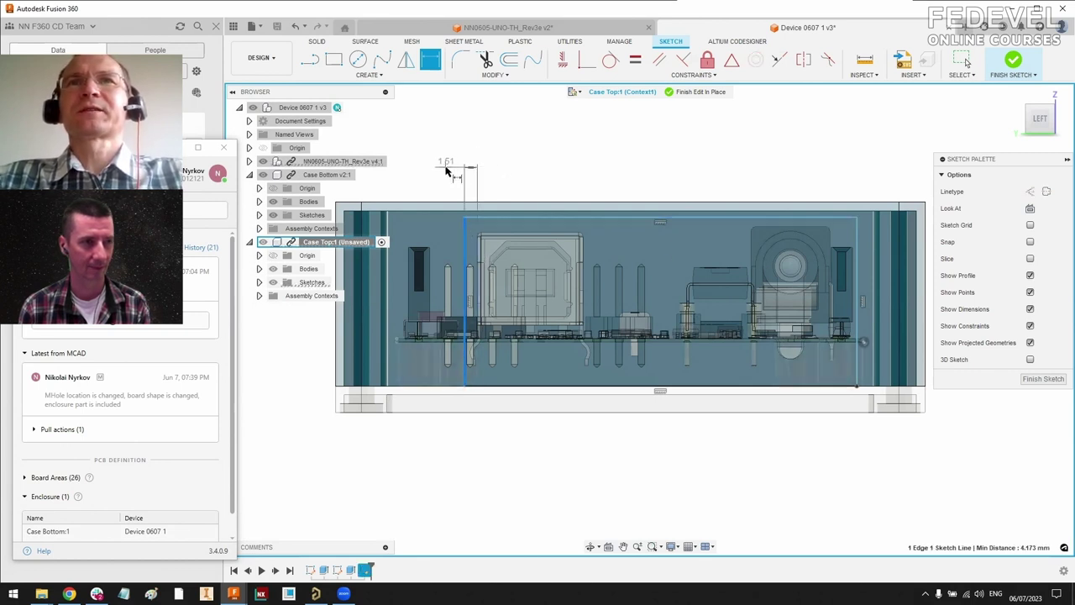
click(446, 170)
text(1)
key(Return)
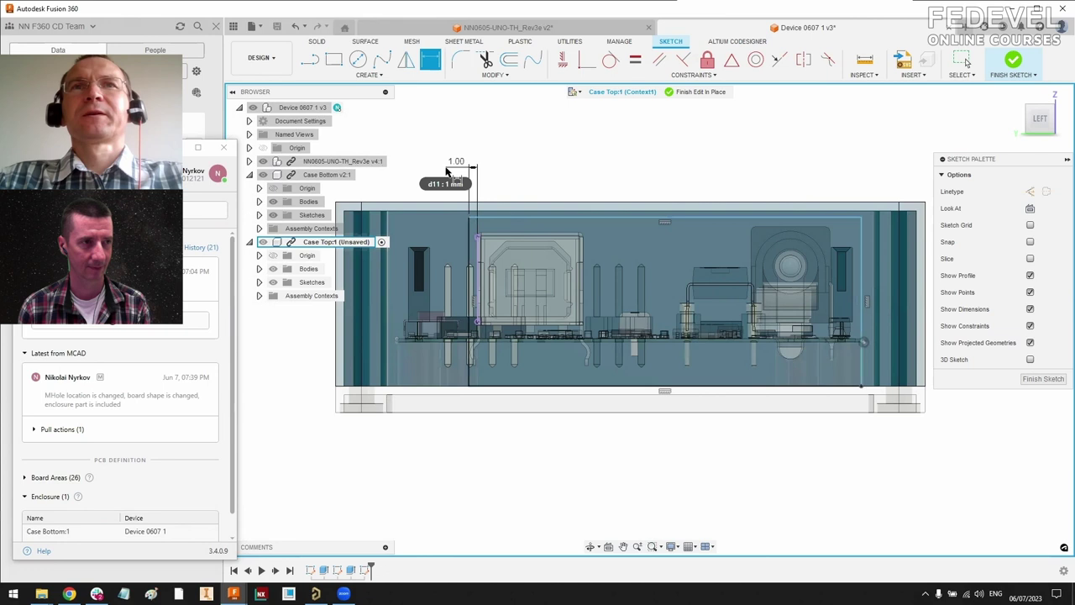
click(855, 241)
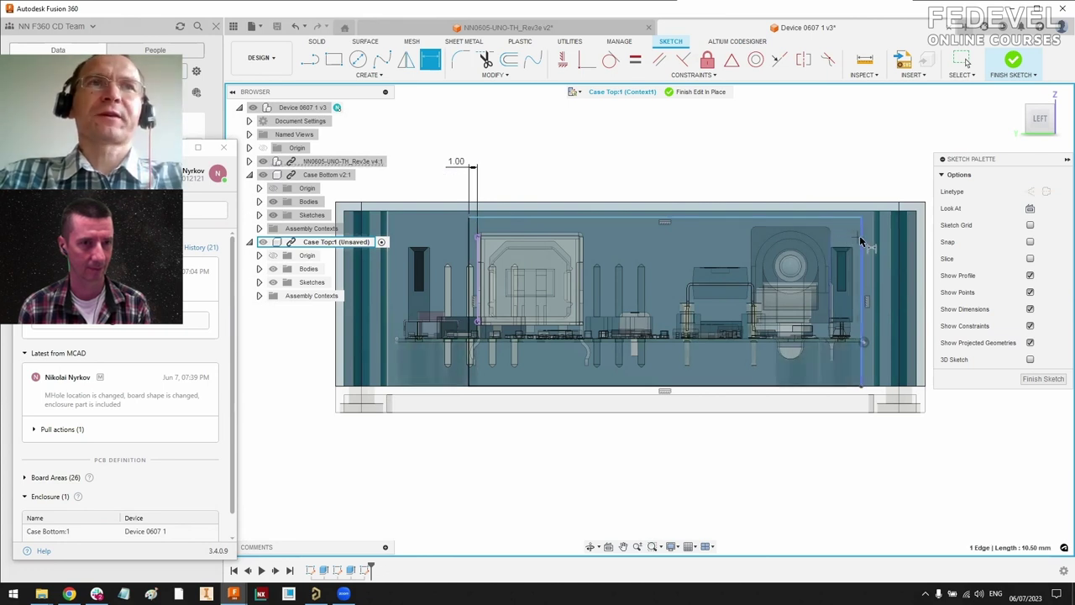
click(860, 241)
click(808, 184)
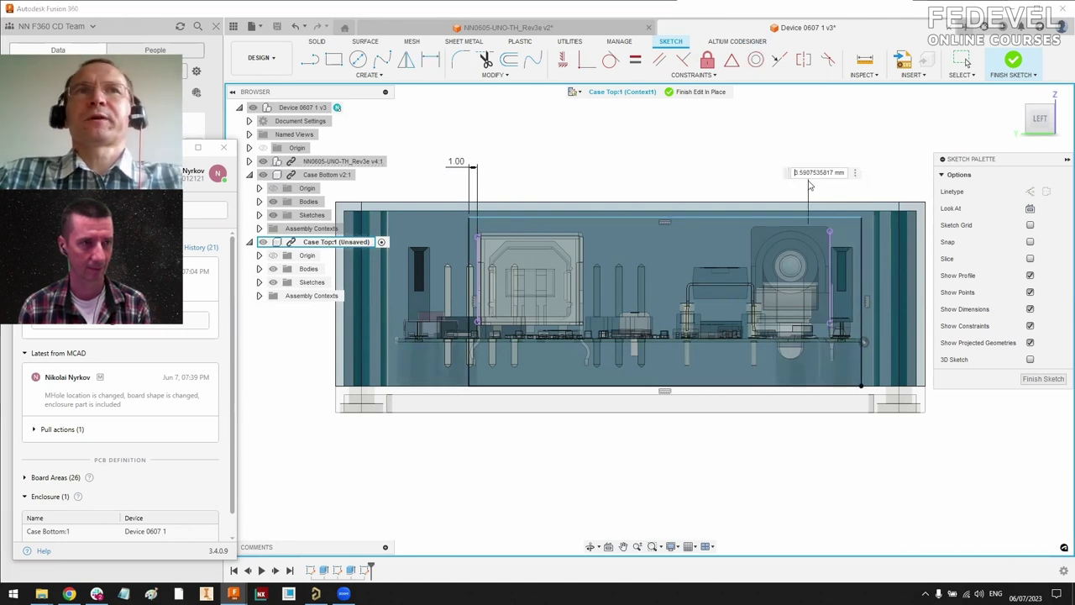
text(1)
key(Return)
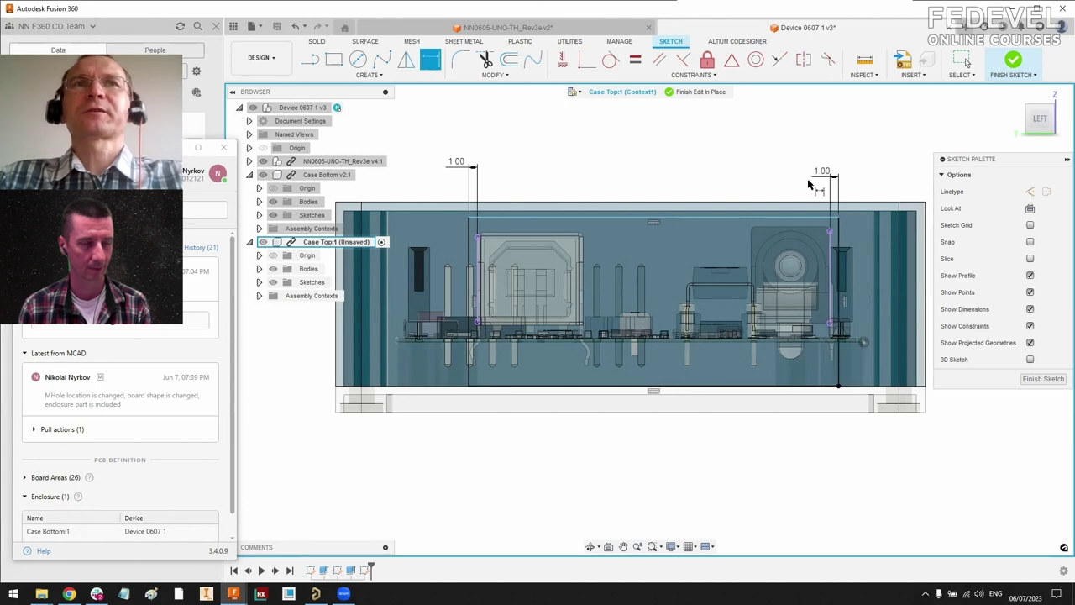
Step: Make the rectangle's top edge collinear with the top of the case
click(780, 61)
click(685, 217)
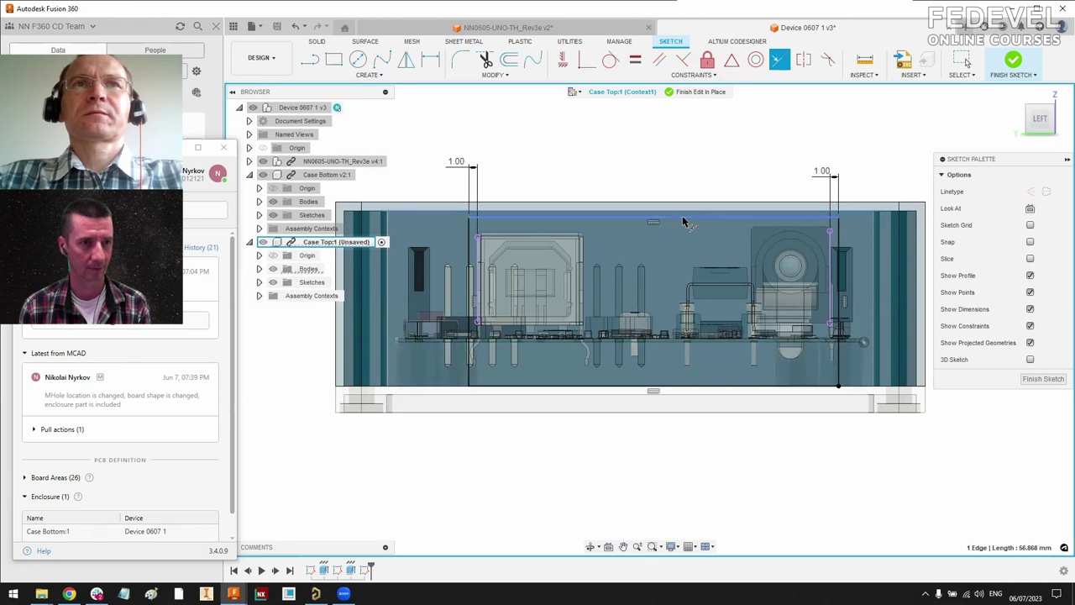
mouse_move(684, 221)
shift+middle_down()
mouse_move(704, 217)
mouse_move(704, 248)
mouse_move(663, 253)
shift+middle_up()
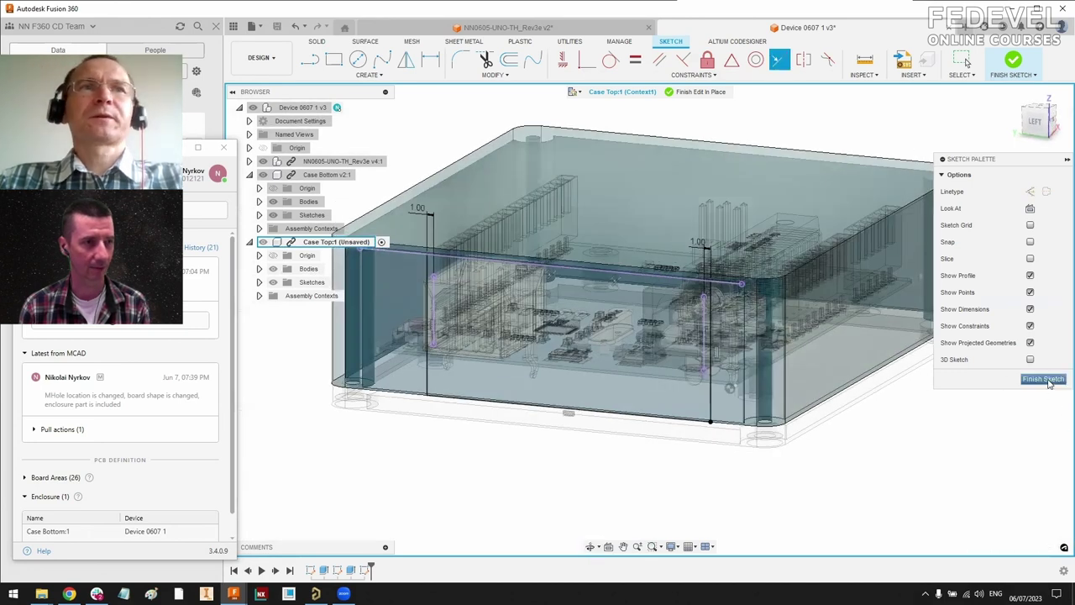
Step: Extrude the rectangle as a -5 mm cut through the front wall, then finish the in-place edit
click(493, 384)
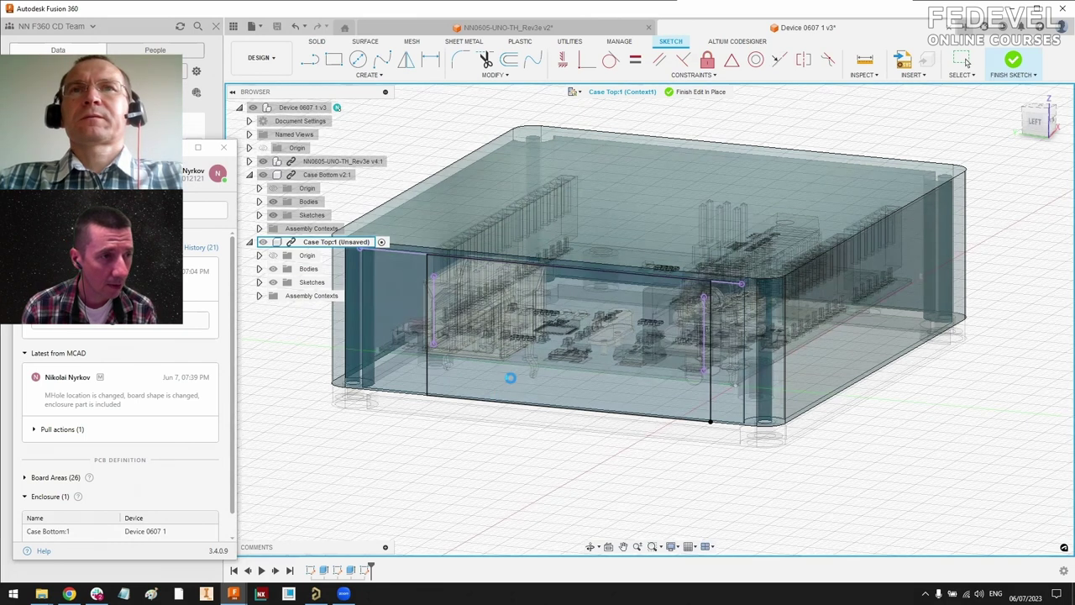
click(504, 378)
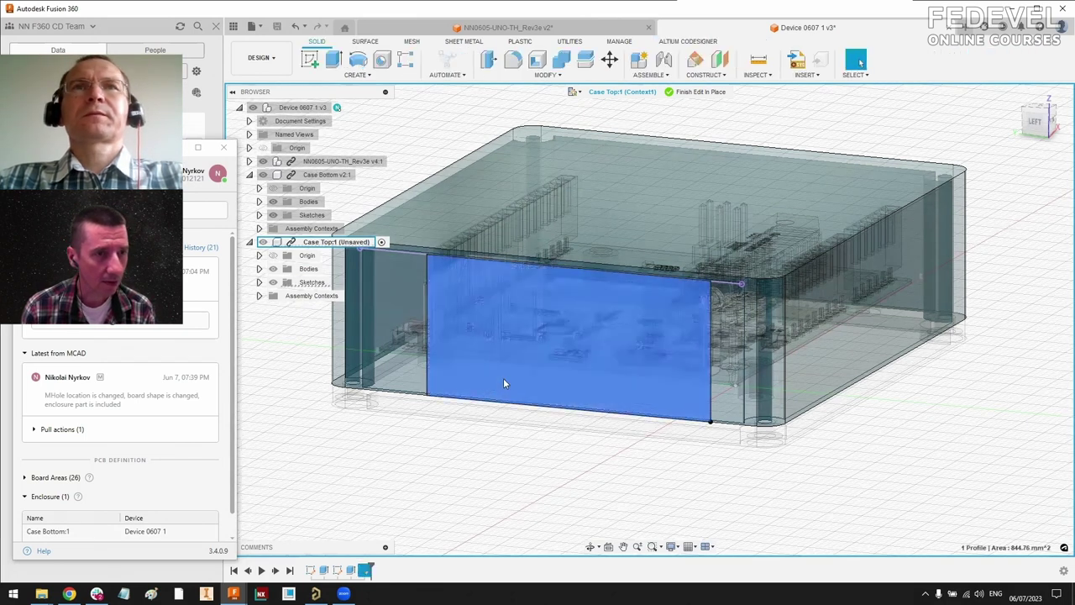
click(334, 60)
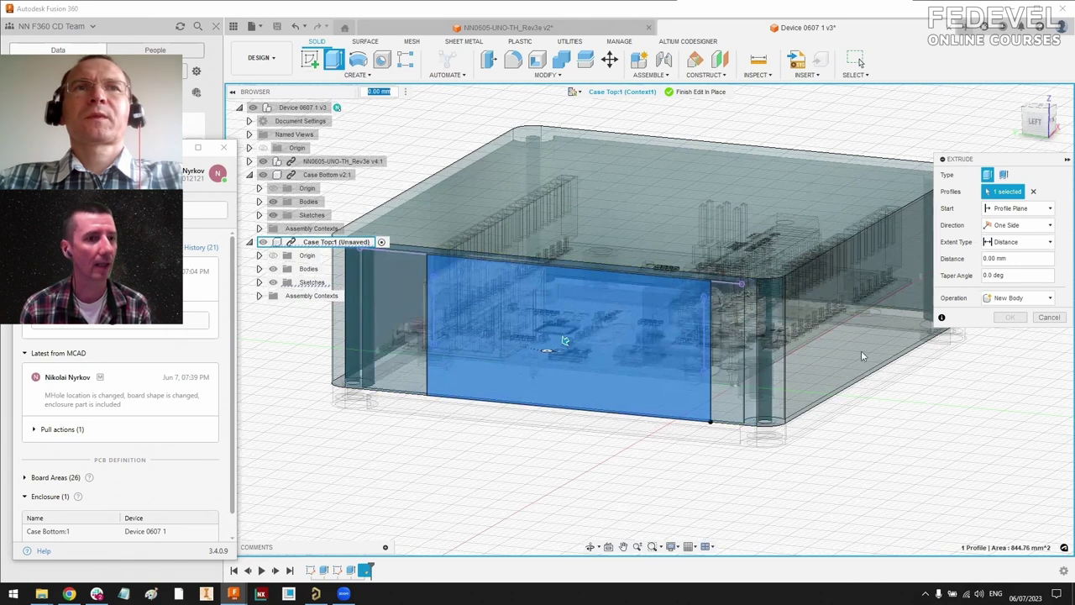
mouse_move(550, 332)
shift+middle_down()
mouse_move(546, 347)
mouse_move(480, 384)
mouse_move(463, 379)
mouse_move(554, 353)
shift+middle_up()
text(-5)
click(1010, 334)
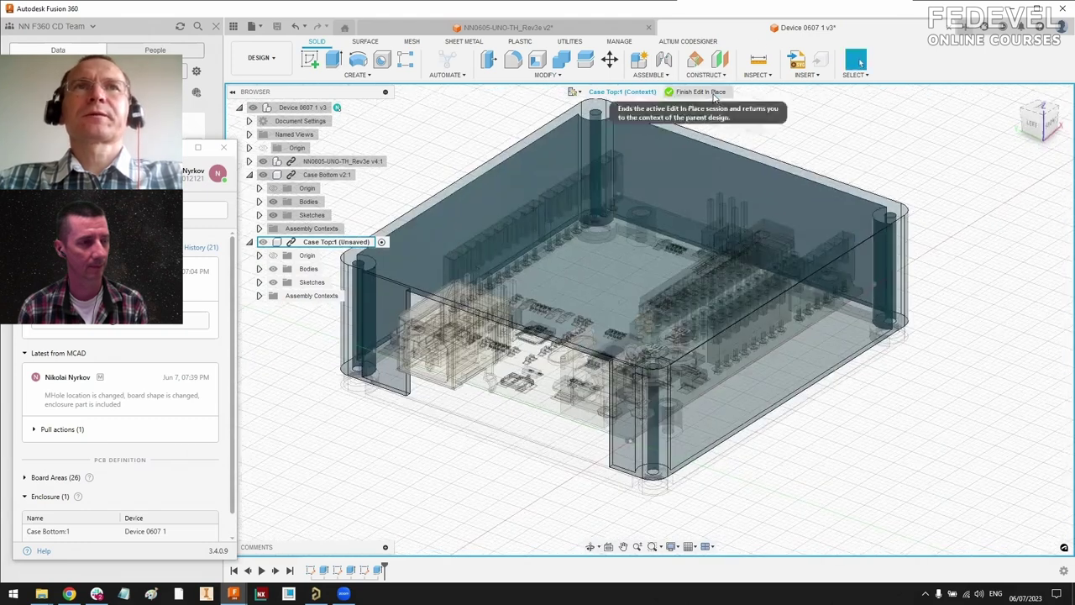
click(699, 91)
shift+middle_drag(770, 307, 704, 313)
click(1031, 127)
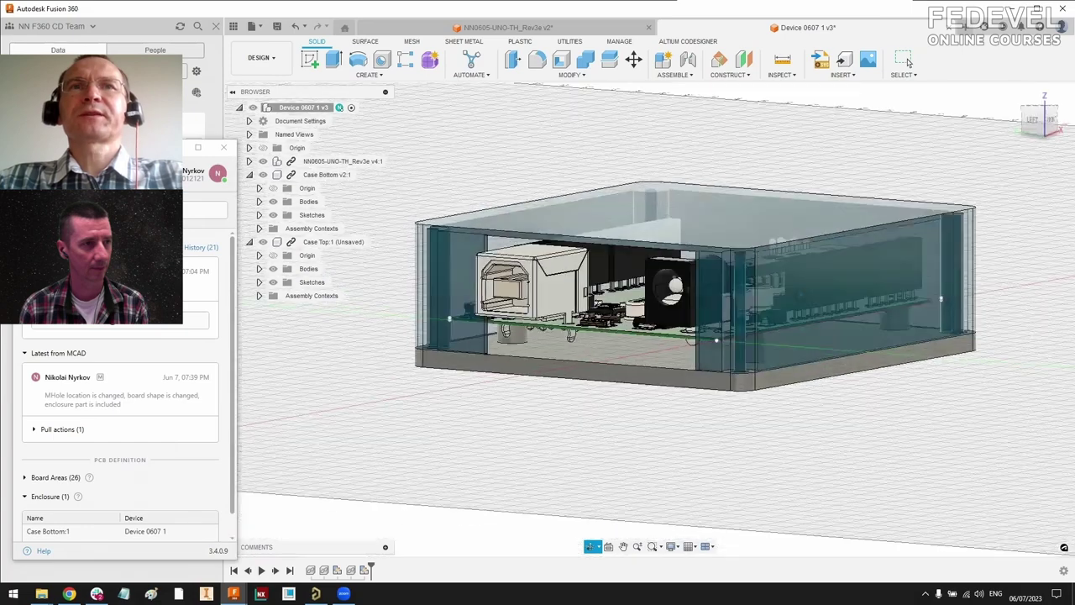
key(F6)
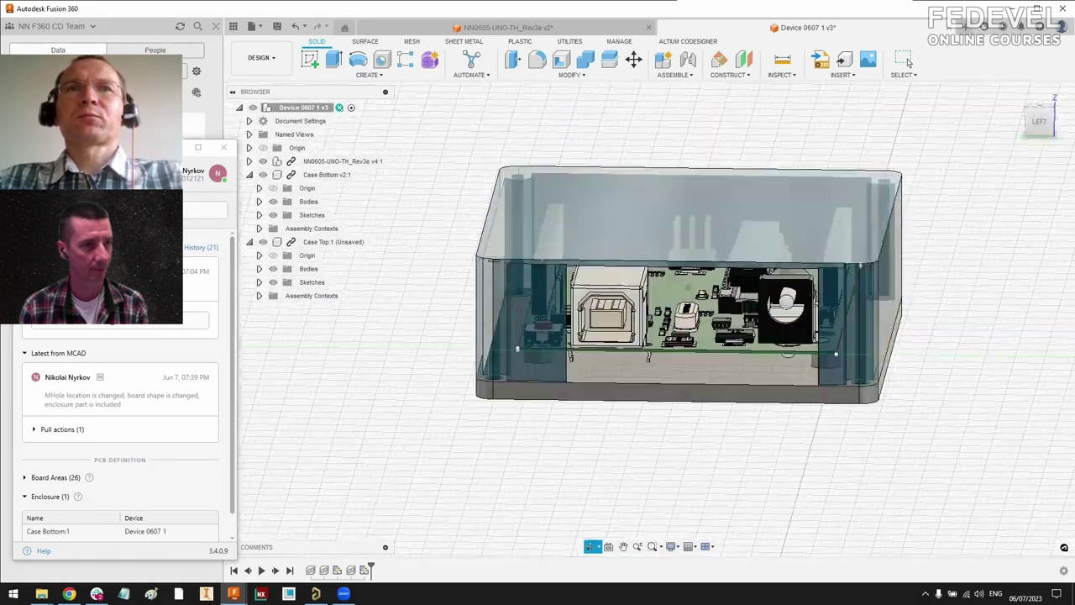
key(F6)
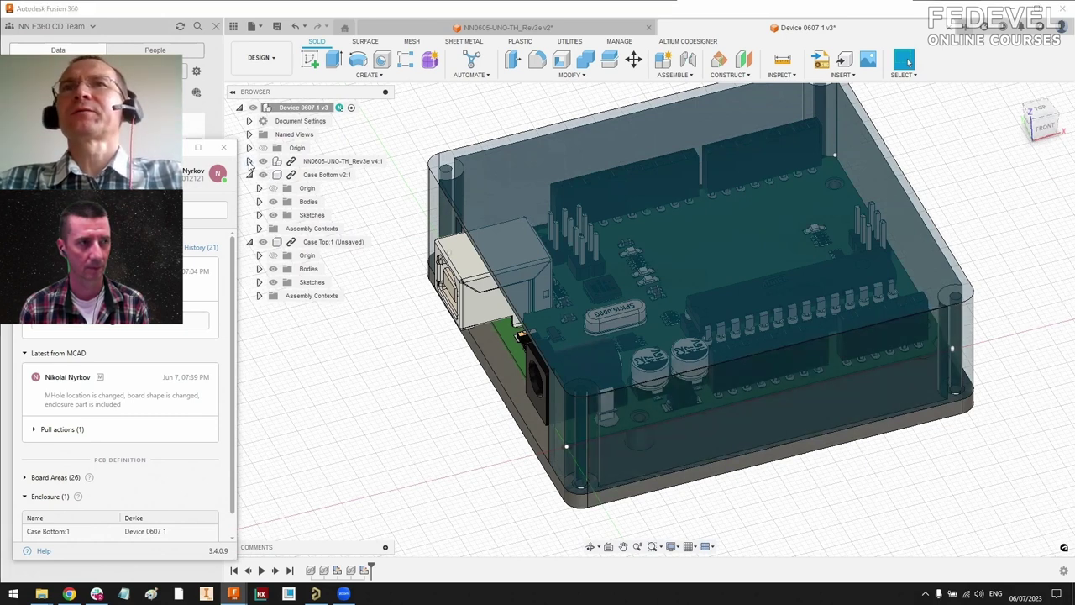
click(249, 162)
click(258, 175)
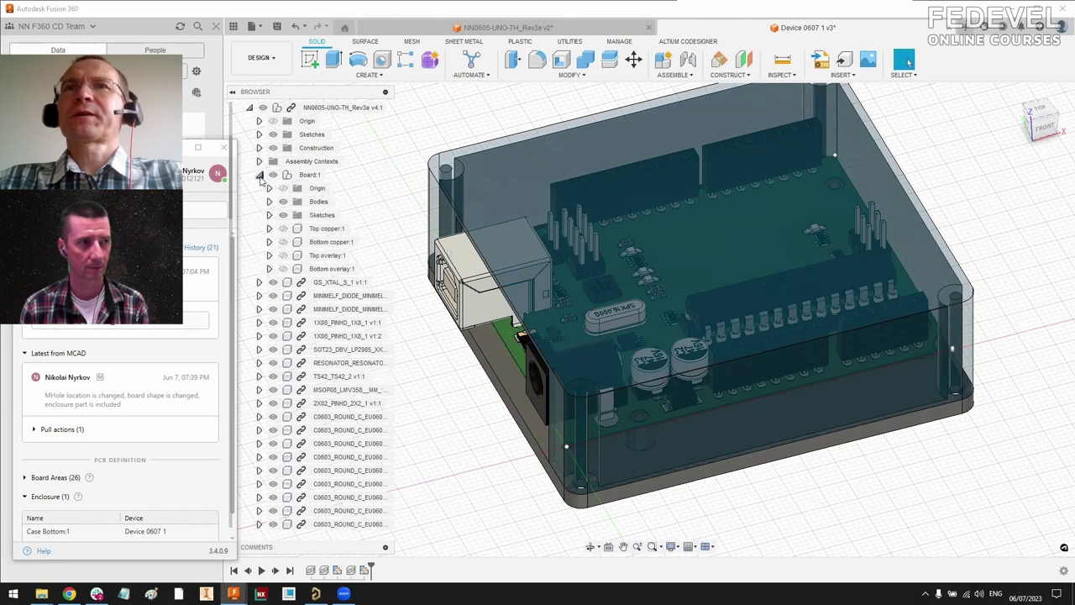
click(283, 229)
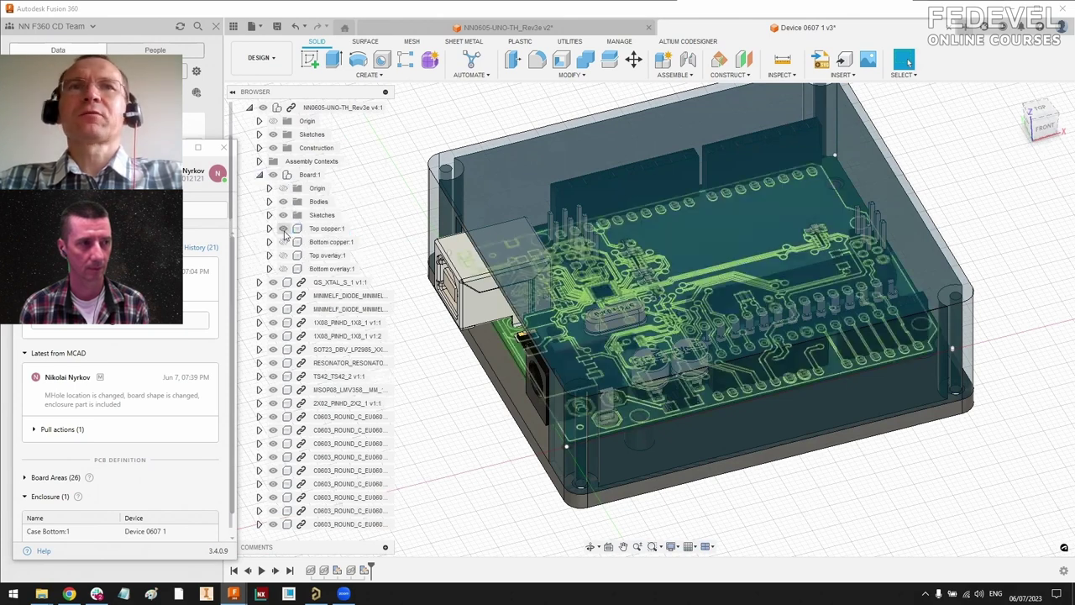
shift+middle_drag(613, 398, 647, 361)
click(904, 60)
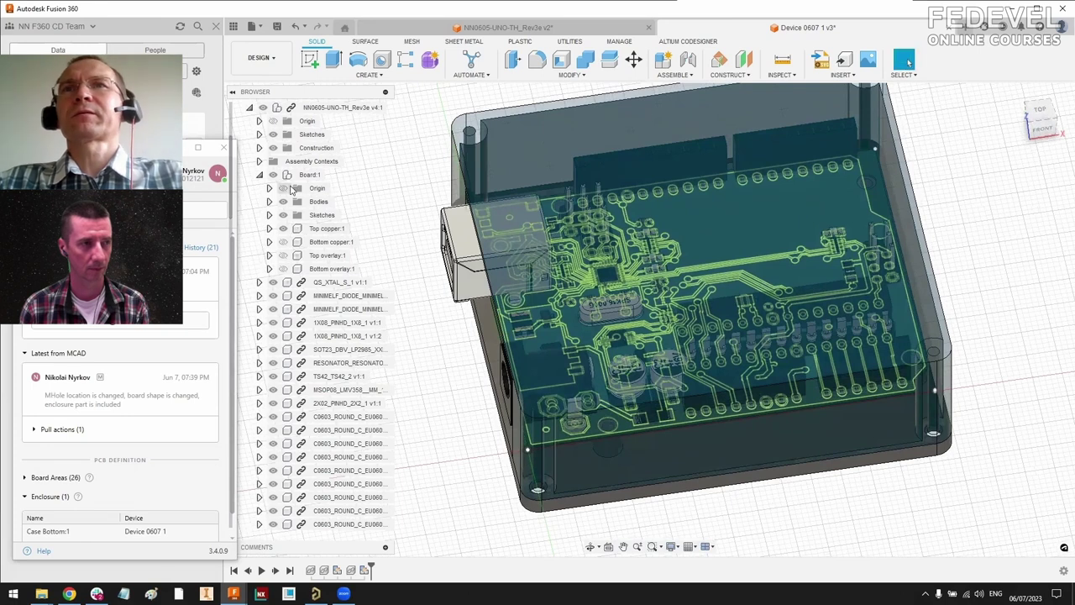
click(283, 228)
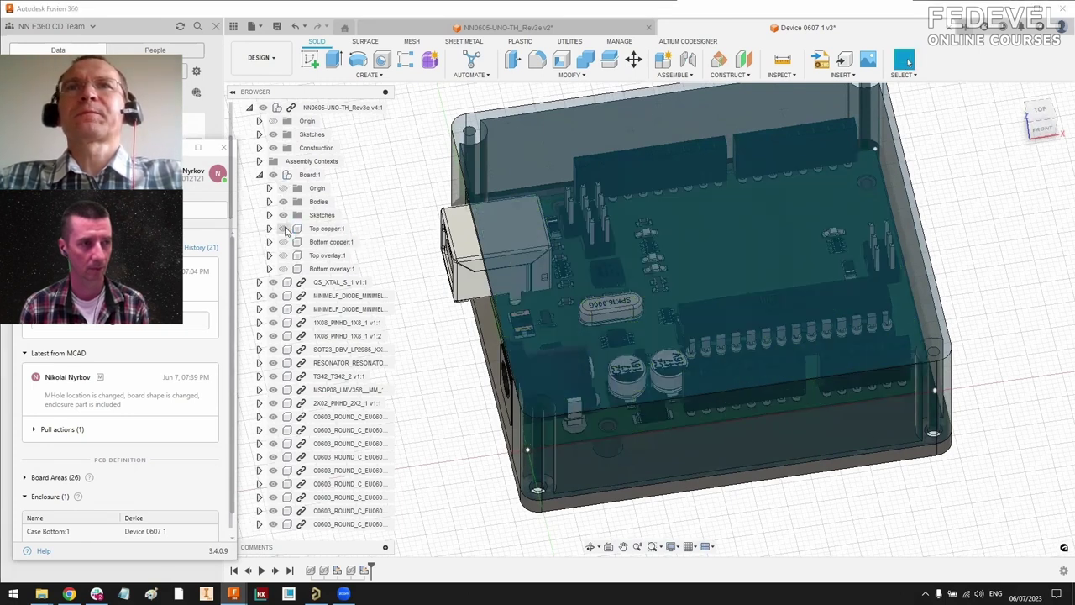
scroll(775, 318, down, 5)
shift+middle_drag(774, 317, 625, 307)
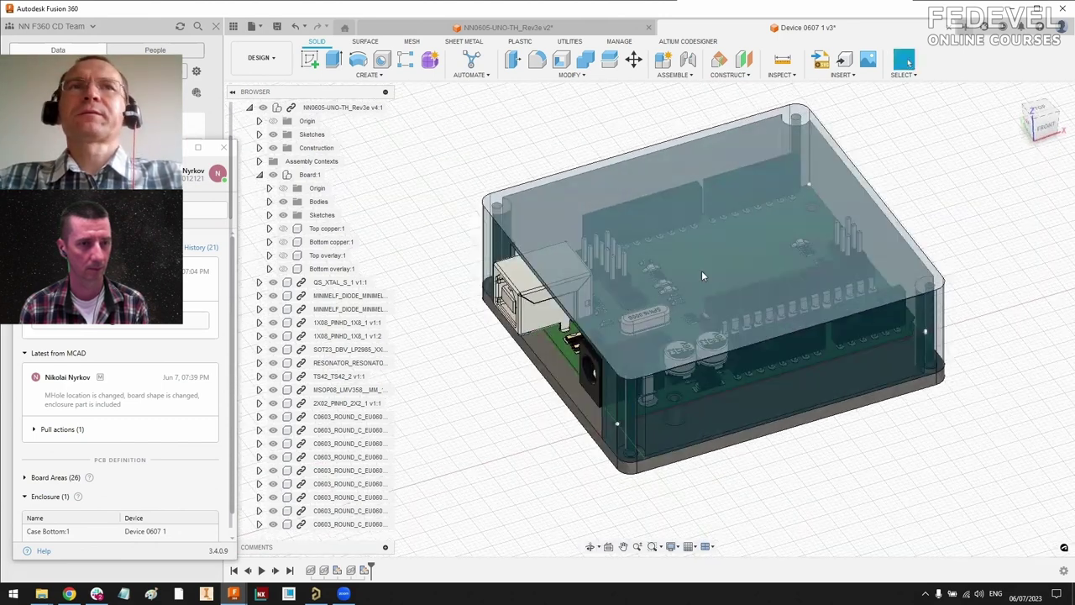
shift+middle_drag(699, 270, 732, 271)
shift+middle_drag(736, 266, 760, 470)
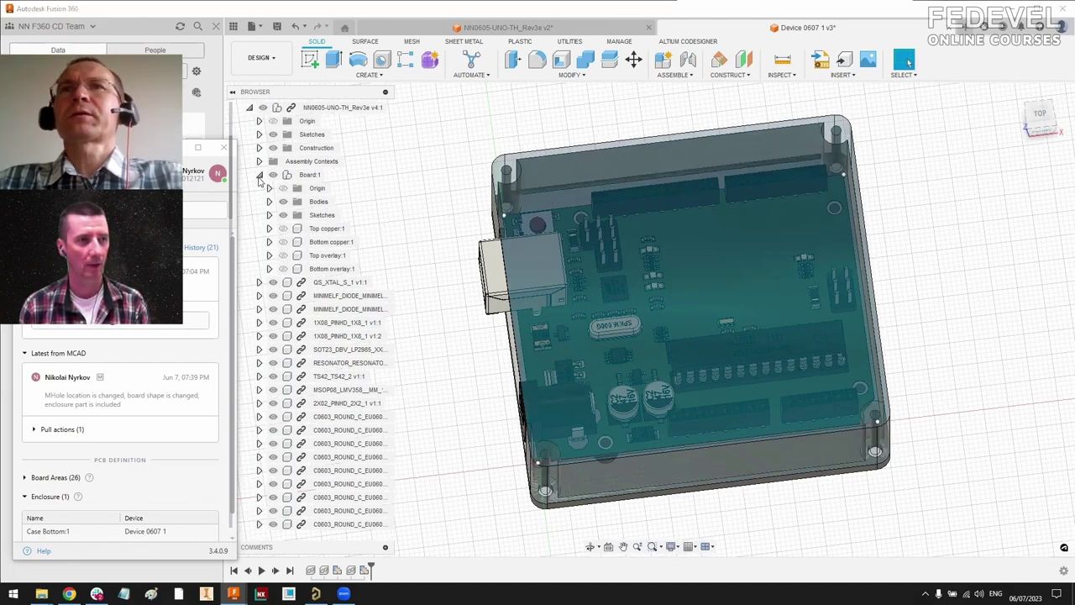
click(259, 175)
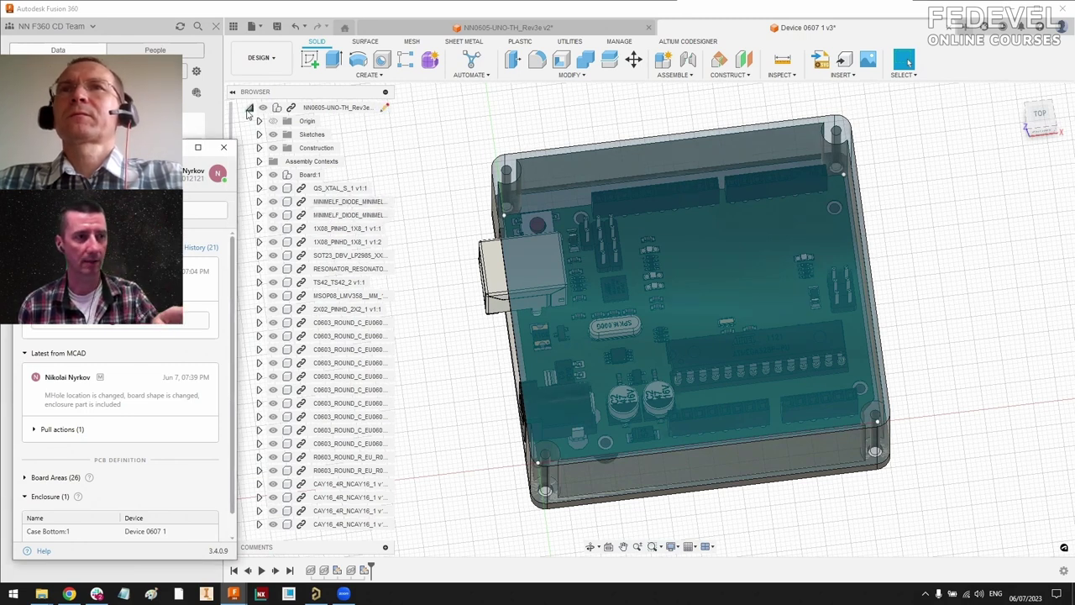
click(250, 109)
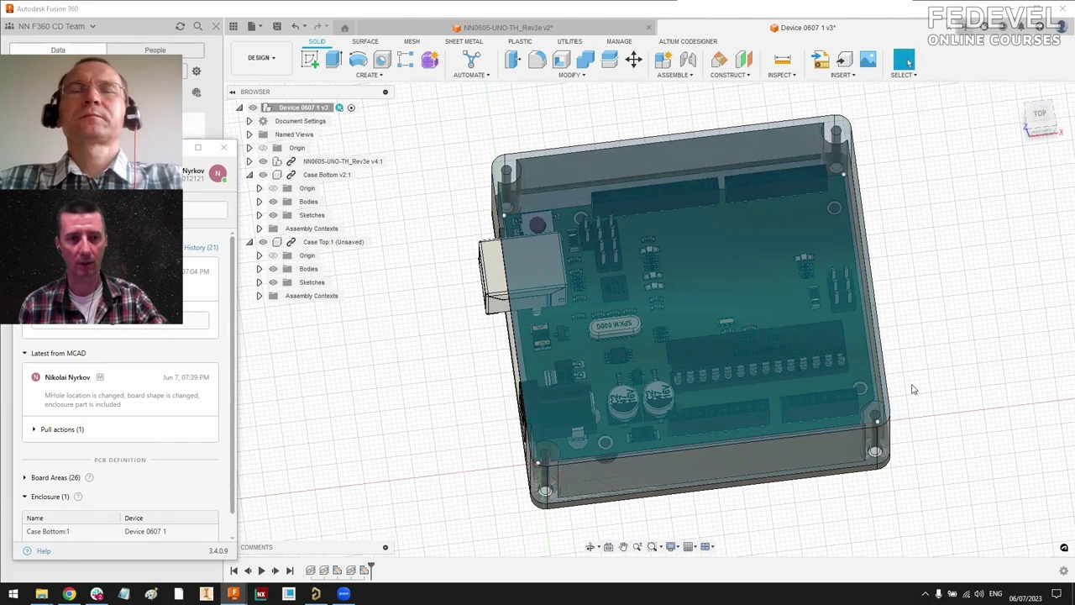
shift+middle_drag(915, 378, 938, 347)
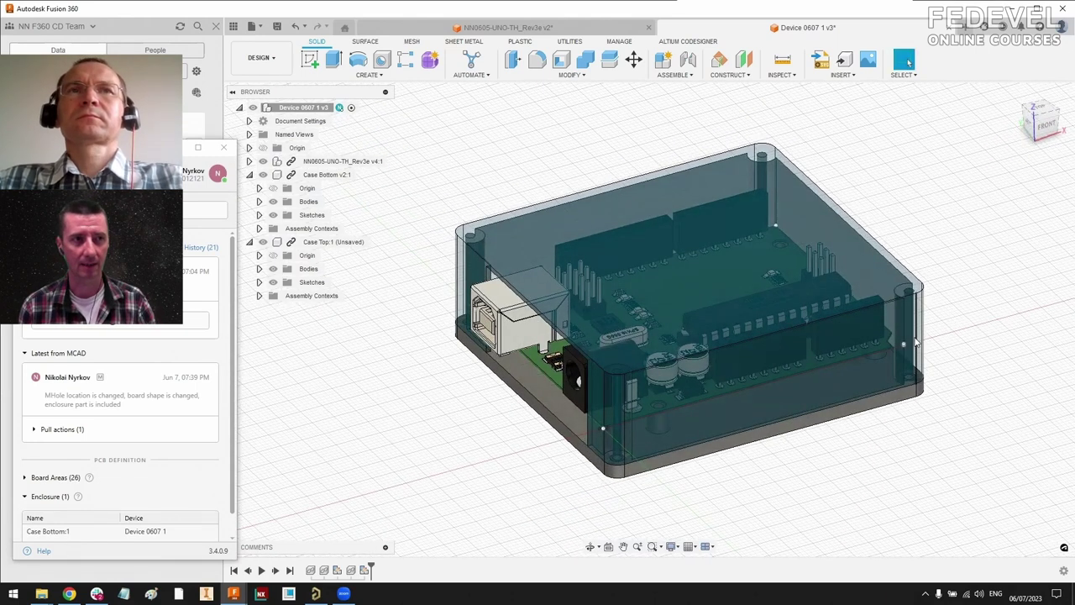
mouse_move(947, 348)
shift+middle_down()
mouse_move(937, 347)
mouse_move(940, 336)
shift+middle_up()
key(Escape)
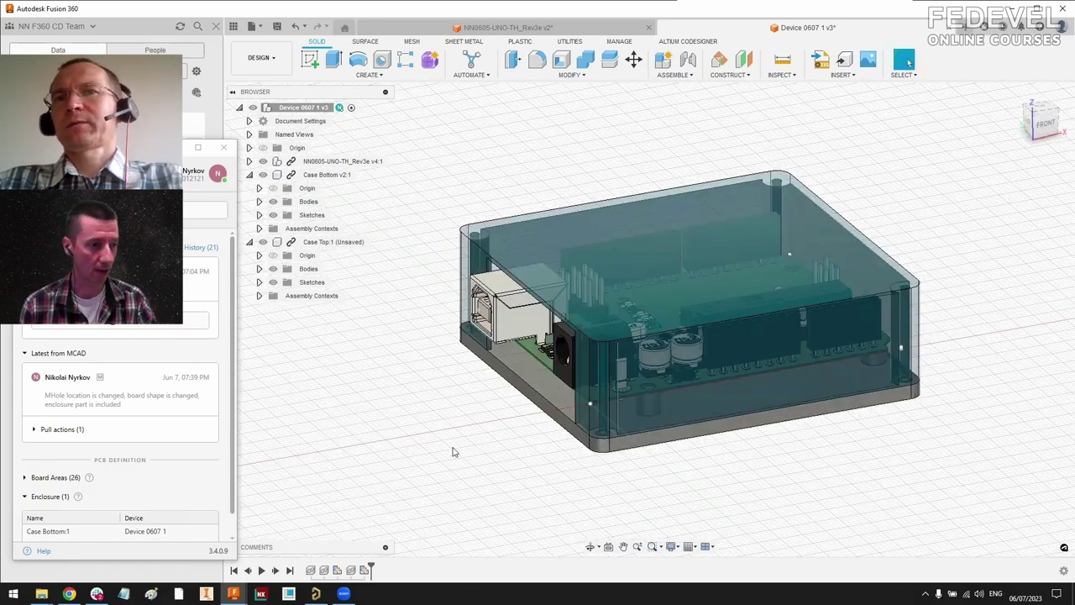
Step: Bring up the Altium PCB and preview the board in 3D before returning to 2D
mouse_move(316, 593)
click(323, 571)
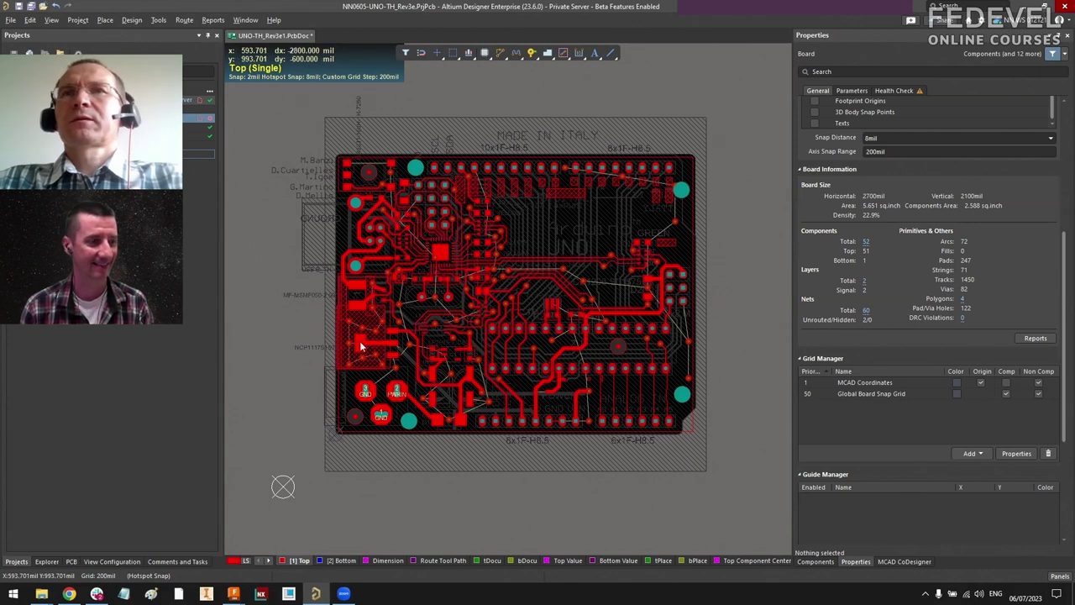
key(3)
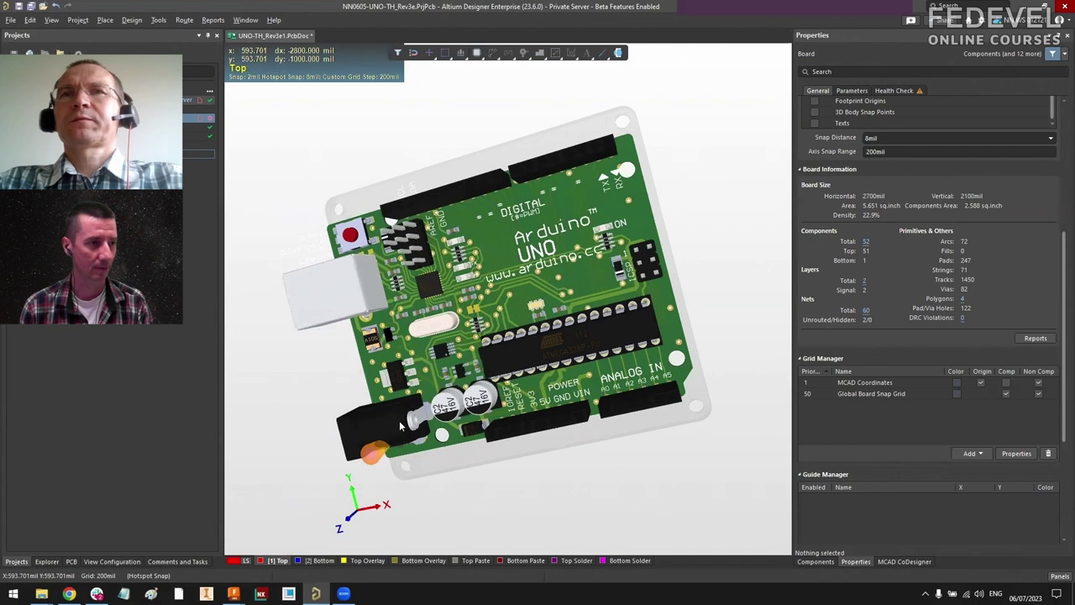
key(2)
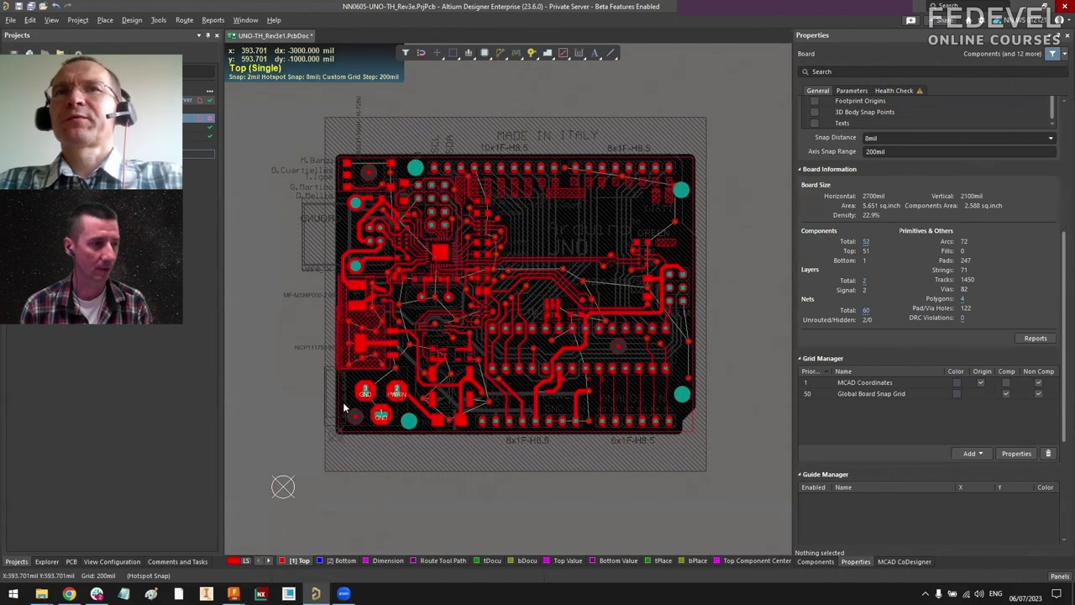
Step: Drag power connector X1 up the board's left edge and verify its position in 3D
click(336, 399)
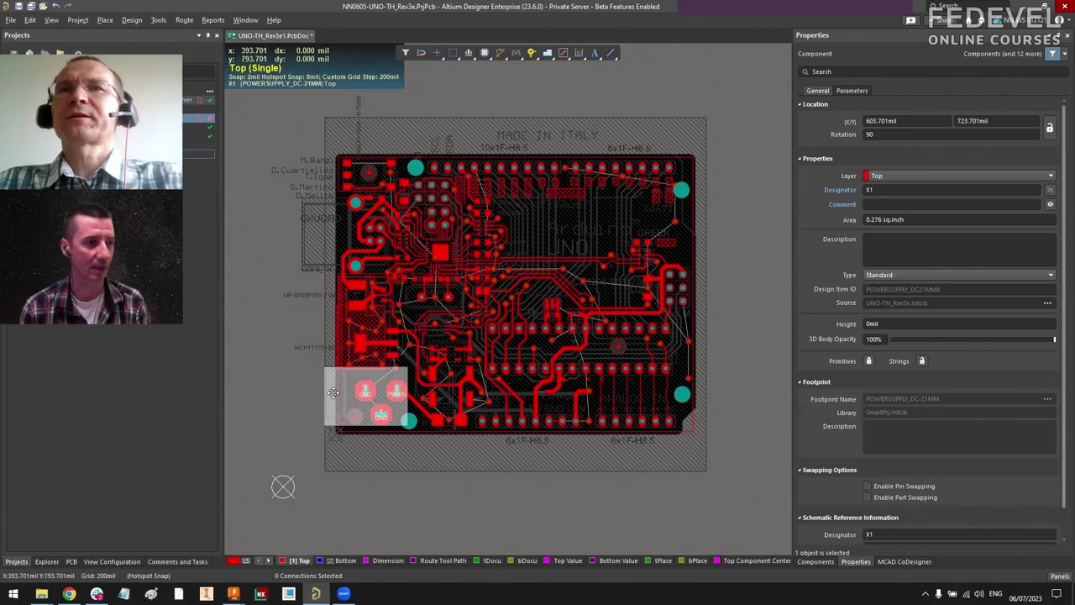
drag(333, 393, 362, 338)
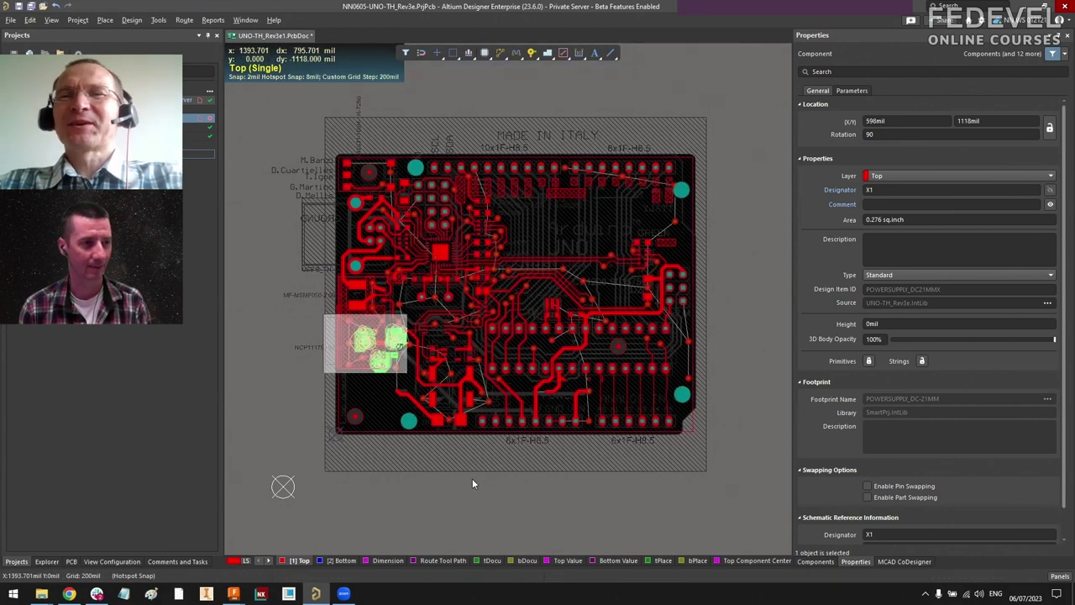
key(3)
shift+right_drag(470, 482, 432, 393)
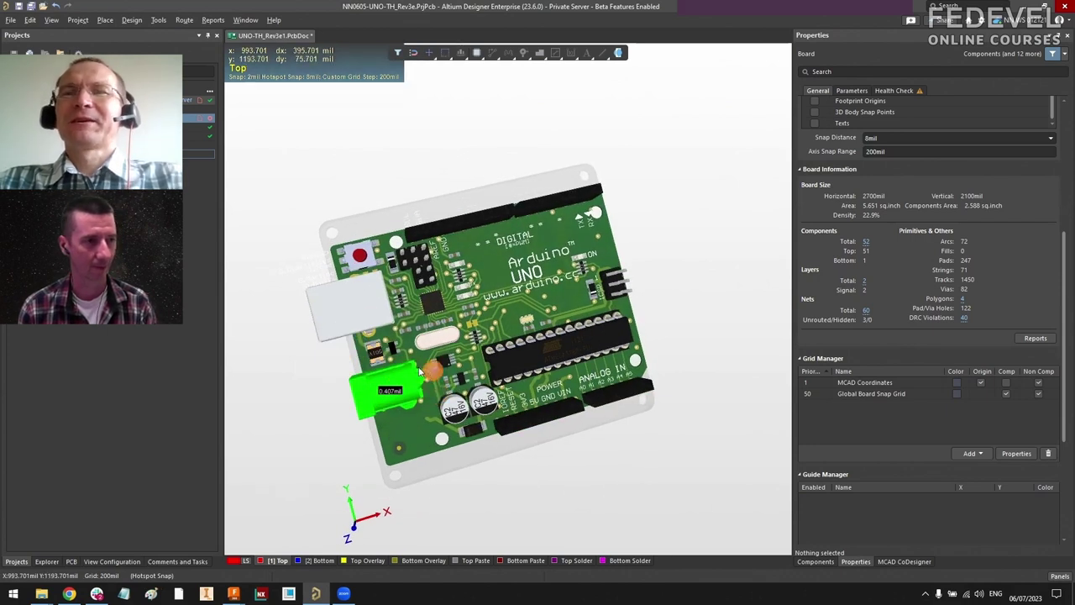
key(2)
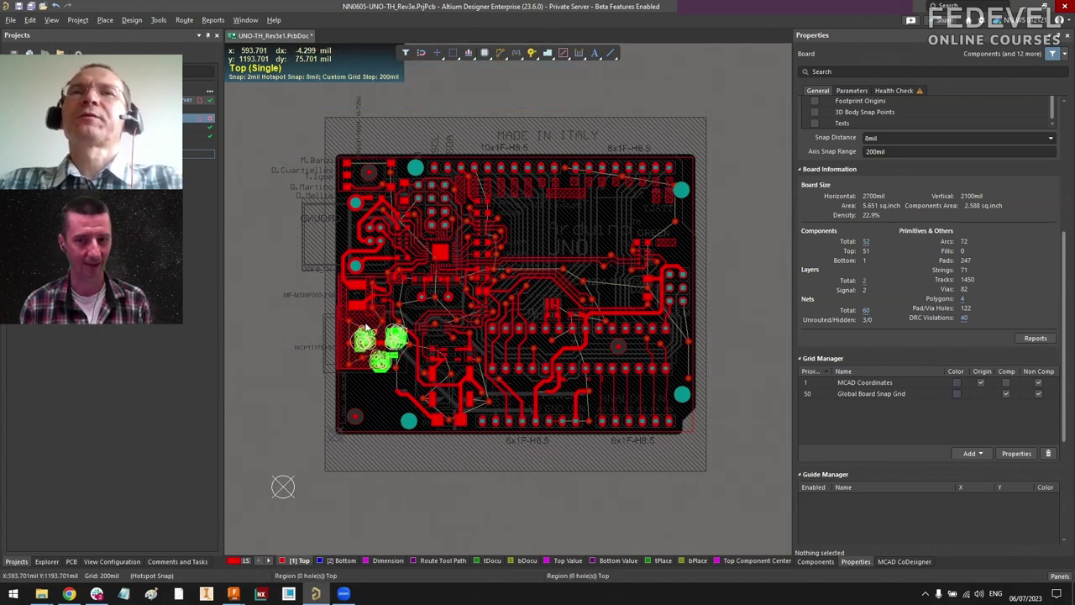
Step: Push the board change via MCAD CoDesigner with comment 'the location of the power supply connector is changed'
click(902, 561)
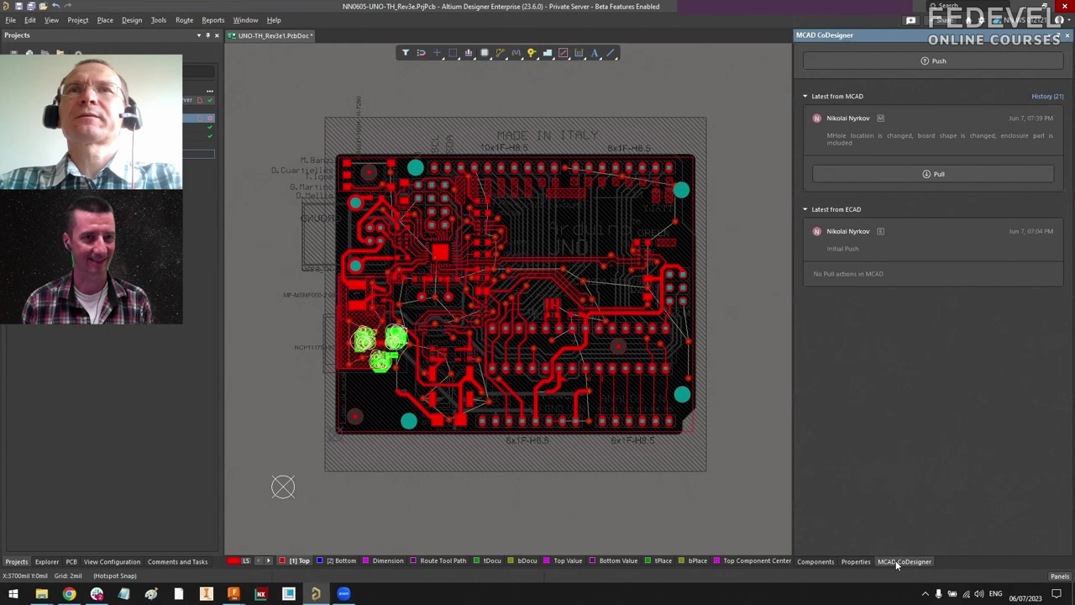
click(966, 60)
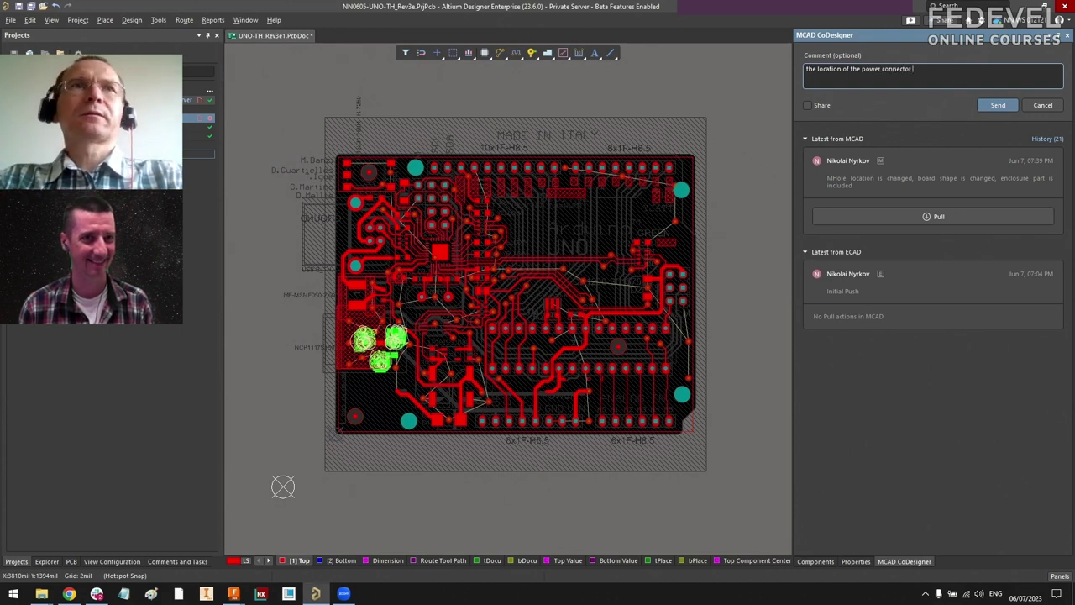
text(supply)
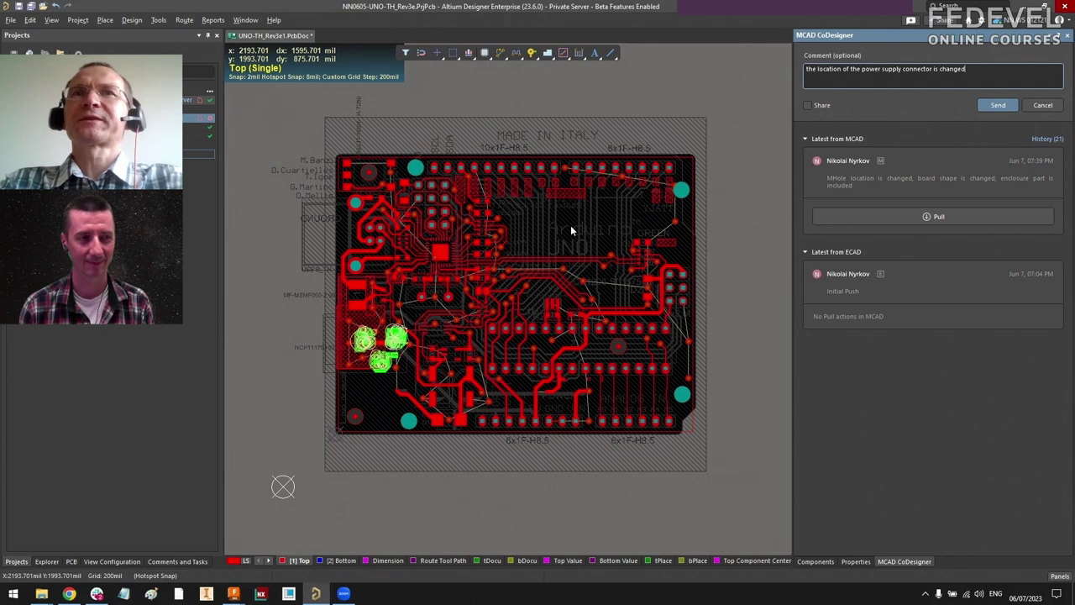
click(997, 105)
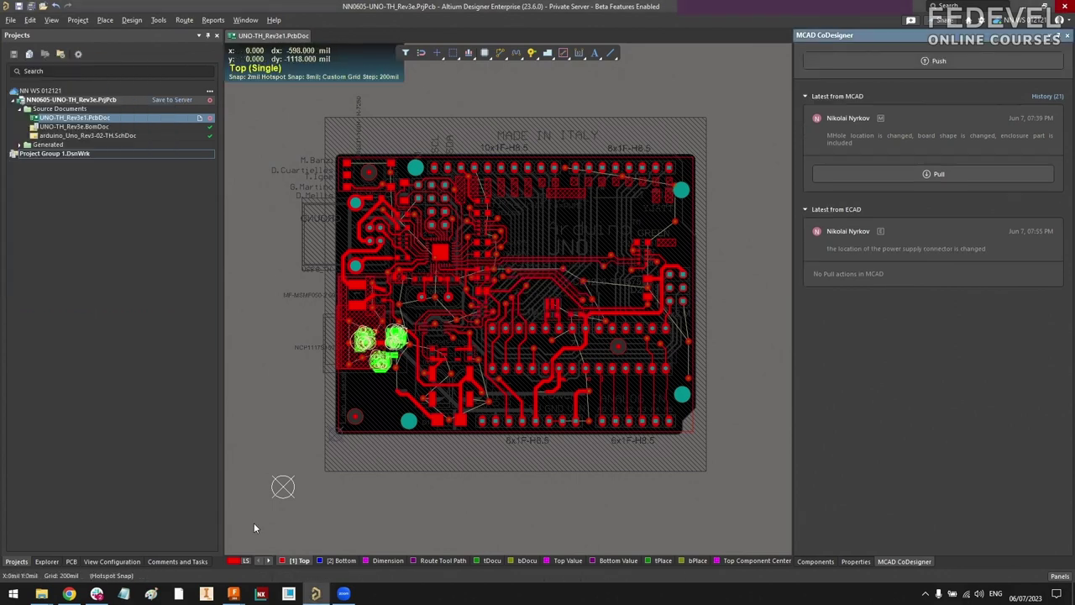
Step: Switch between Altium Designer and Fusion 360, ending back in the Fusion 360 window
mouse_move(234, 594)
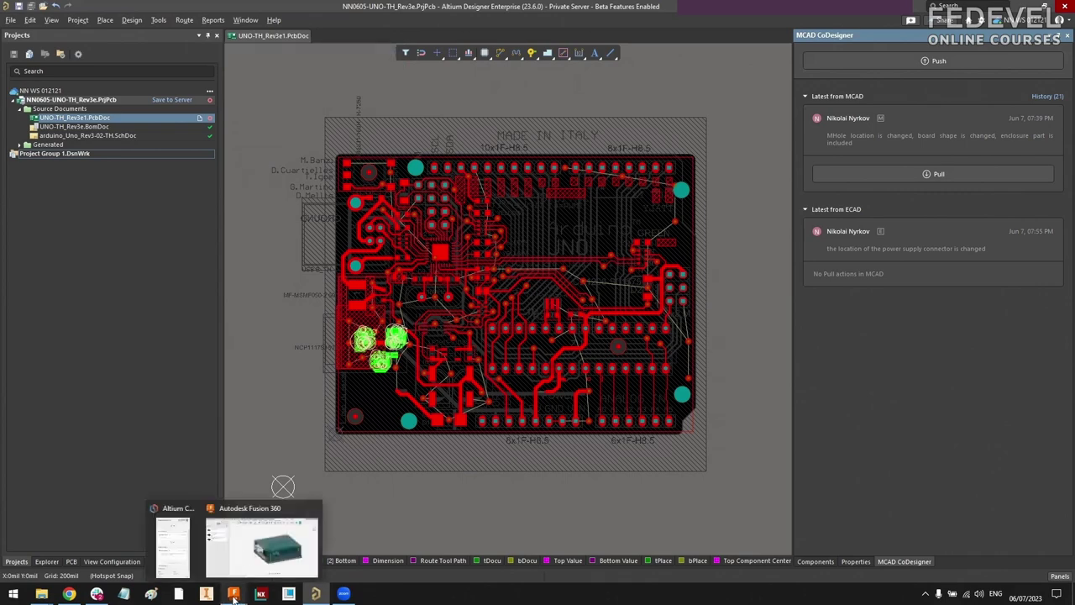
click(247, 556)
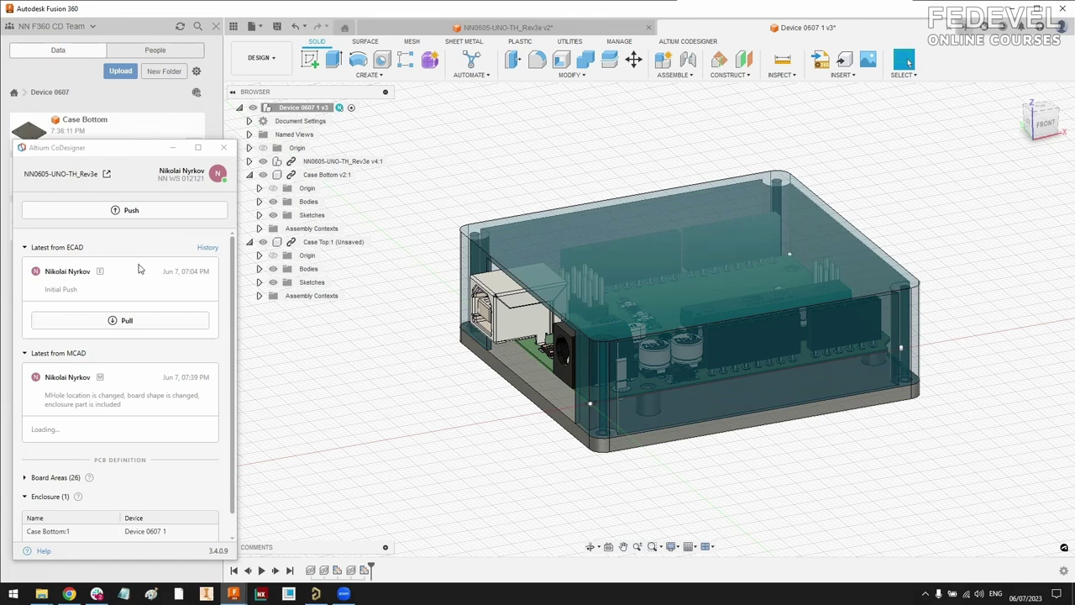
click(315, 594)
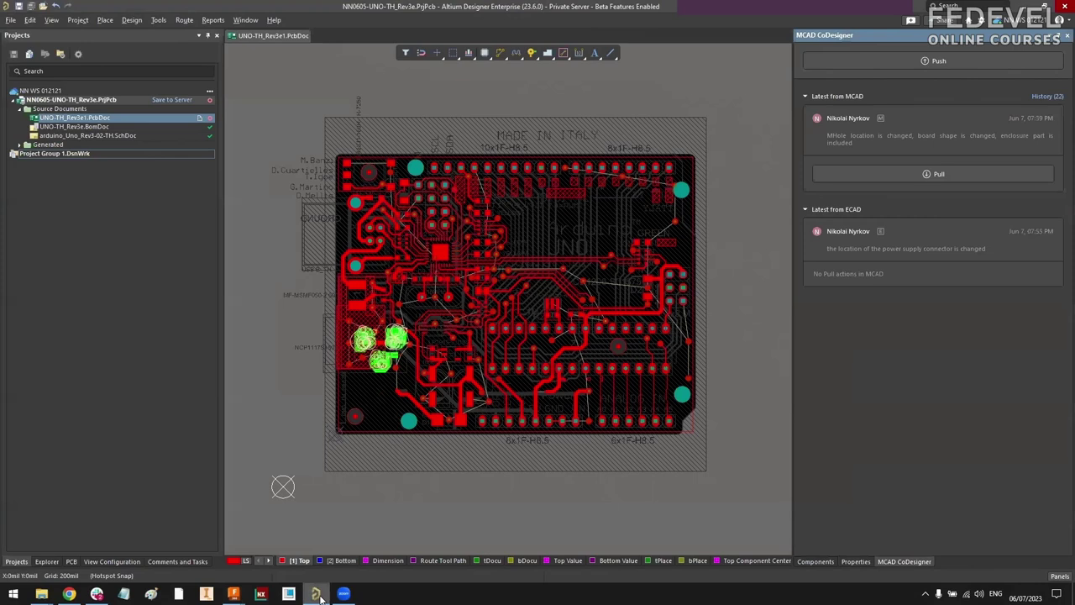
click(736, 124)
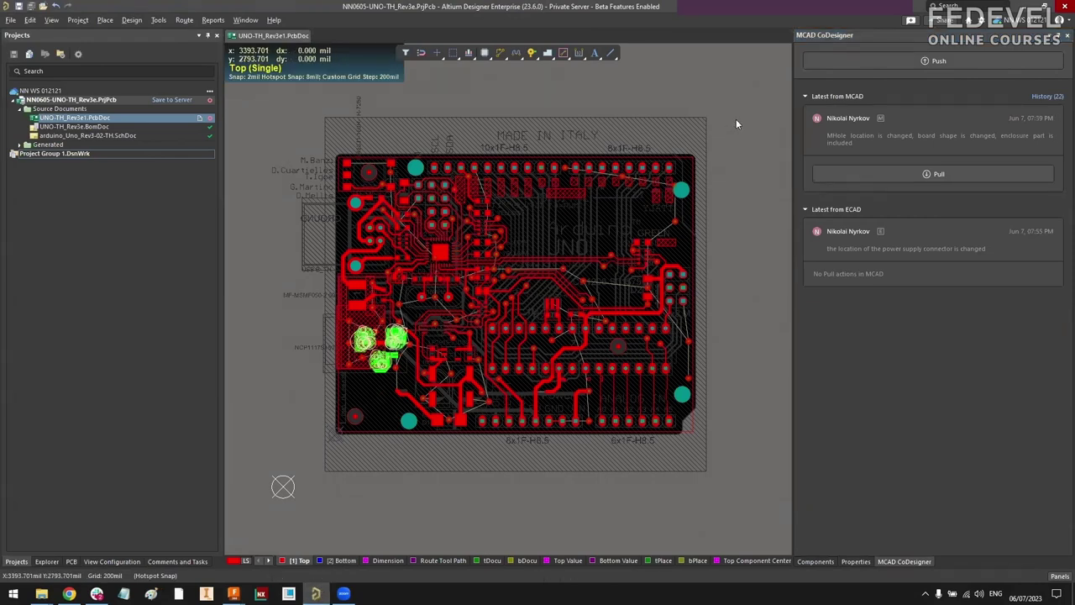
mouse_move(234, 594)
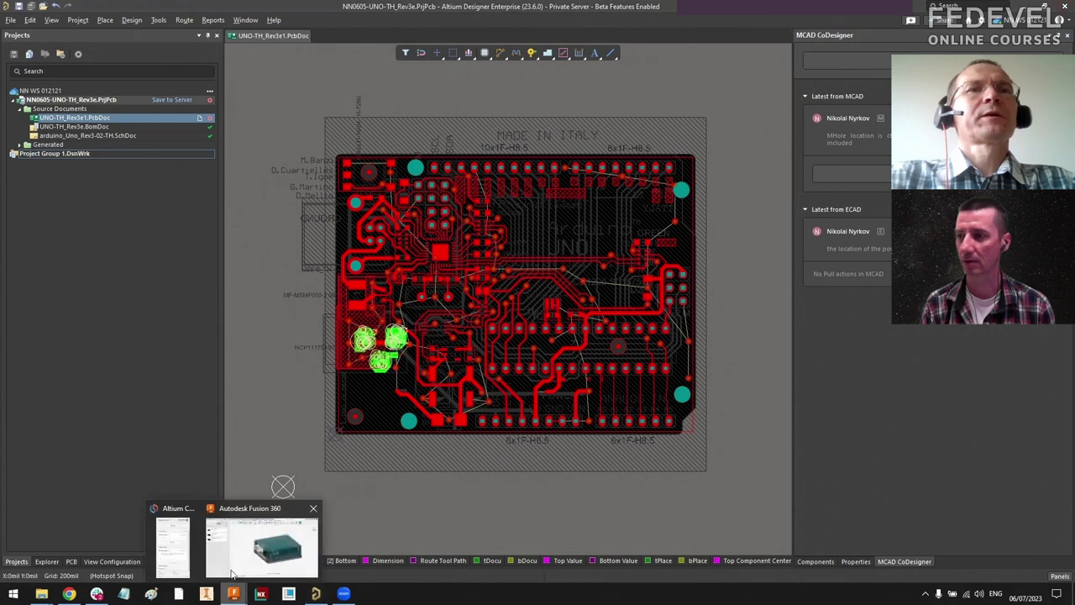
click(232, 569)
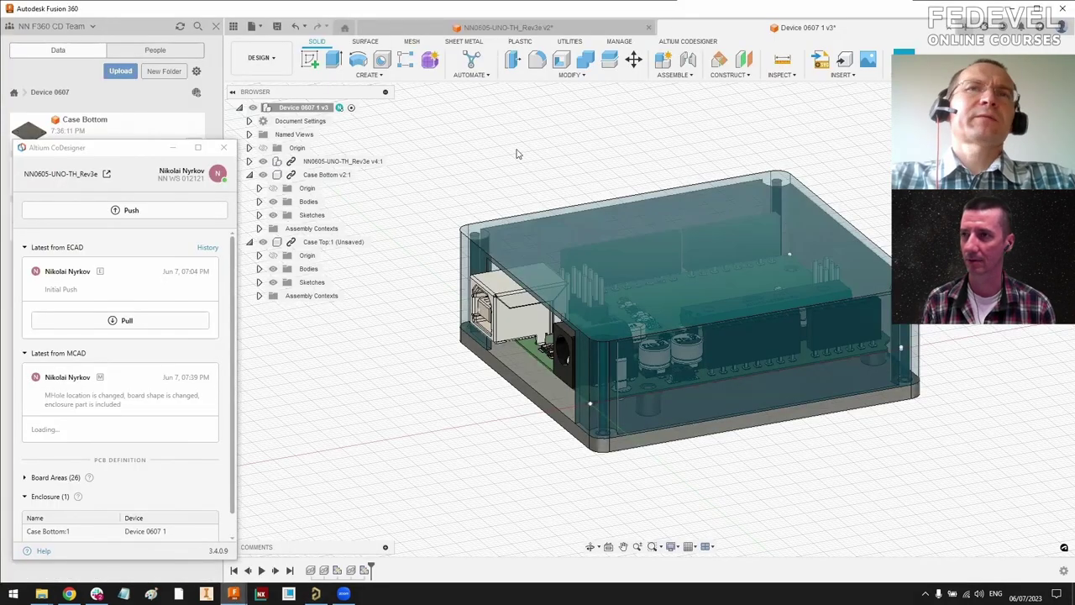
Step: Save the enclosure assembly as a new version and refresh CoDesigner to reveal the incoming change
key(ctrl+s)
click(551, 331)
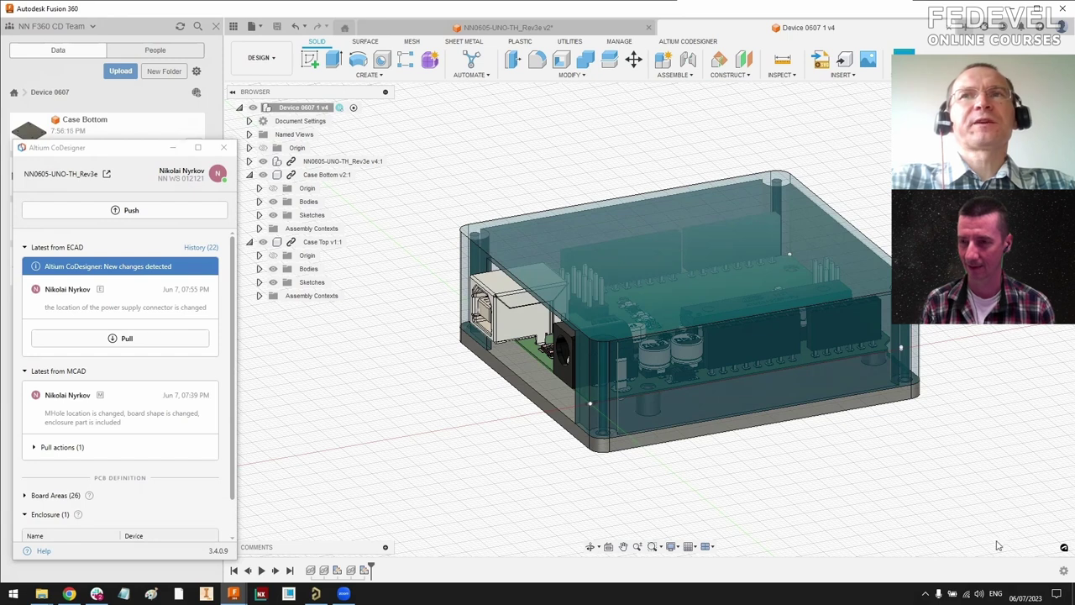
click(173, 148)
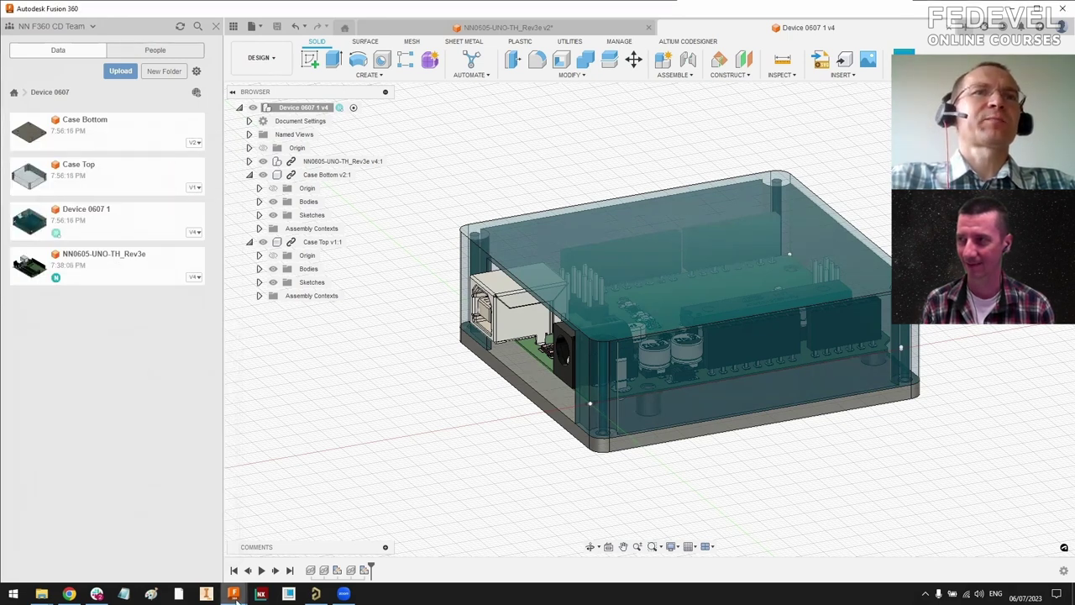
mouse_move(236, 593)
click(172, 550)
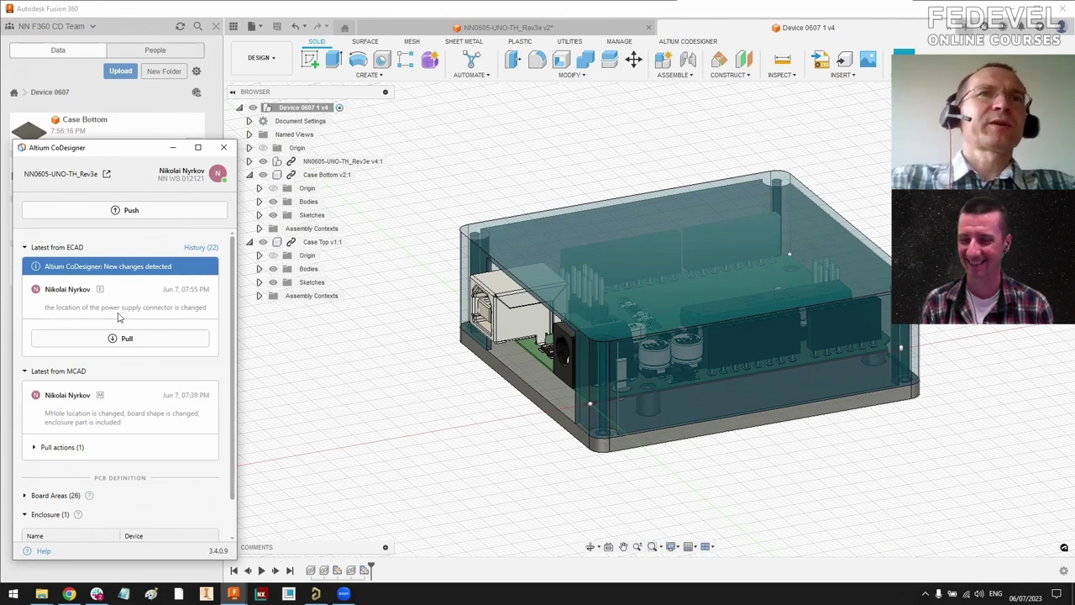
Step: Pull the incoming board changes and highlight the POWERSUPPLY connector change in the model
click(132, 341)
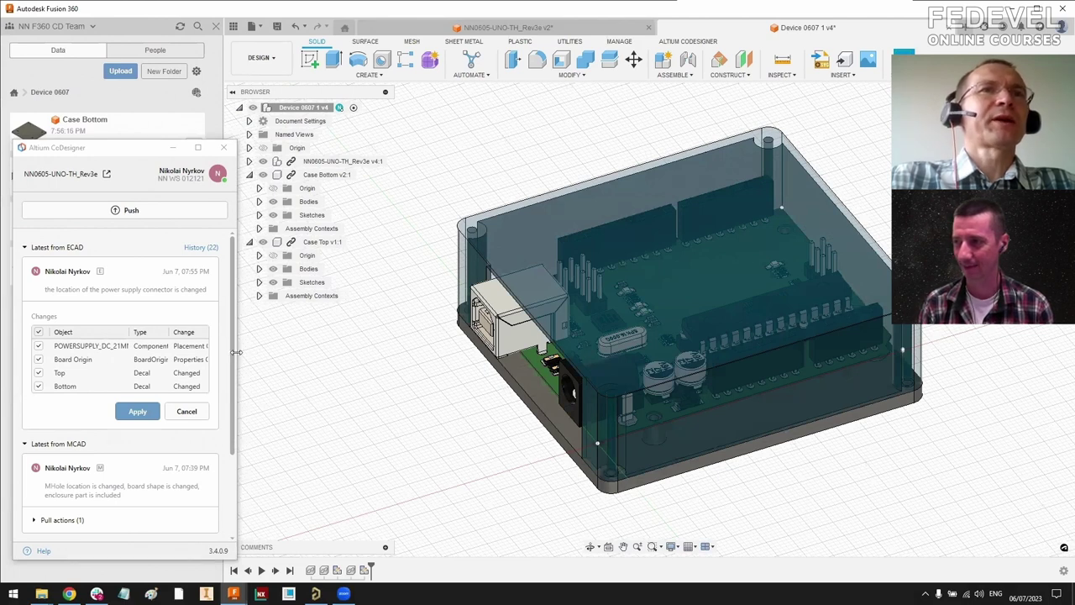
drag(236, 353, 269, 353)
click(128, 347)
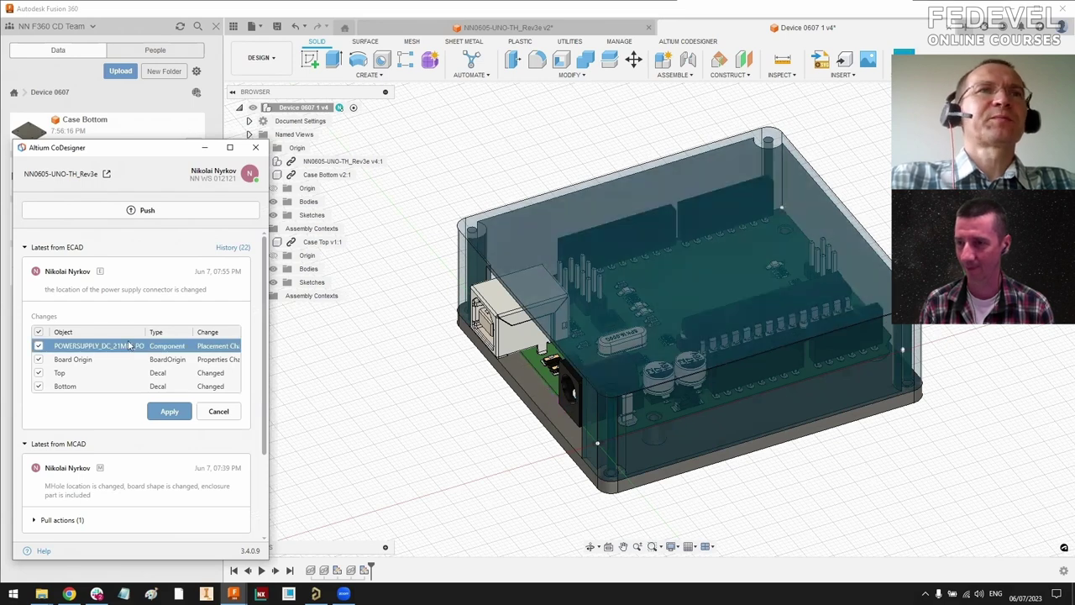
Step: Orbit and zoom the enclosure to inspect where the moved power connector will sit
shift+middle_drag(618, 353, 672, 349)
scroll(711, 400, up, 3)
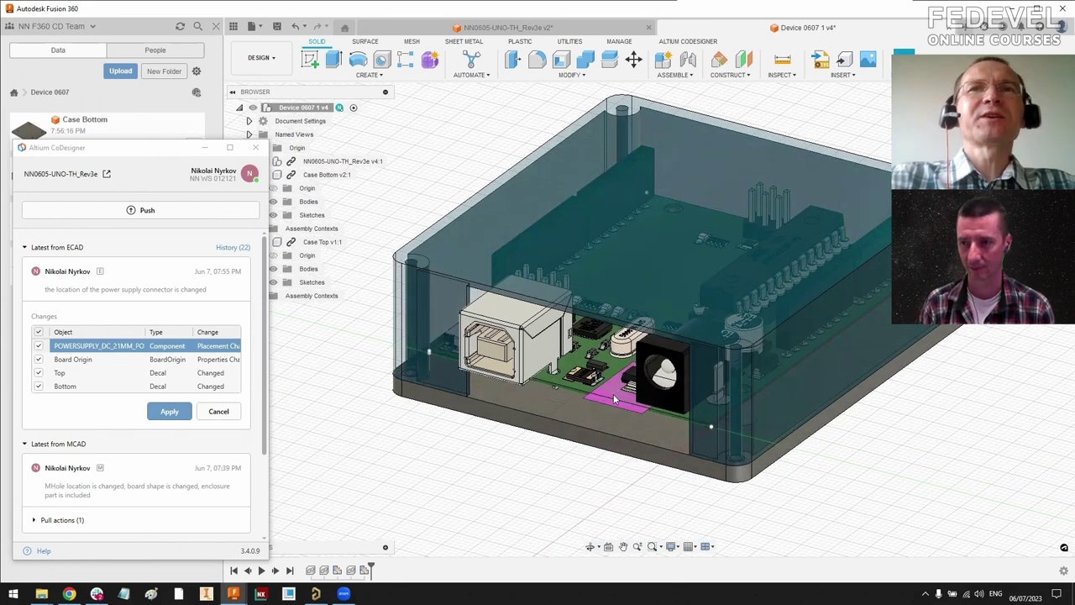
scroll(600, 403, up, 10)
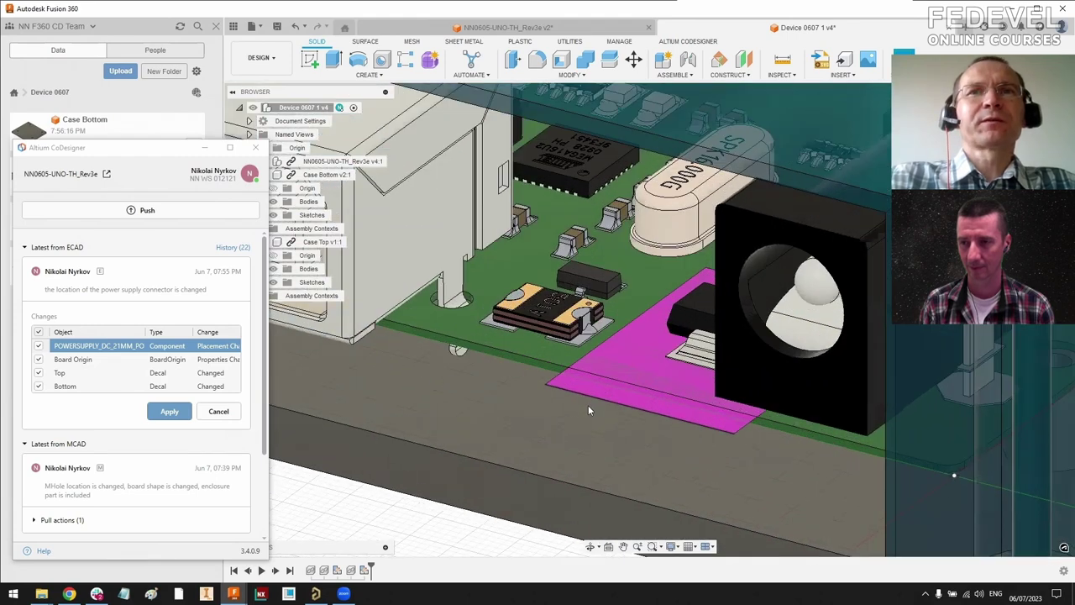
scroll(546, 367, down, 10)
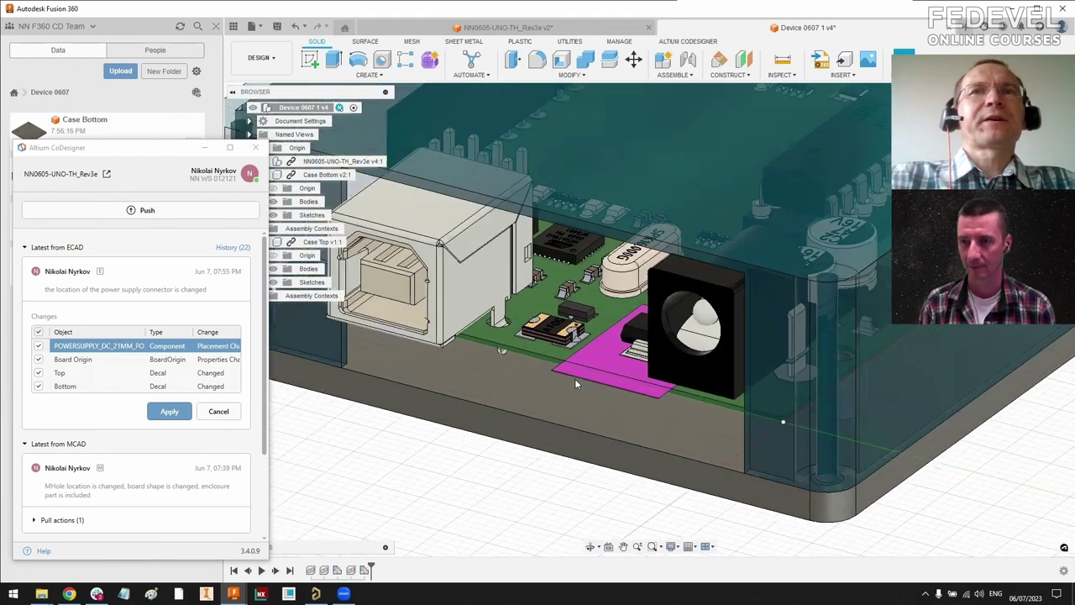
scroll(614, 360, down, 5)
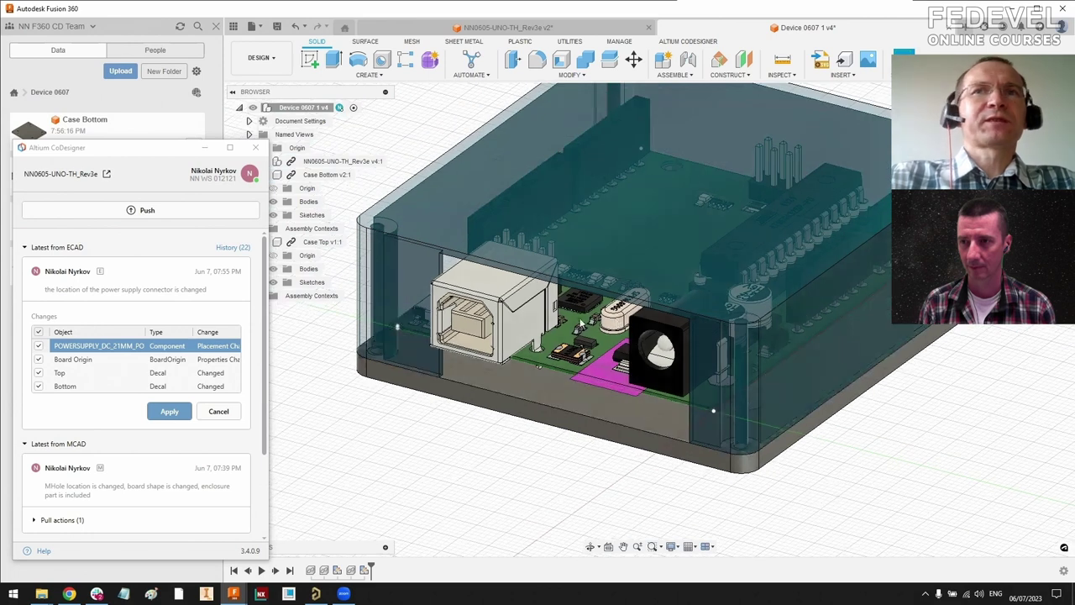
scroll(614, 359, down, 1)
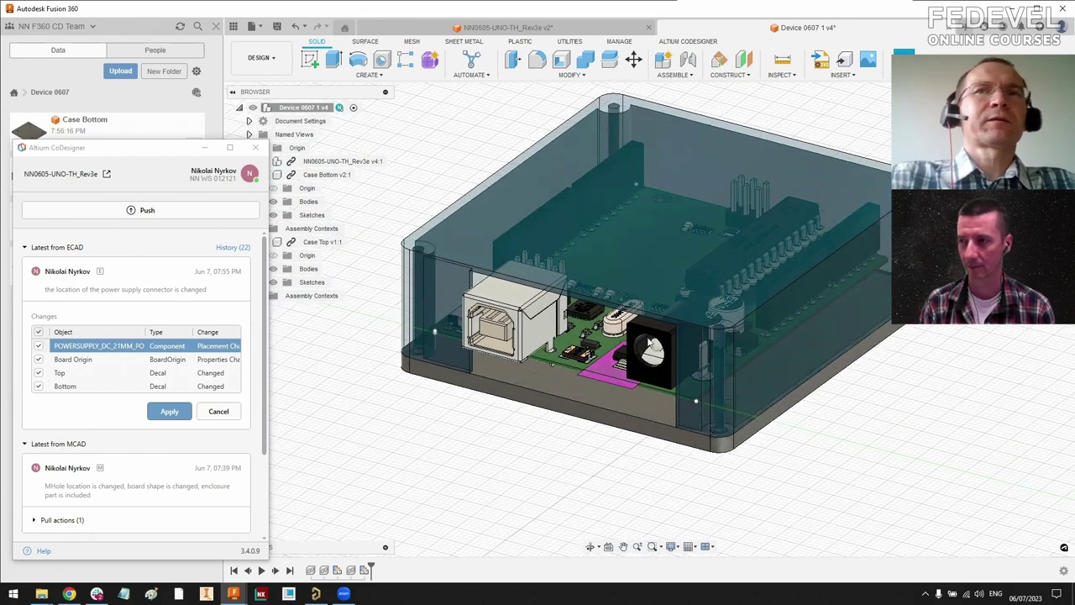
shift+middle_drag(590, 529, 598, 454)
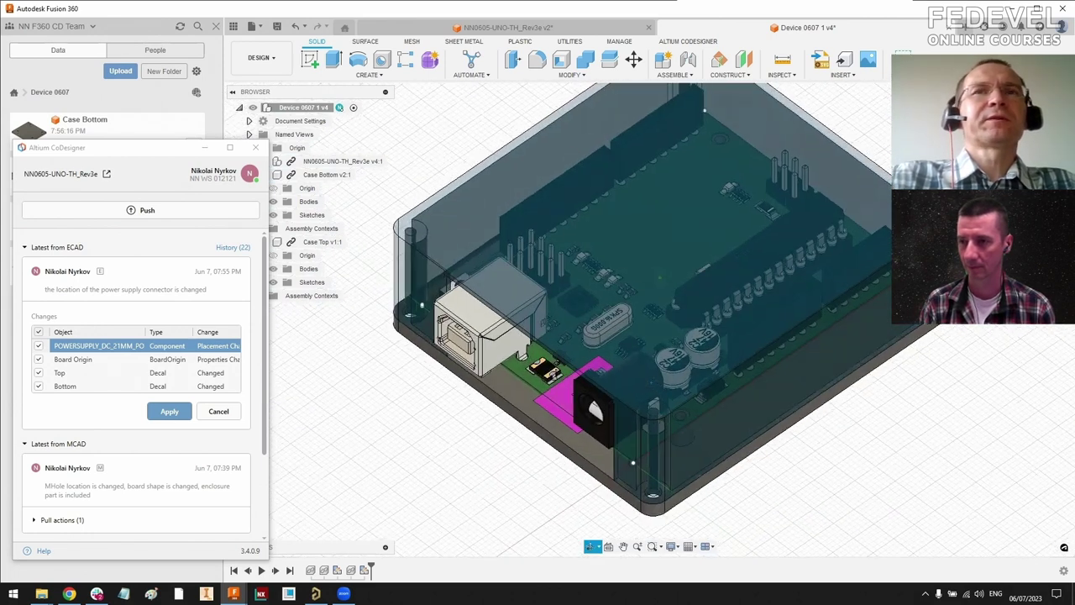
scroll(603, 411, up, 3)
shift+middle_drag(602, 411, 635, 386)
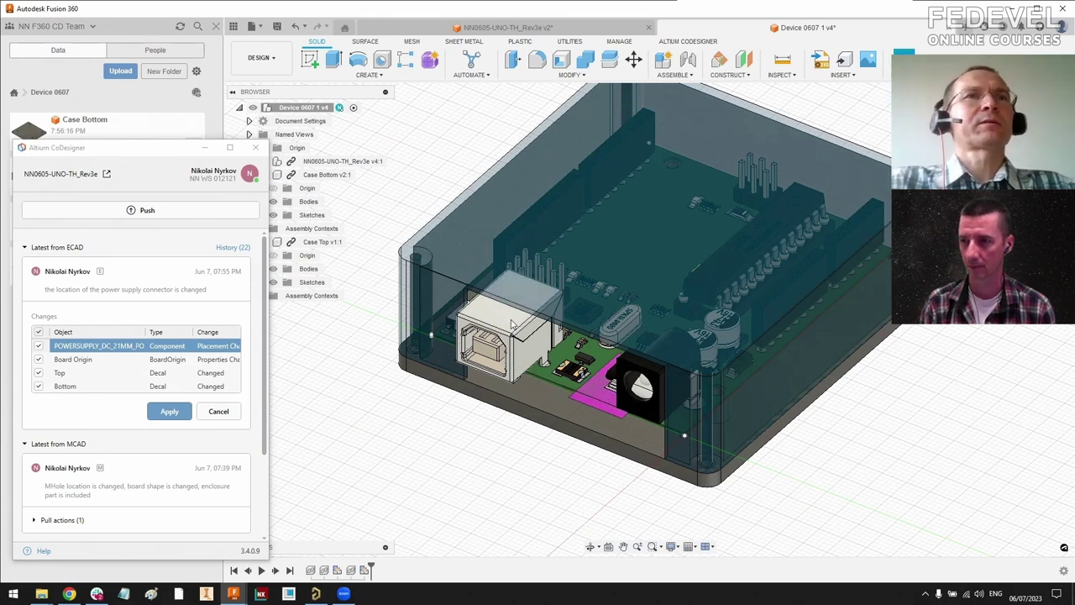
Step: Select the Board Origin change, check the preview, and apply the pulled board changes
click(97, 359)
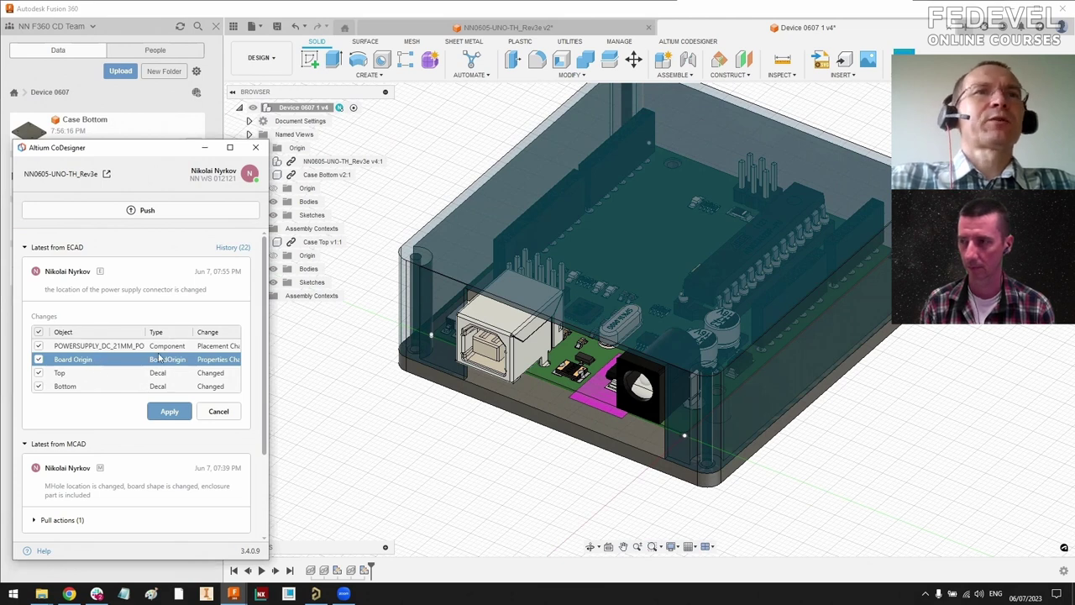
shift+middle_drag(403, 367, 445, 370)
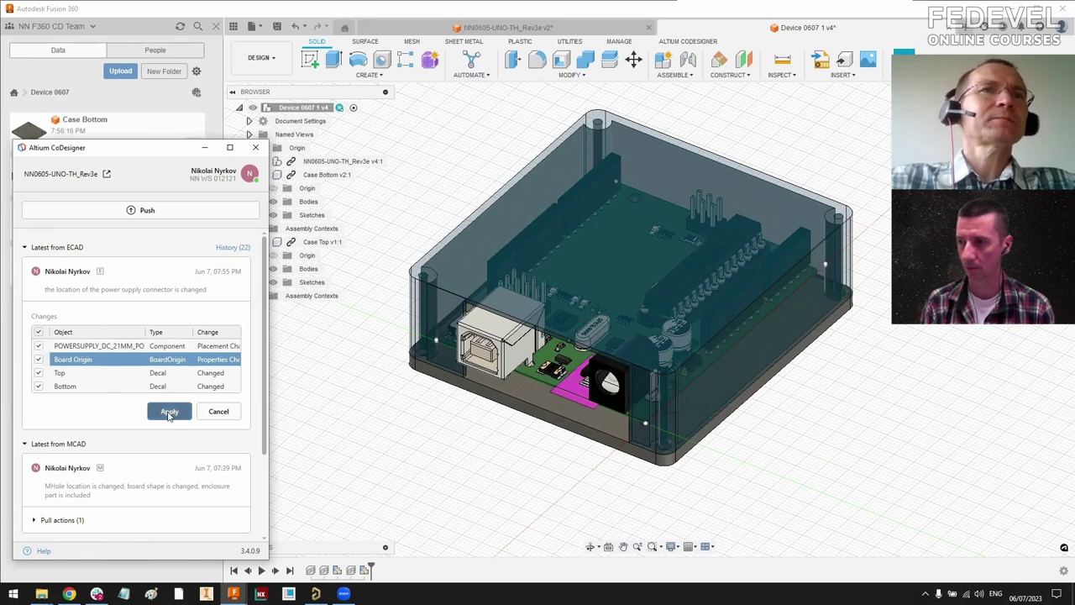
click(169, 415)
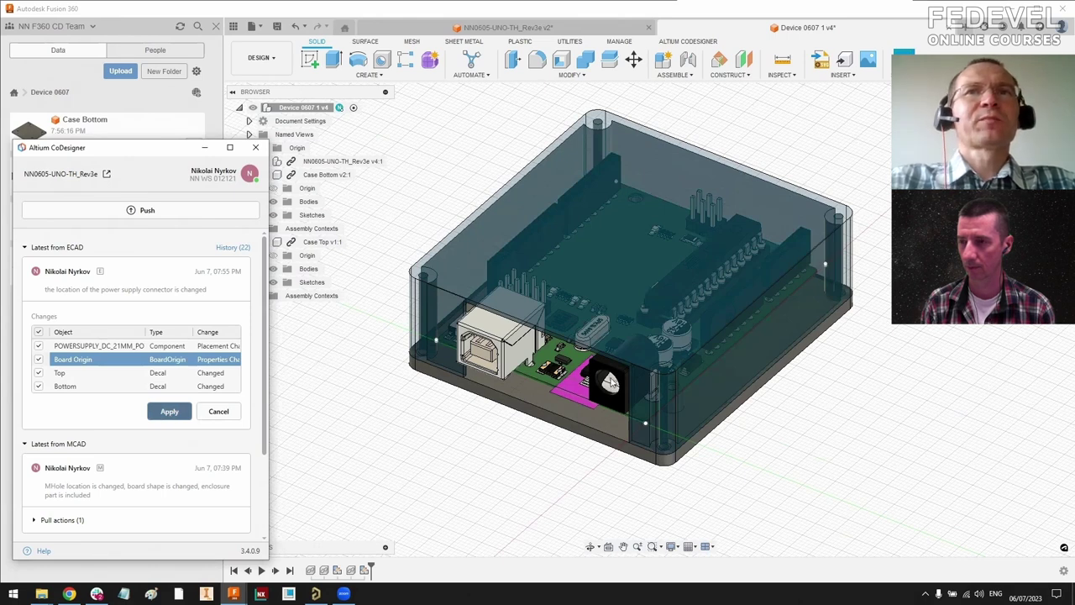
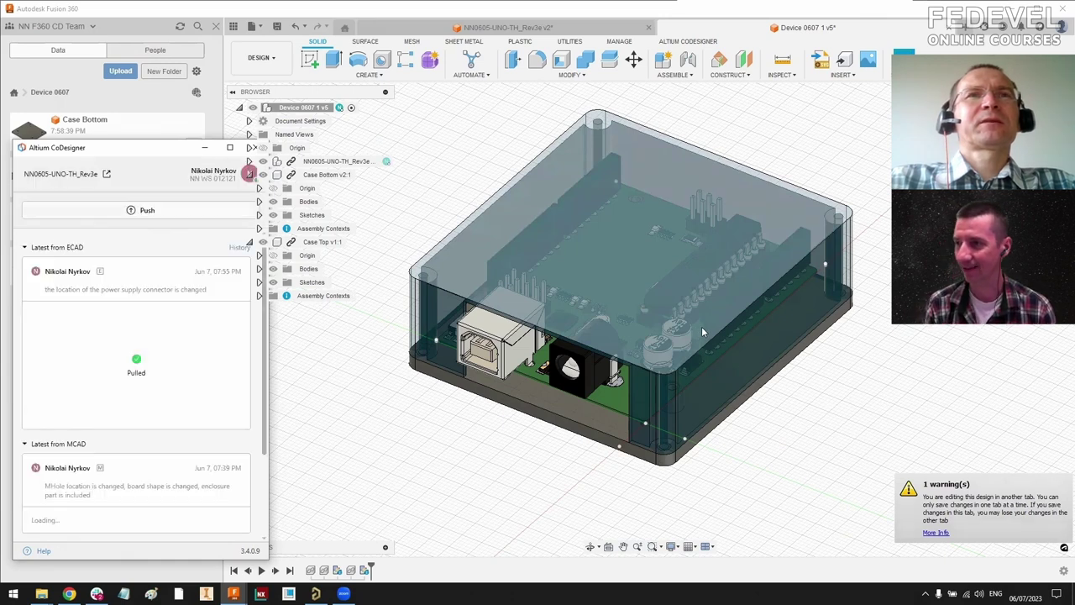
Step: Sync Case Bottom's Context1 to the parent assembly and finish the in-place edit to return to Device 0607
click(204, 147)
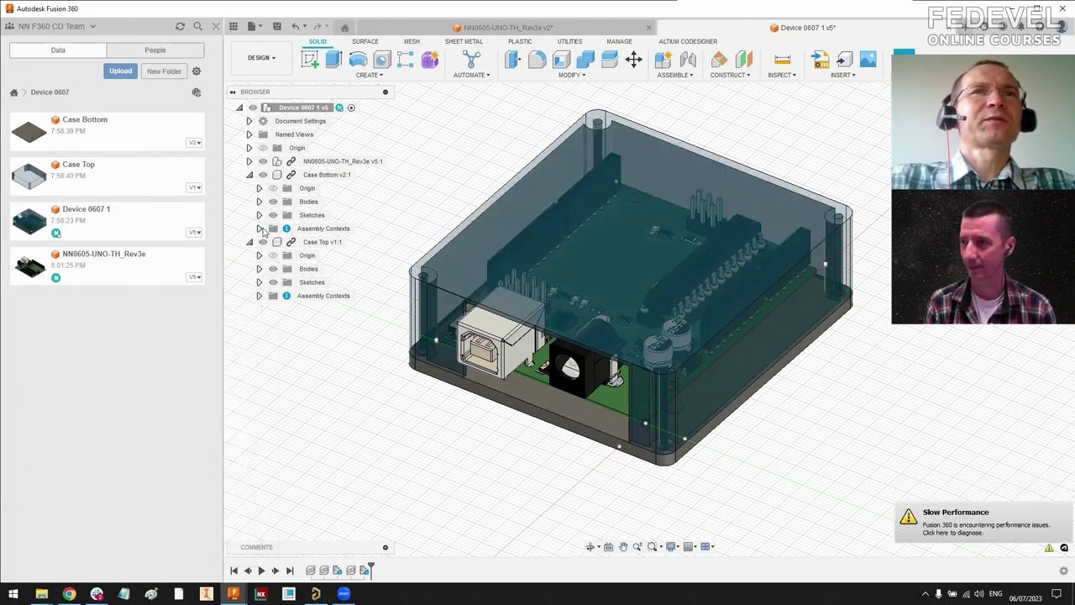
click(259, 228)
click(321, 257)
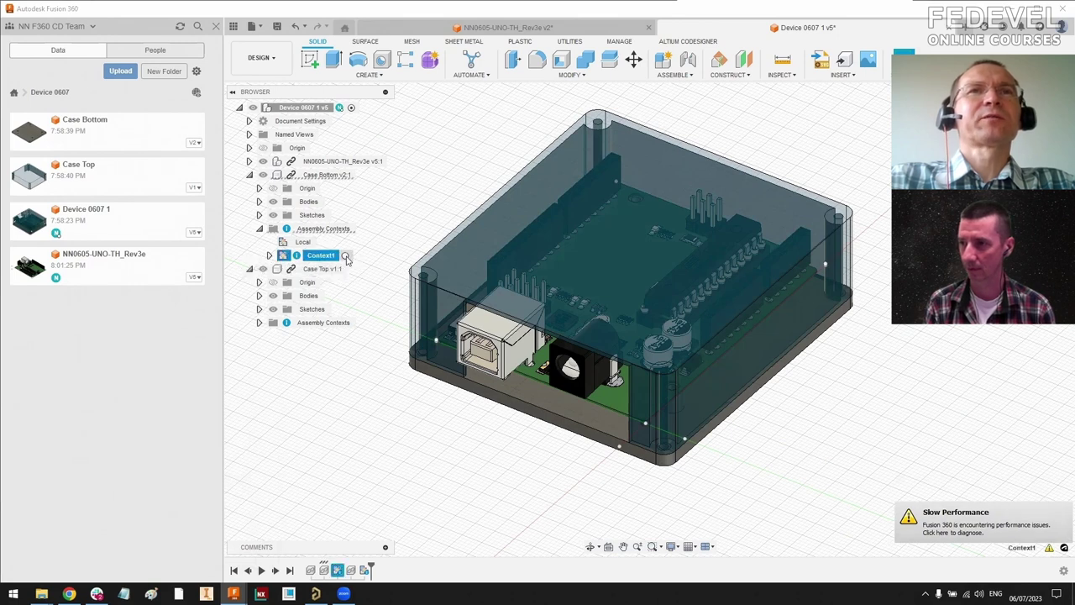
click(344, 256)
click(614, 321)
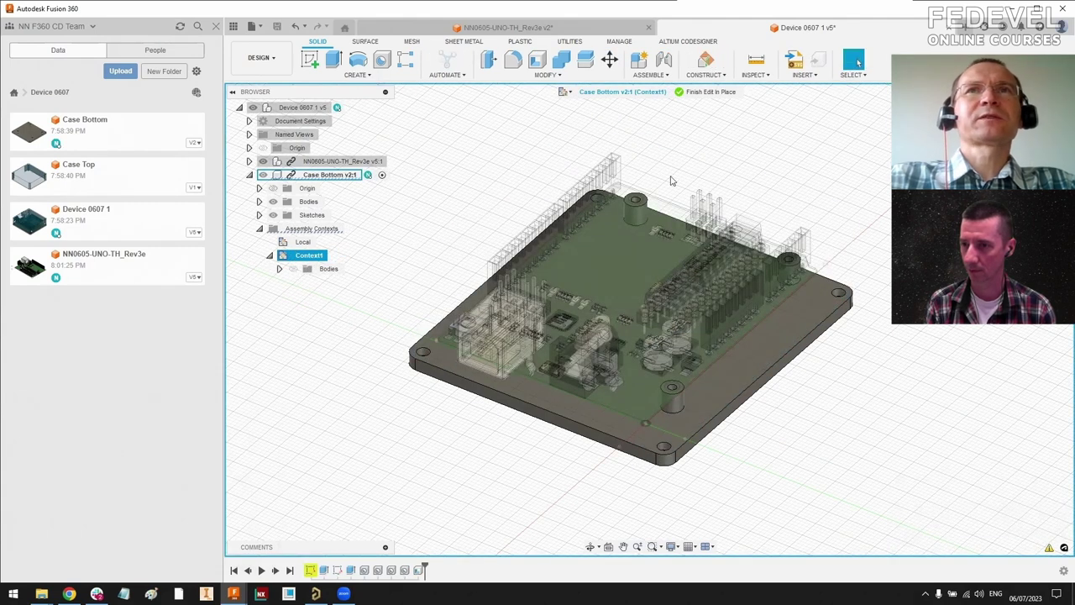
click(706, 93)
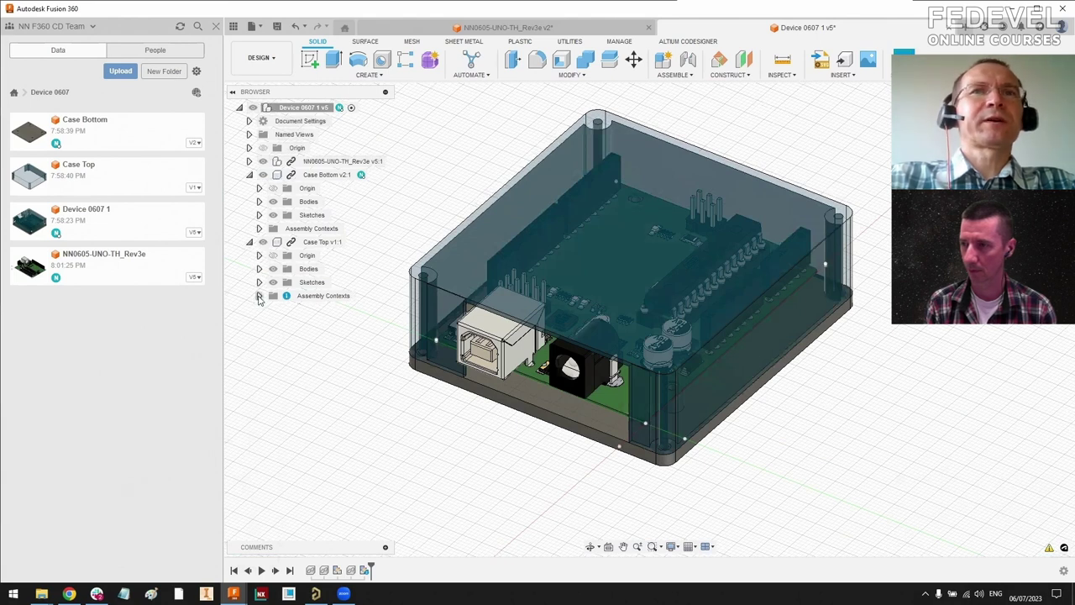
Step: Sync Case Top's Context1 to the assembly and finish the in-place edit to show the full Device 0607
shift+middle_drag(630, 403, 434, 309)
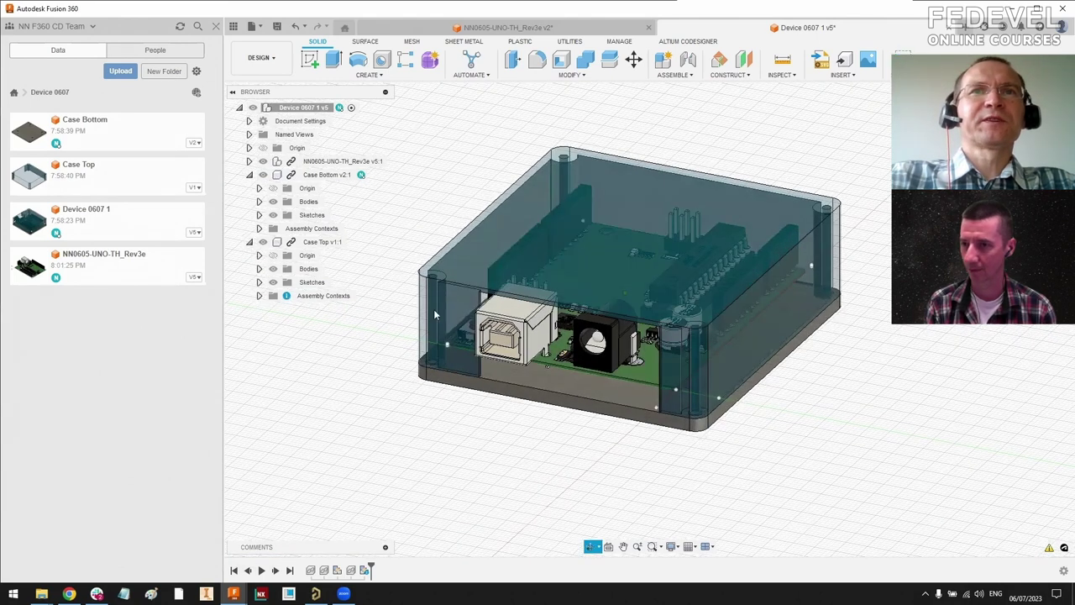
click(258, 296)
click(323, 323)
click(346, 324)
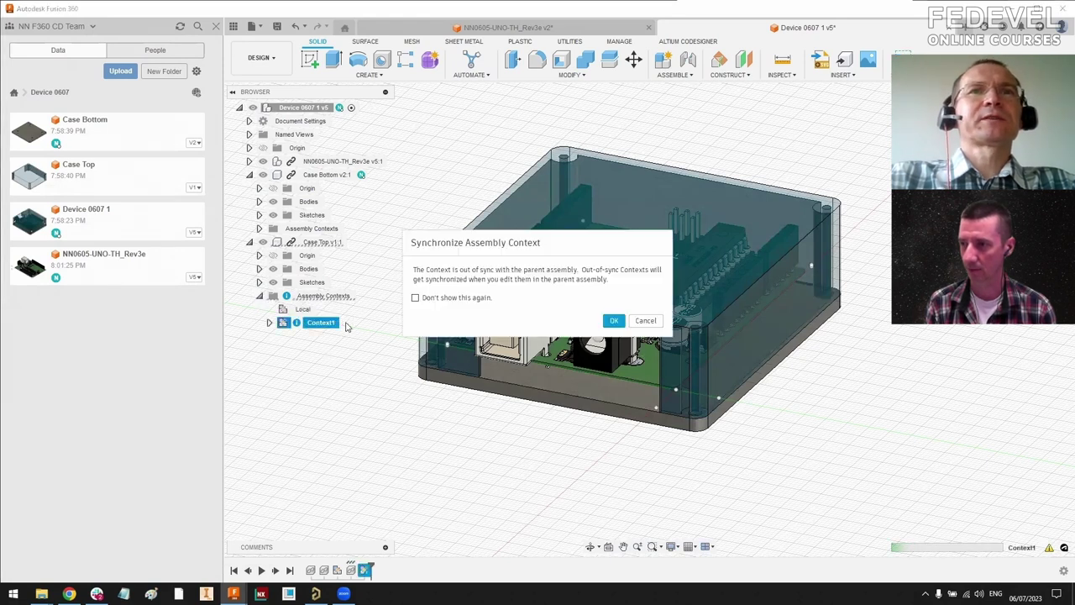
click(614, 320)
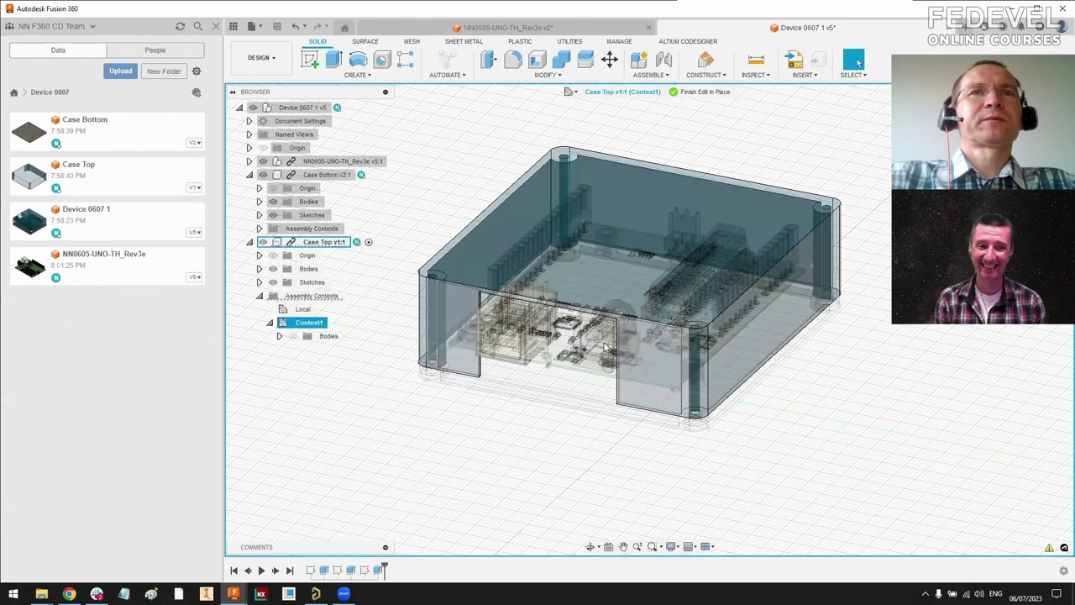
click(696, 93)
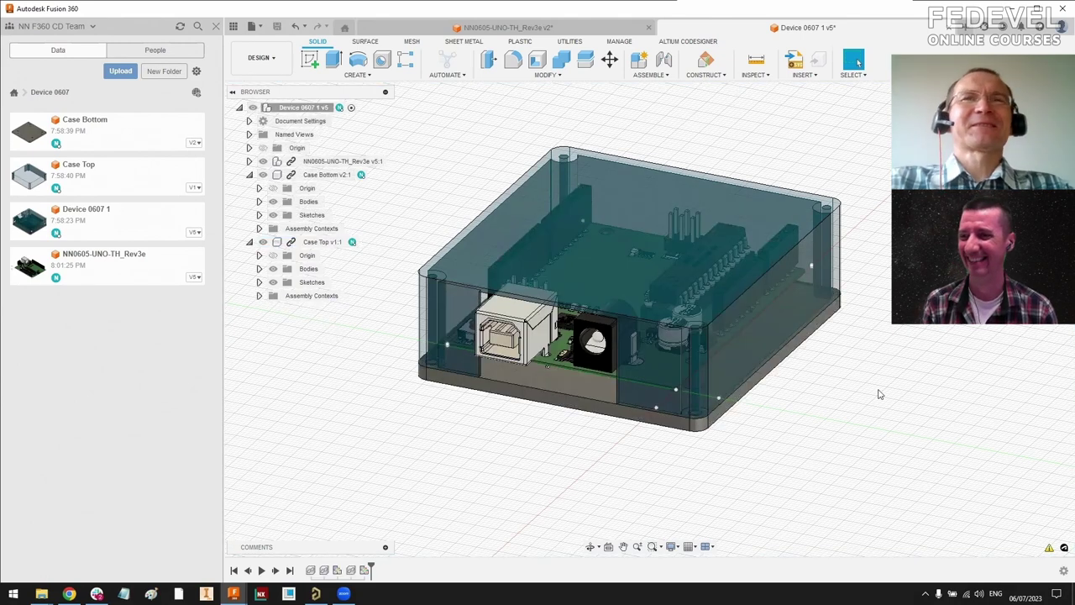
mouse_move(863, 381)
shift+middle_down()
mouse_move(886, 362)
mouse_move(845, 392)
shift+middle_up()
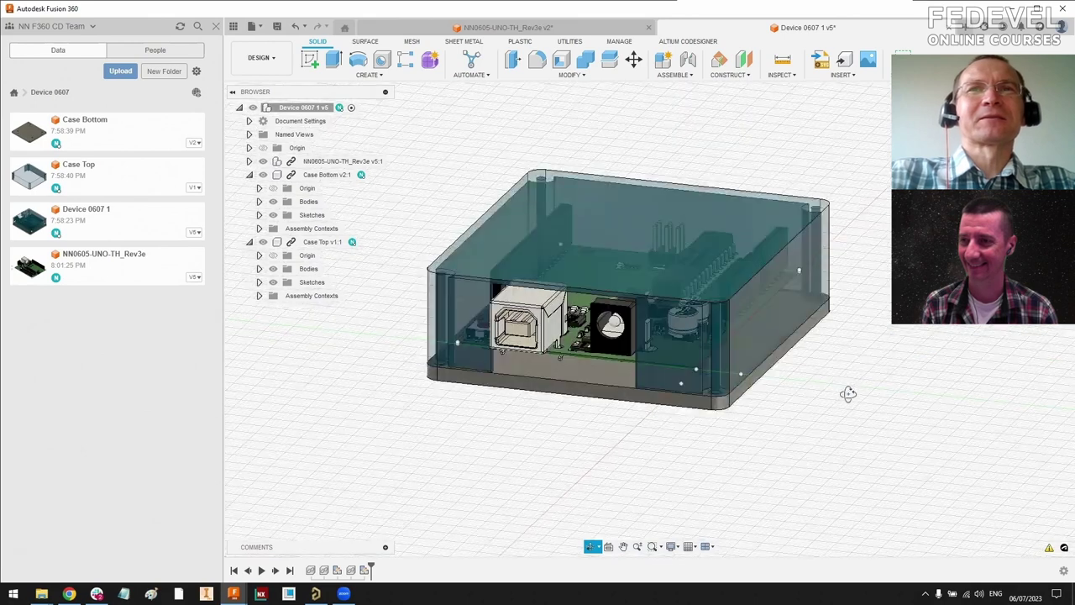
scroll(630, 395, up, 10)
shift+middle_drag(616, 388, 644, 324)
scroll(652, 342, down, 3)
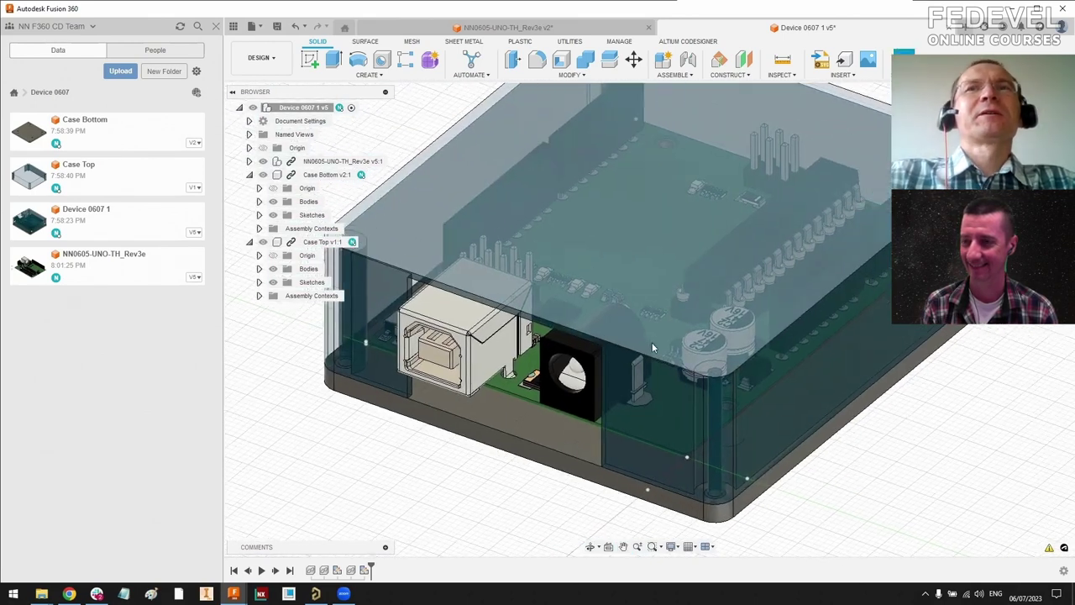
scroll(652, 342, down, 4)
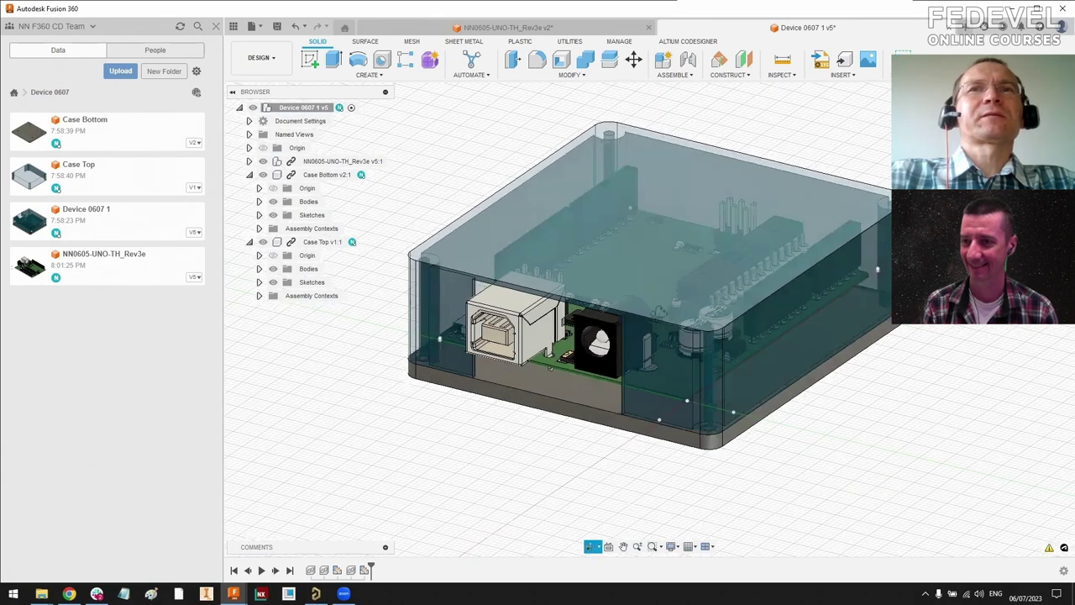
shift+middle_drag(590, 529, 658, 367)
scroll(658, 367, down, 1)
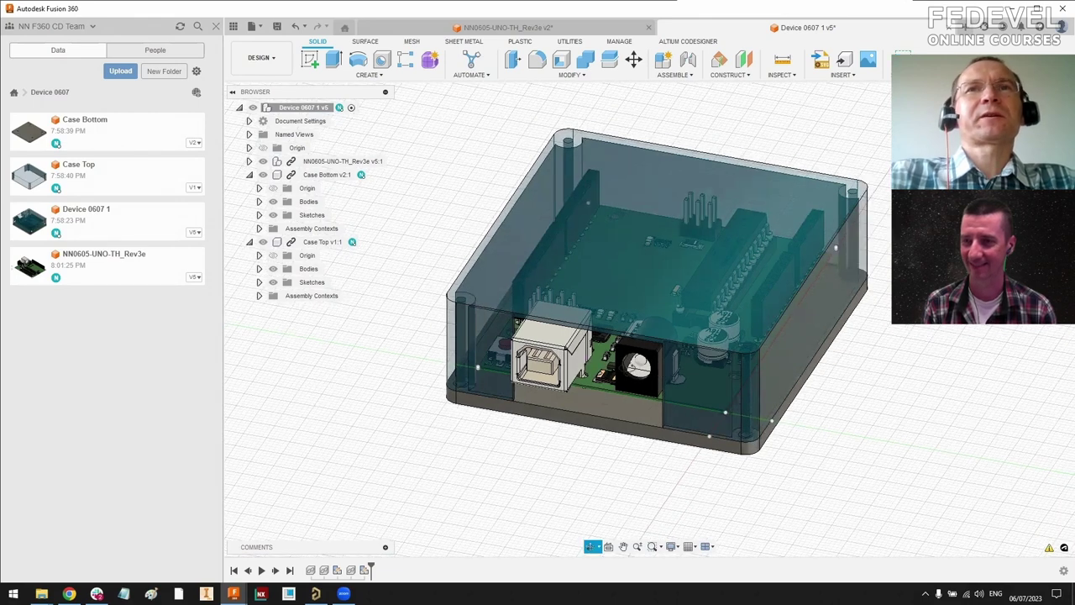
shift+middle_drag(660, 373, 659, 314)
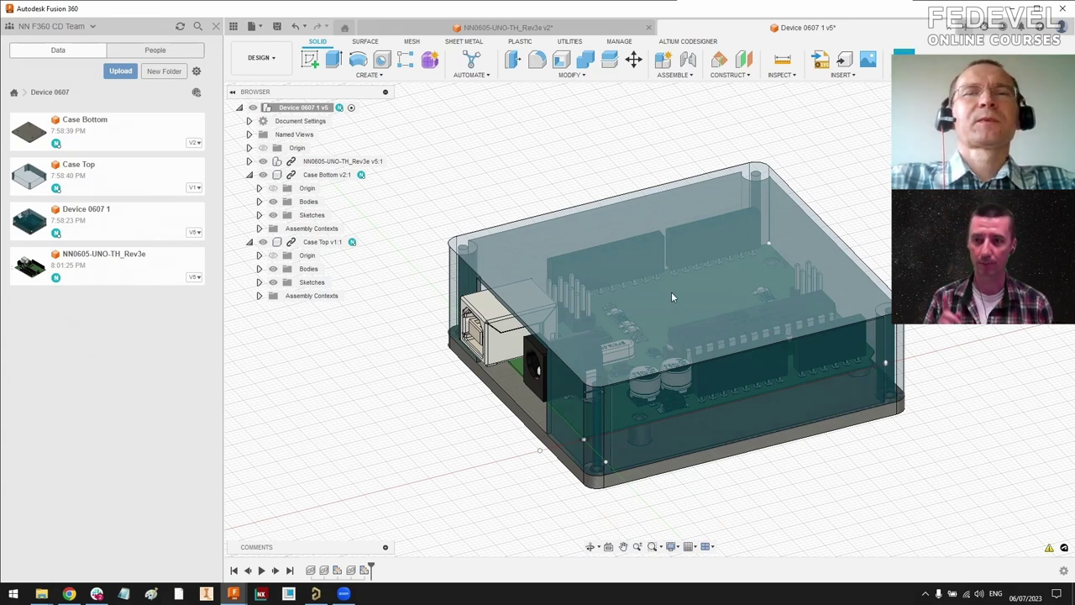
click(590, 546)
drag(655, 294, 703, 294)
key(Escape)
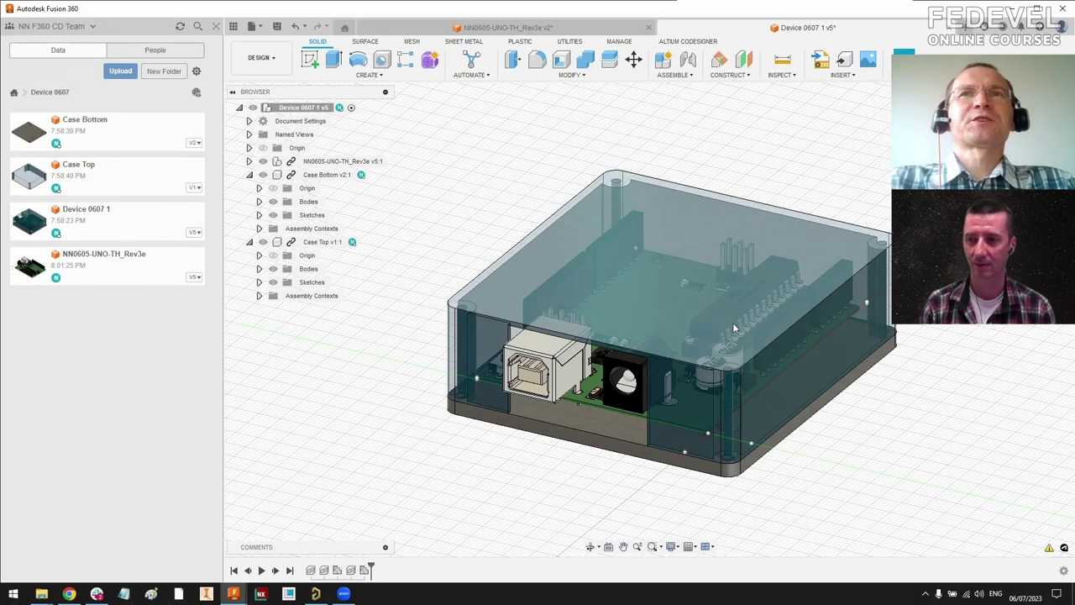
click(592, 546)
drag(593, 542, 500, 340)
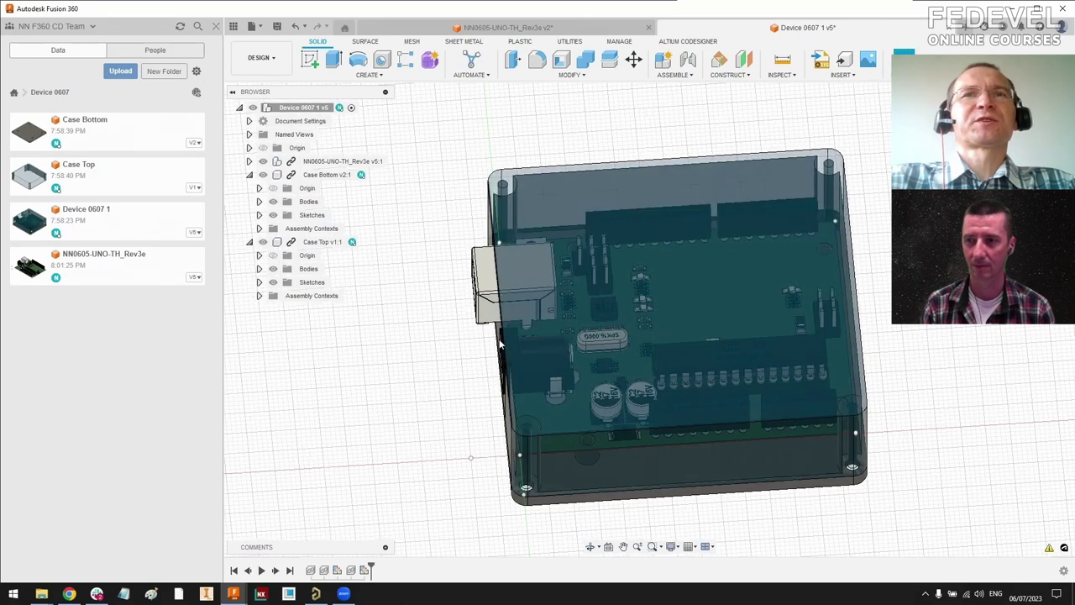
shift+middle_drag(618, 376, 600, 358)
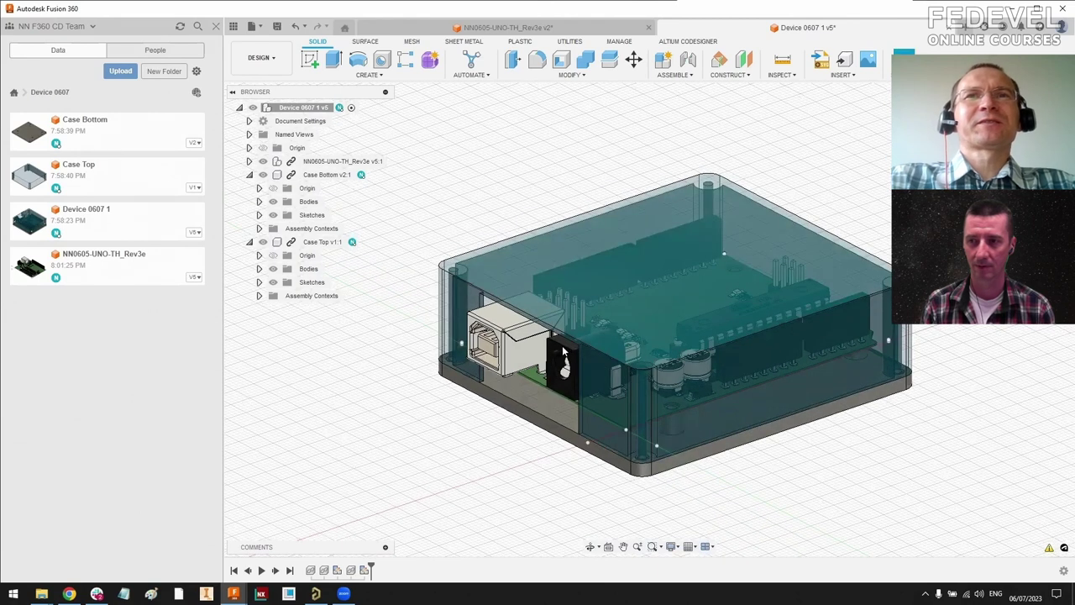
scroll(551, 344, up, 3)
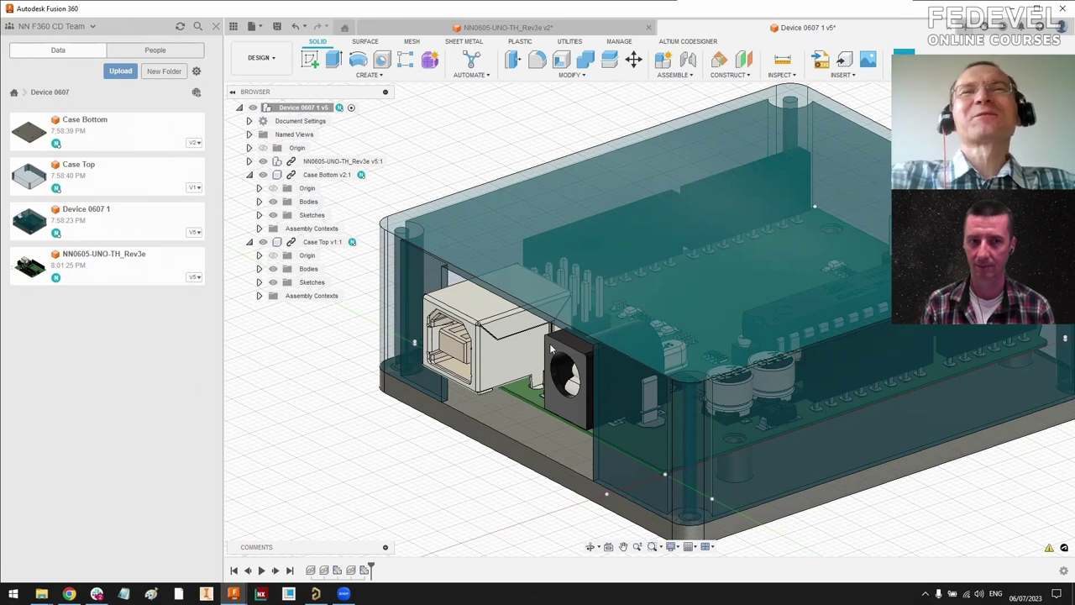
scroll(551, 348, down, 5)
shift+middle_drag(551, 349, 844, 199)
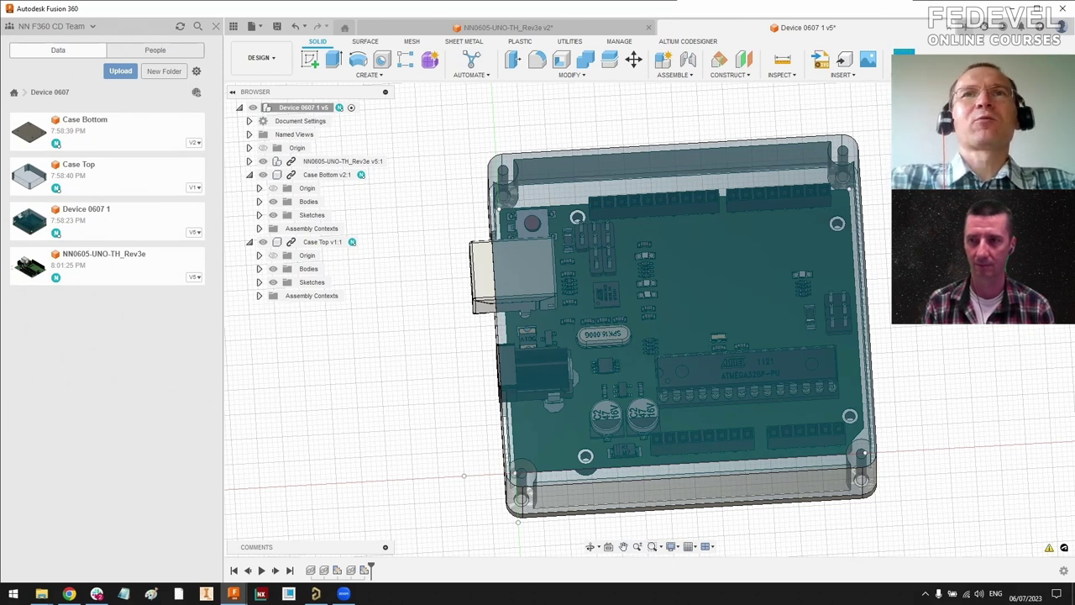
shift+middle_drag(672, 328, 642, 346)
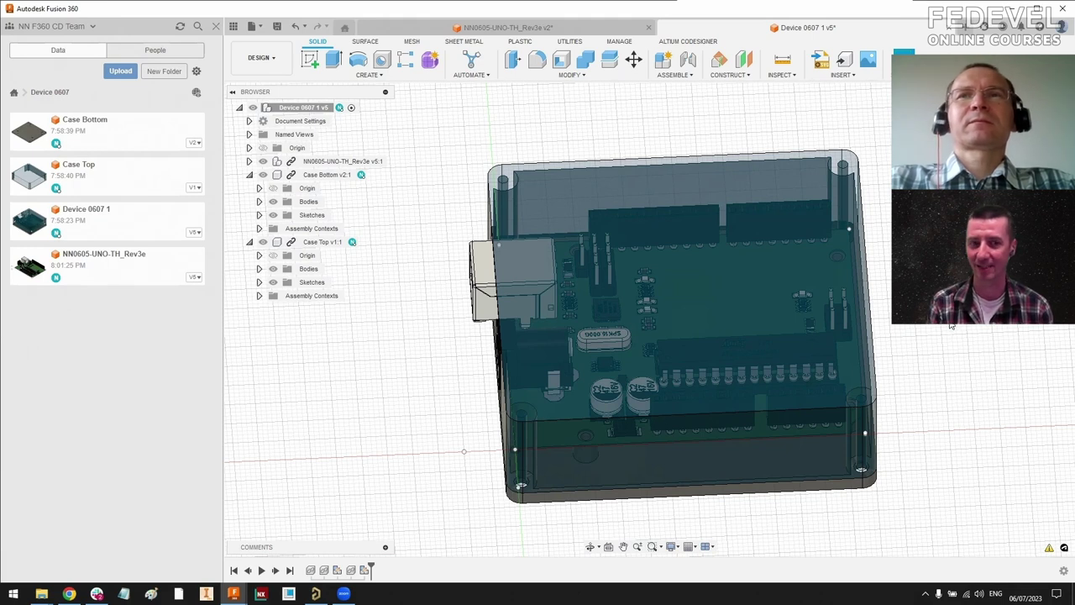
shift+middle_drag(949, 328, 1008, 292)
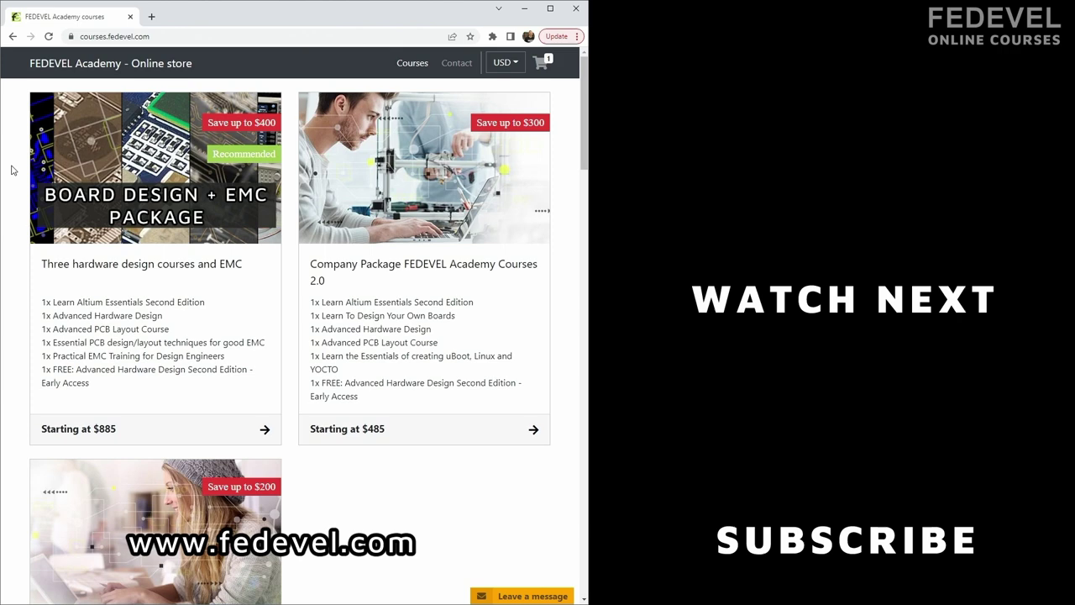
scroll(12, 169, down, 9)
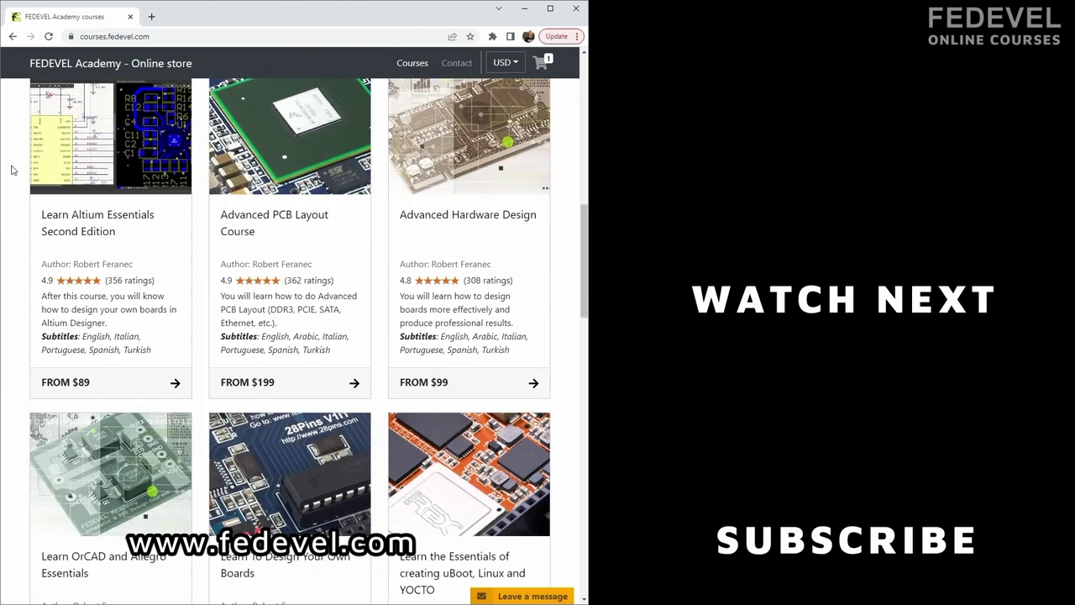
scroll(11, 170, down, 4)
scroll(11, 169, down, 4)
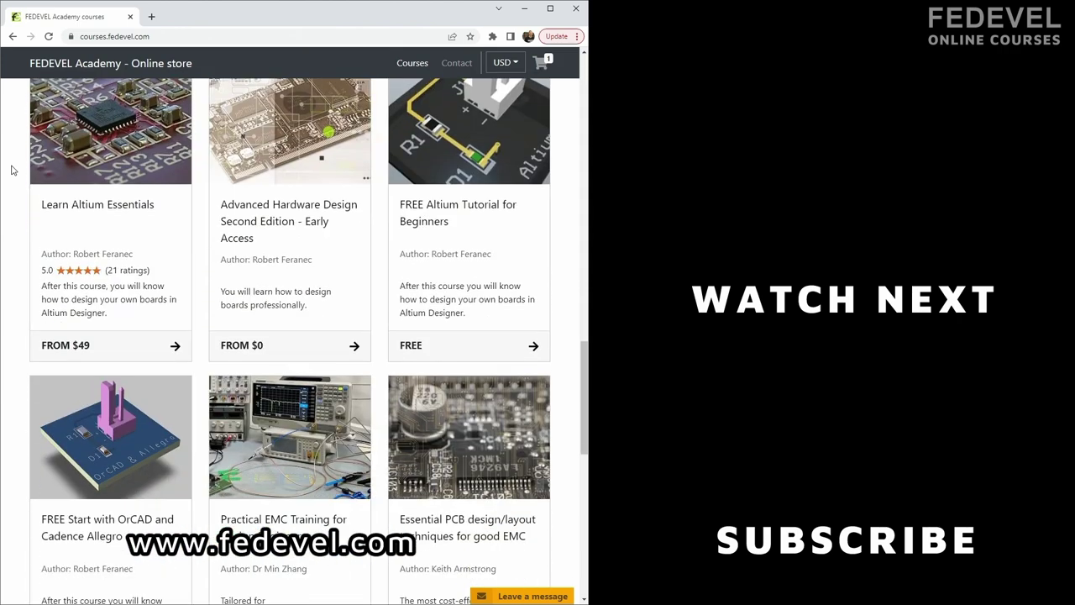
scroll(11, 169, down, 4)
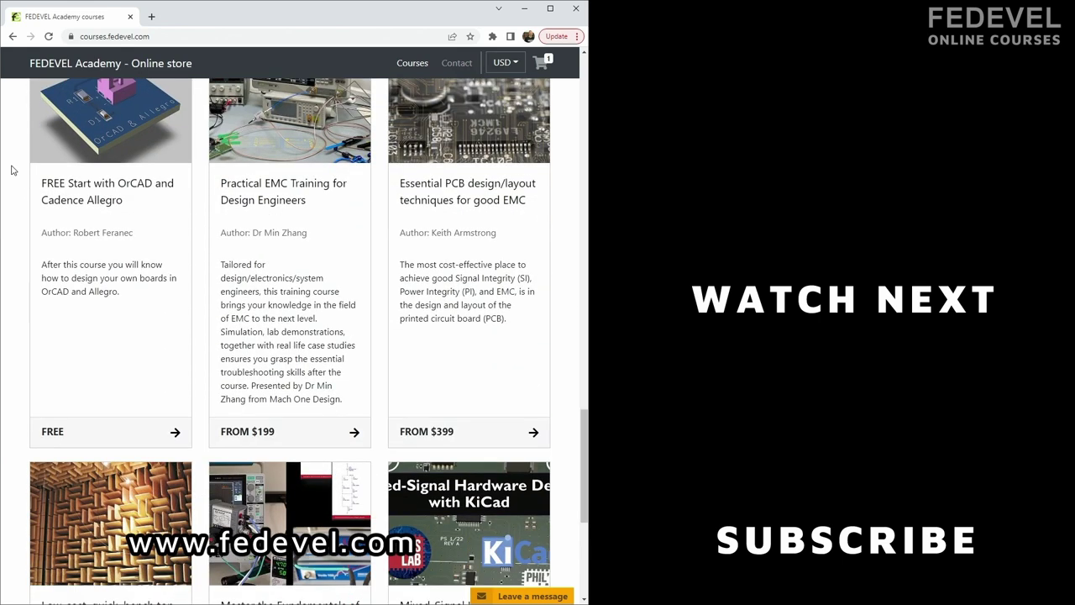
scroll(12, 170, down, 4)
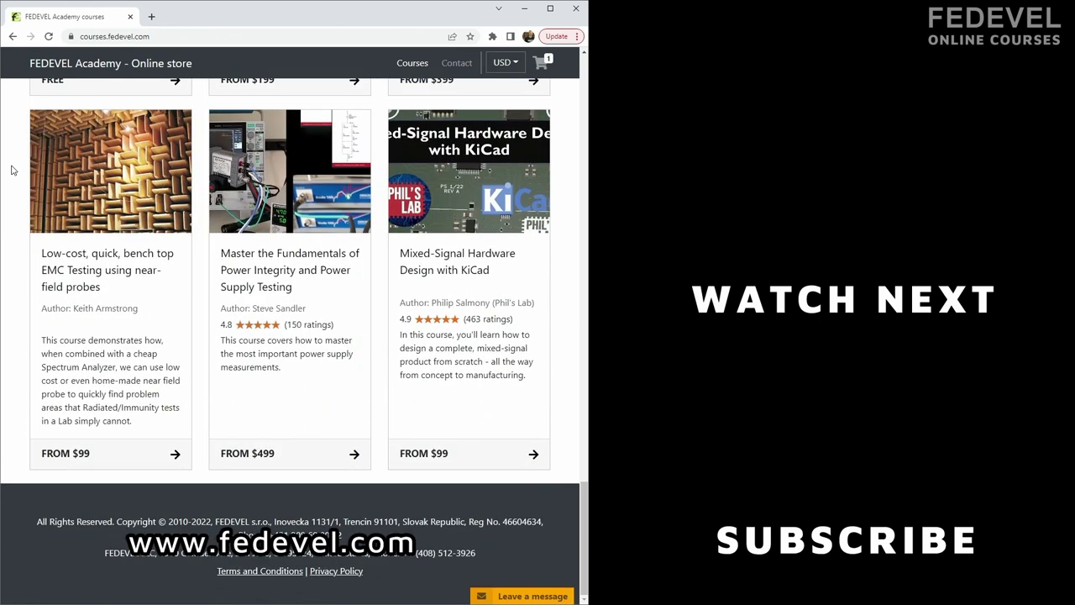